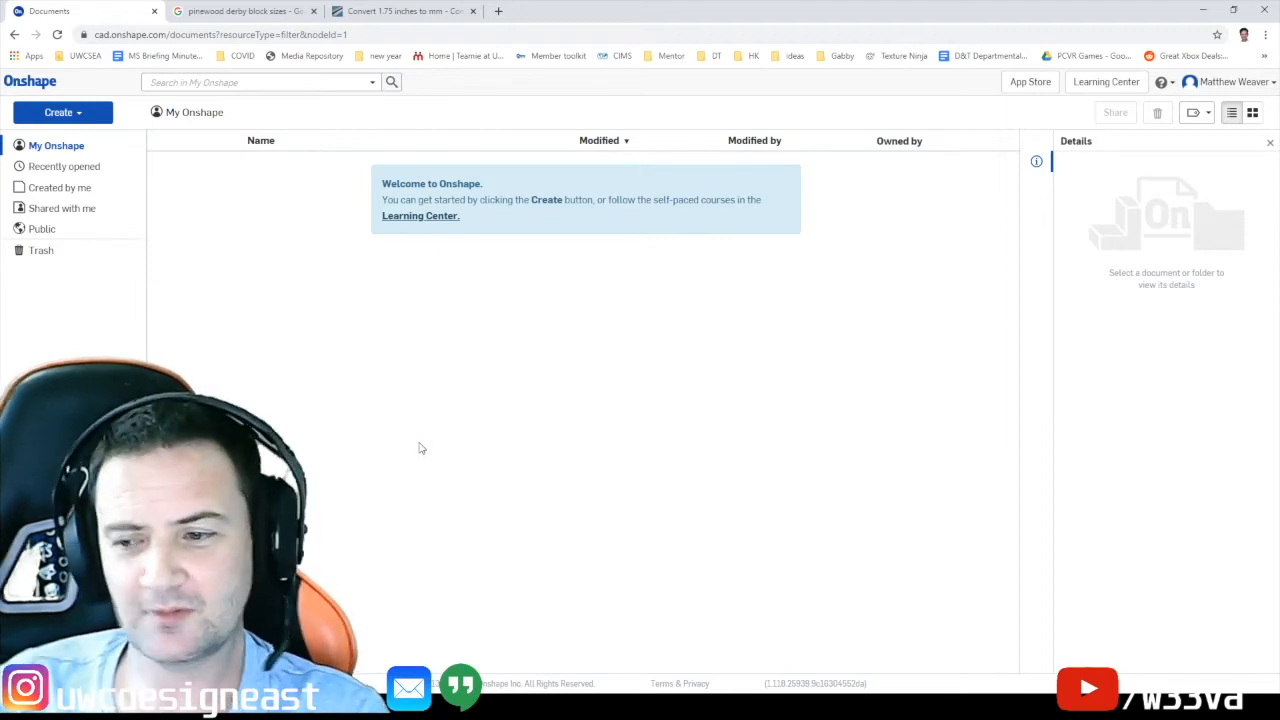
Find the Onshape website with a web search for "onshape" and sign in from its home page
left_click(150, 36)
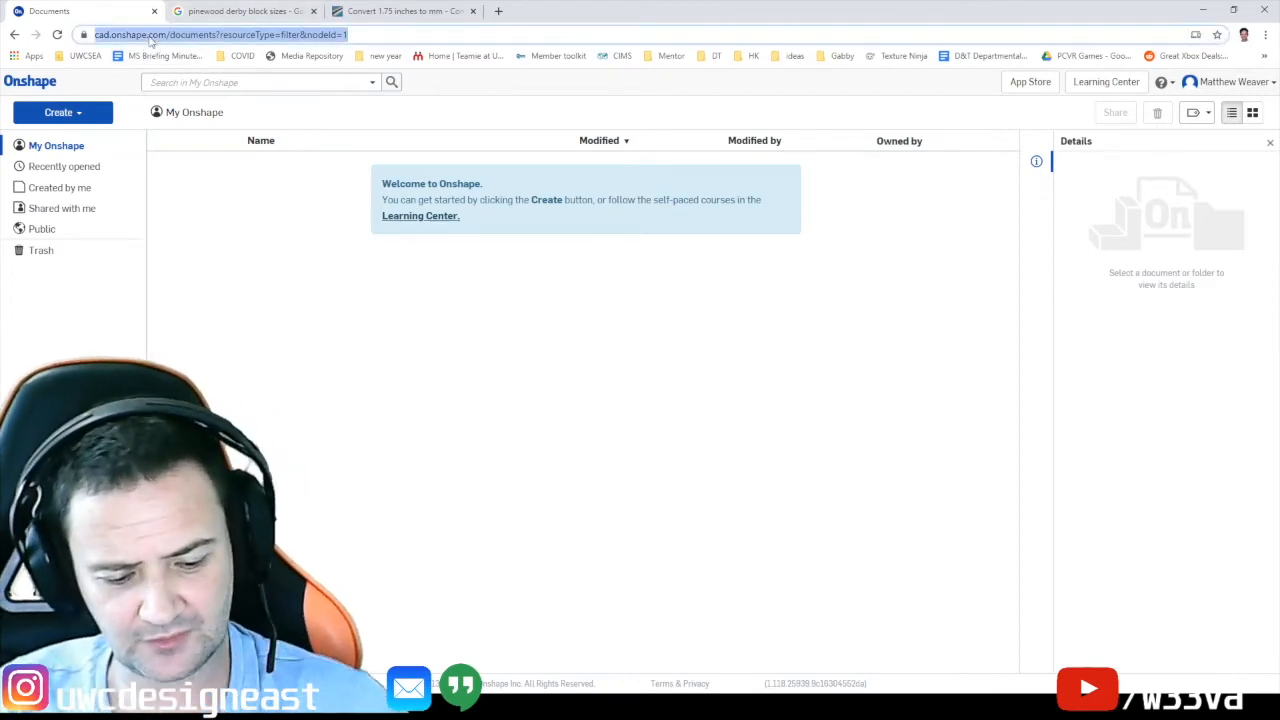
type("onshape")
key("Return")
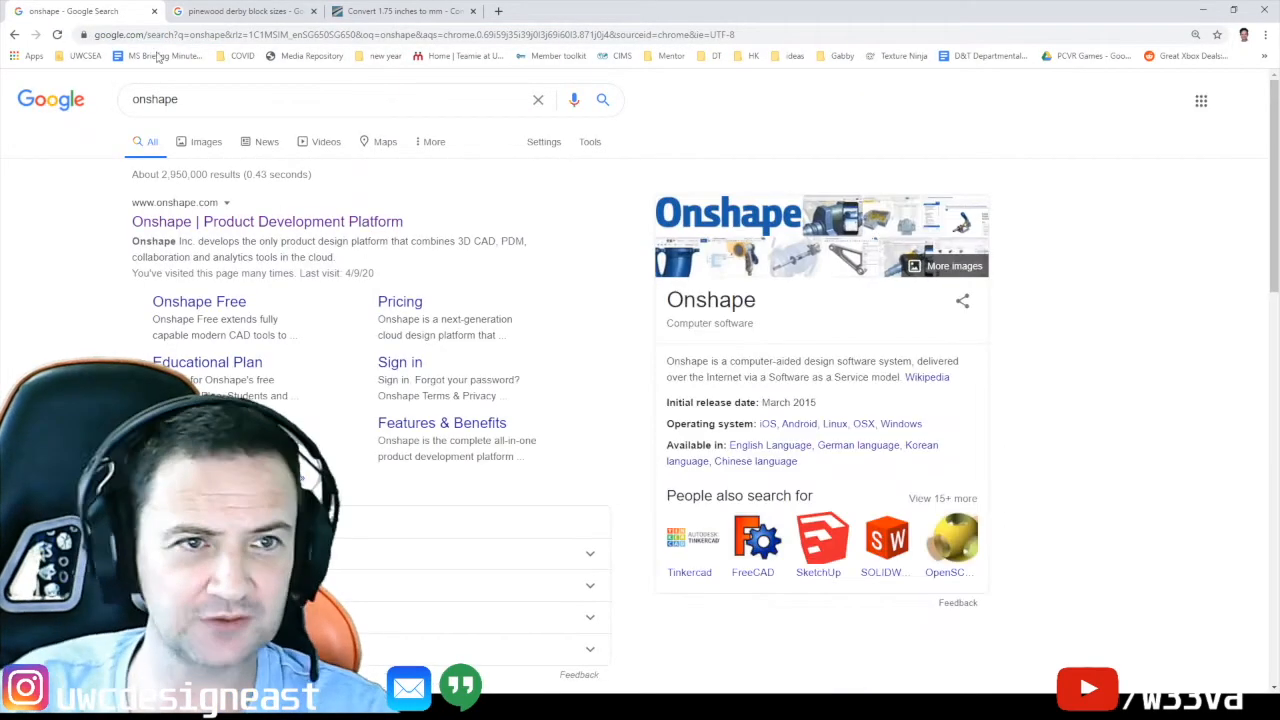
left_click(235, 224)
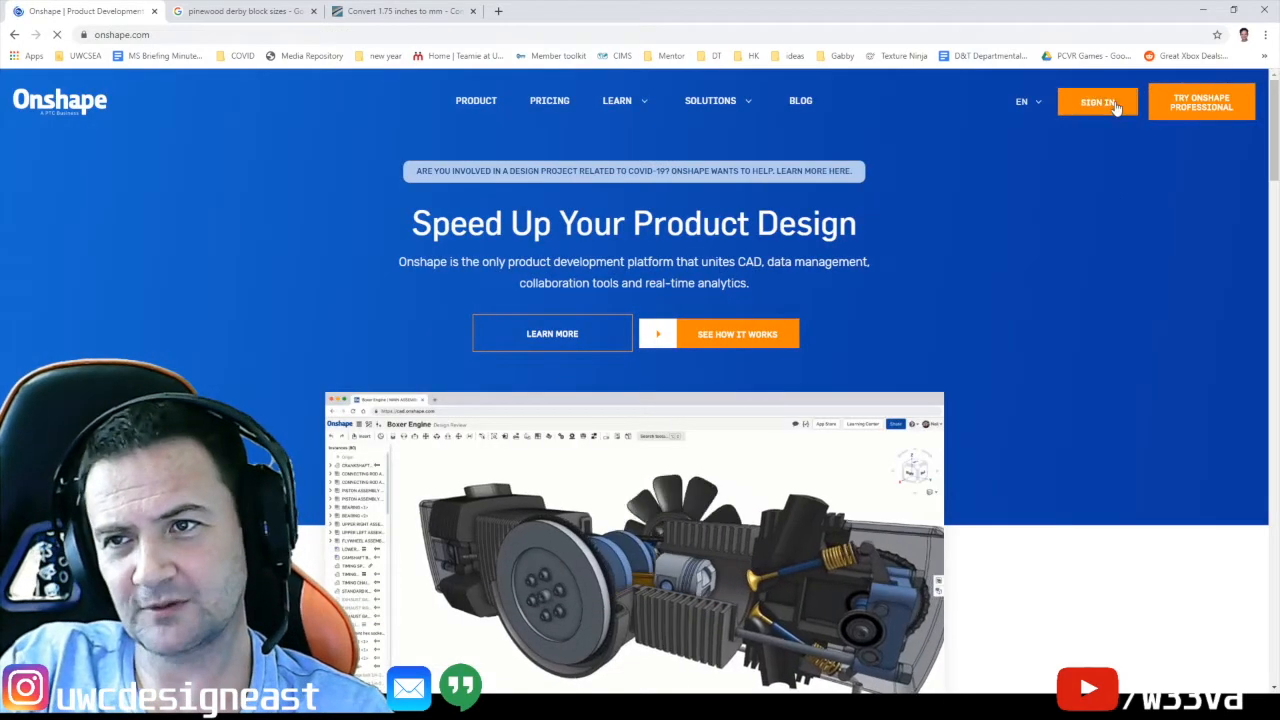
left_click(1098, 103)
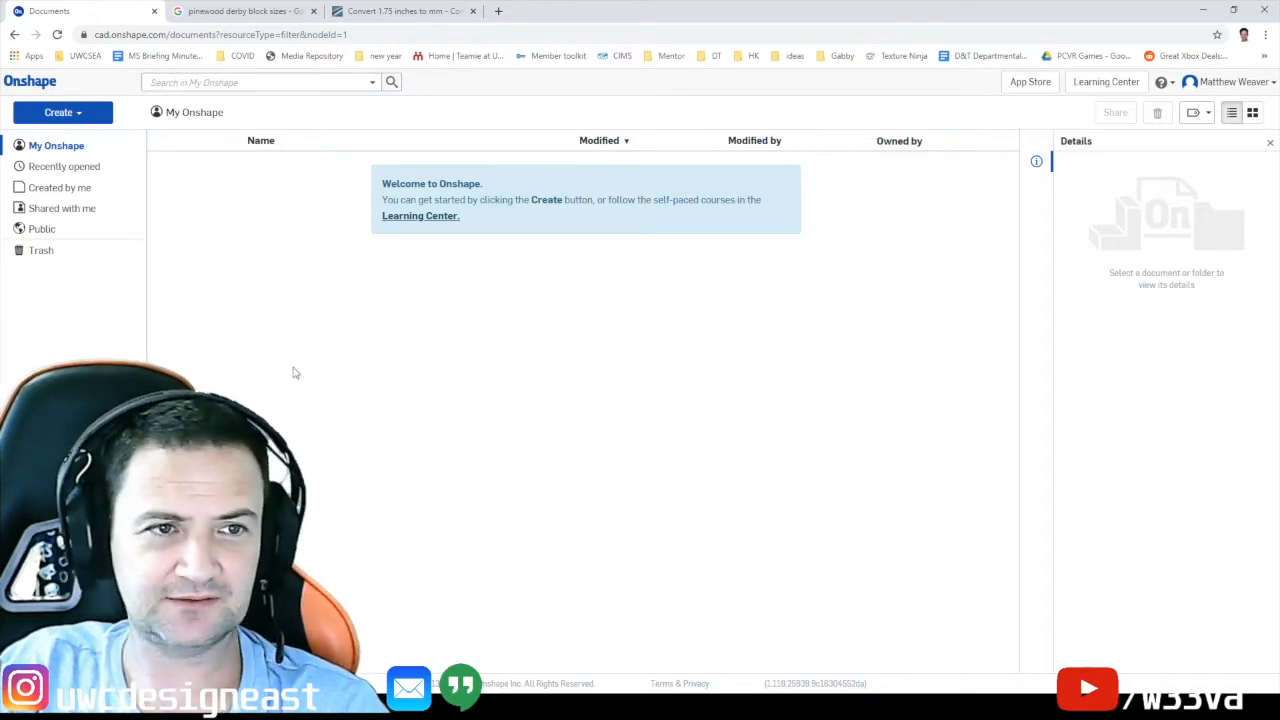
Create a new document named "derby racer"
left_click(70, 113)
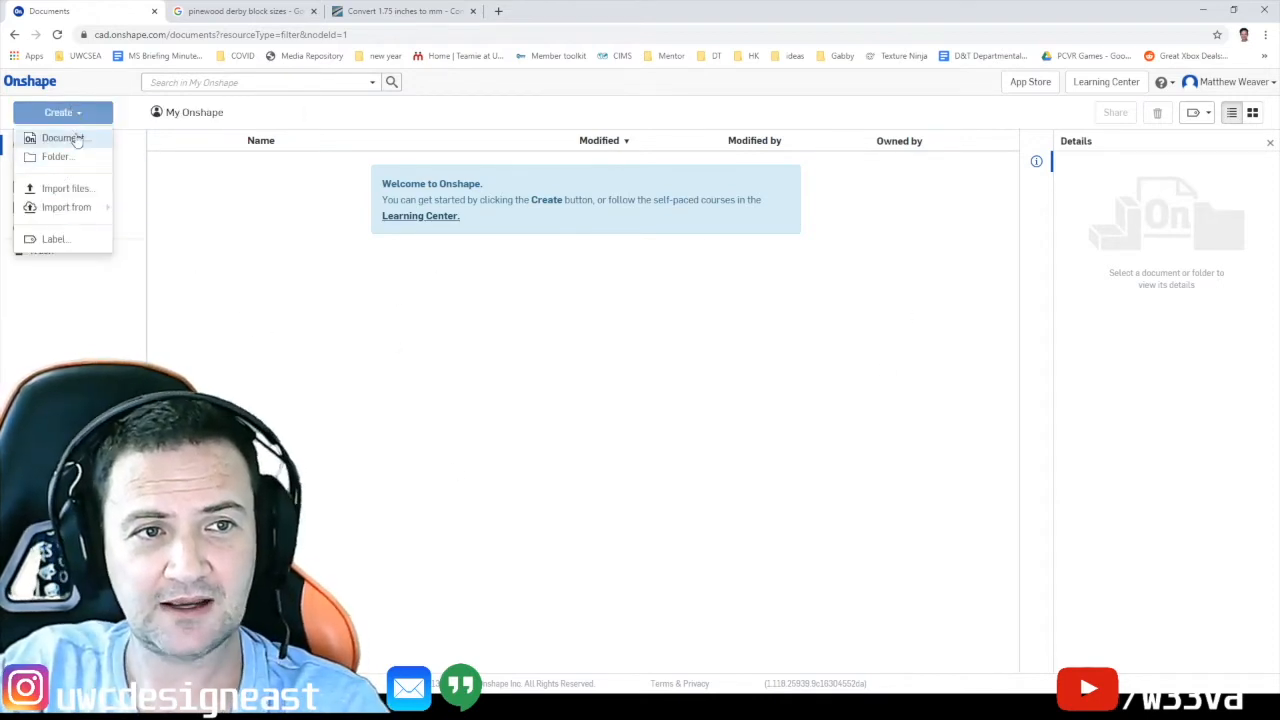
left_click(62, 137)
left_click(766, 191)
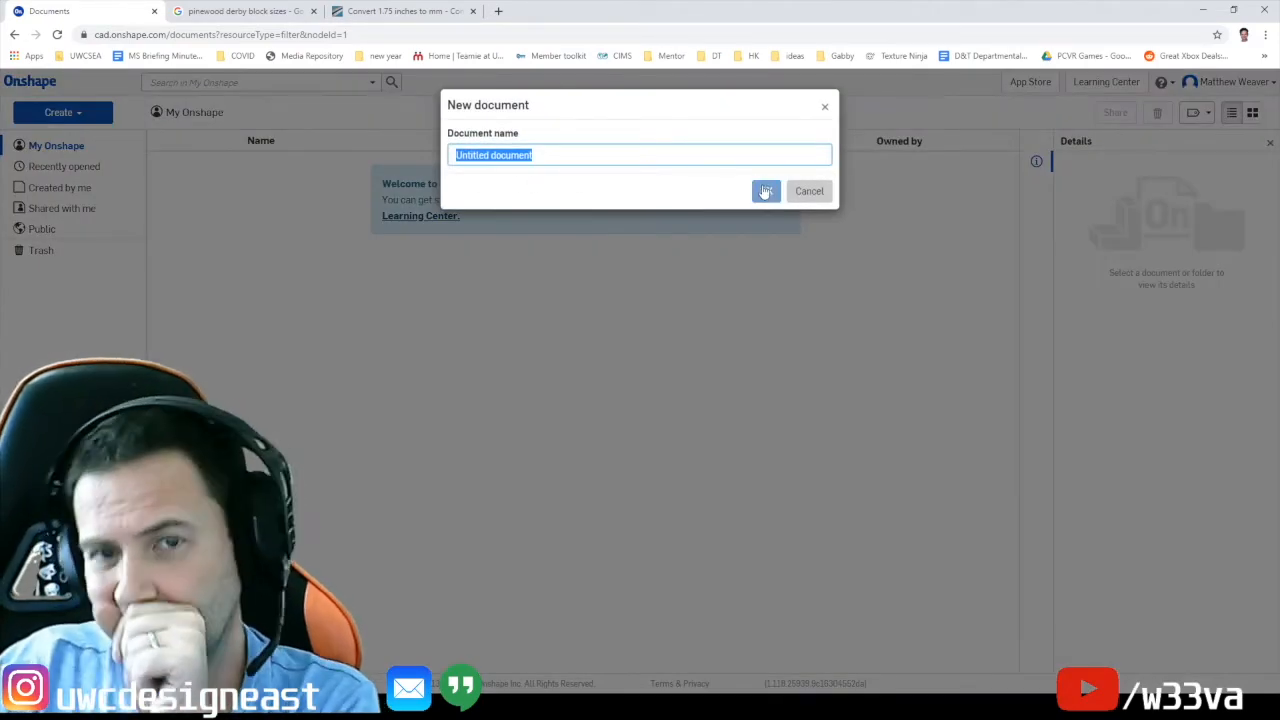
type("derb")
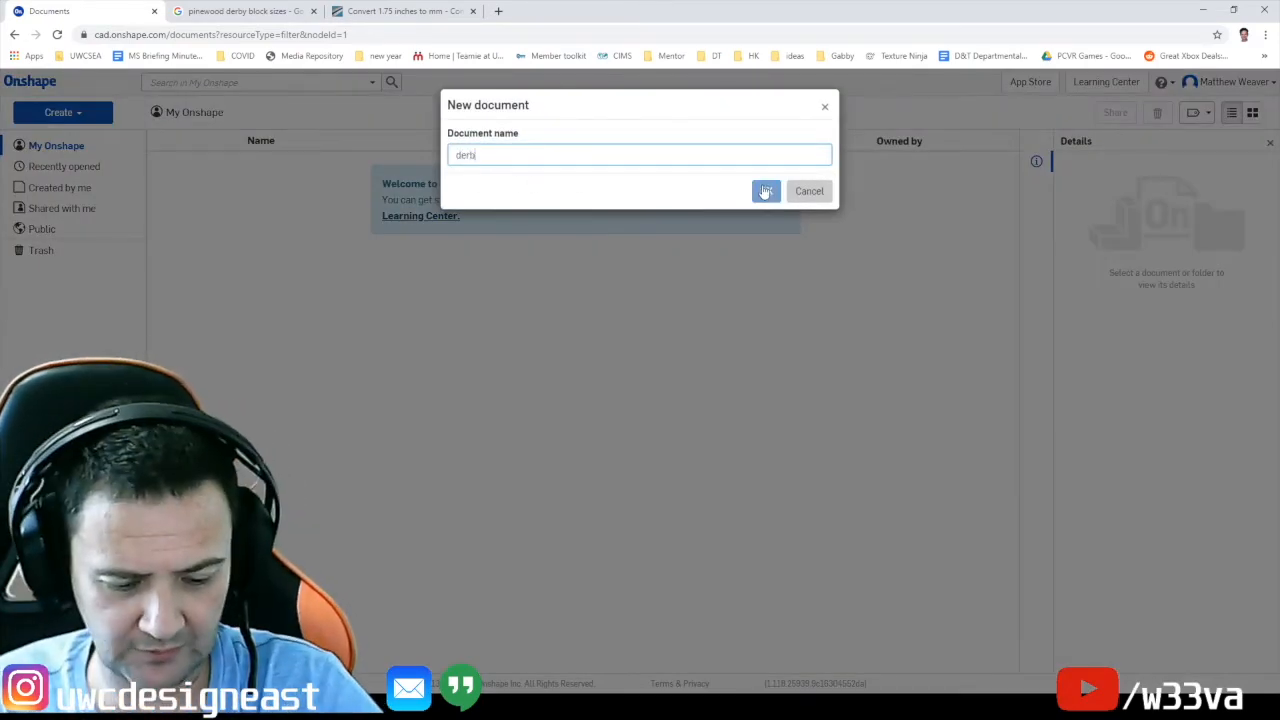
type("y racer")
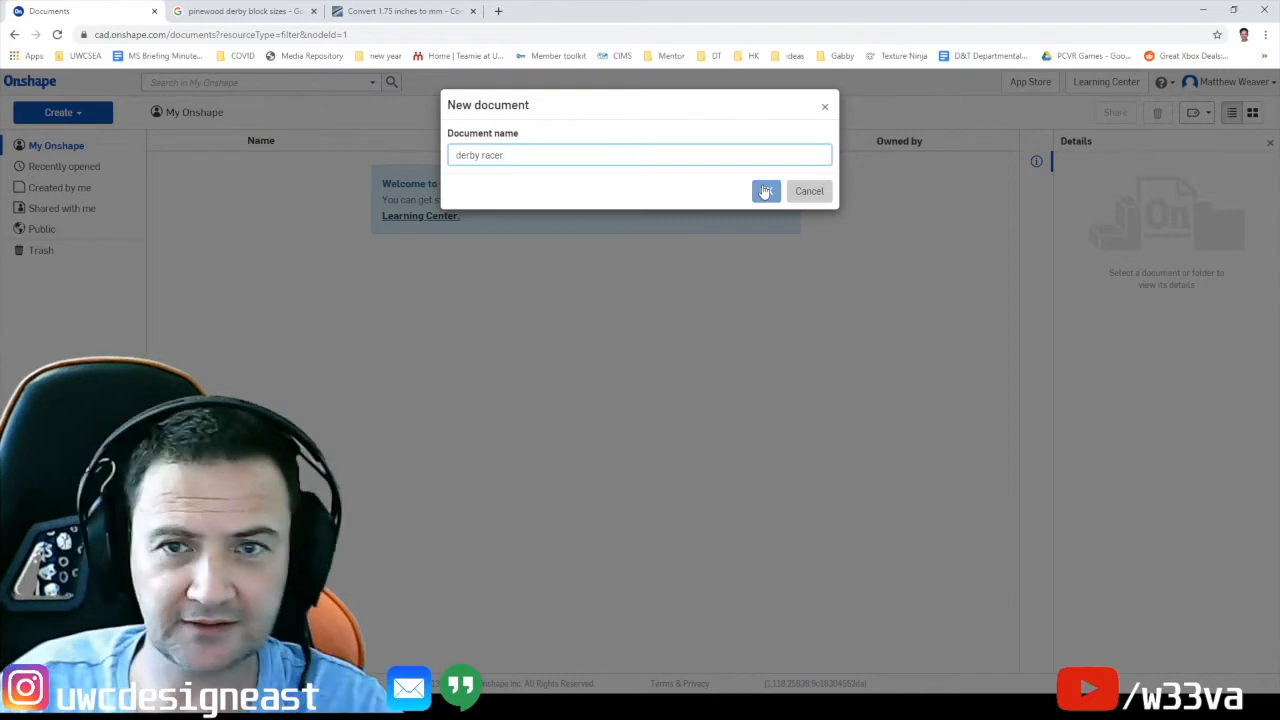
left_click(766, 191)
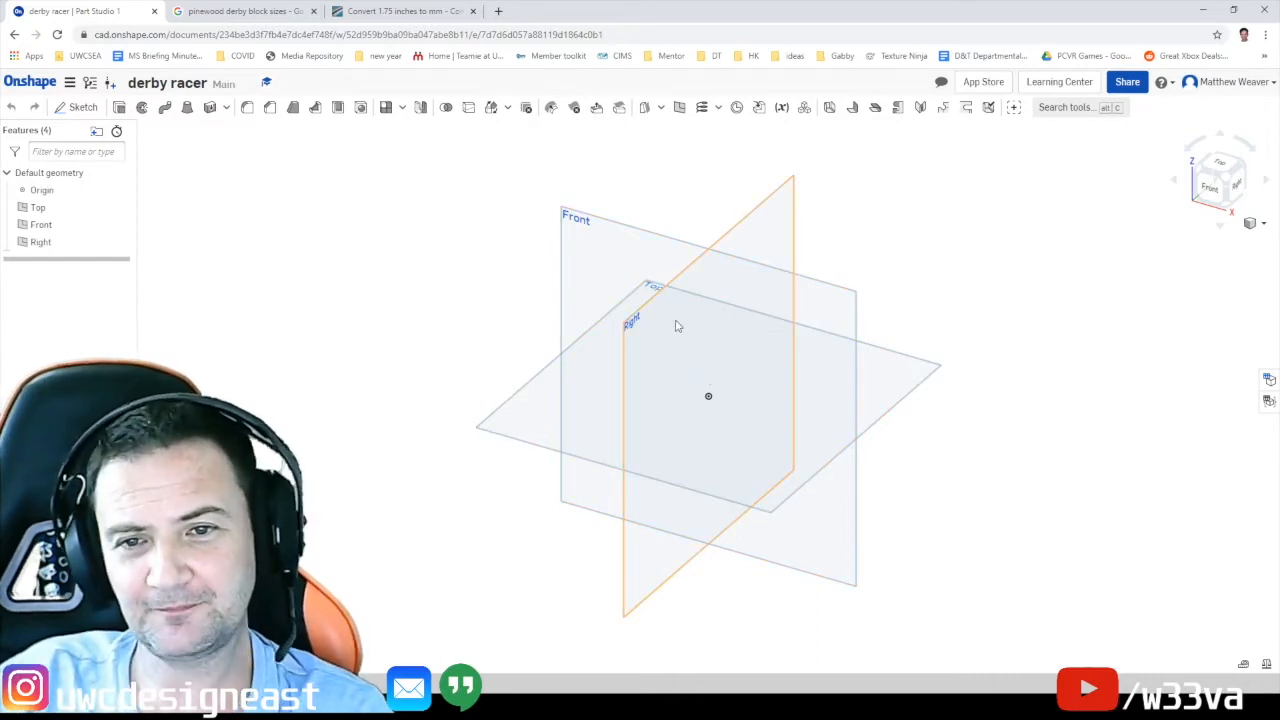
left_click(1218, 168)
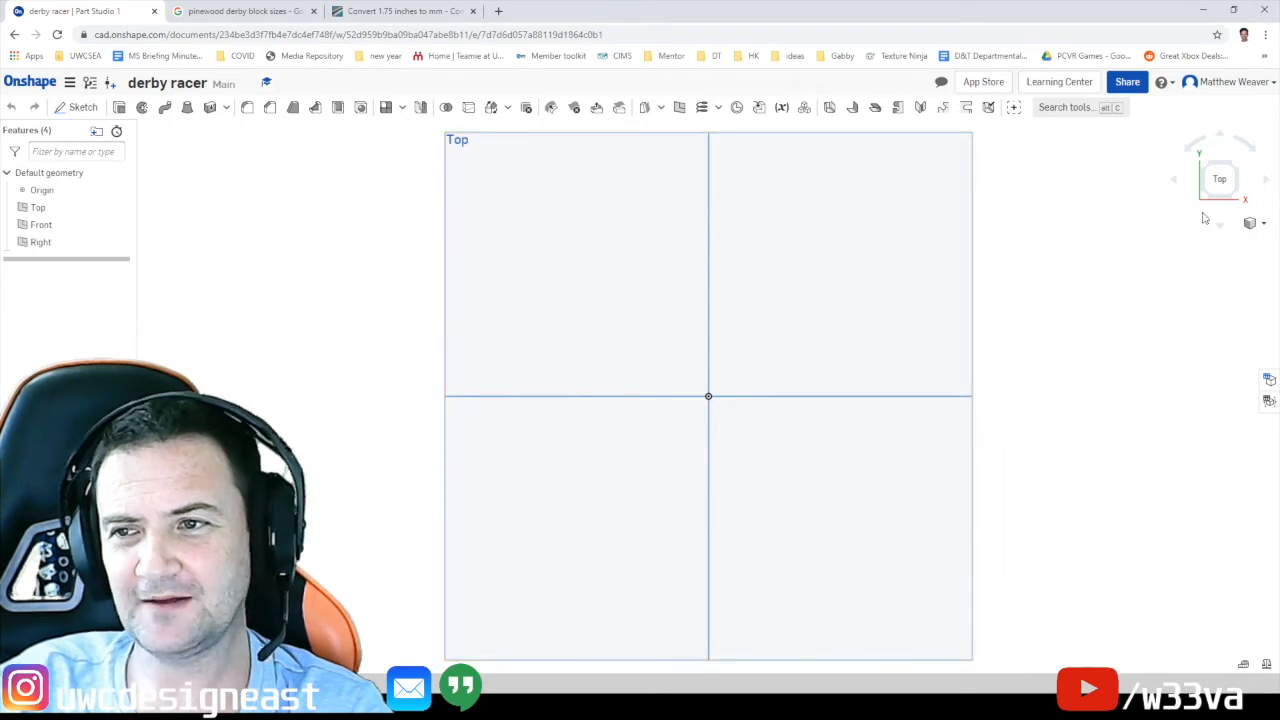
left_click(1238, 198)
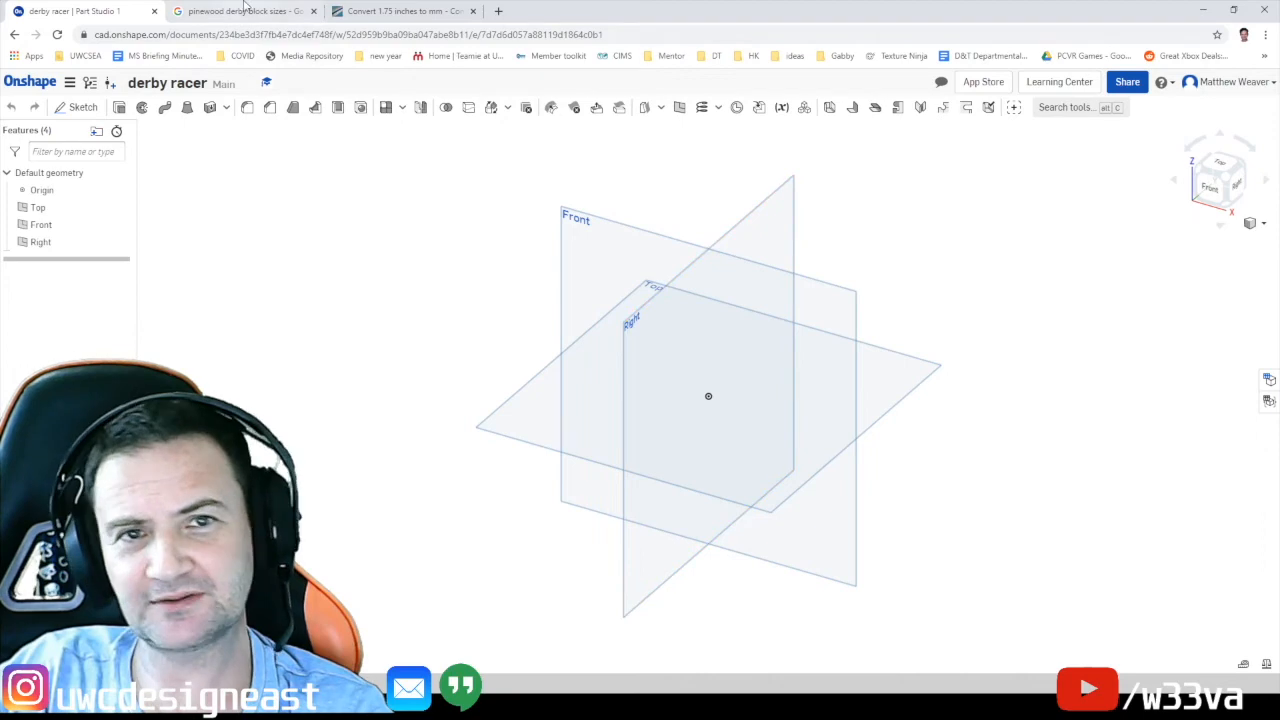
Switch to the open inch-to-millimetre converter page and convert 7 inches to millimetres
left_click(400, 11)
left_click(180, 272)
double_click(180, 272)
type("7")
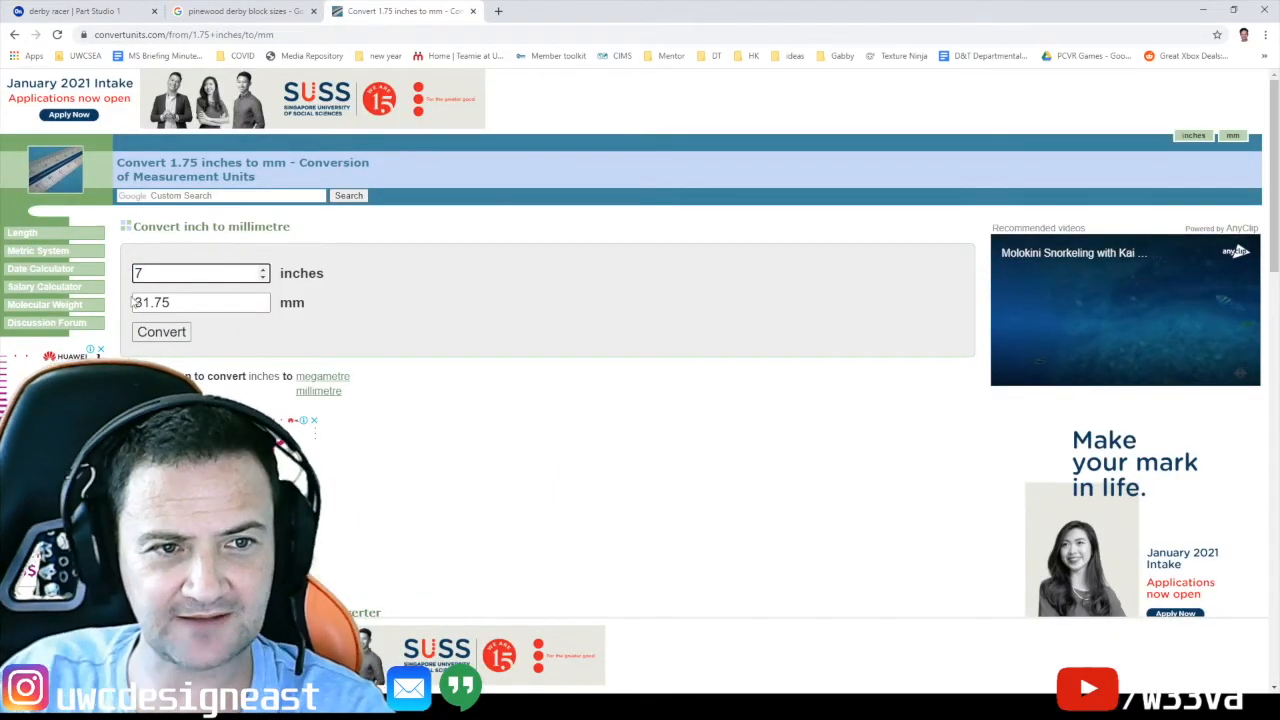
left_click(158, 334)
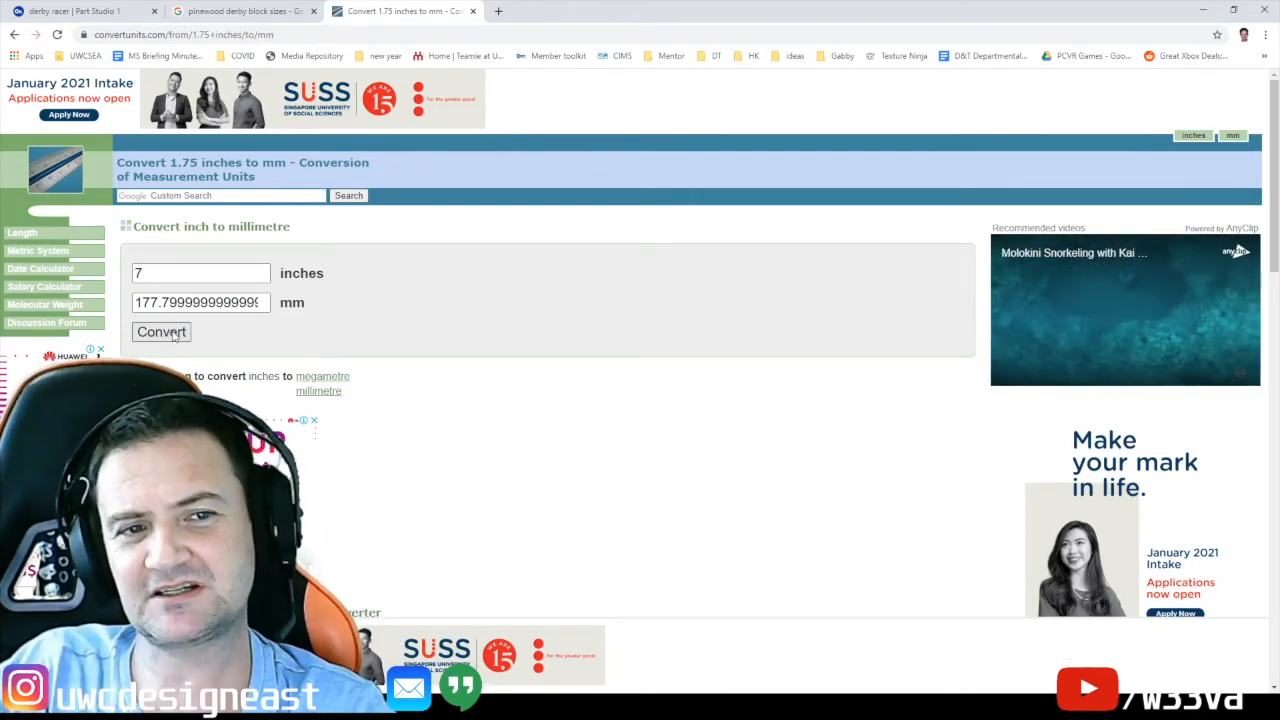
Convert the other two block dimensions, 1.25 inches and 1.75 inches, to millimetres
double_click(165, 273)
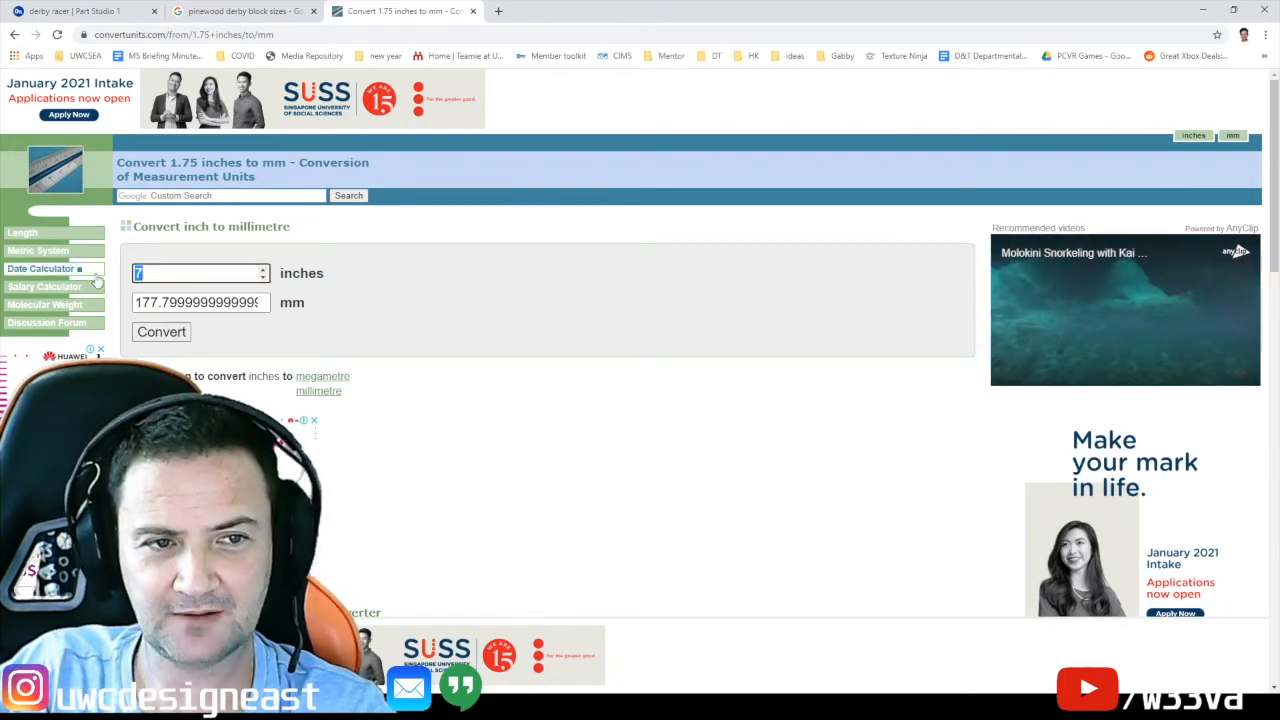
type("1.25")
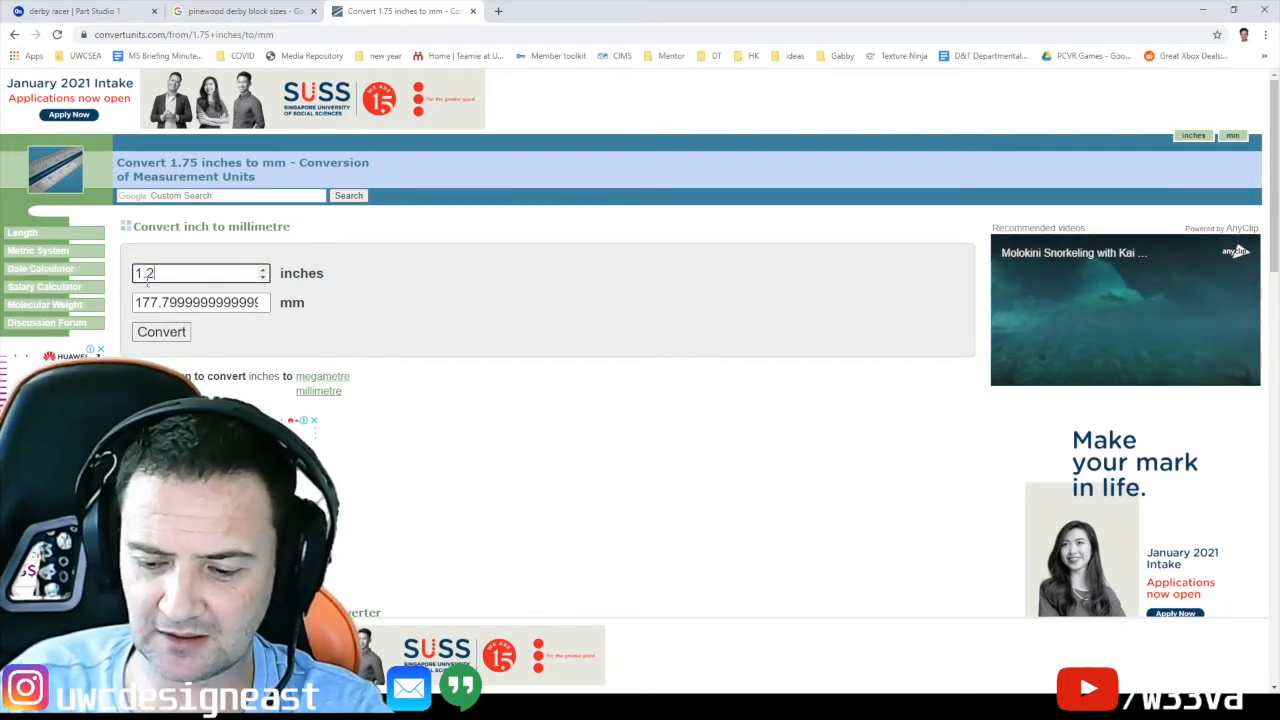
left_click(157, 338)
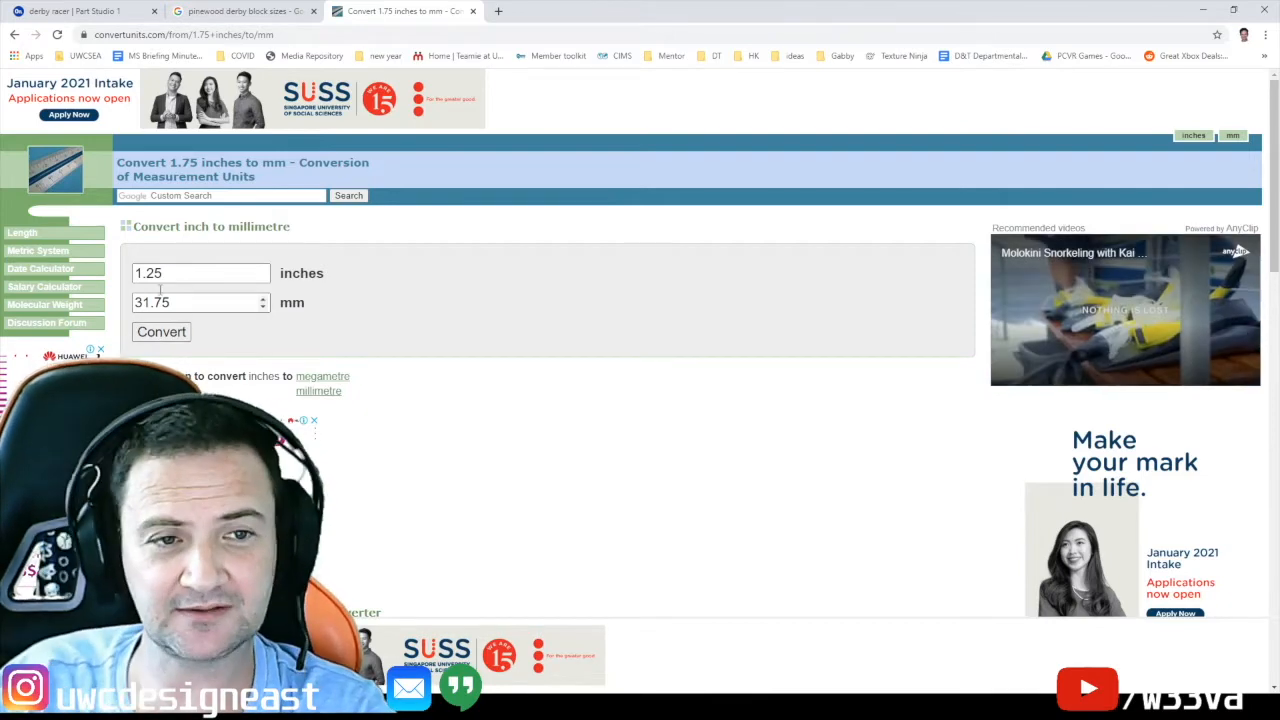
double_click(215, 273)
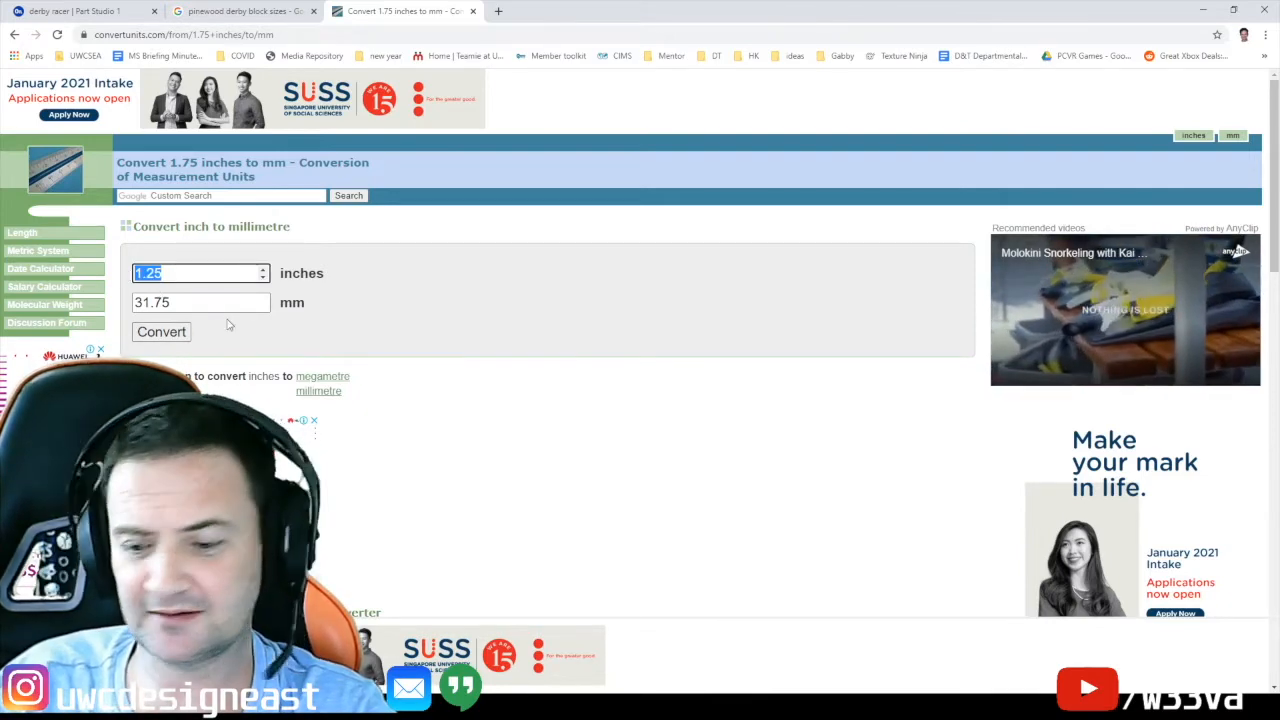
type("1.75")
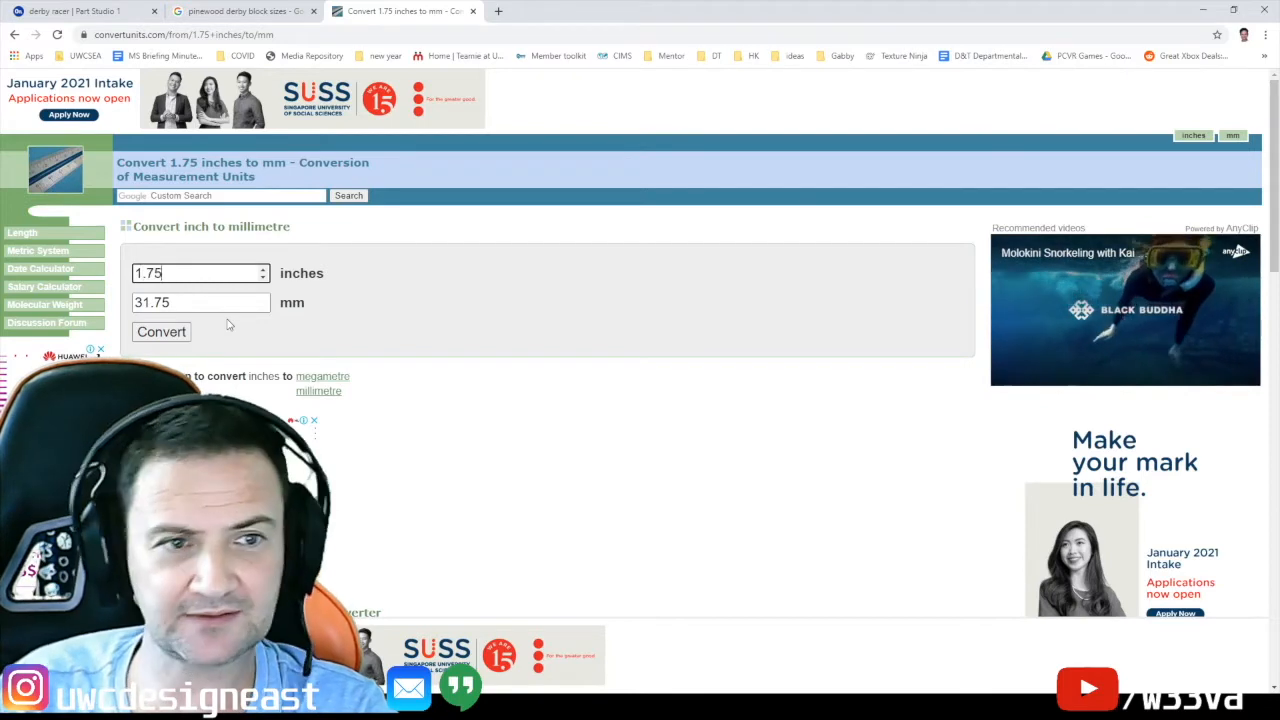
left_click(179, 333)
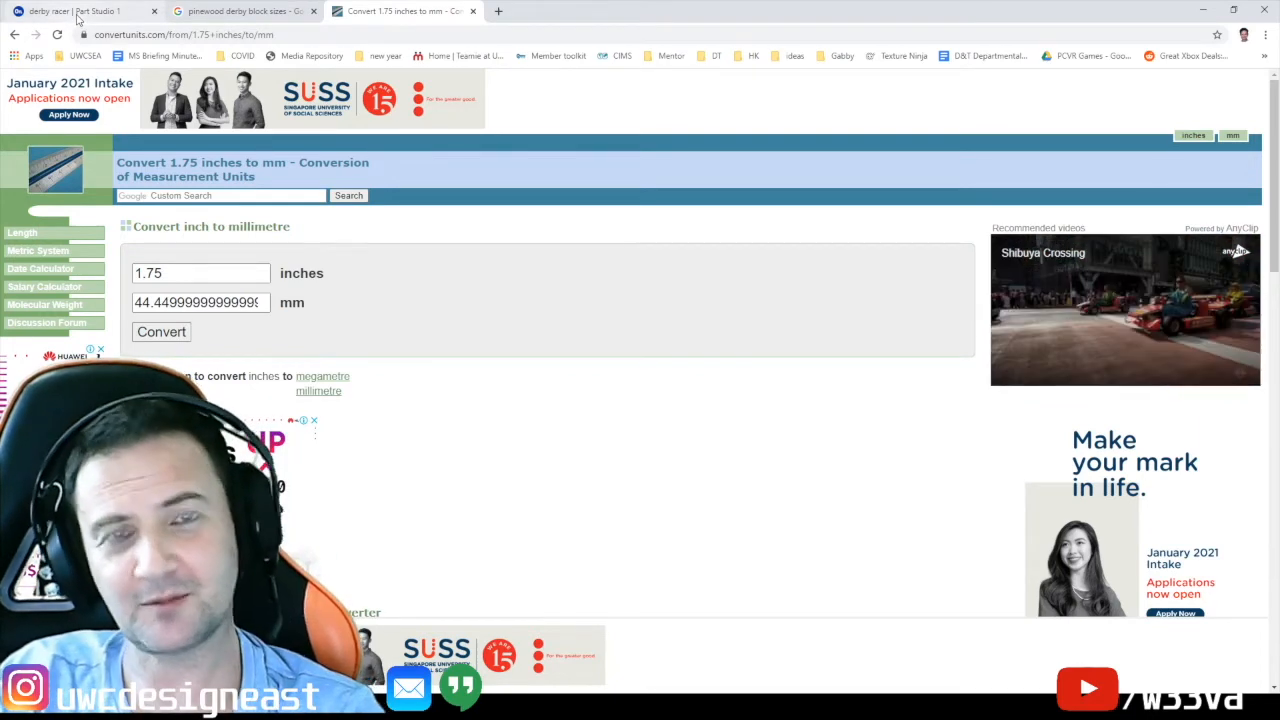
Return to the derby racer document in Onshape and set the workspace's default length unit to Millimeter
left_click(78, 14)
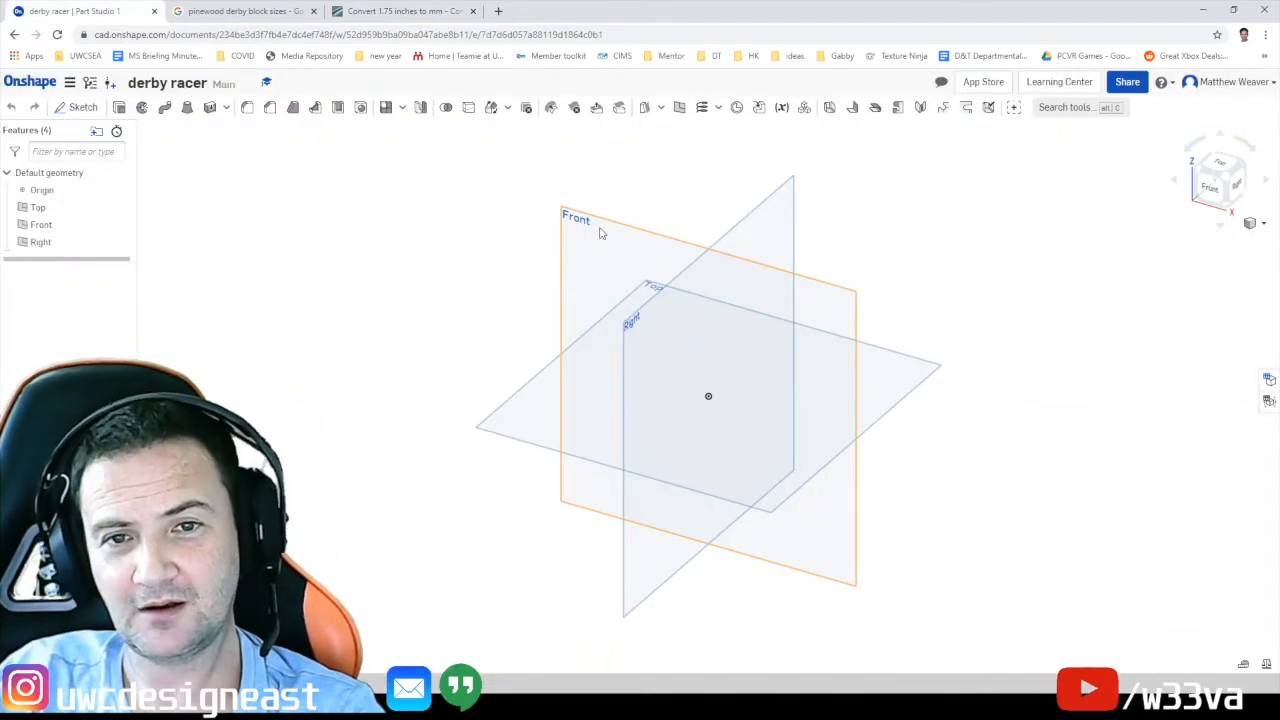
left_click(405, 11)
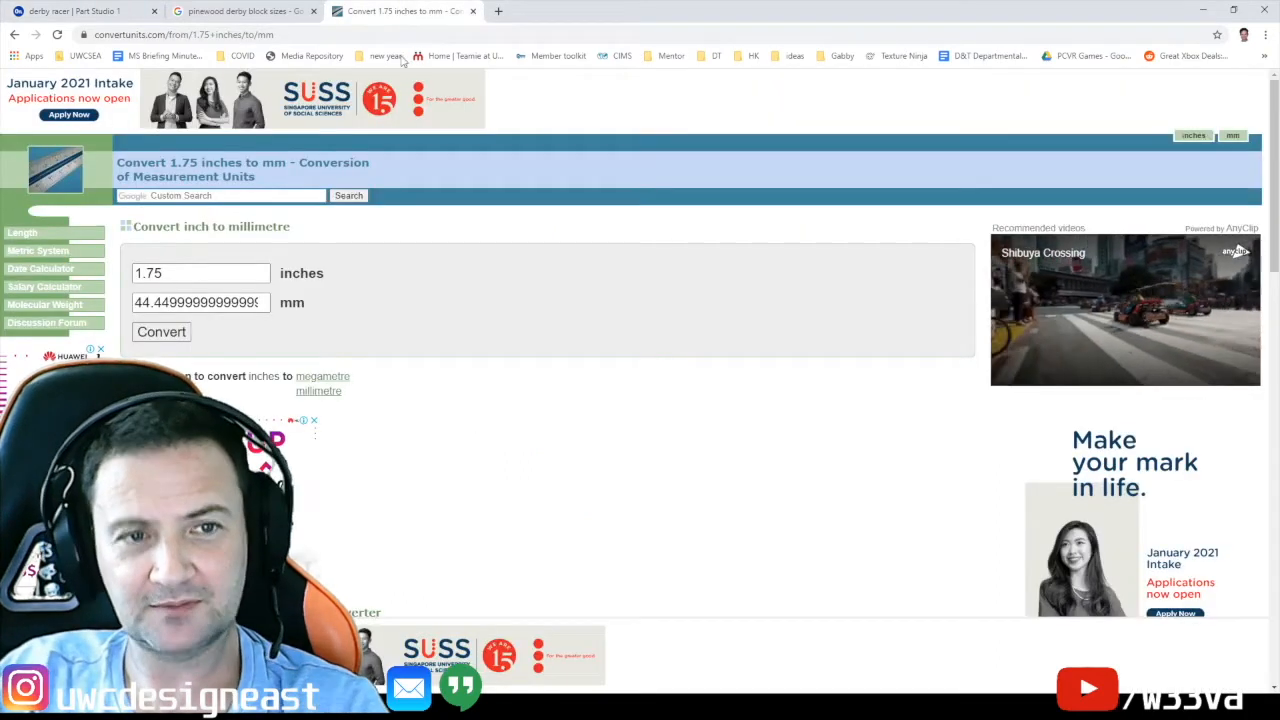
left_click(86, 14)
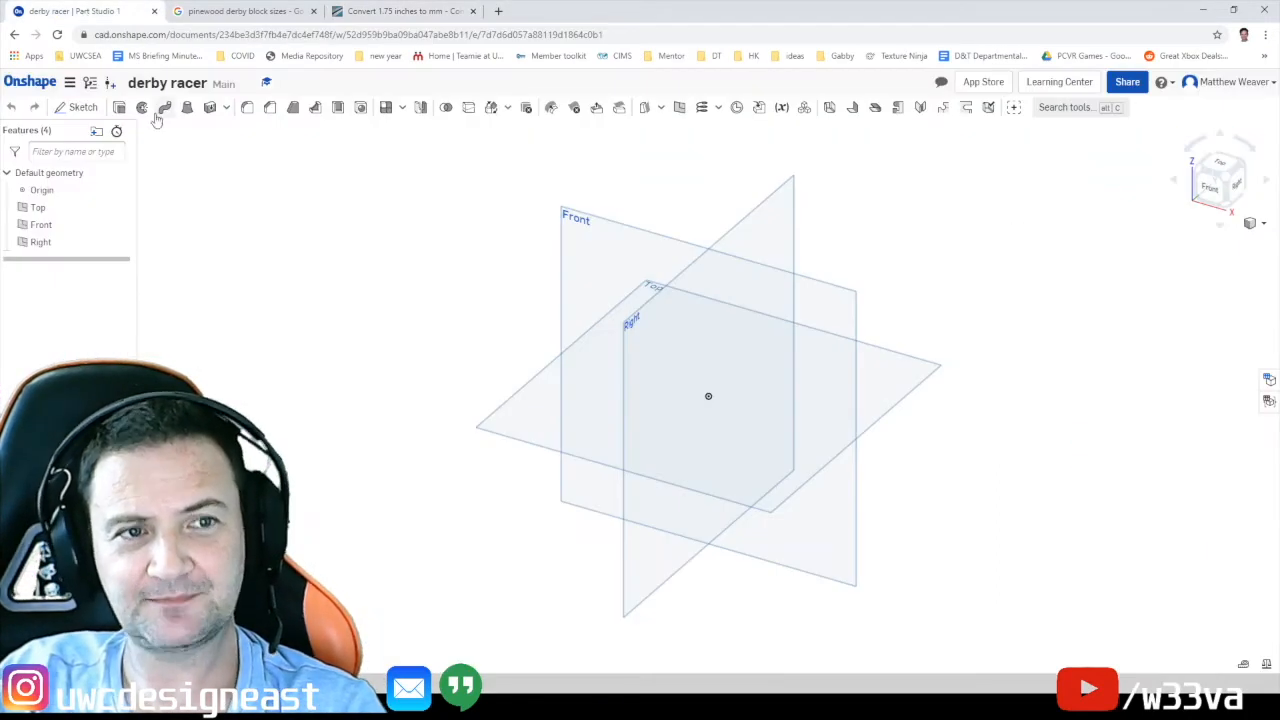
left_click(70, 83)
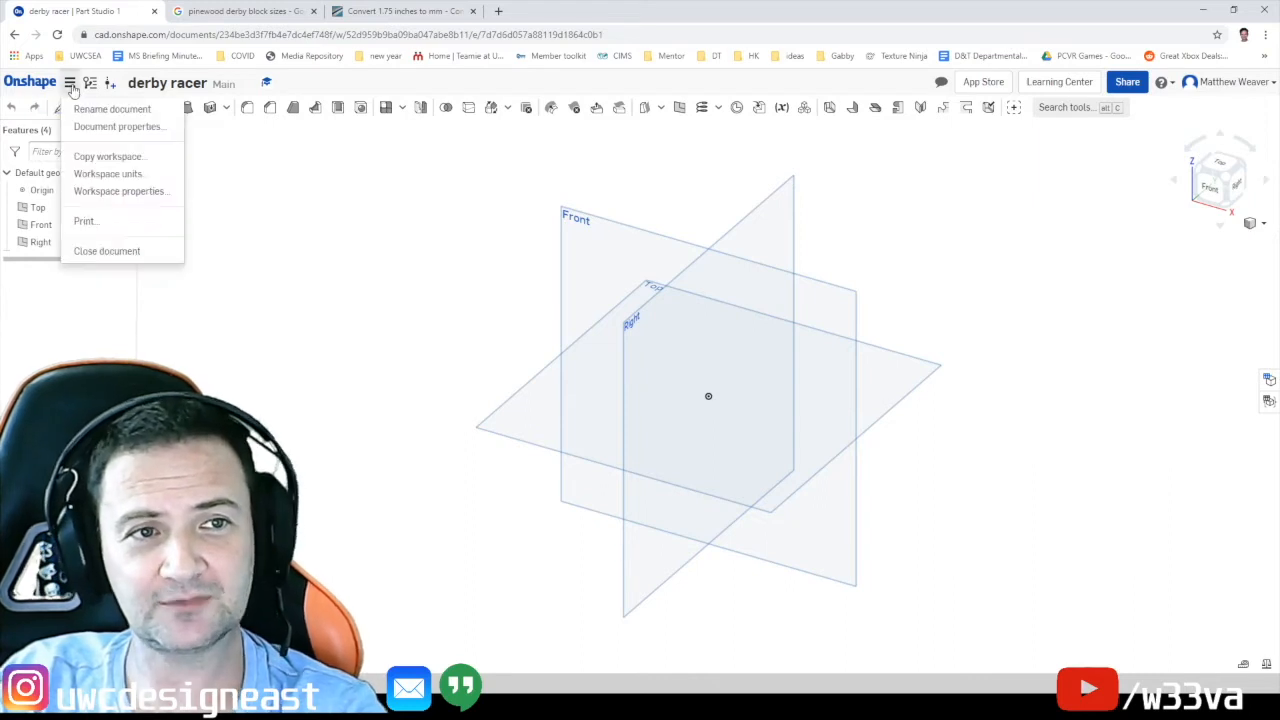
left_click(123, 180)
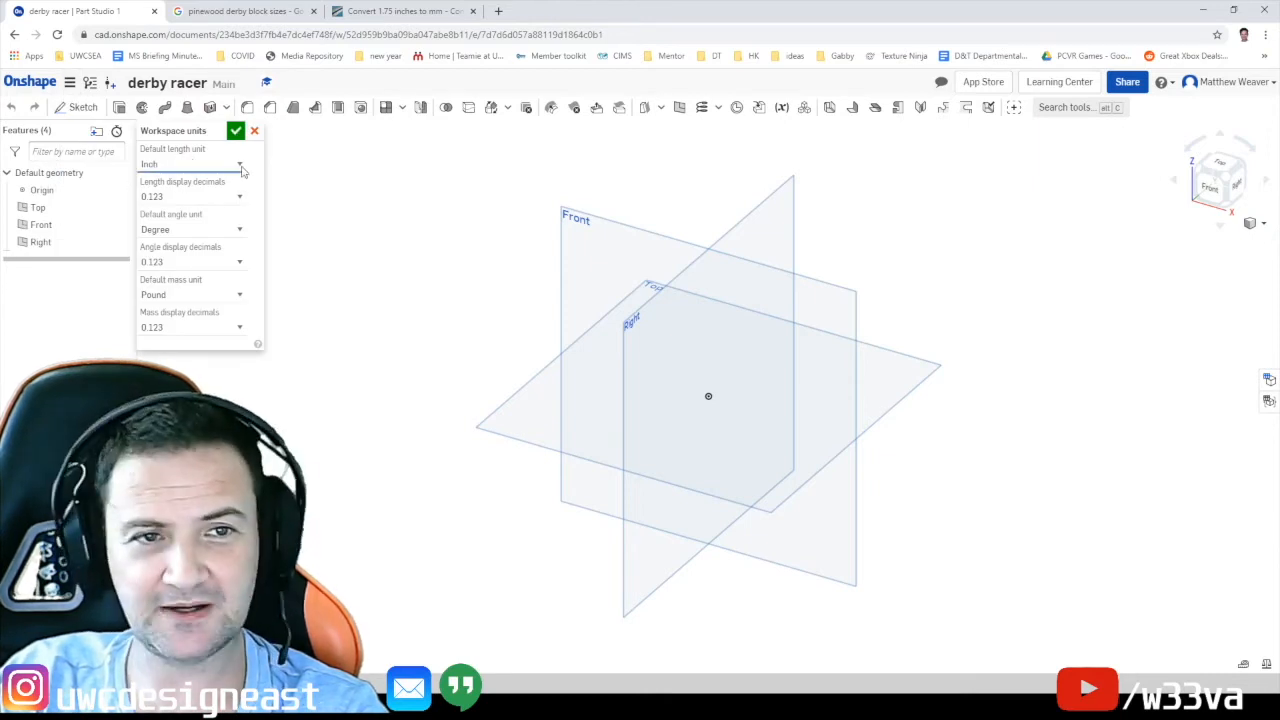
left_click(191, 235)
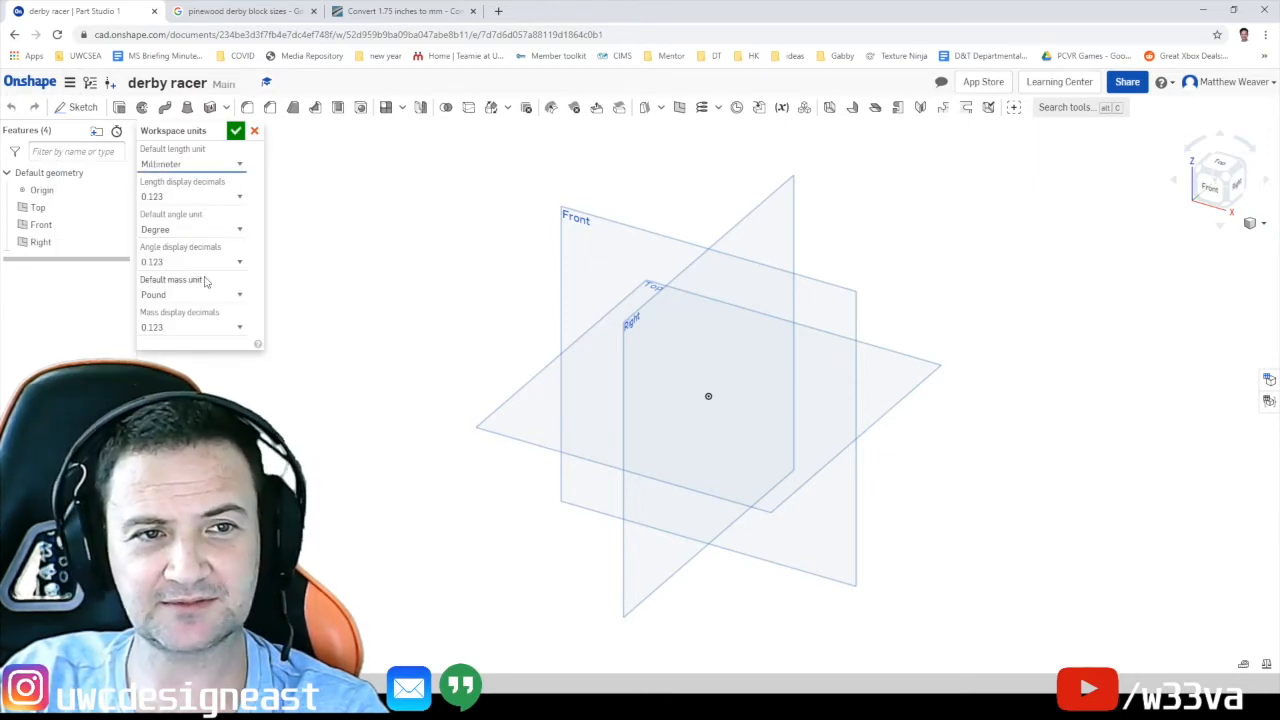
left_click(236, 131)
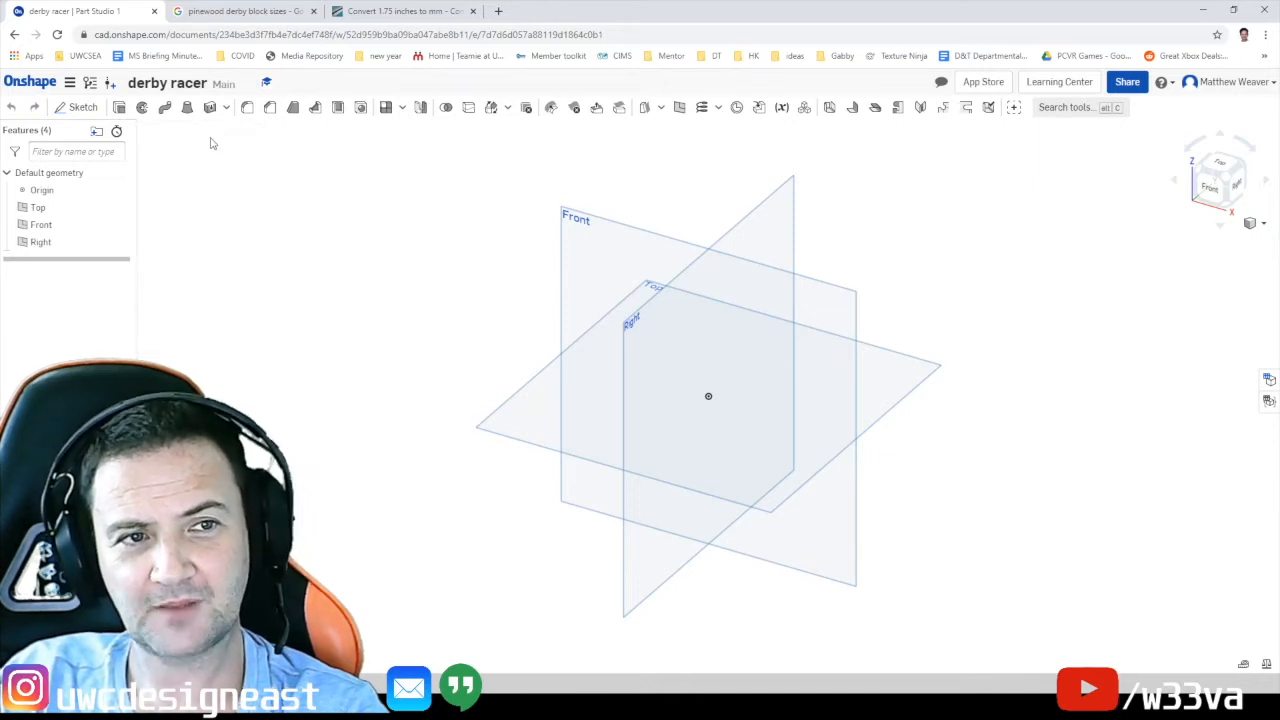
left_click(1245, 669)
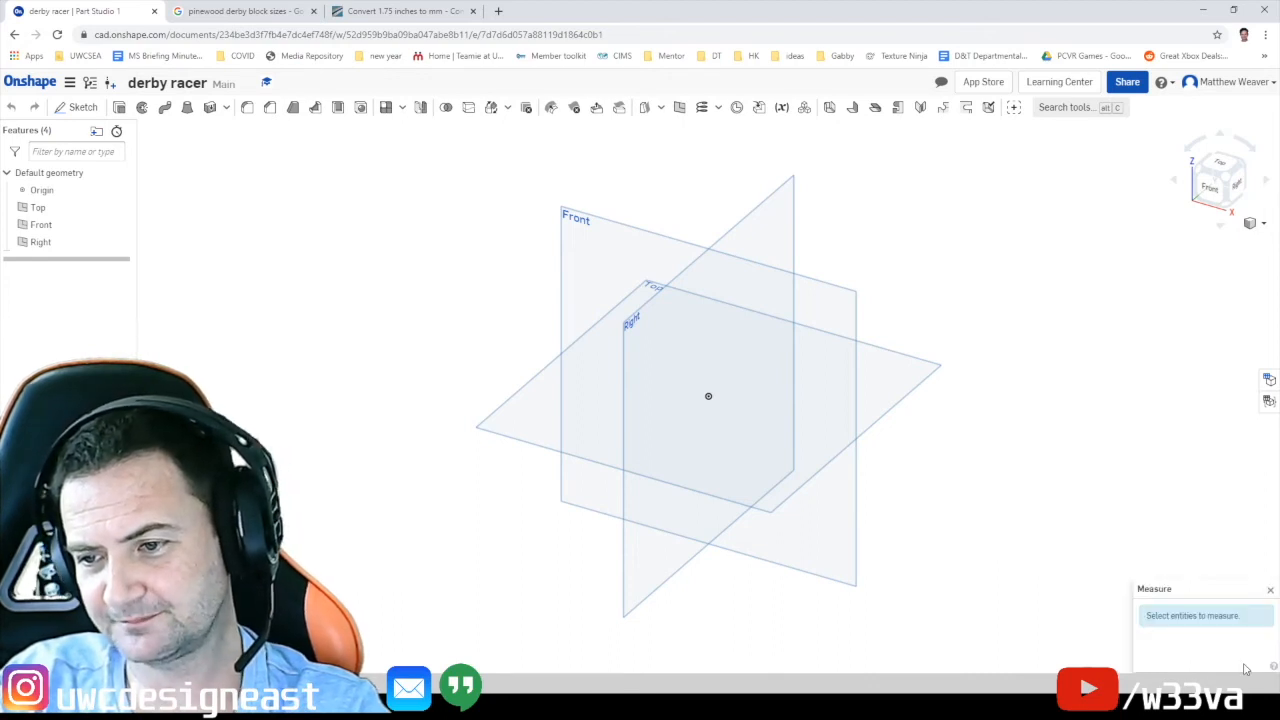
left_click(1273, 591)
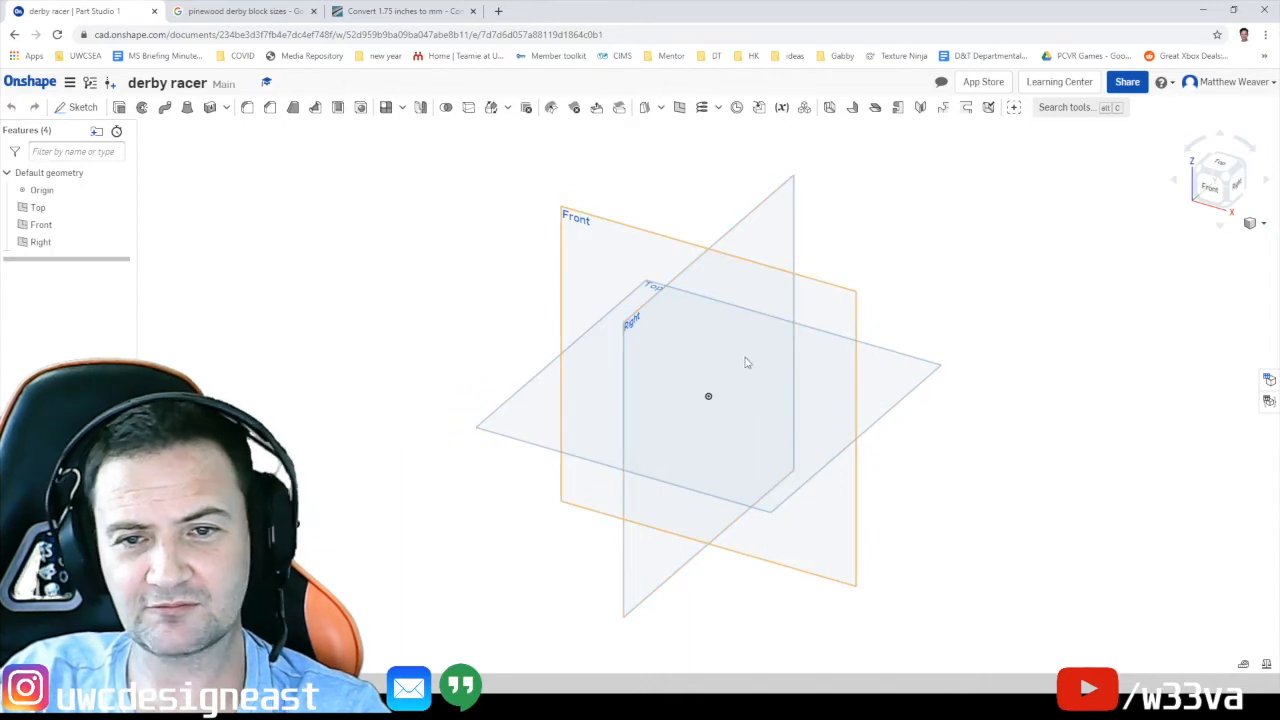
Start a new sketch on the Right plane and face it straight on
left_click(79, 110)
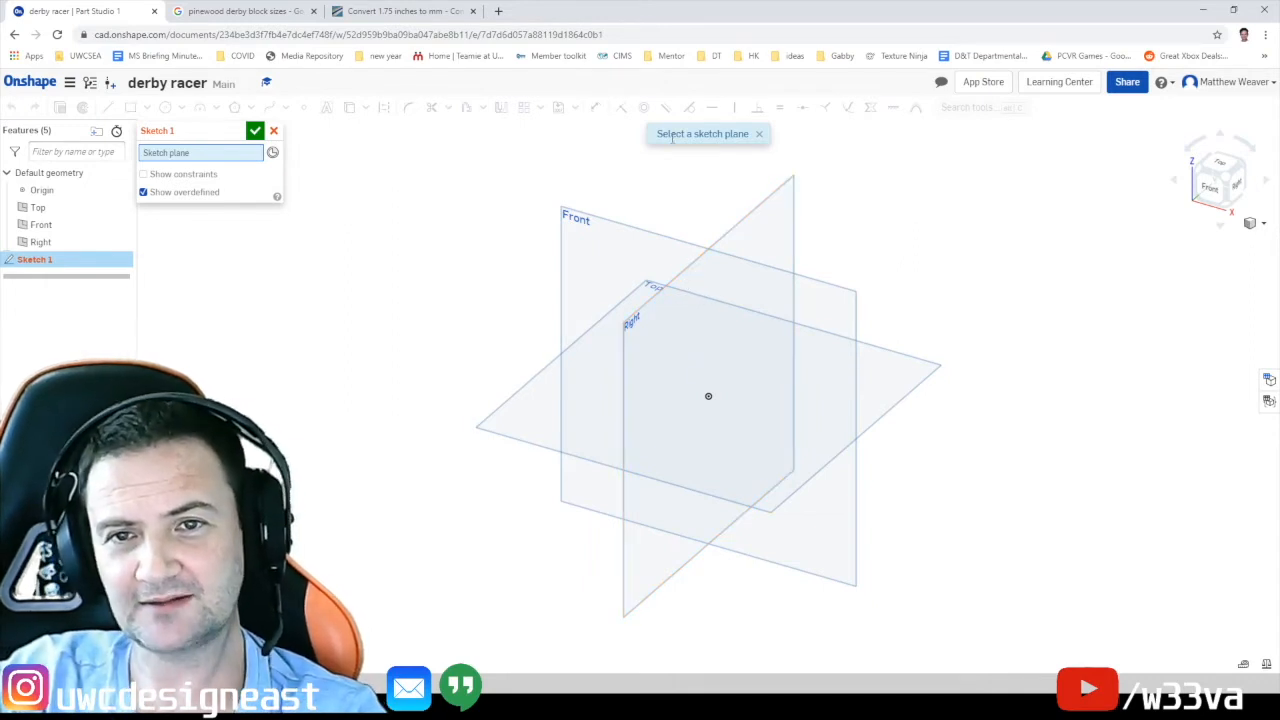
left_click(695, 268)
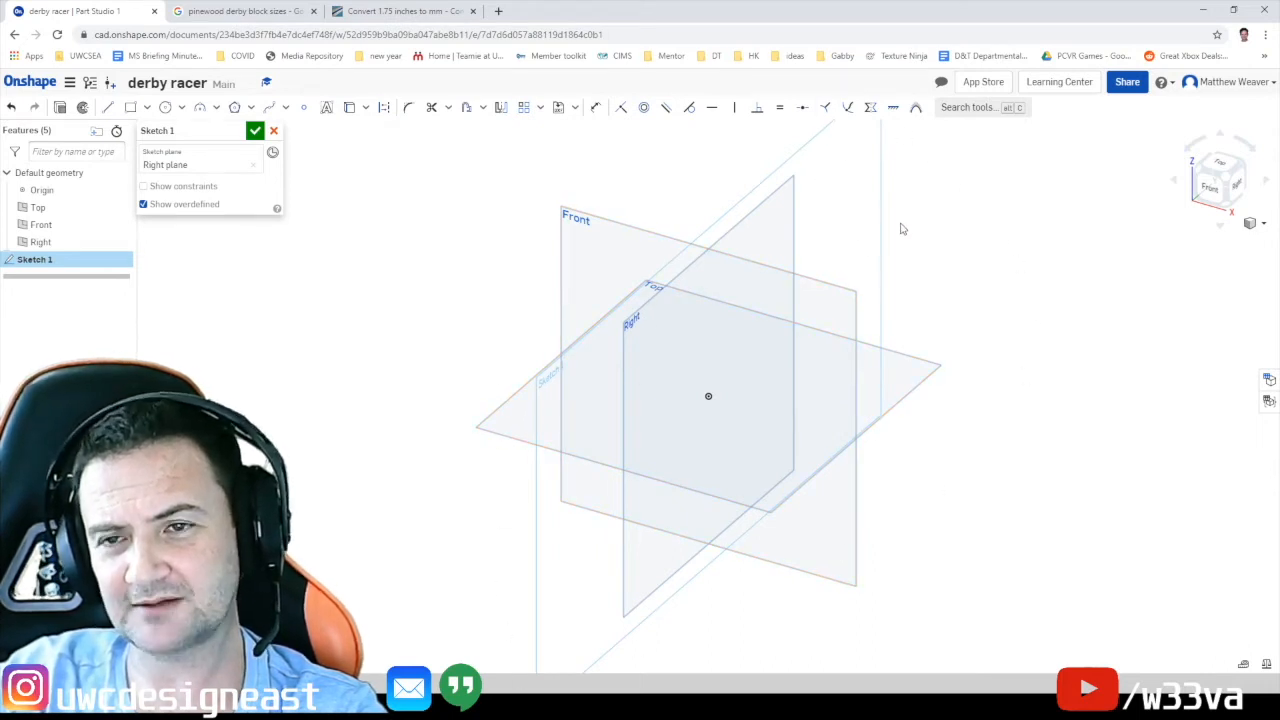
left_click(1237, 195)
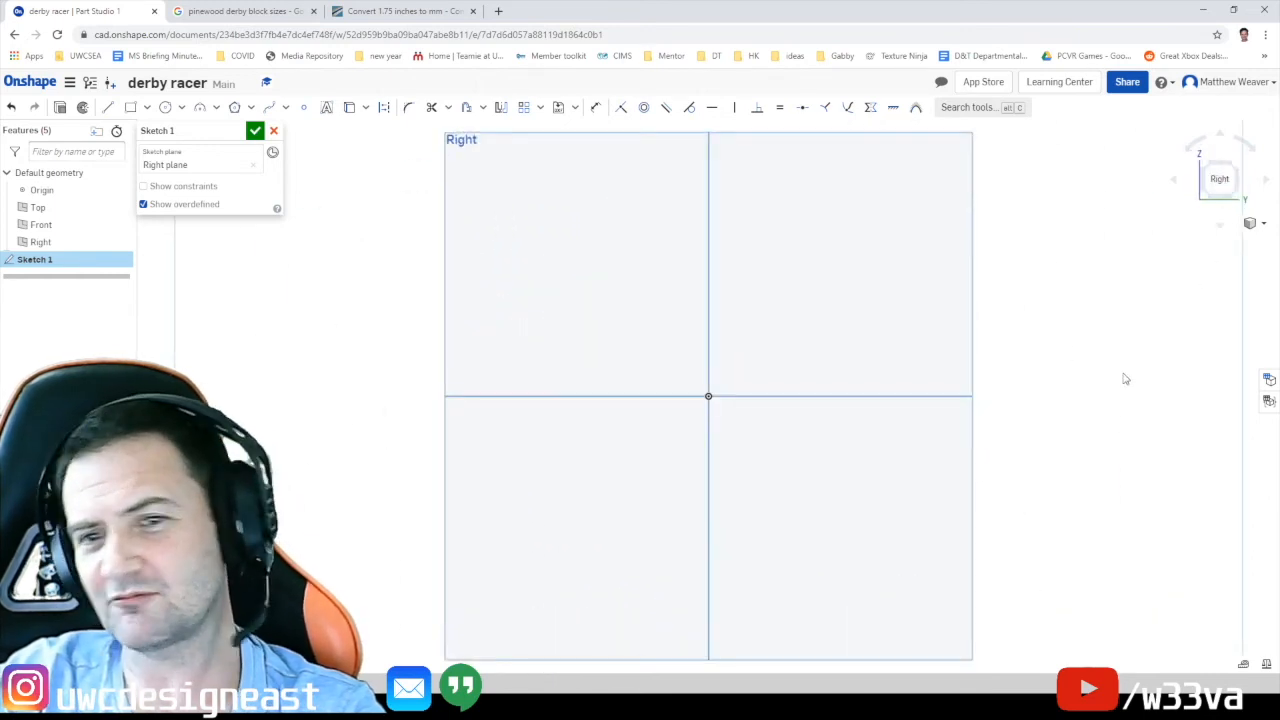
scroll(543, 380, "up", 2)
scroll(545, 380, "down", 5)
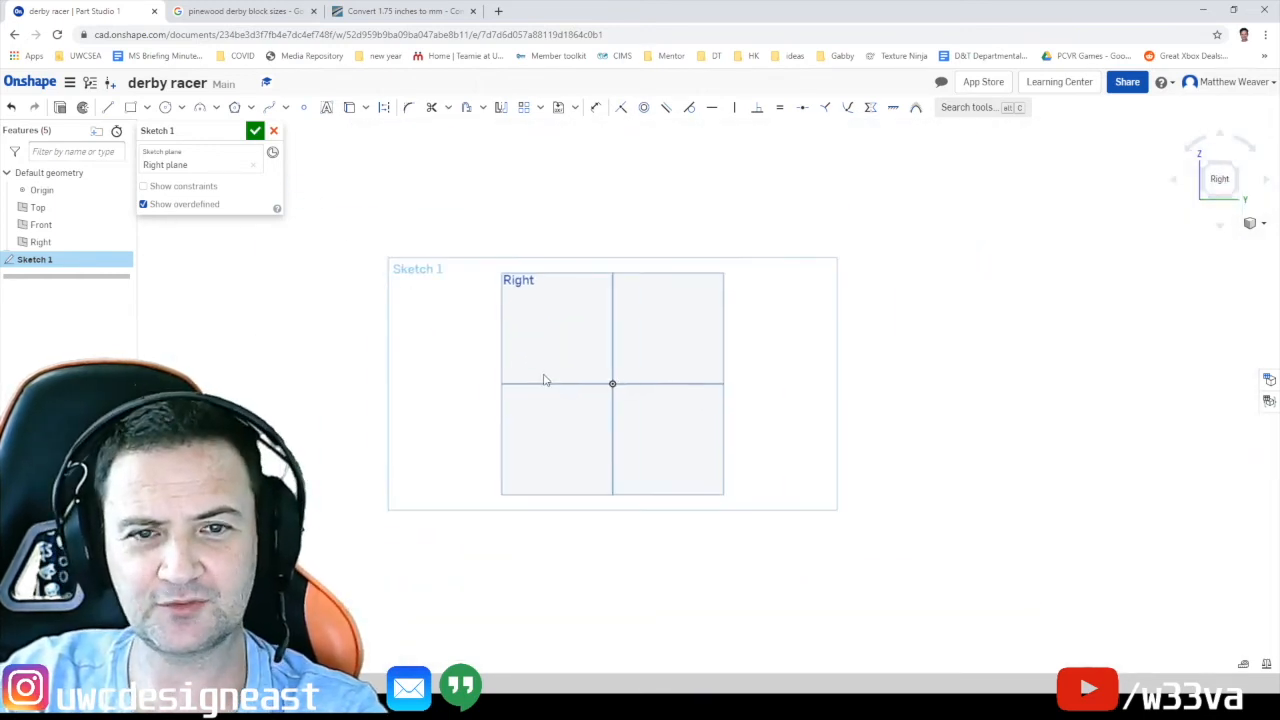
scroll(545, 377, "up", 2)
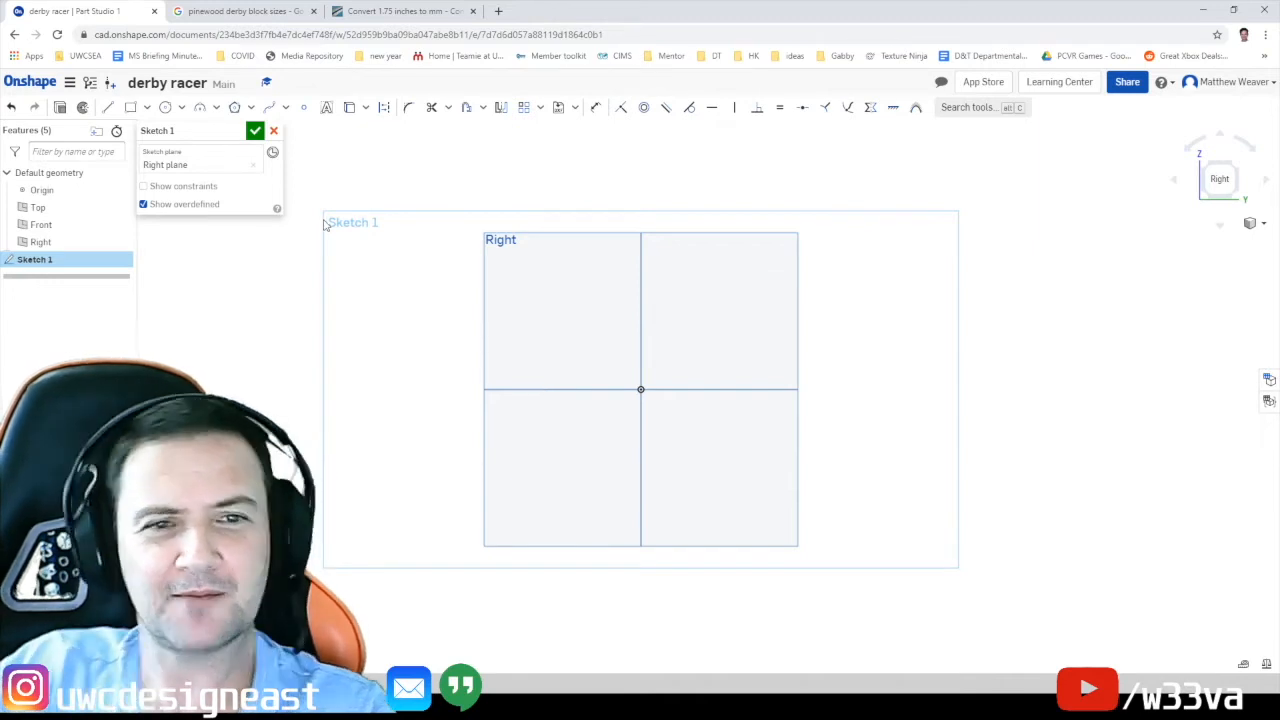
scroll(671, 357, "up", 3)
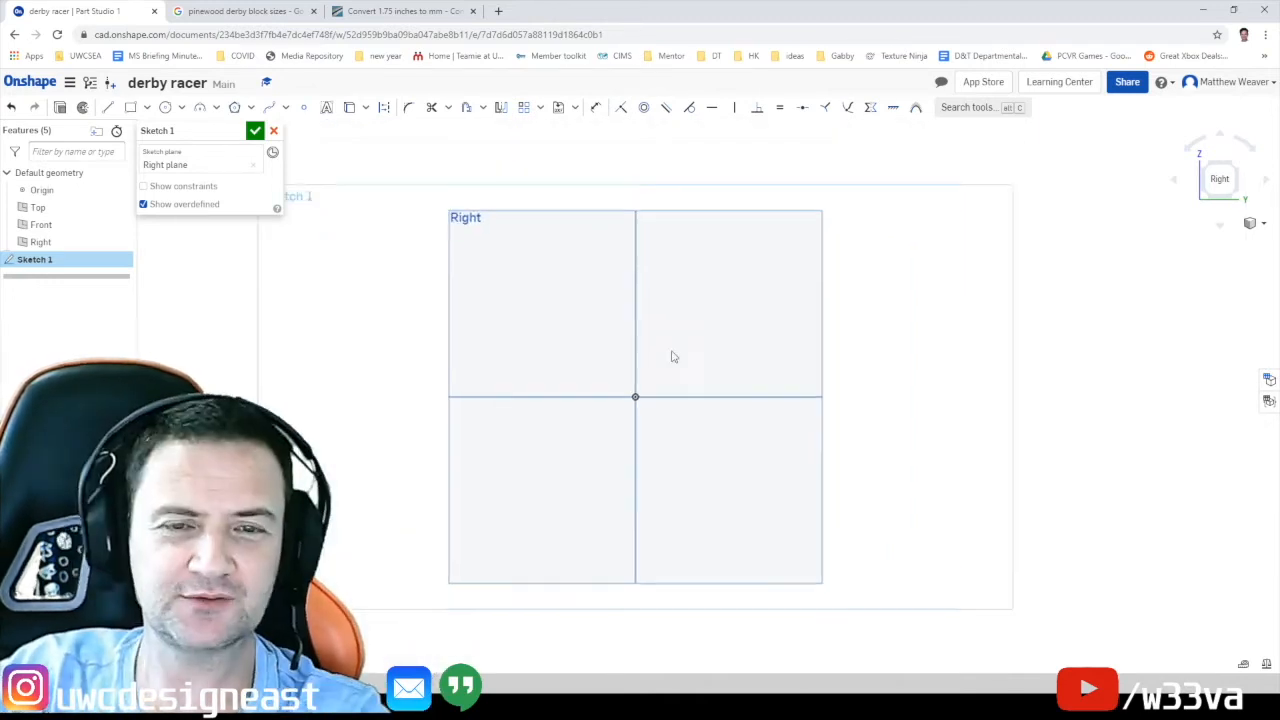
scroll(671, 357, "down", 3)
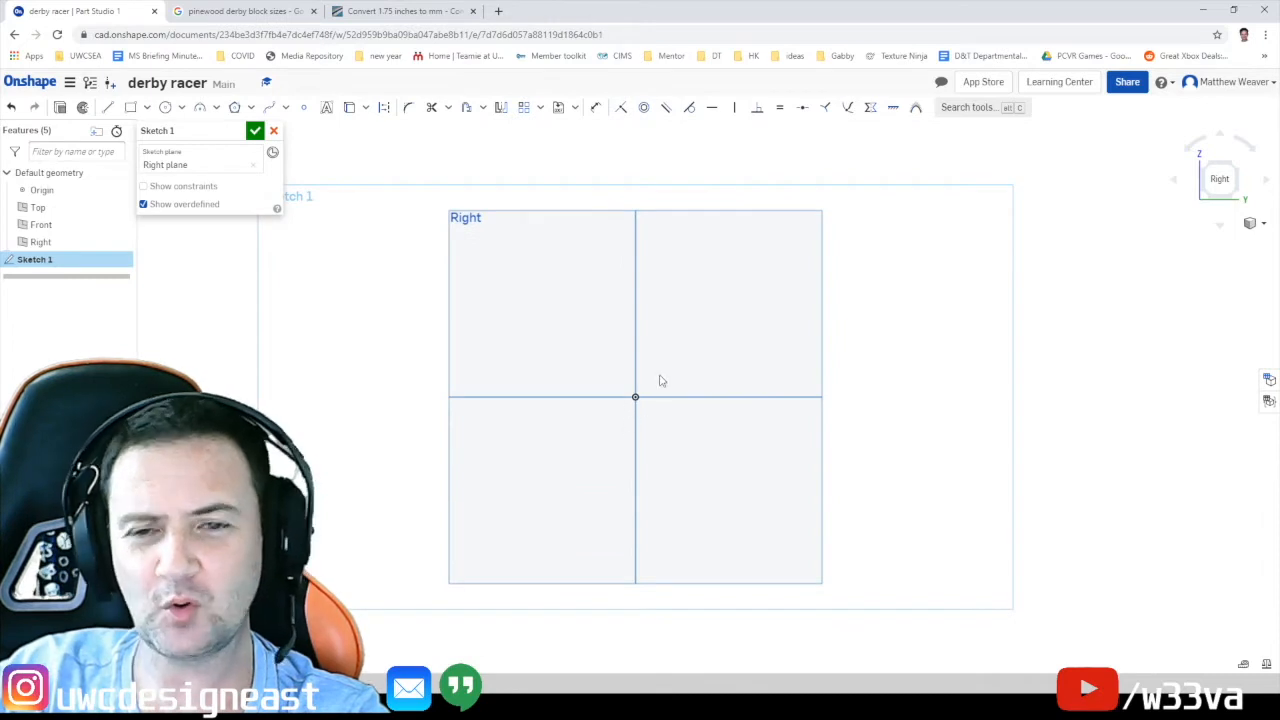
Sketch a corner rectangle from the origin, about 178 mm long and 45 mm high, extending along positive Y and Z
mouse_move(660, 380)
middle_mouse_down()
mouse_move(657, 426)
mouse_move(646, 371)
mouse_move(757, 400)
mouse_move(680, 371)
mouse_move(740, 375)
middle_mouse_up()
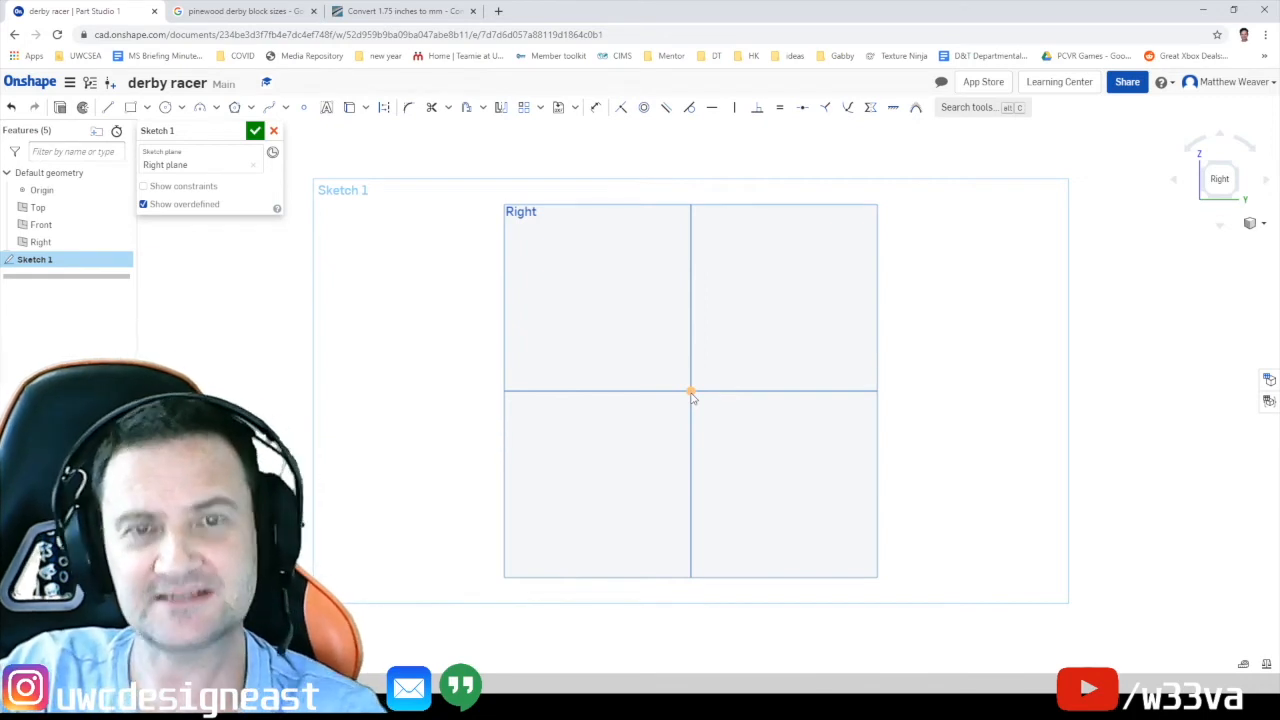
left_click(131, 110)
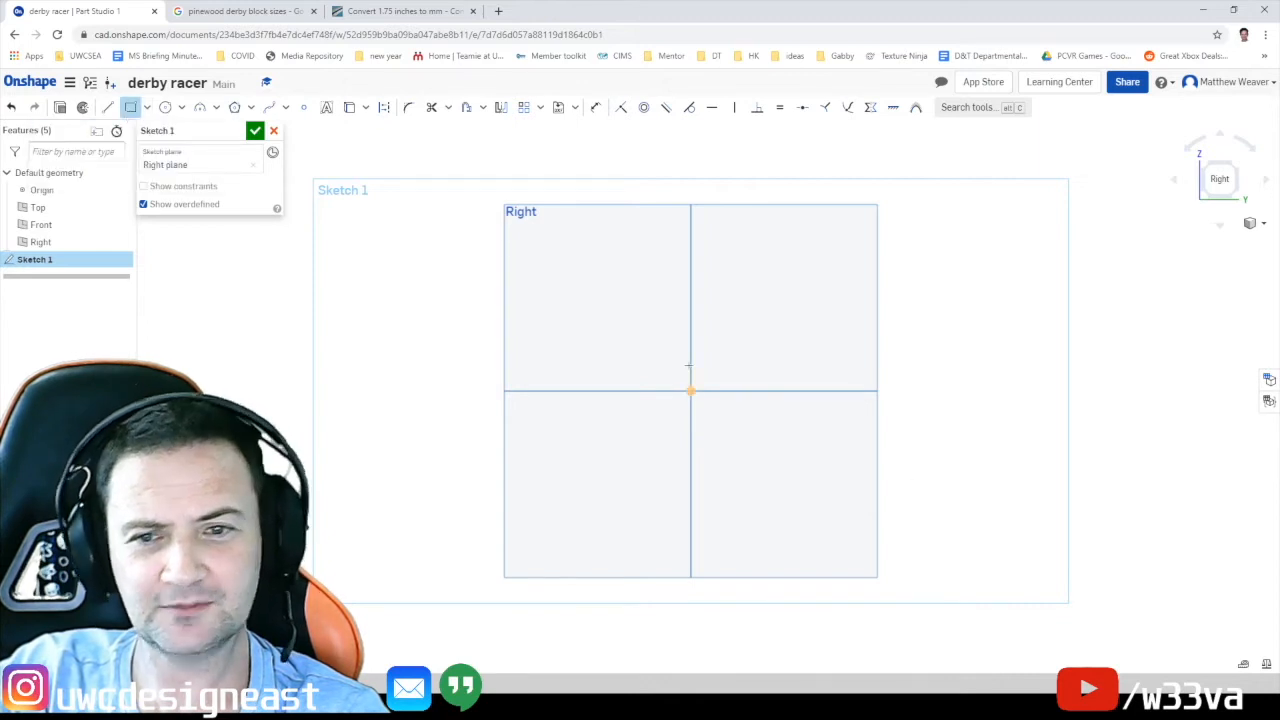
left_click(690, 391)
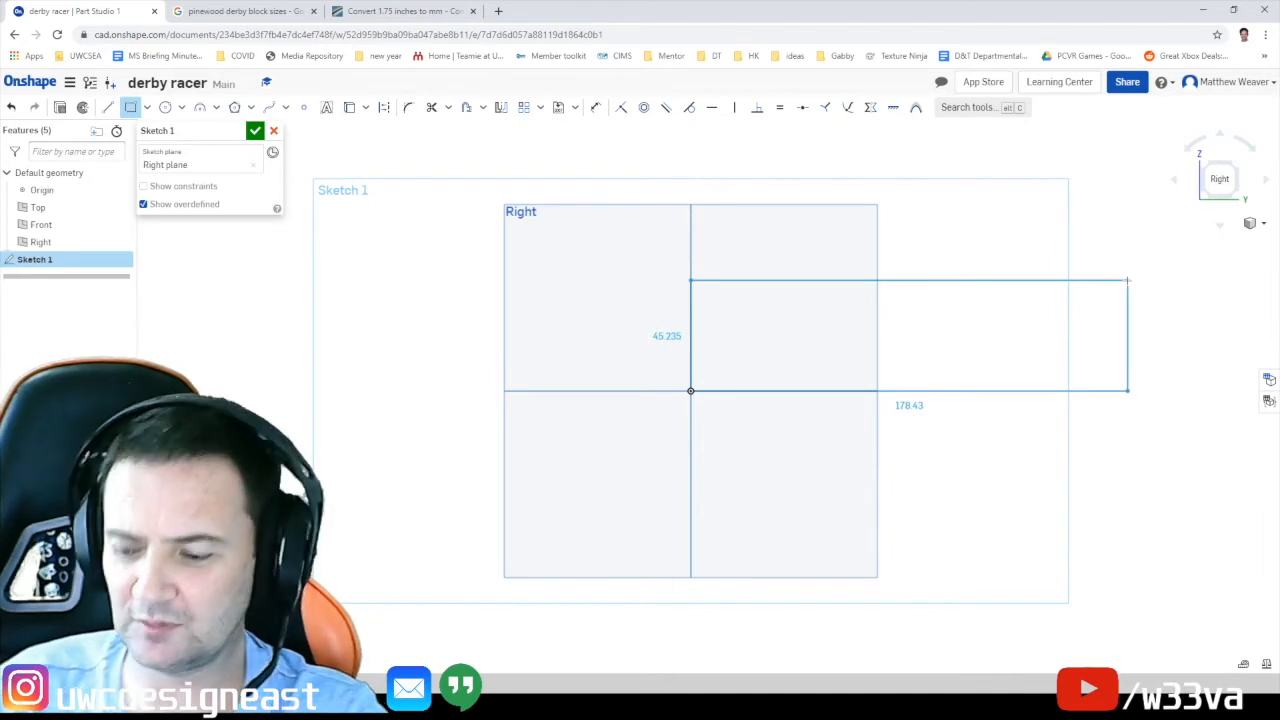
left_click(1128, 281)
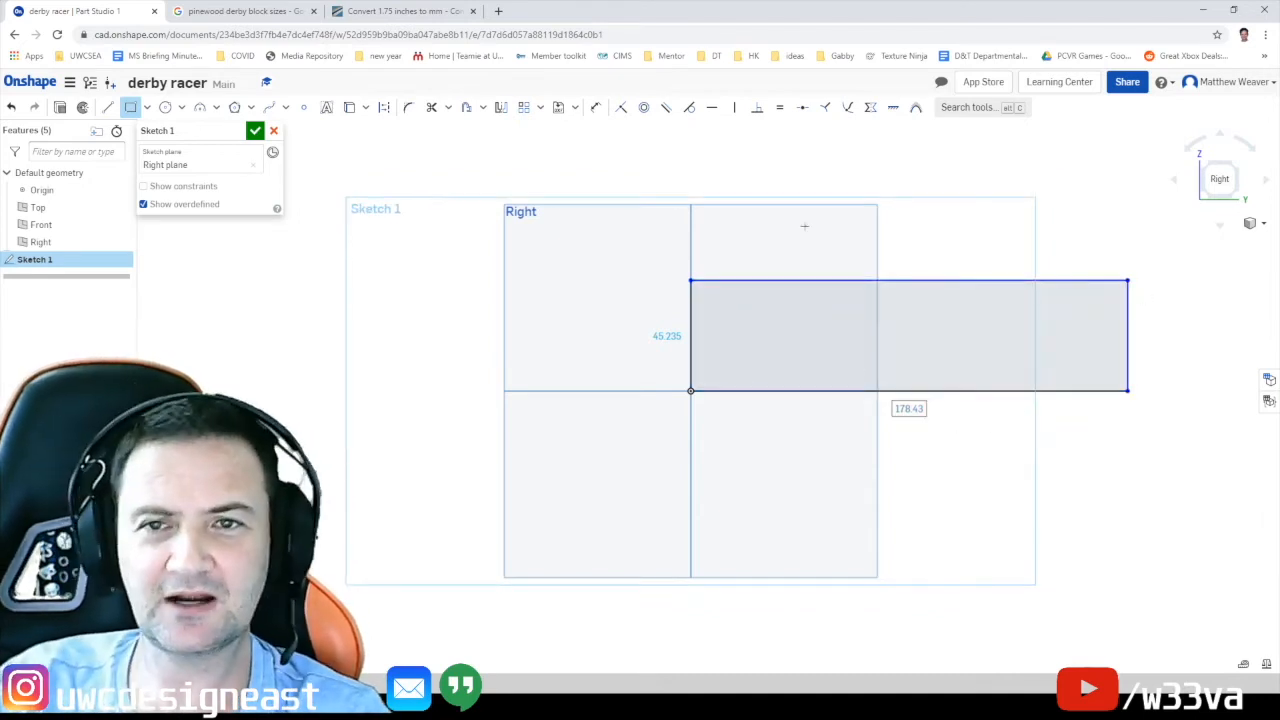
Dimension the rectangle's upper edge and set its length to 178 mm
left_click(597, 108)
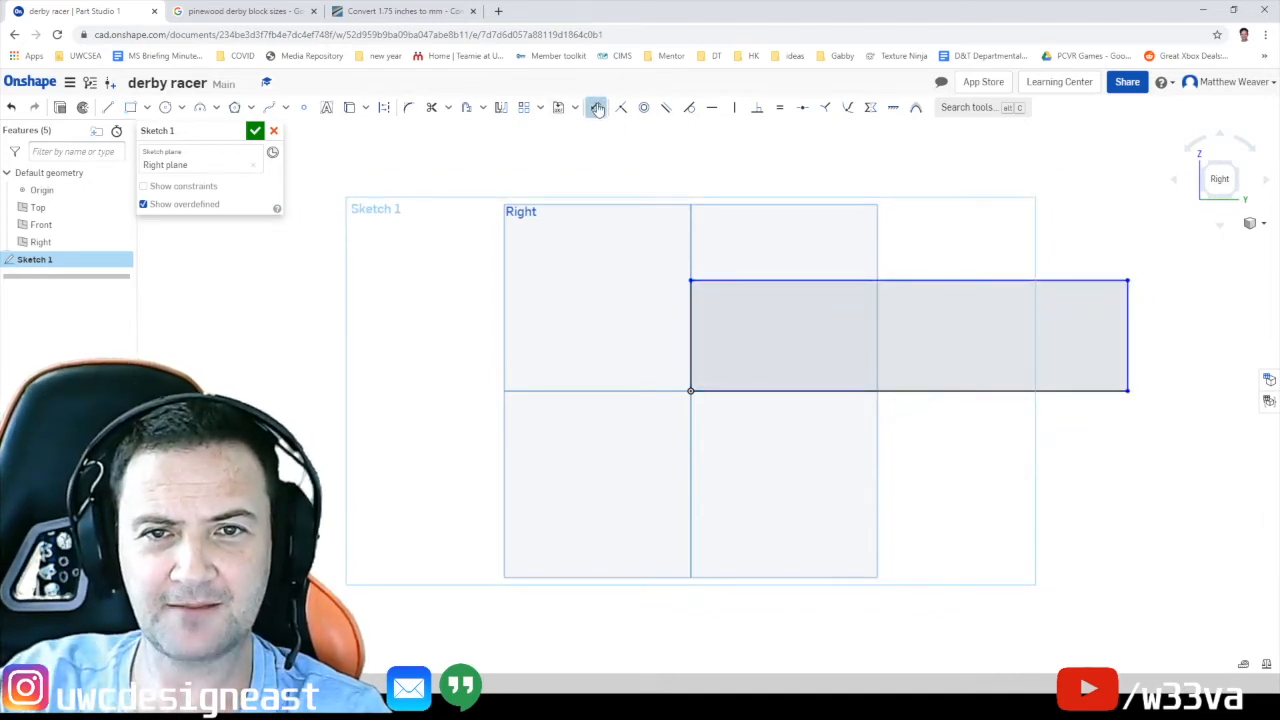
left_click(863, 280)
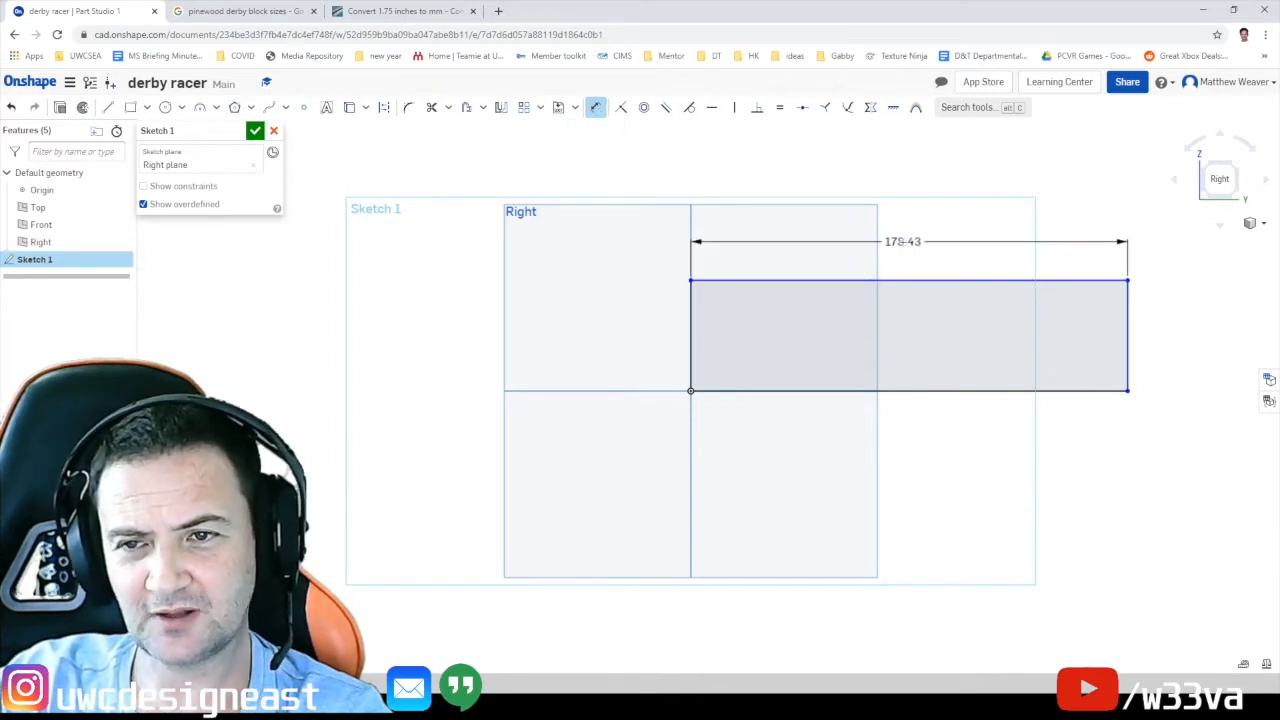
left_click(905, 243)
type("178")
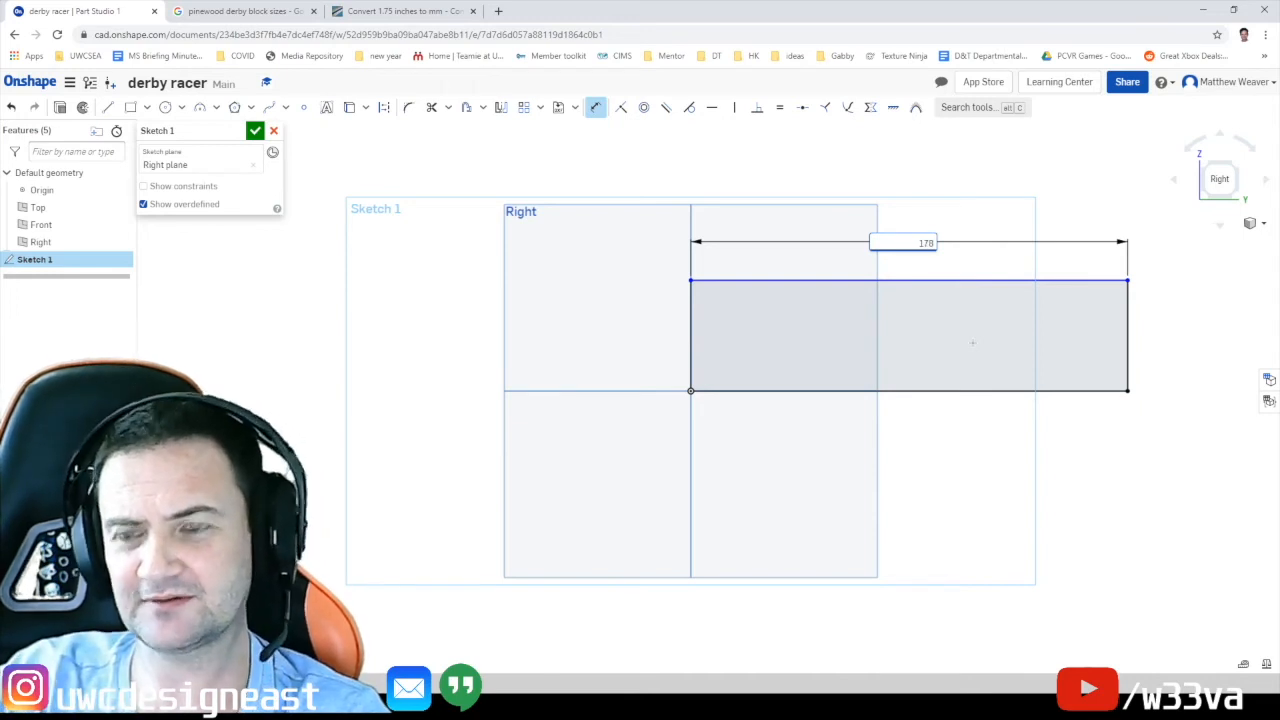
key("Return")
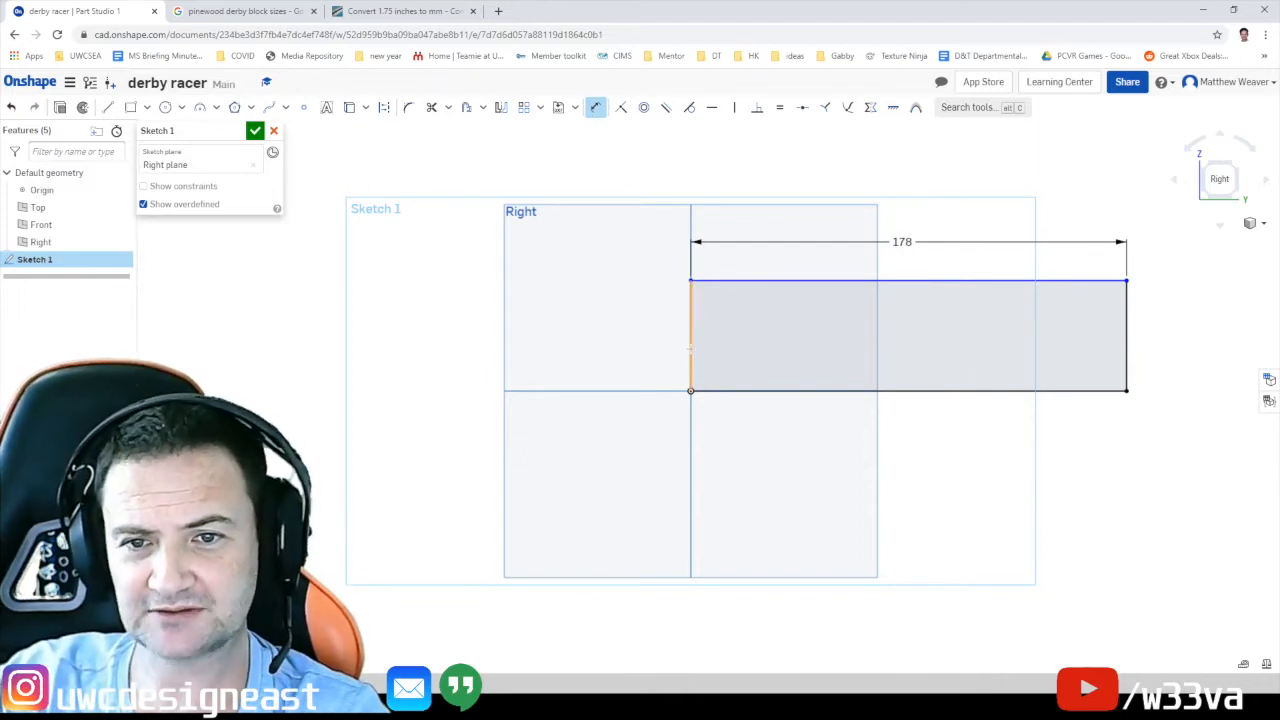
Dimension the rectangle's vertical edge at the origin and set its height to 42 mm
left_click(690, 350)
left_click(660, 340)
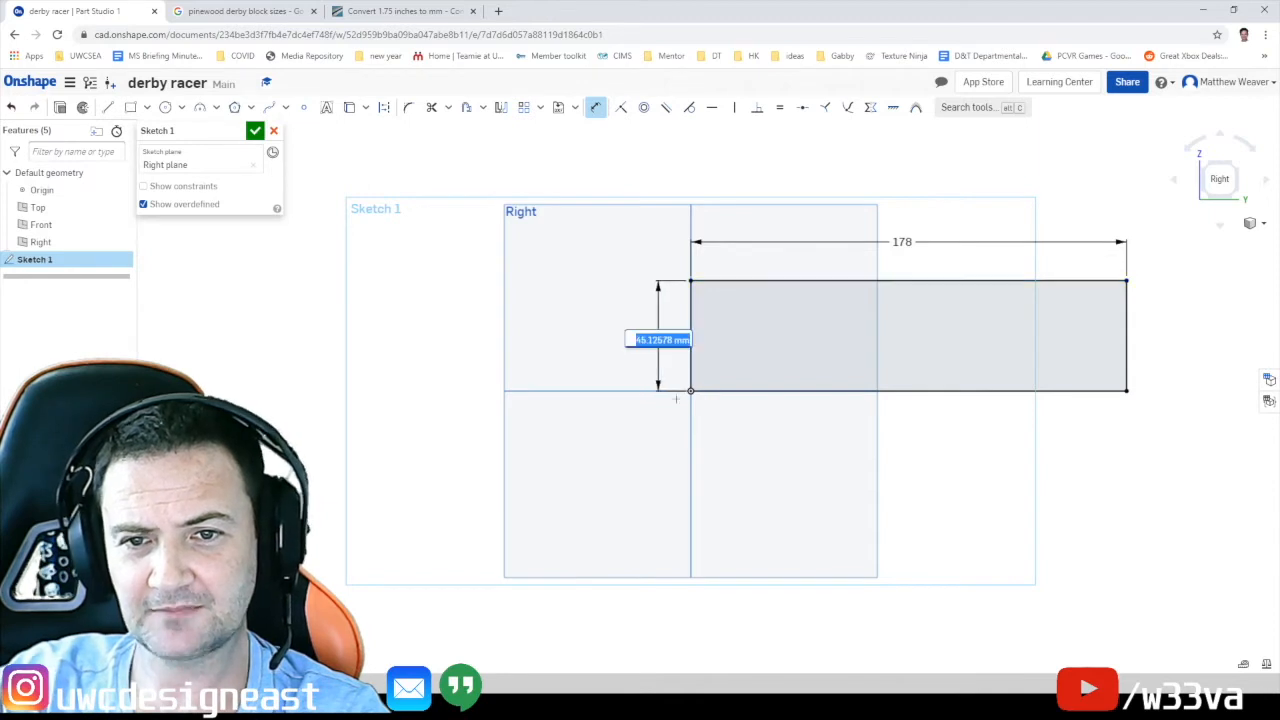
type("45")
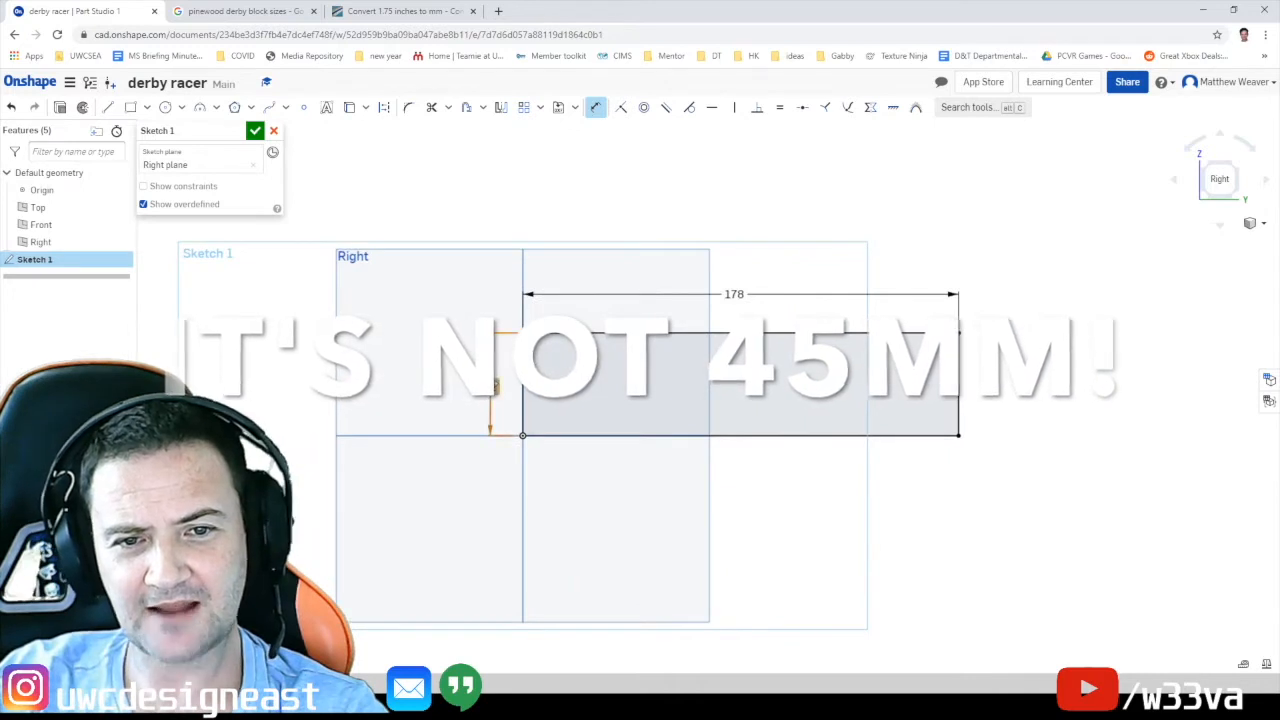
left_click(491, 388)
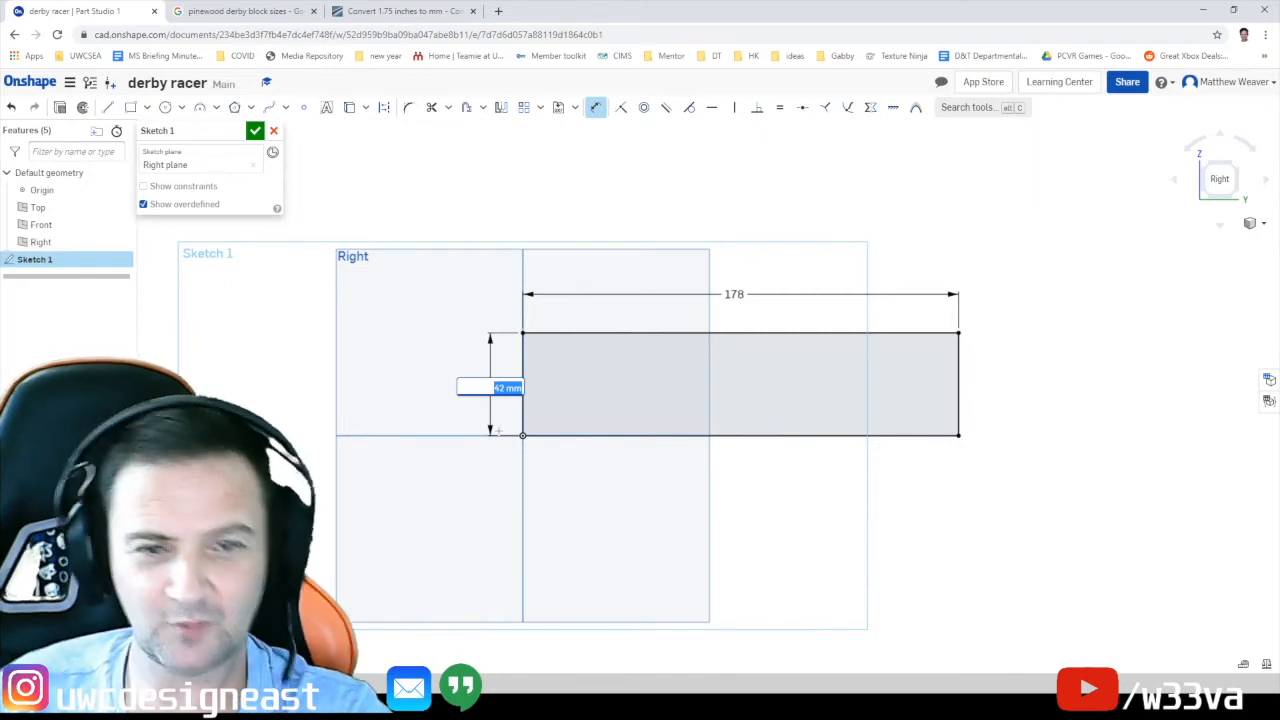
key("Return")
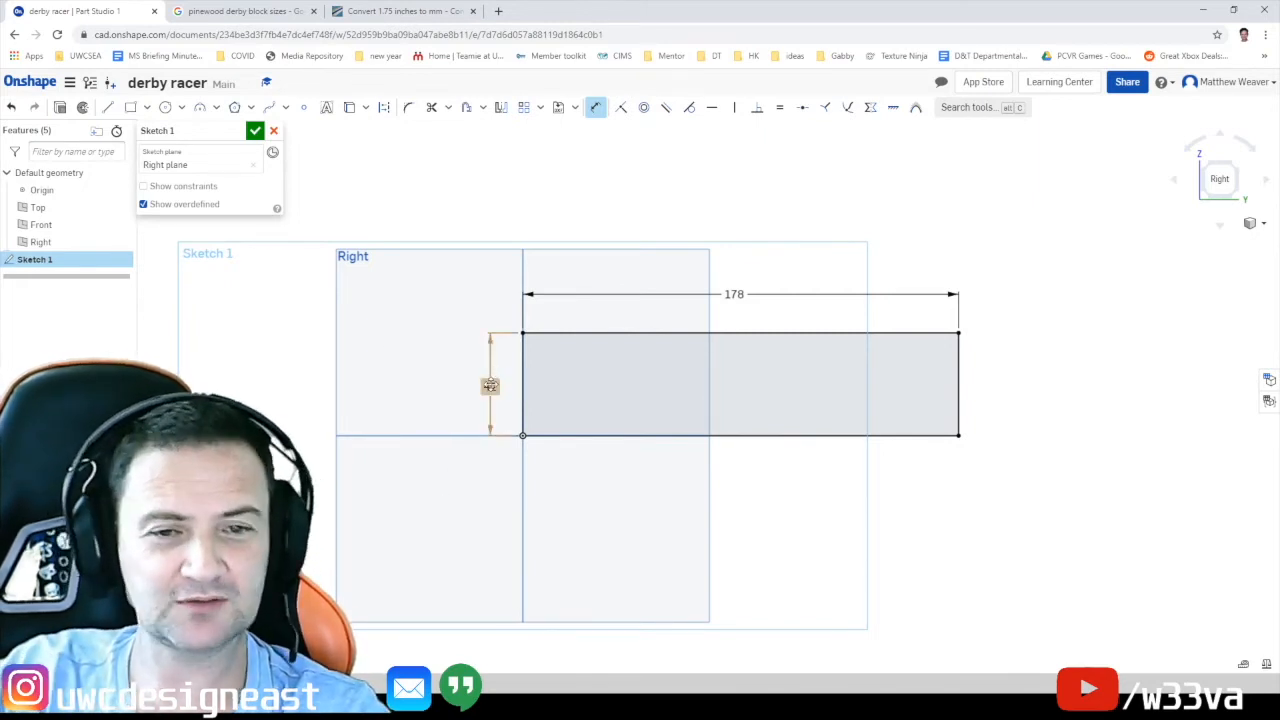
Open the rectangle's height dimension for editing, and convert 1.25 inches to millimetres on the converter page
double_click(490, 386)
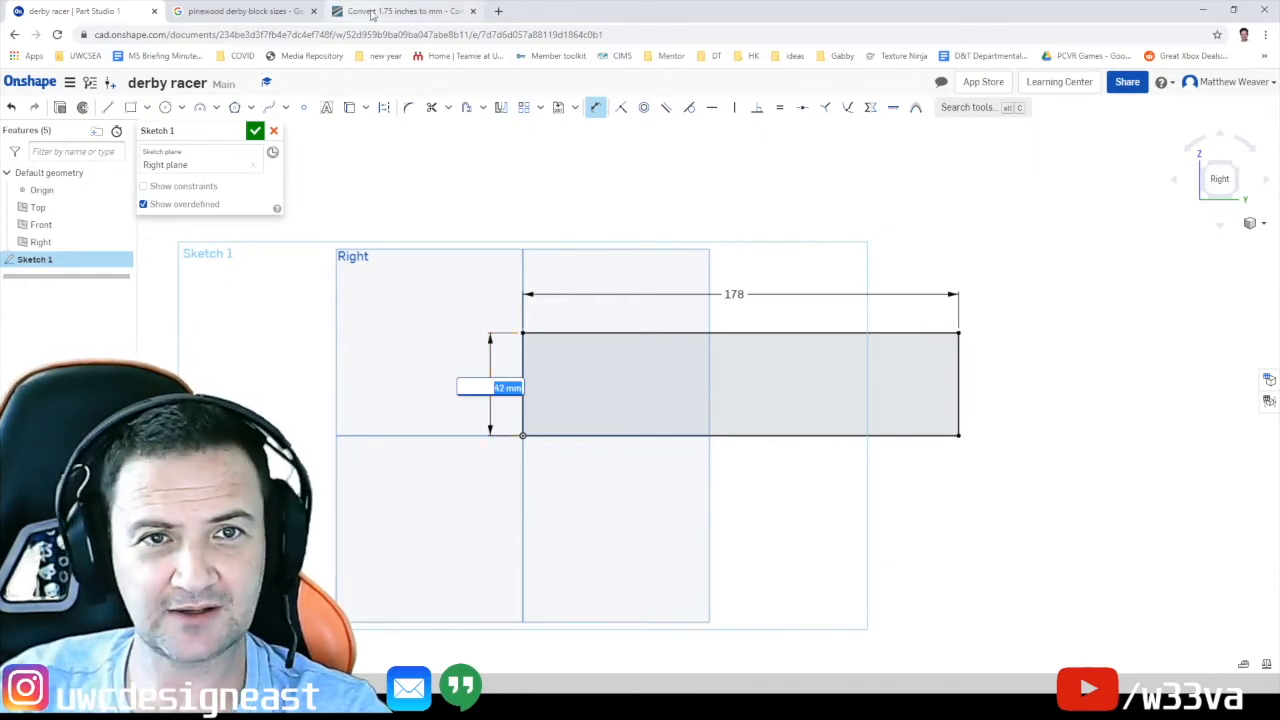
left_click(400, 11)
left_click_drag(168, 270, 128, 272)
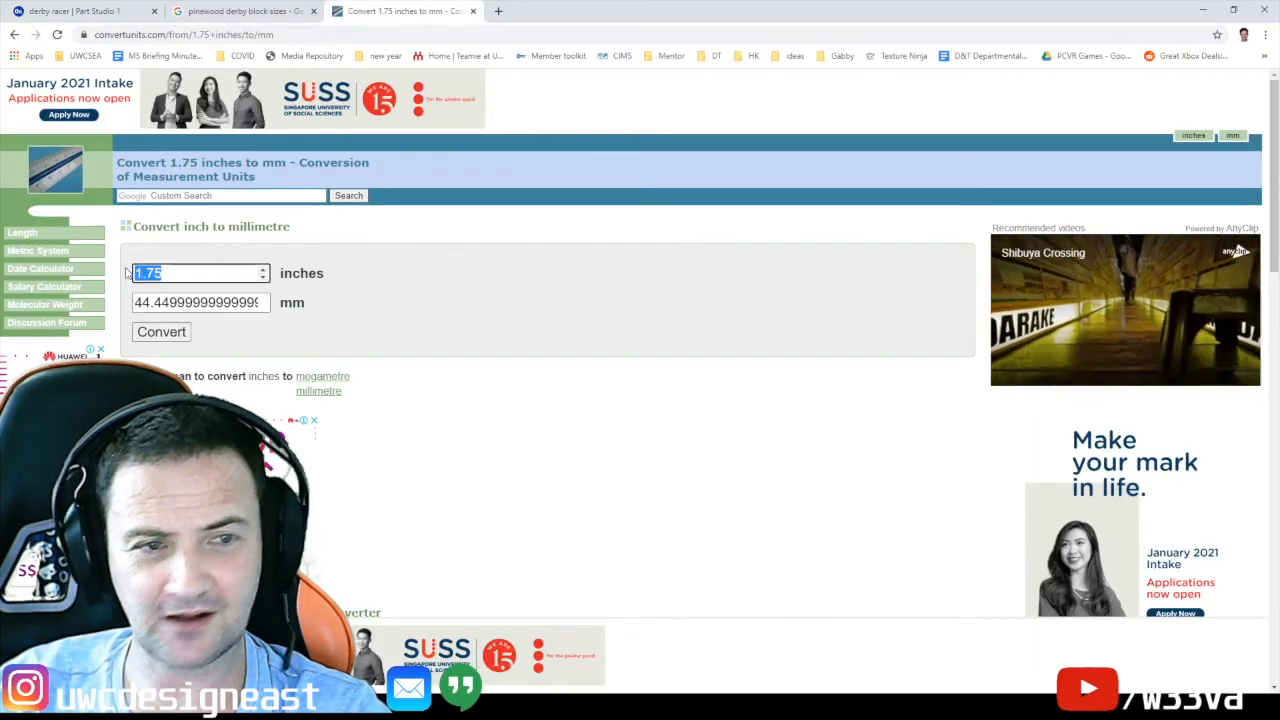
type("1.25")
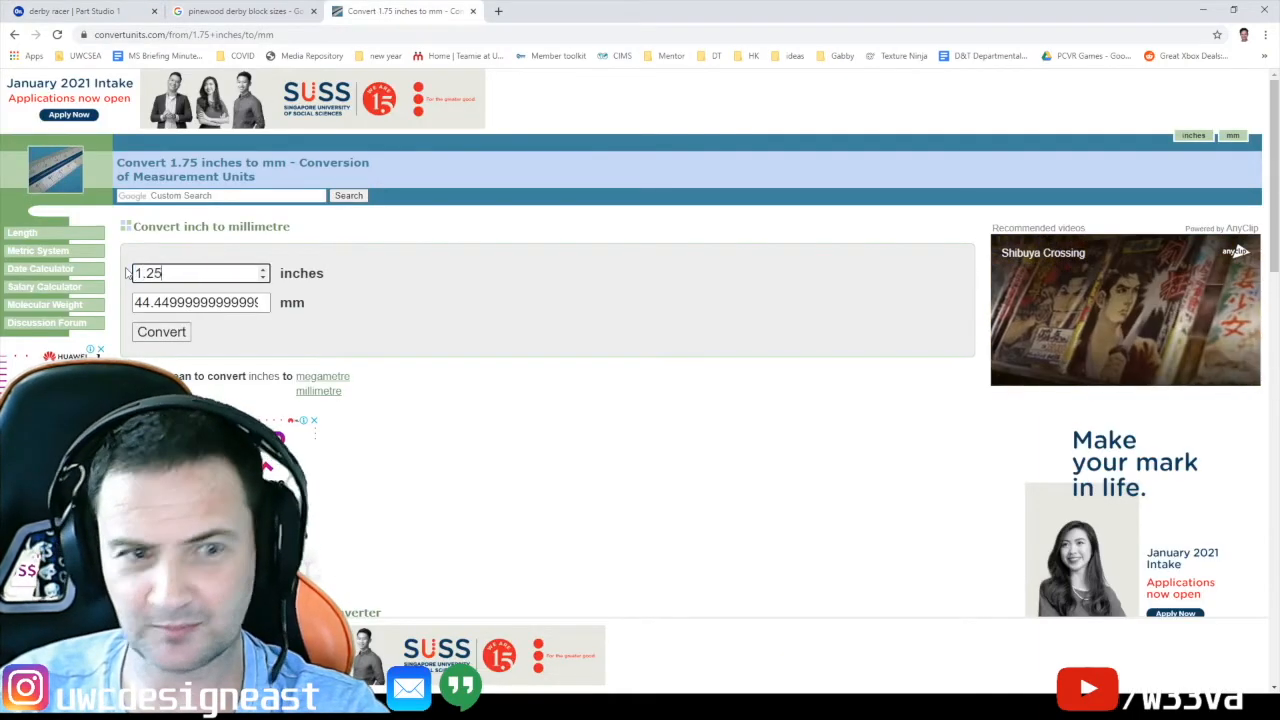
left_click(152, 333)
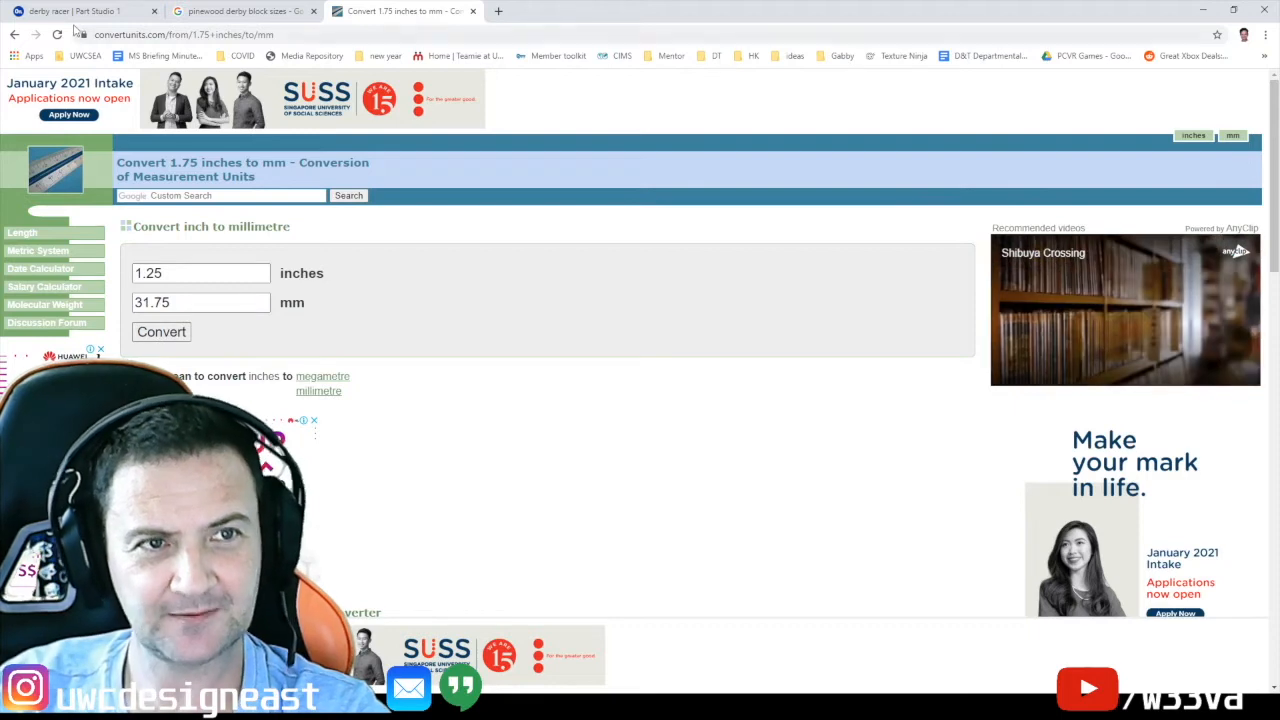
Return to the derby racer document in Onshape, set the rectangle's height to 28 mm and finish the sketch
left_click(75, 11)
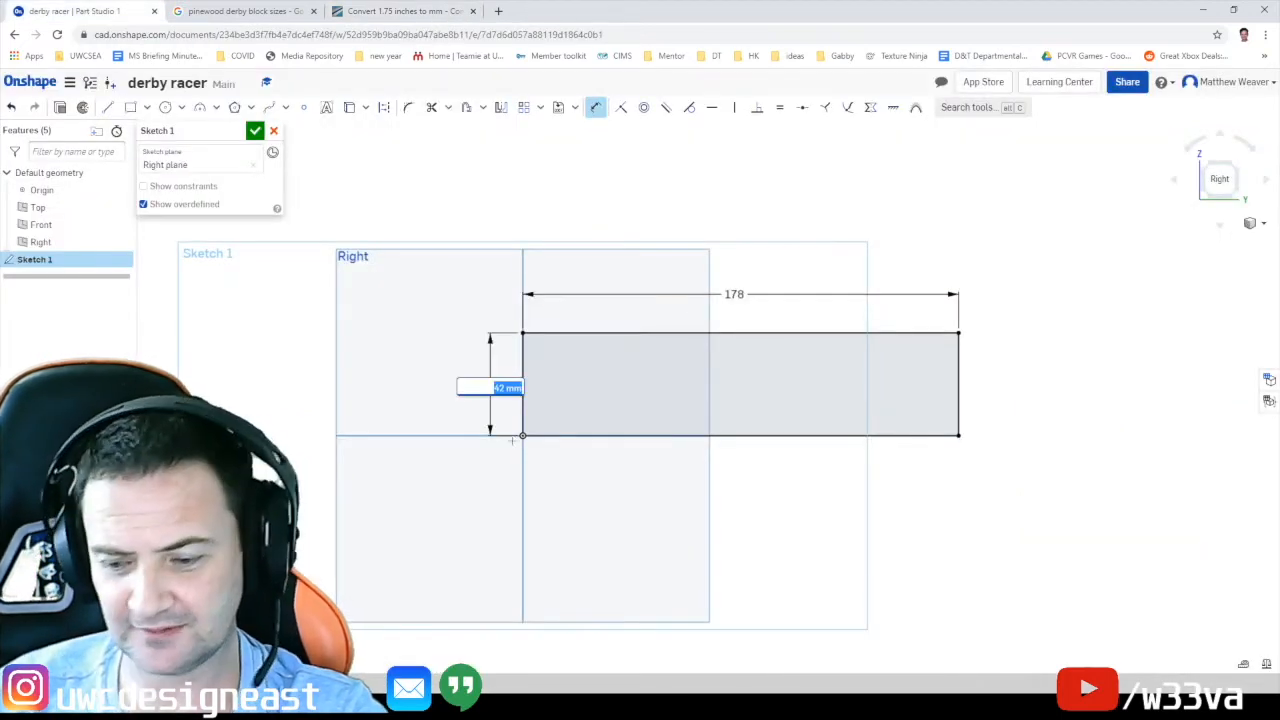
type("44")
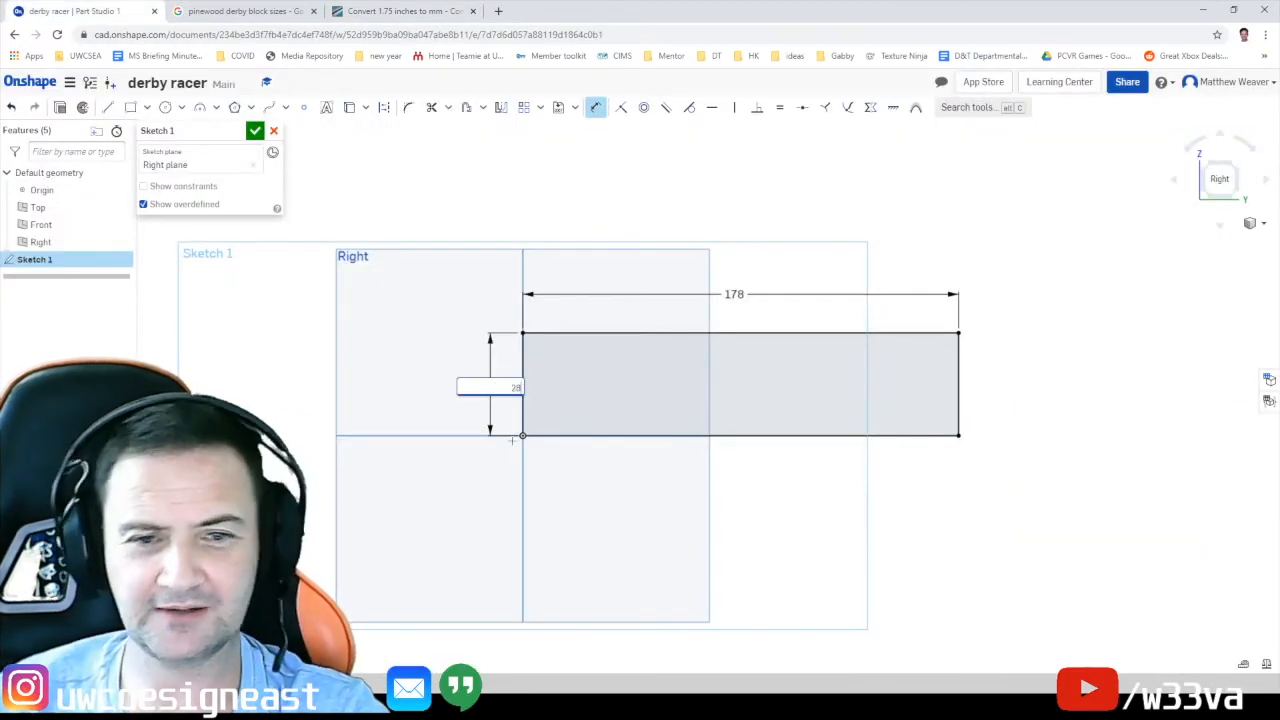
key("Return")
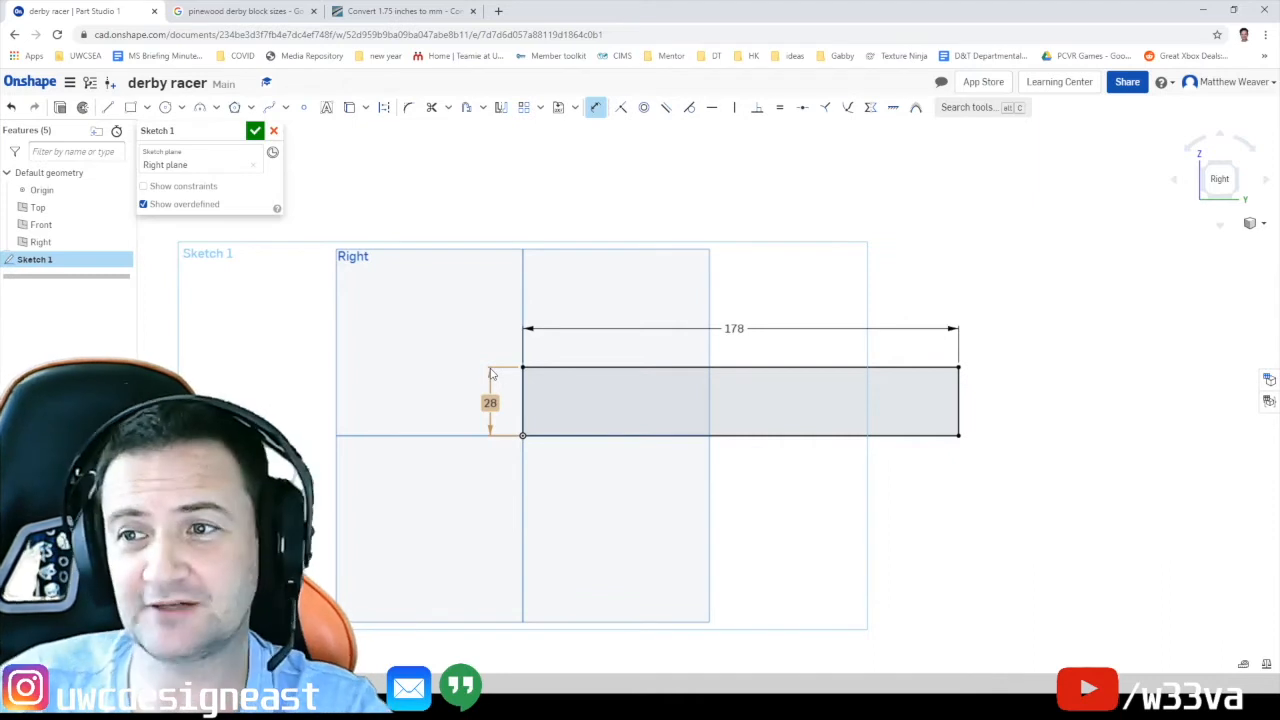
left_click(255, 131)
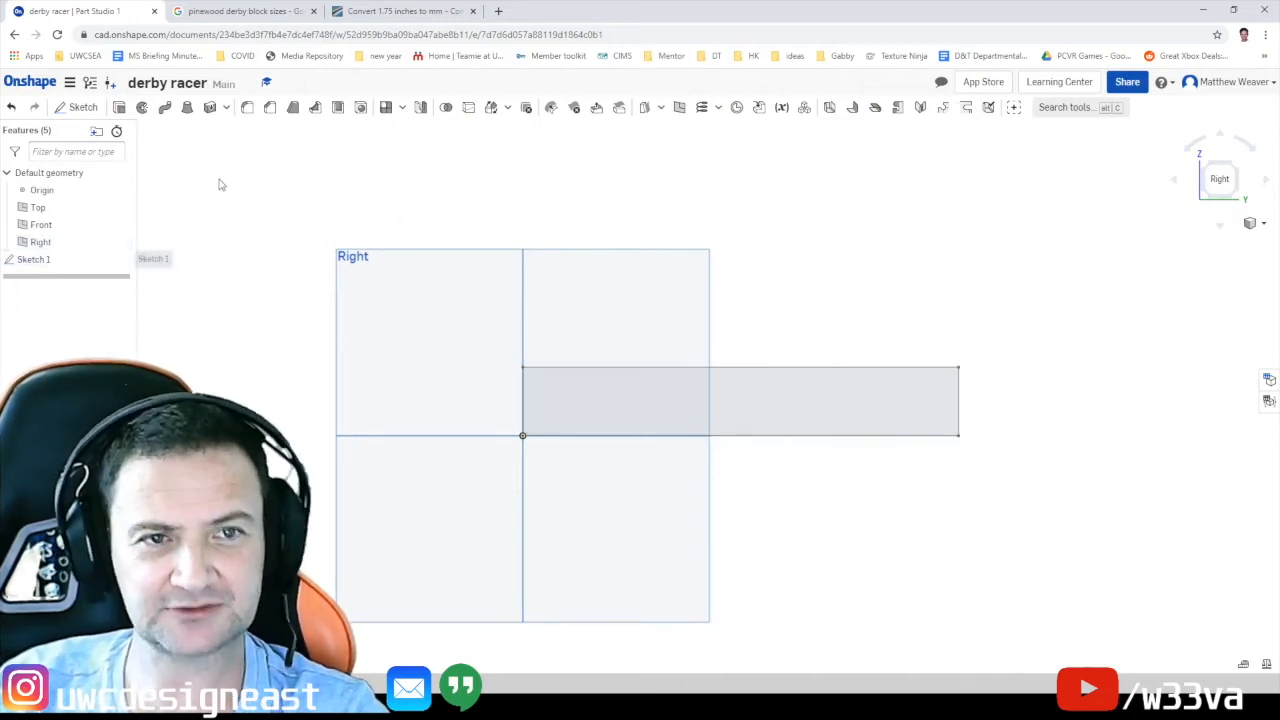
Reopen the rectangle sketch to check its dimensions, close it without changes and look at the profile in 3D
double_click(38, 263)
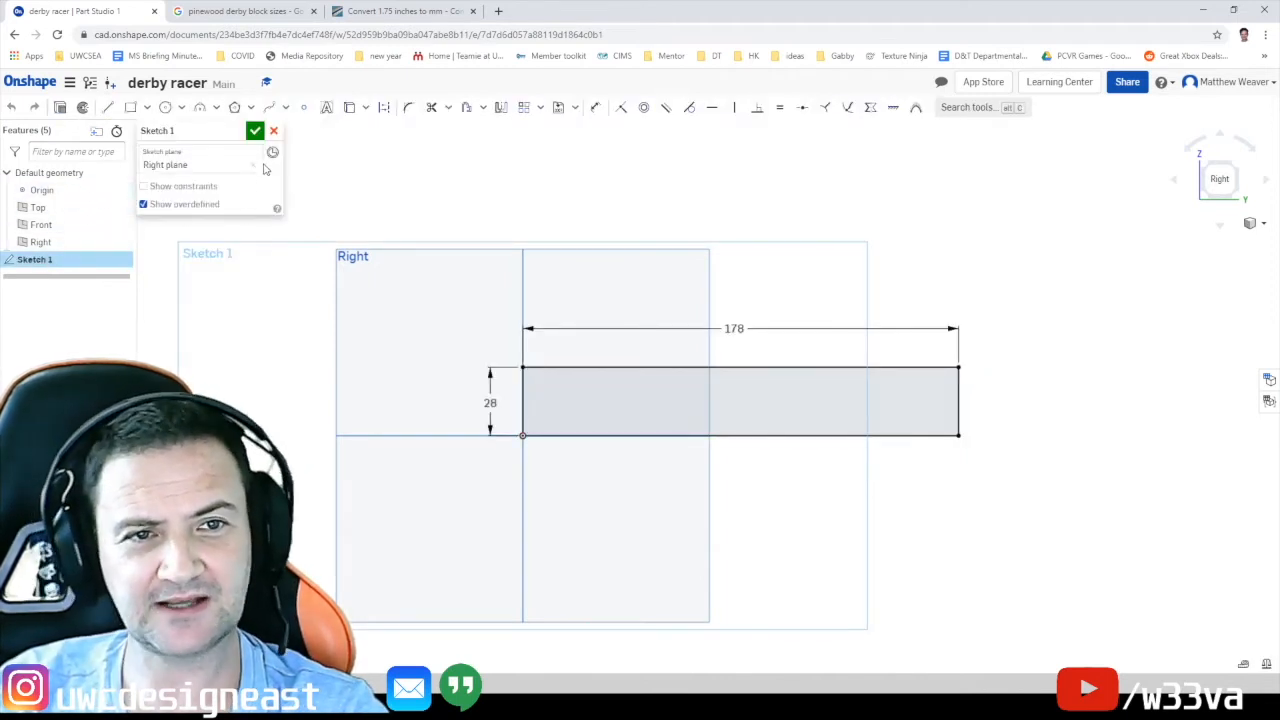
left_click(275, 131)
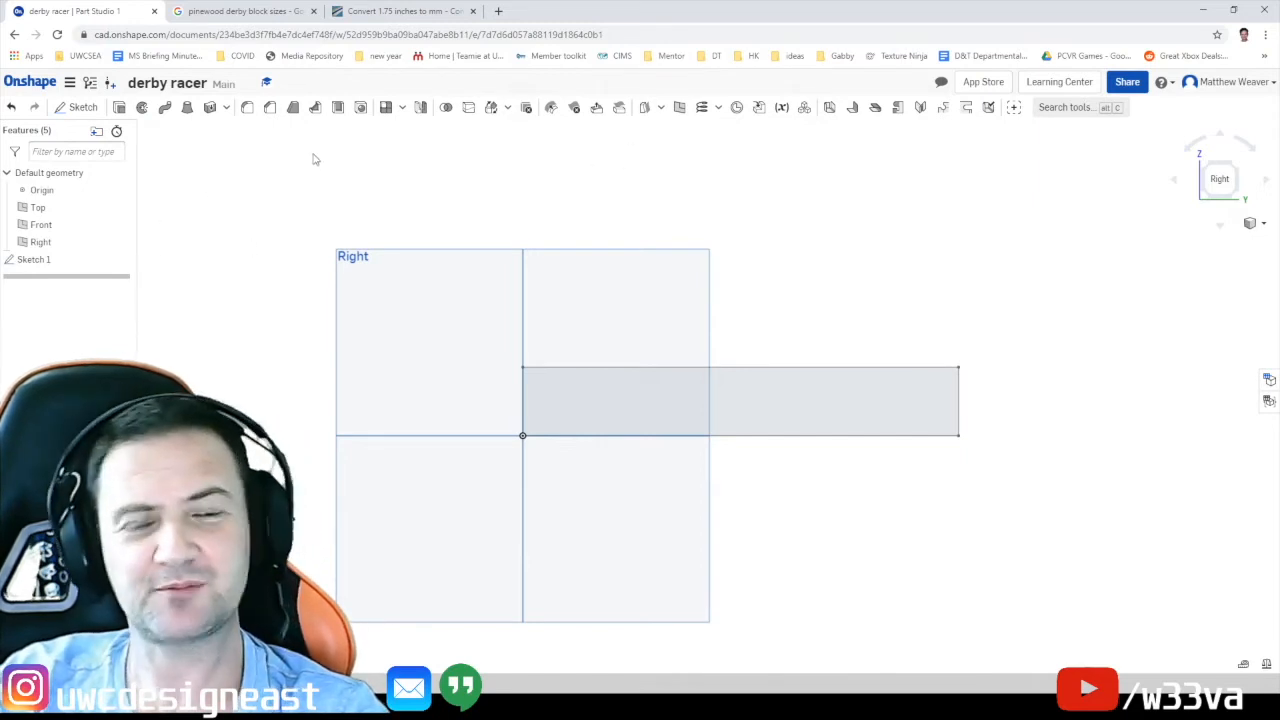
left_click(1209, 172)
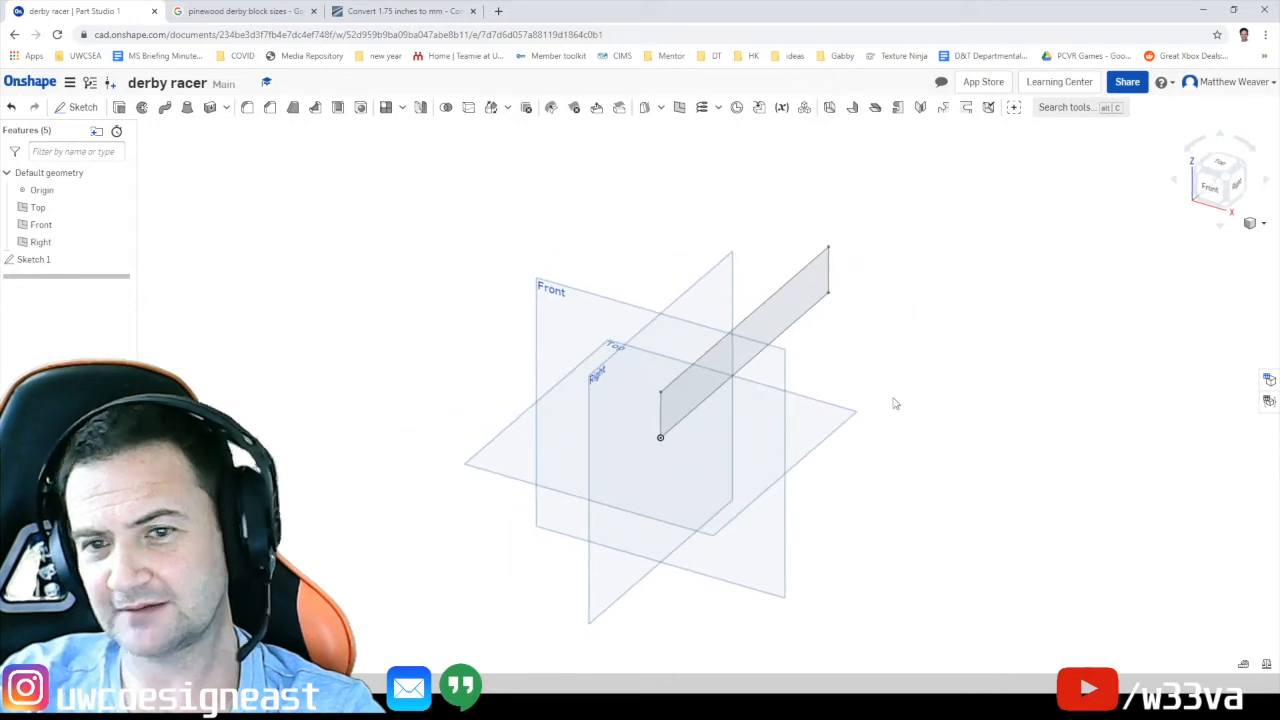
left_click(1236, 187)
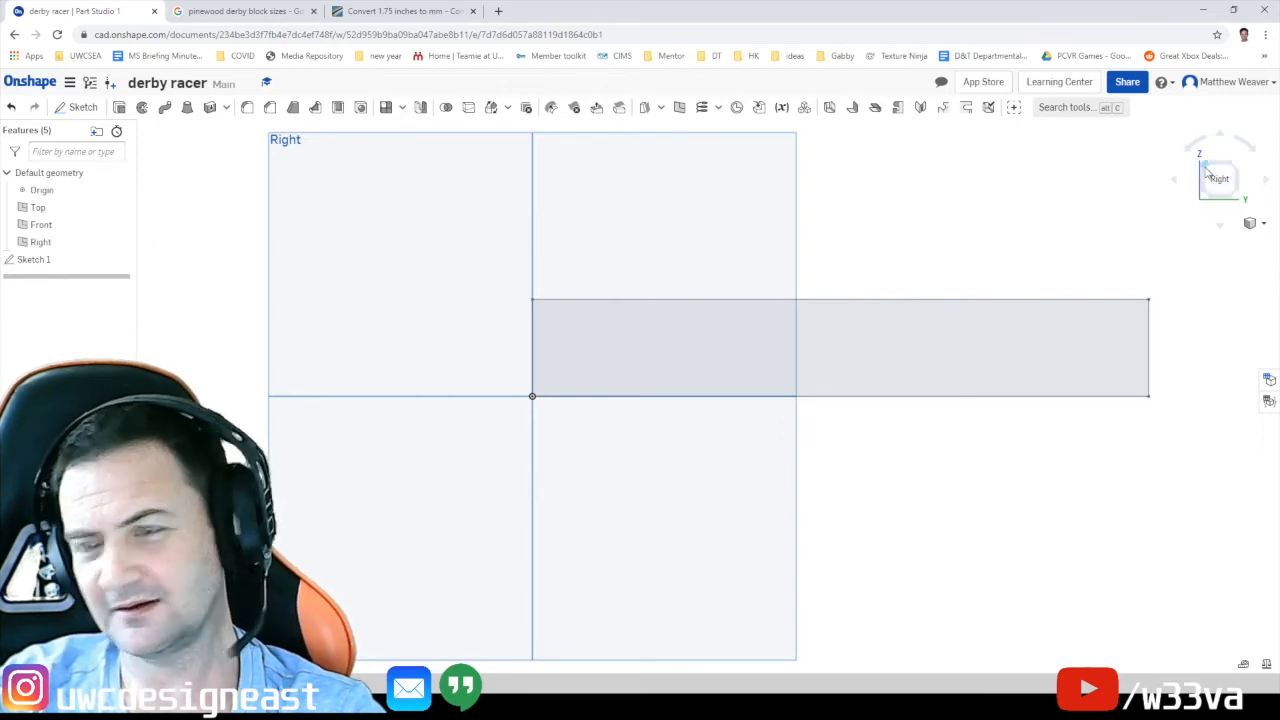
Extrude the rectangle as a new solid with a blind depth of 45 mm towards negative X
left_click(1206, 168)
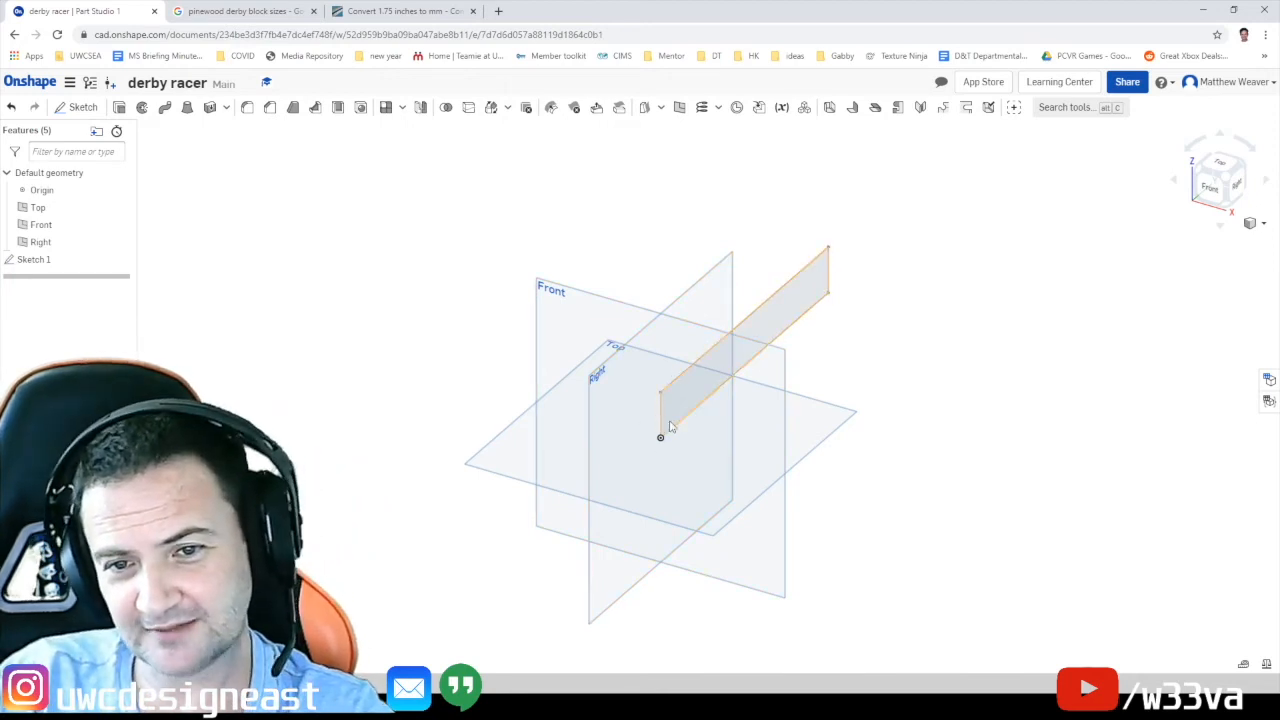
left_click(119, 107)
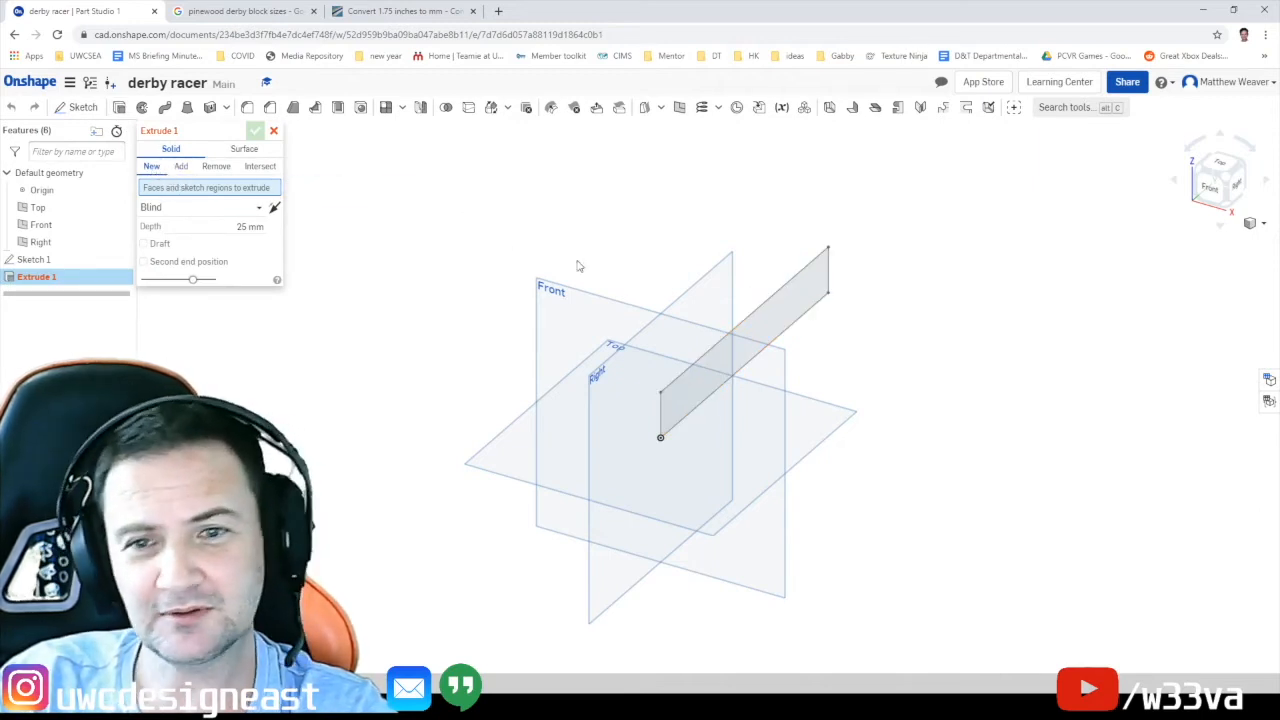
left_click(771, 323)
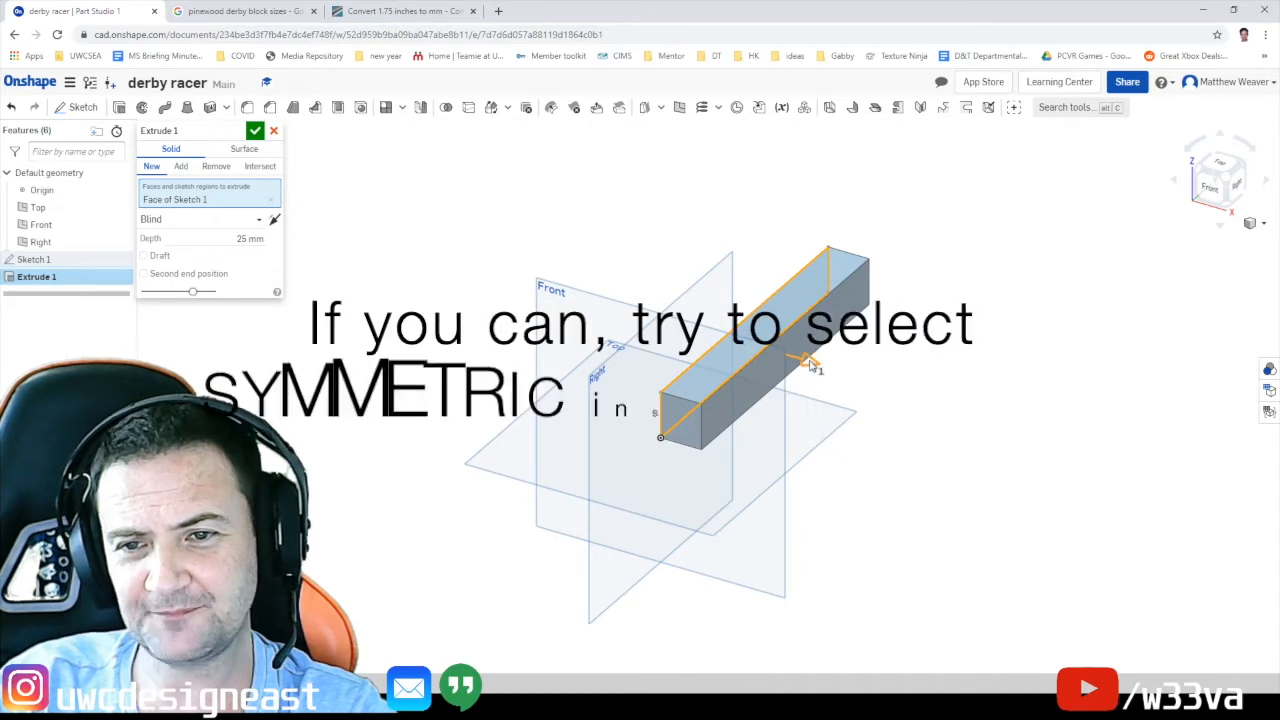
left_click_drag(805, 358, 633, 333)
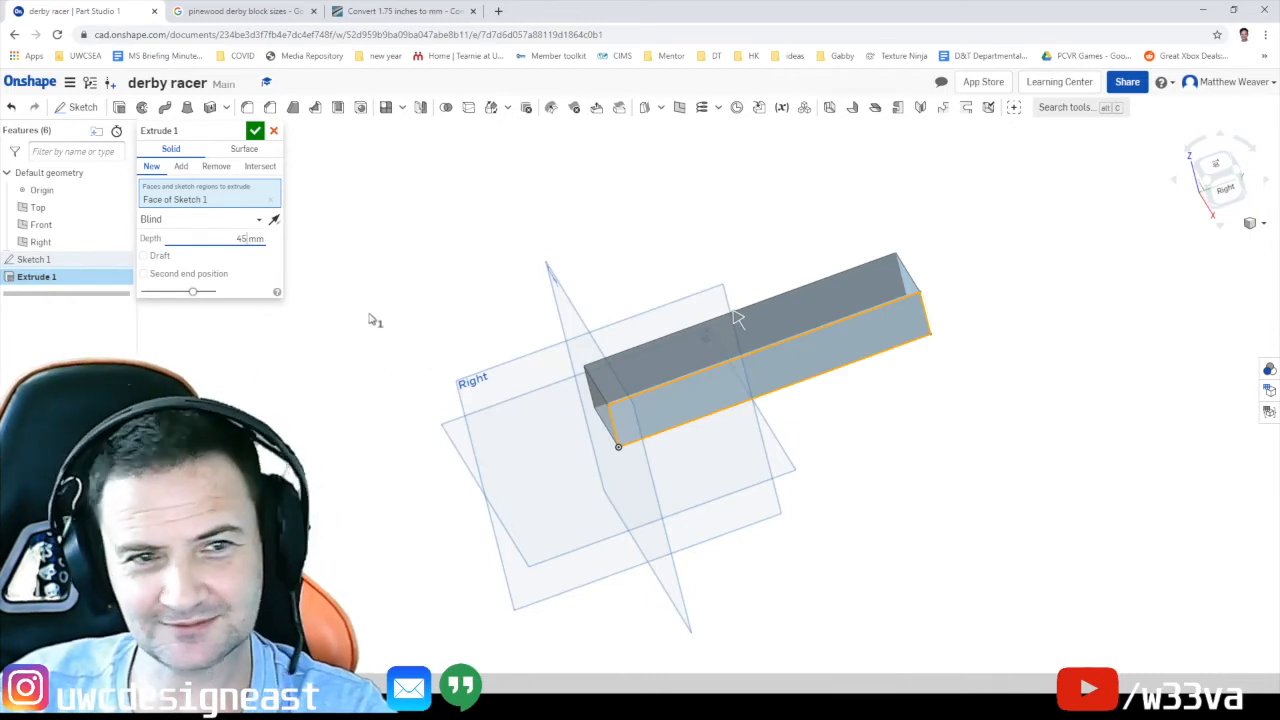
left_click(255, 131)
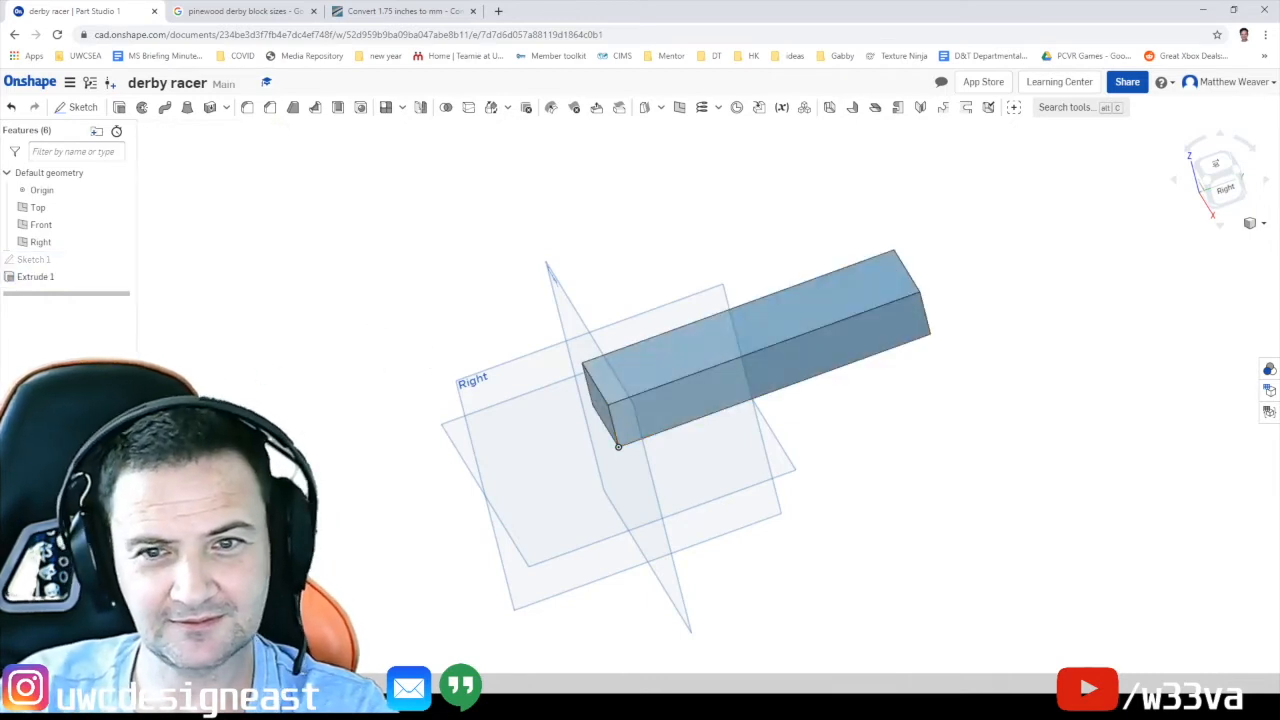
Examine the block's long side face straight on from the right, and return to a 3D view
right_click_drag(735, 410, 716, 353)
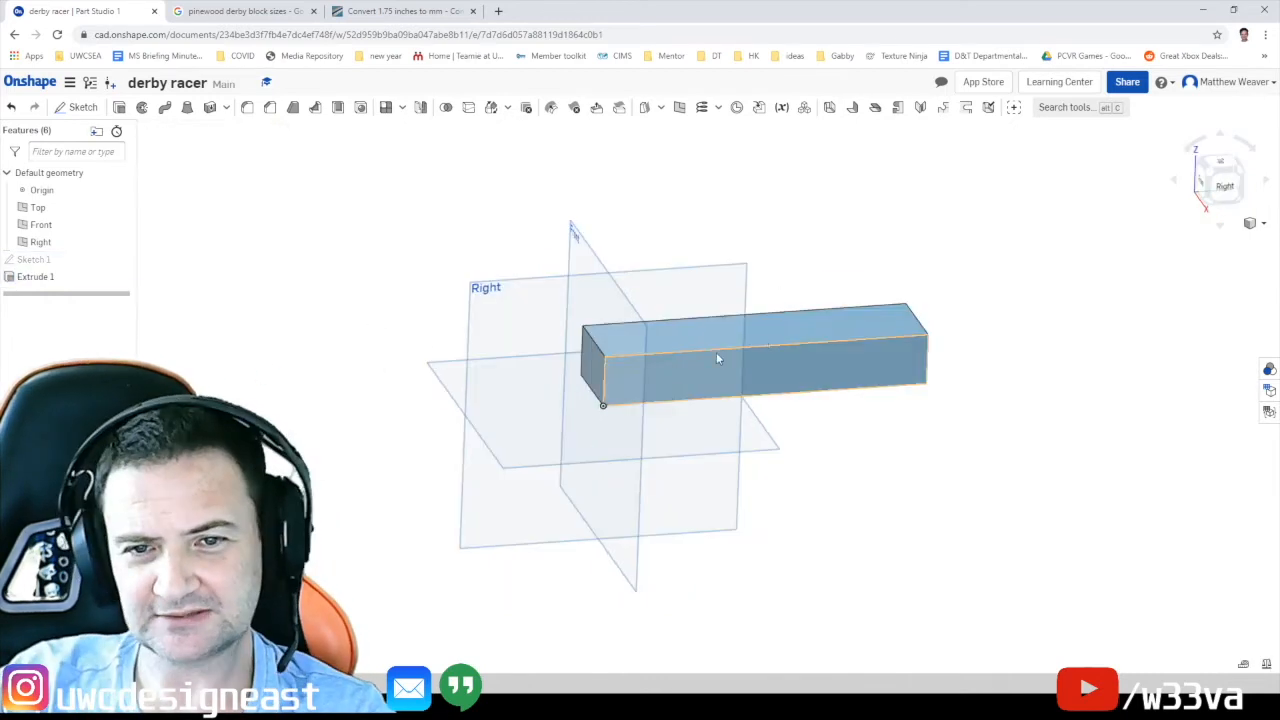
left_click(1230, 196)
middle_click_drag(923, 511, 866, 528)
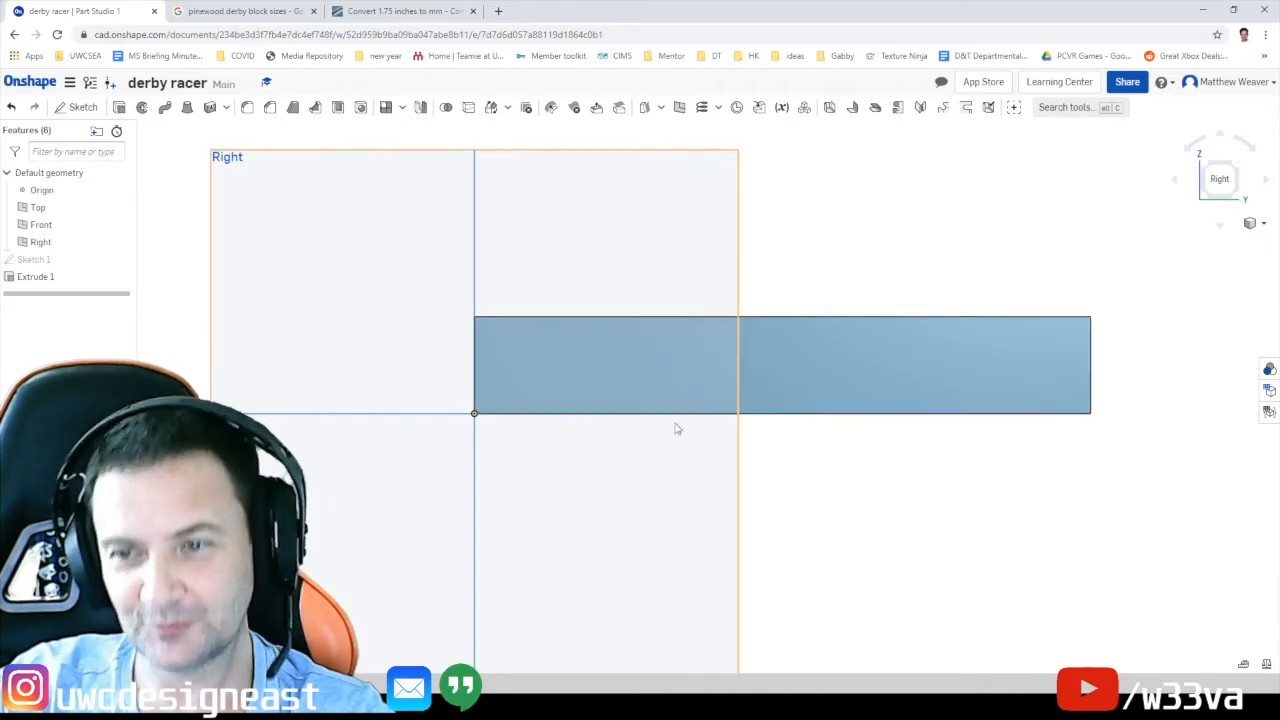
left_click(577, 368)
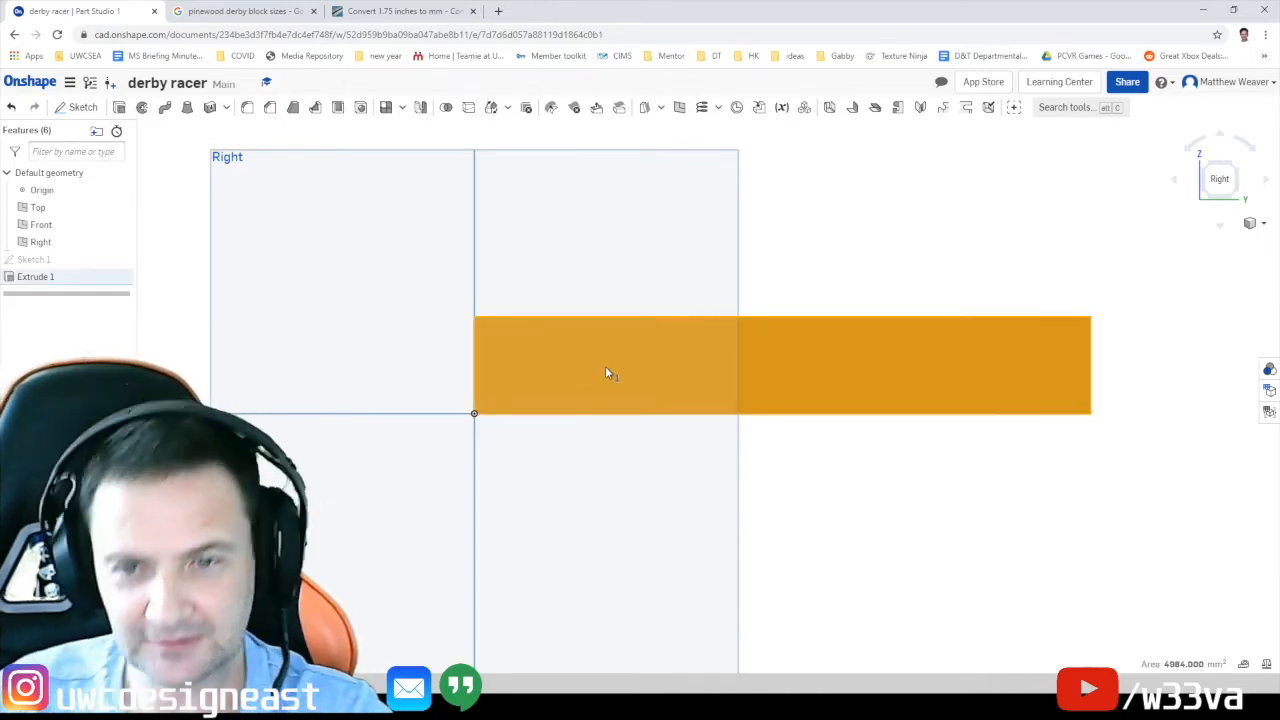
left_click(842, 239)
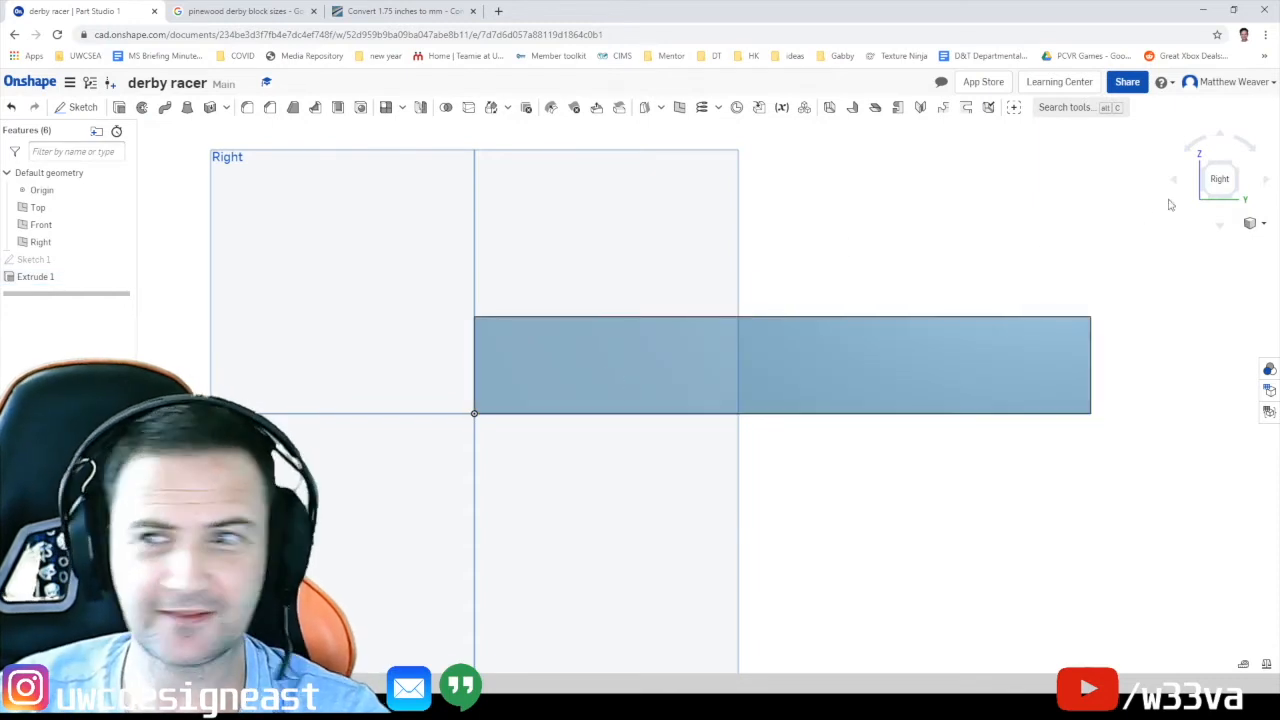
left_click(1224, 176)
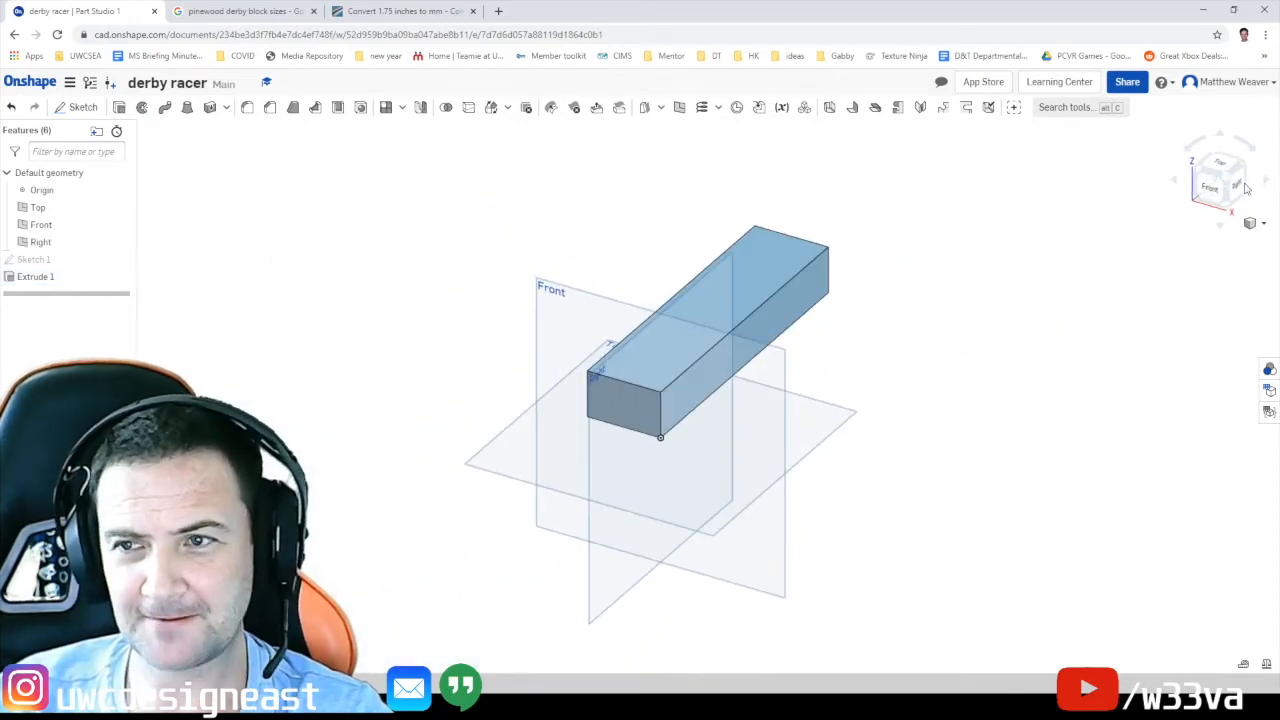
Start a new sketch on the block's long side face, showing Sketch 1 and hiding it again
left_click(73, 111)
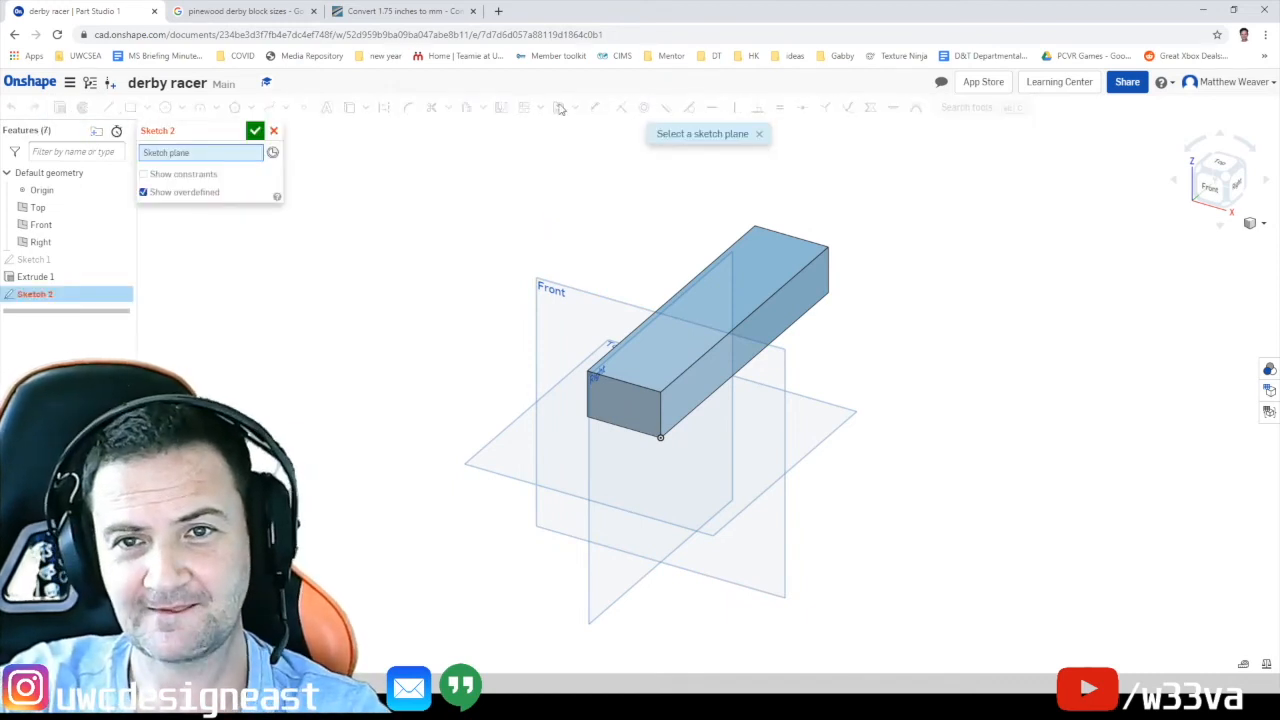
left_click(803, 294)
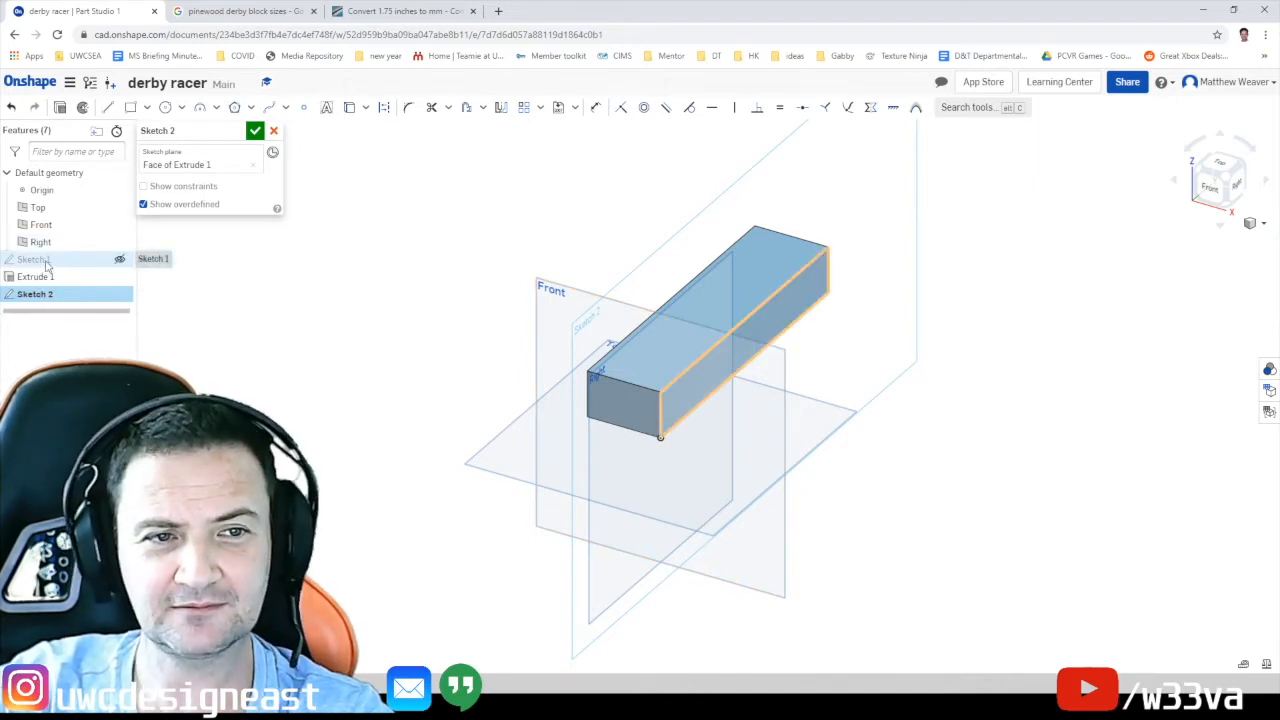
left_click(119, 260)
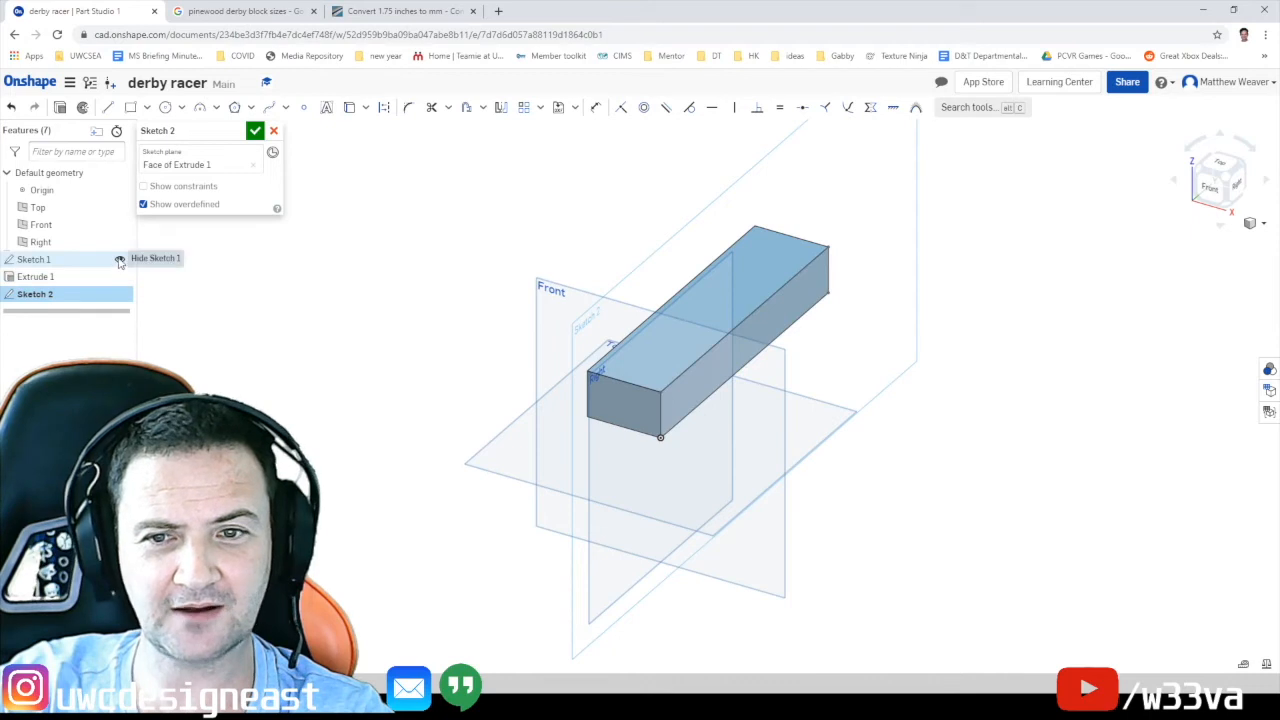
left_click(119, 260)
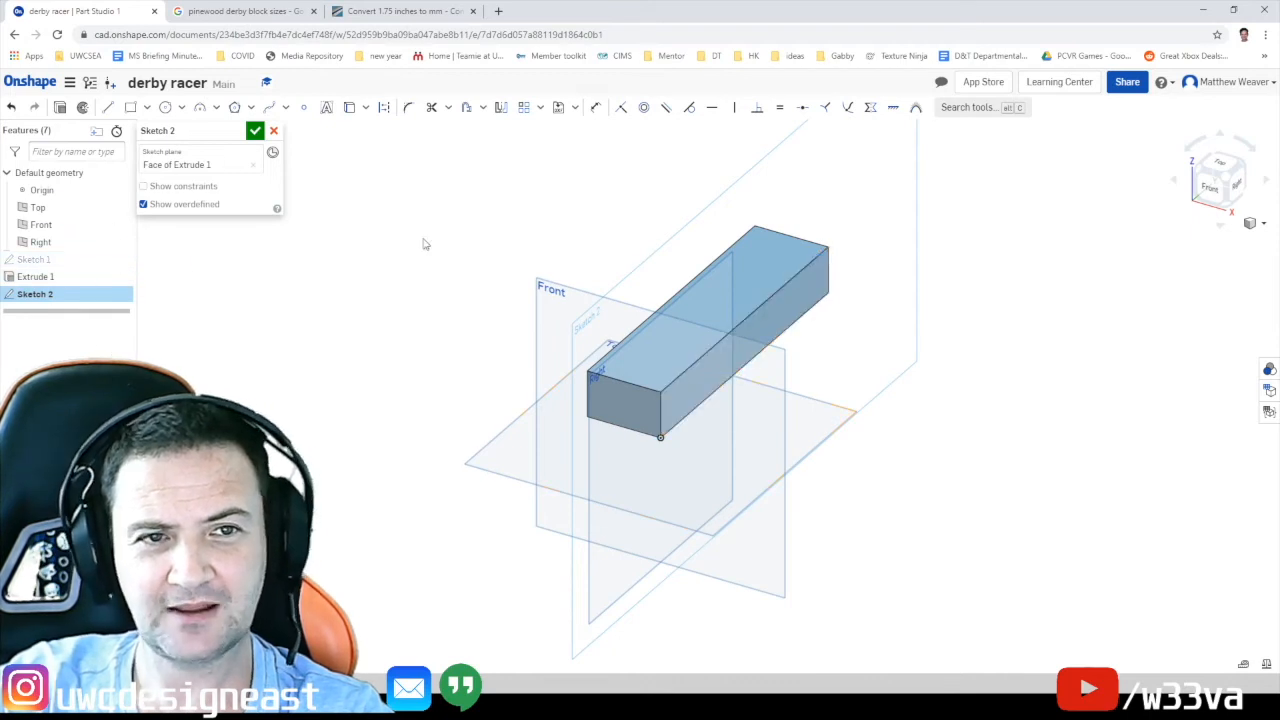
left_click_drag(1237, 188, 1160, 254)
middle_click_drag(948, 391, 797, 416)
scroll(538, 371, "up", 2)
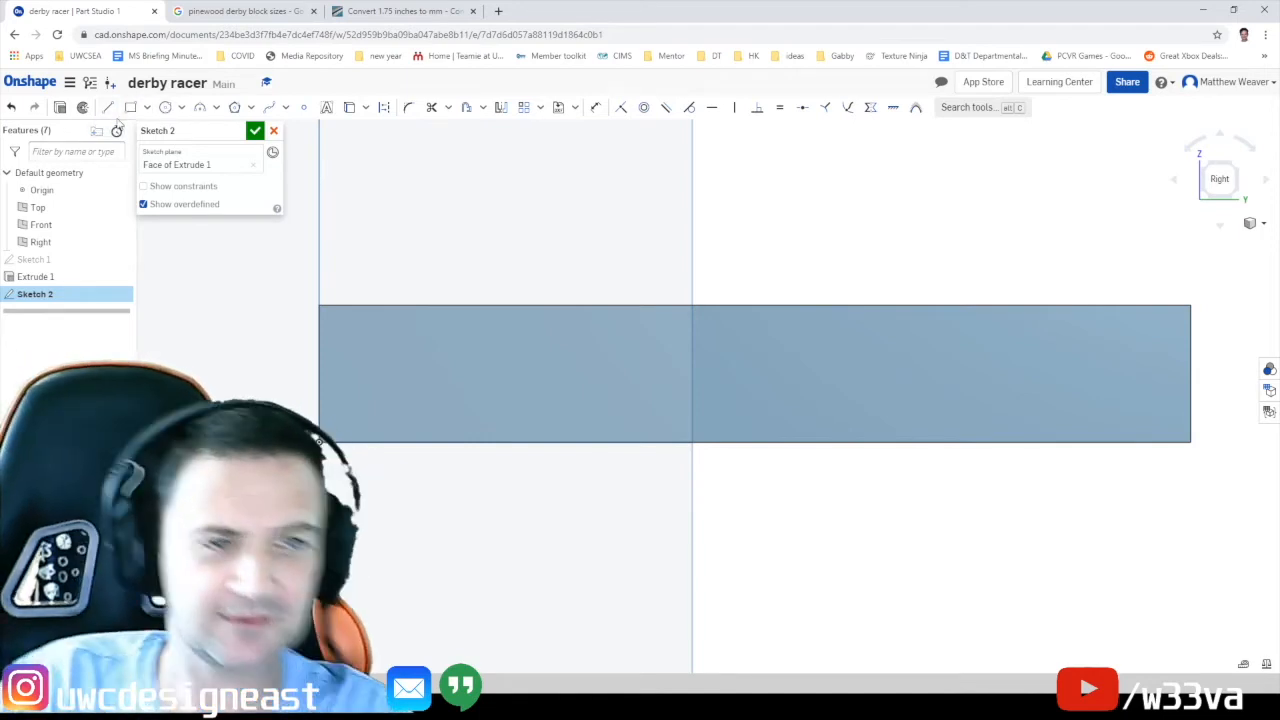
Sketch a connected-line car profile from the front edge: about 64 mm rising, 6 mm falling, horizontal, 19 mm rising, short level, ending at the lower rear corner
left_click(110, 114)
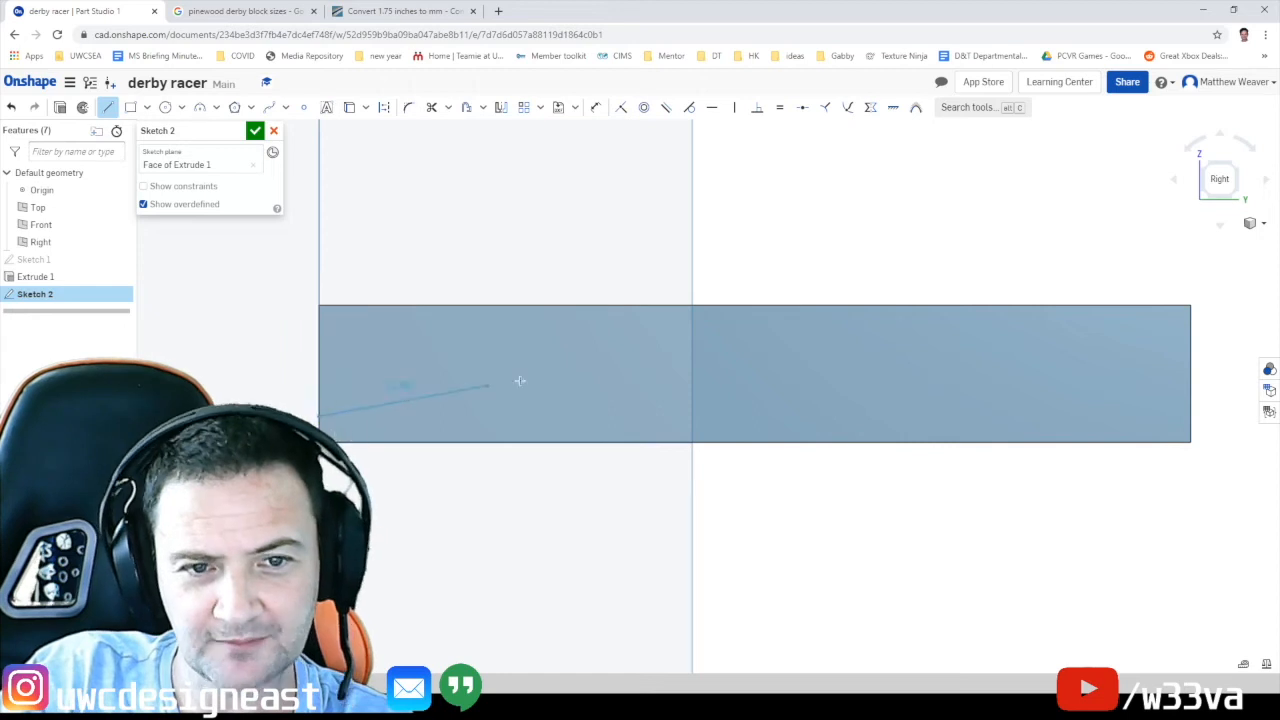
left_click(627, 354)
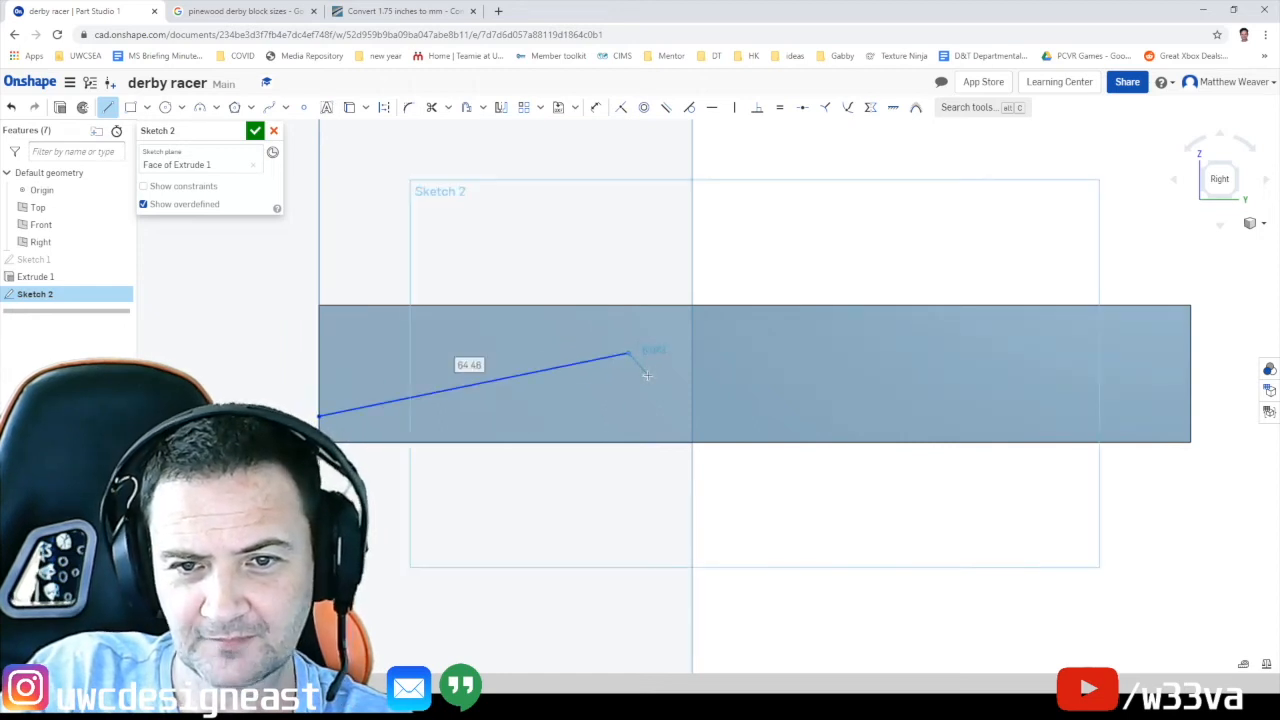
left_click(647, 374)
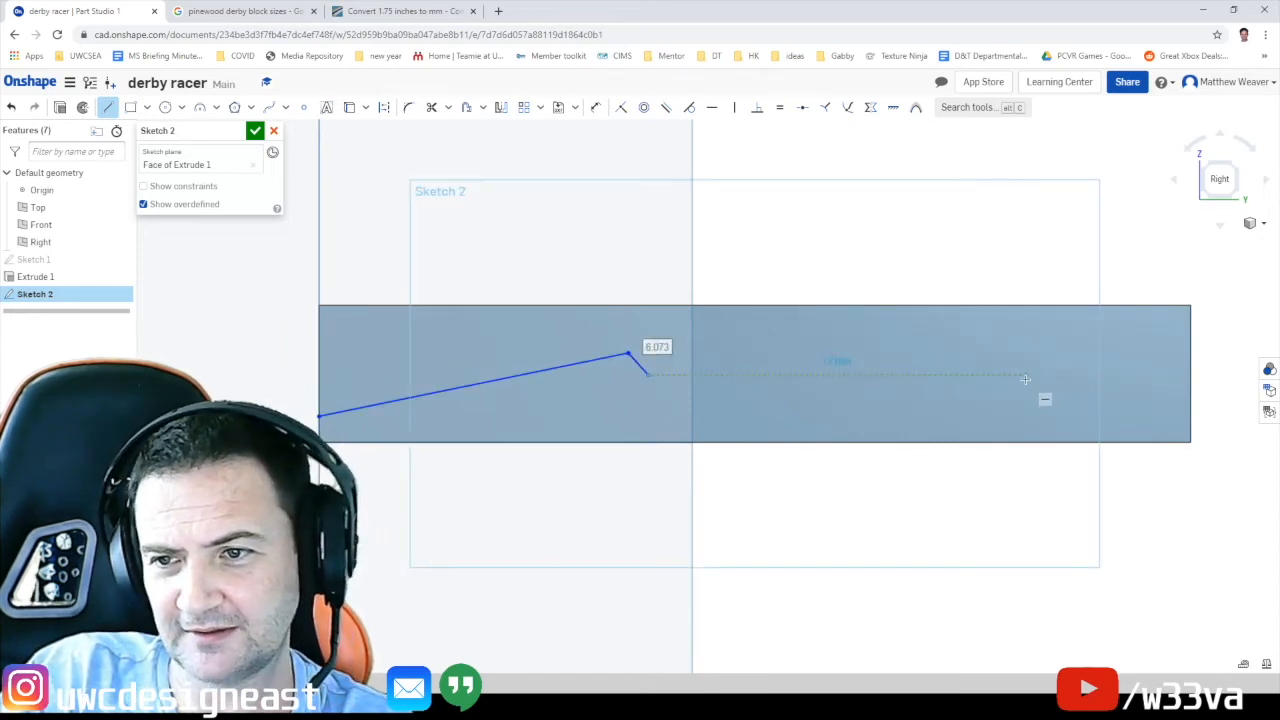
left_click(1025, 376)
left_click(1108, 333)
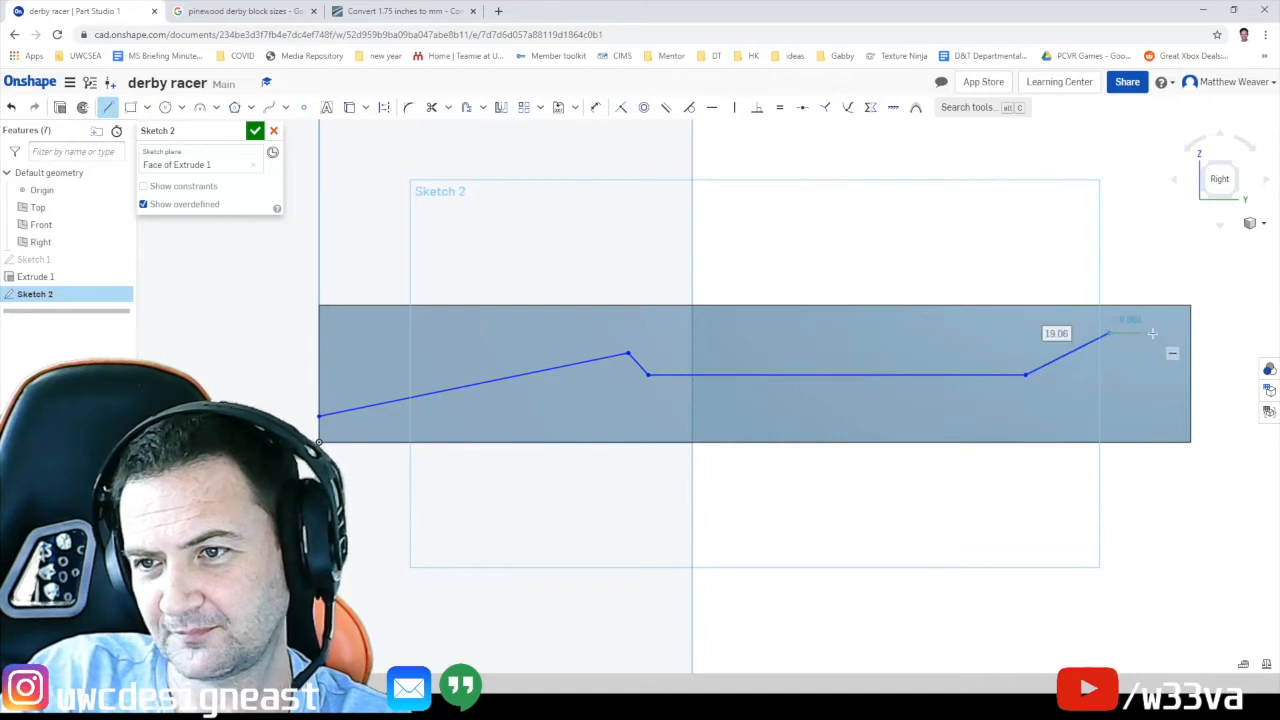
left_click(1155, 333)
left_click(1191, 442)
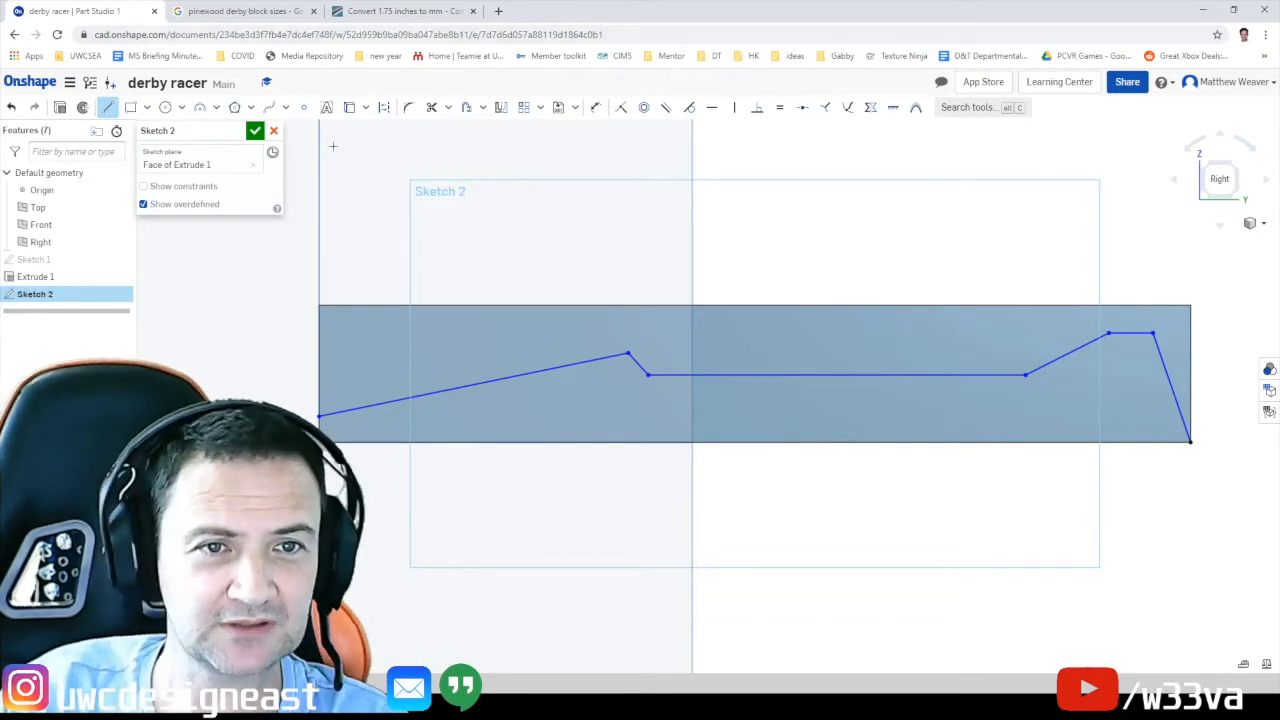
Undo all the connected lines of the car profile on the side face
left_click(10, 108)
left_click(10, 108)
left_click(10, 108)
left_click(10, 108)
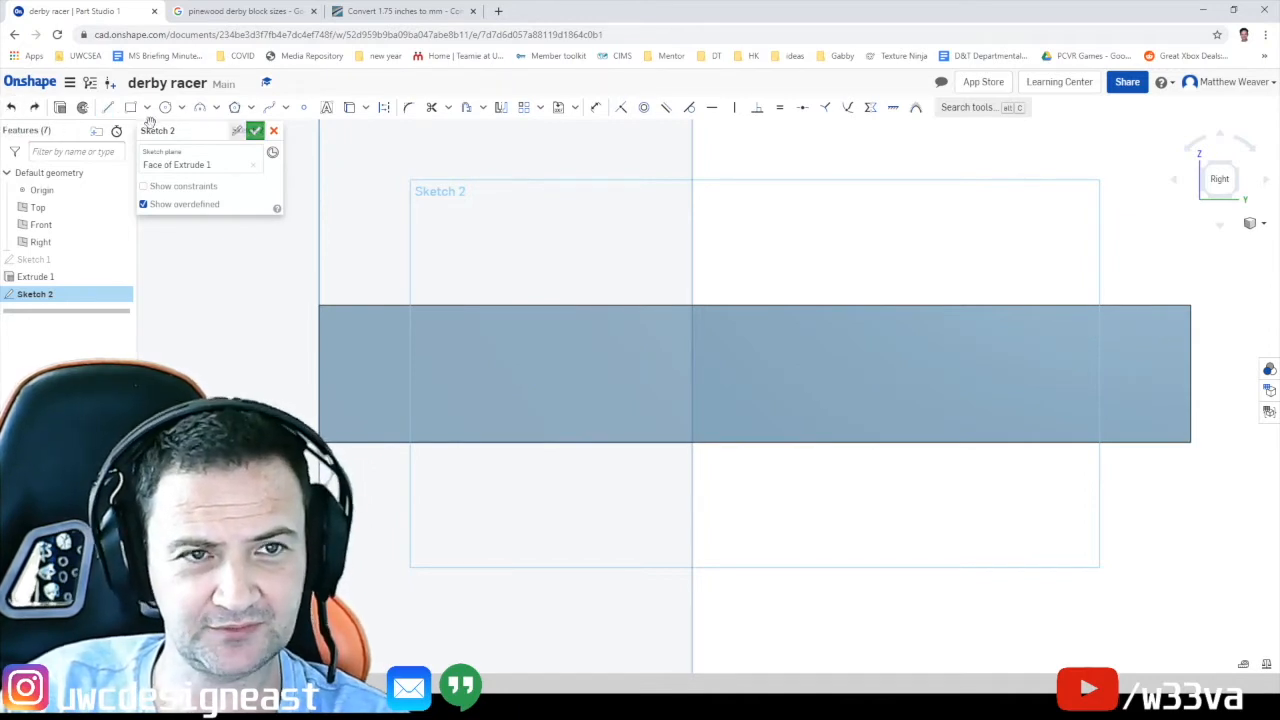
Try a spline profile from the origin that arches near the front, dips toward the rear and ends near the upper rear corner, and undo it
left_click(287, 109)
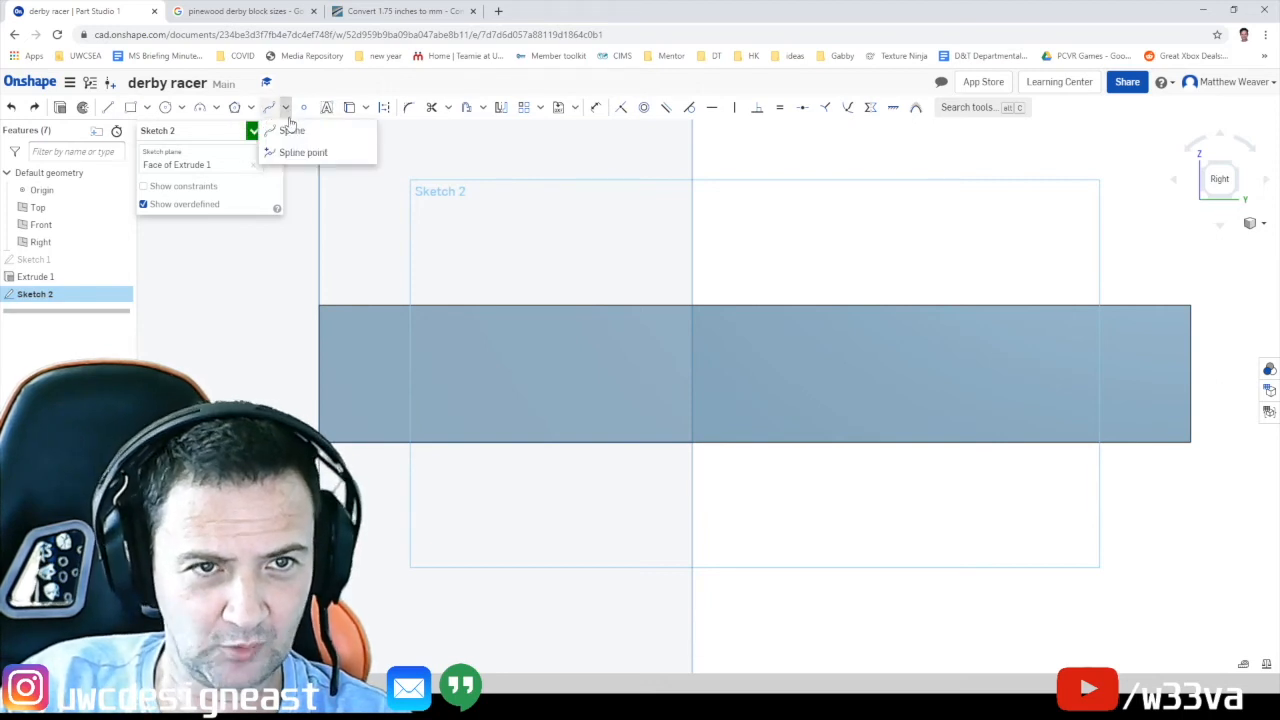
left_click(285, 130)
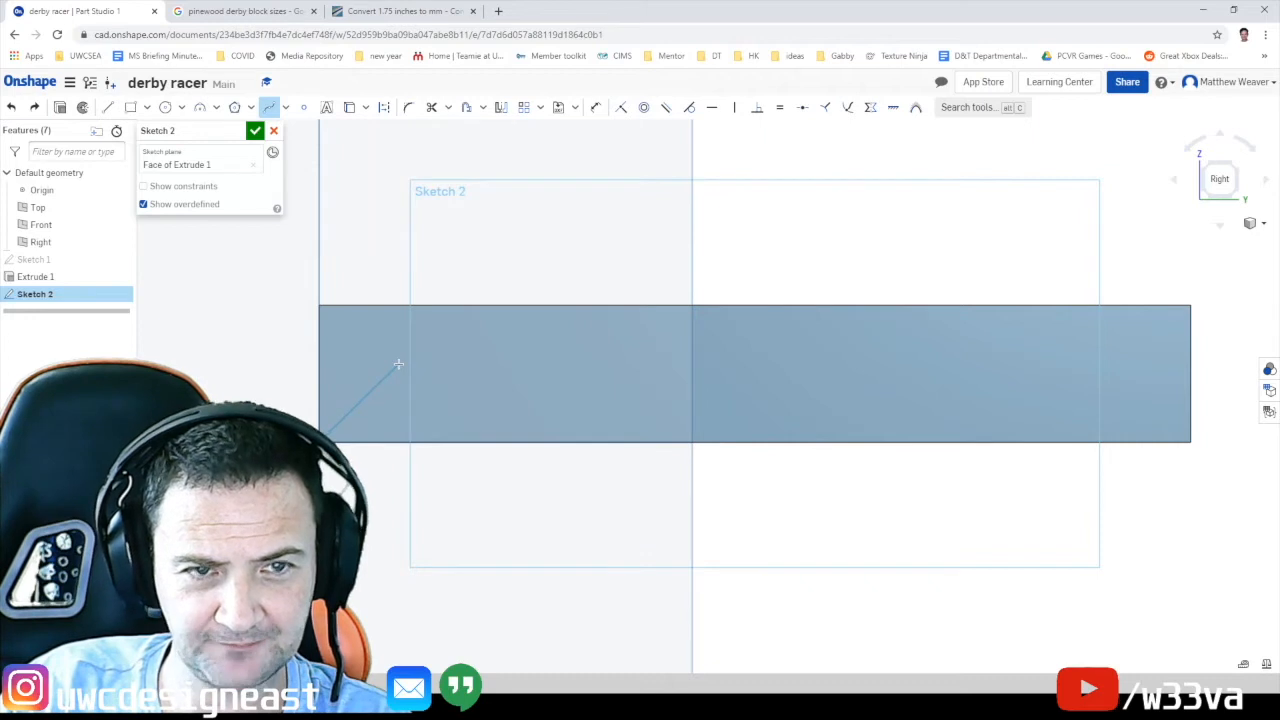
left_click(606, 328)
left_click(834, 400)
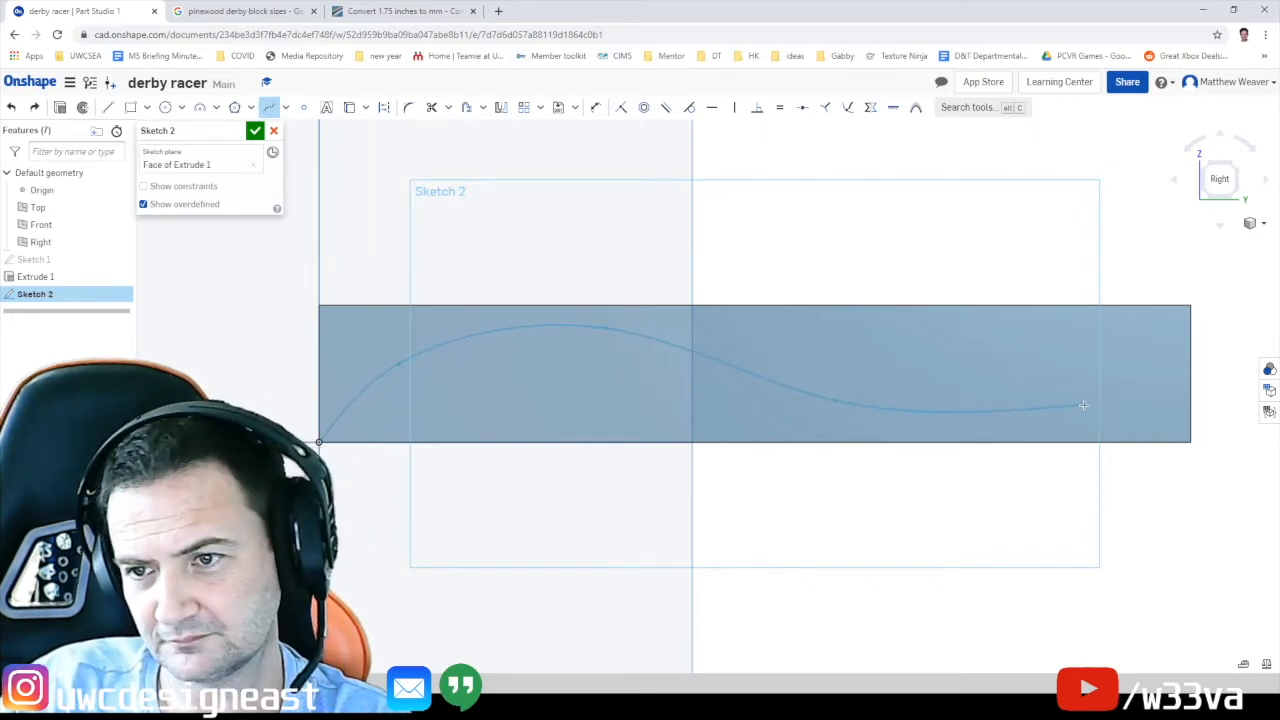
double_click(1160, 333)
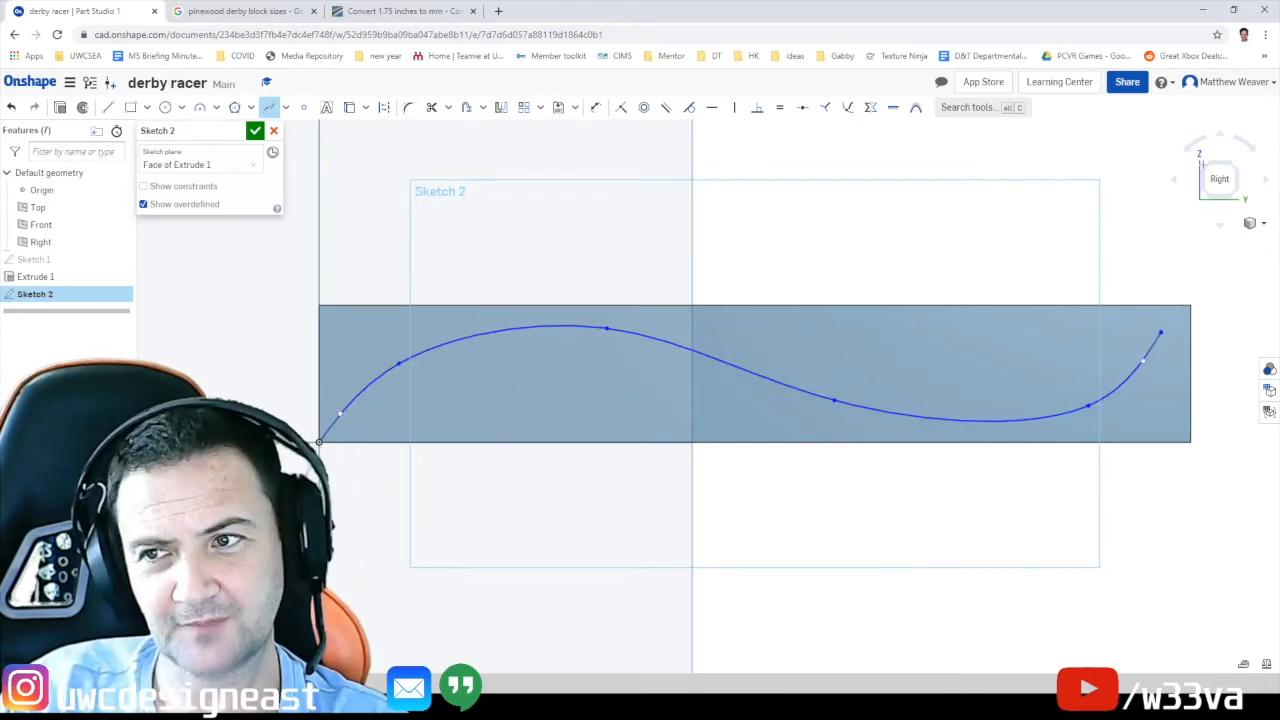
left_click(9, 107)
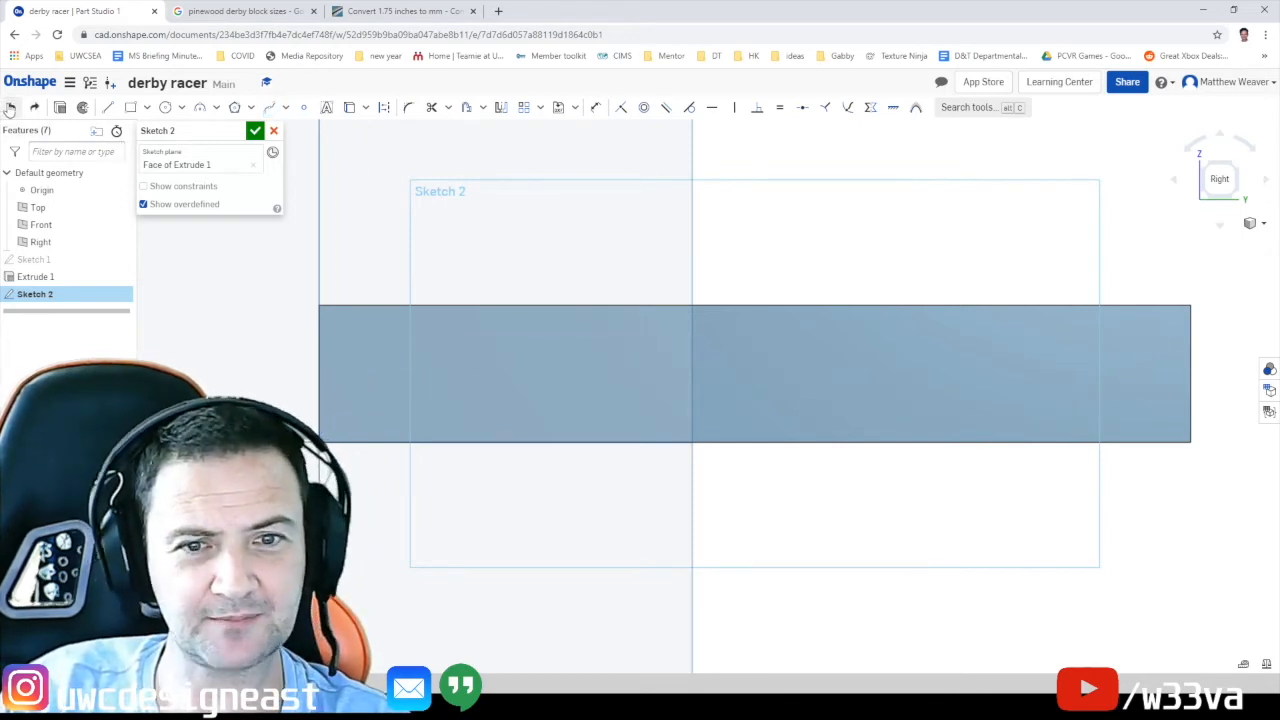
Sketch a circle about 10 mm in diameter at the front edge and a stepped line profile from it to the block's top edge
left_click(268, 114)
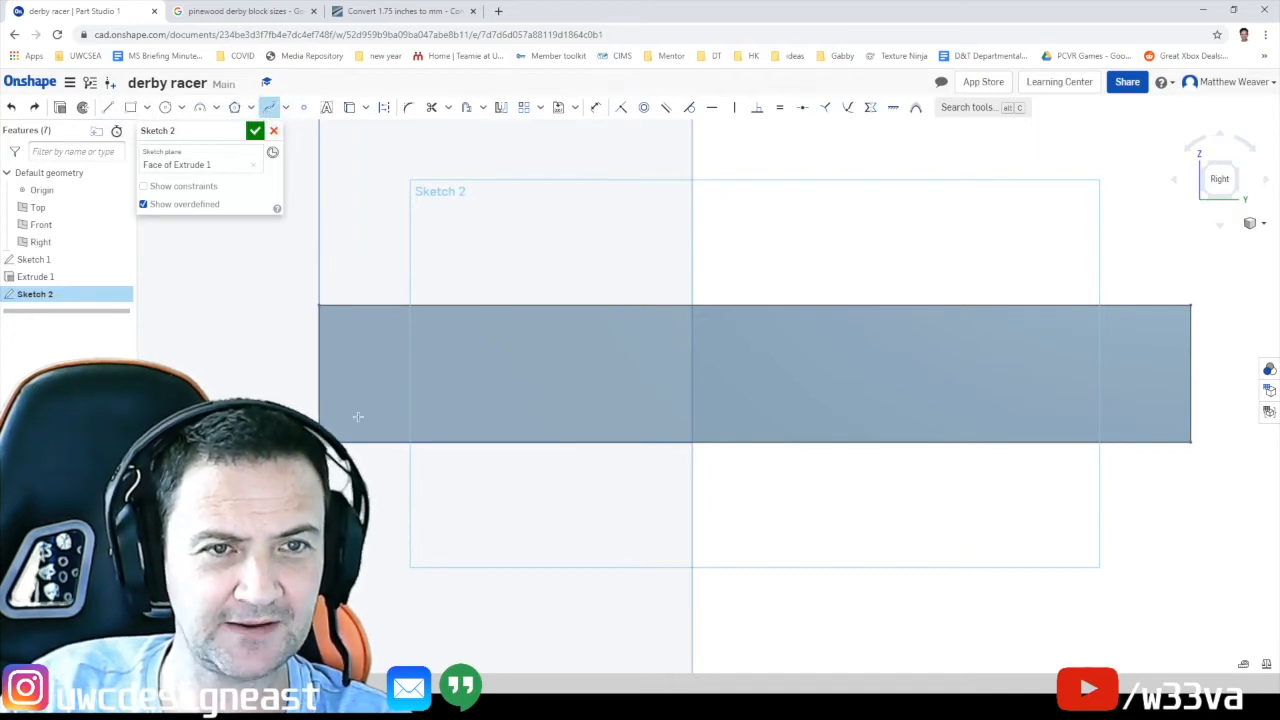
left_click(165, 107)
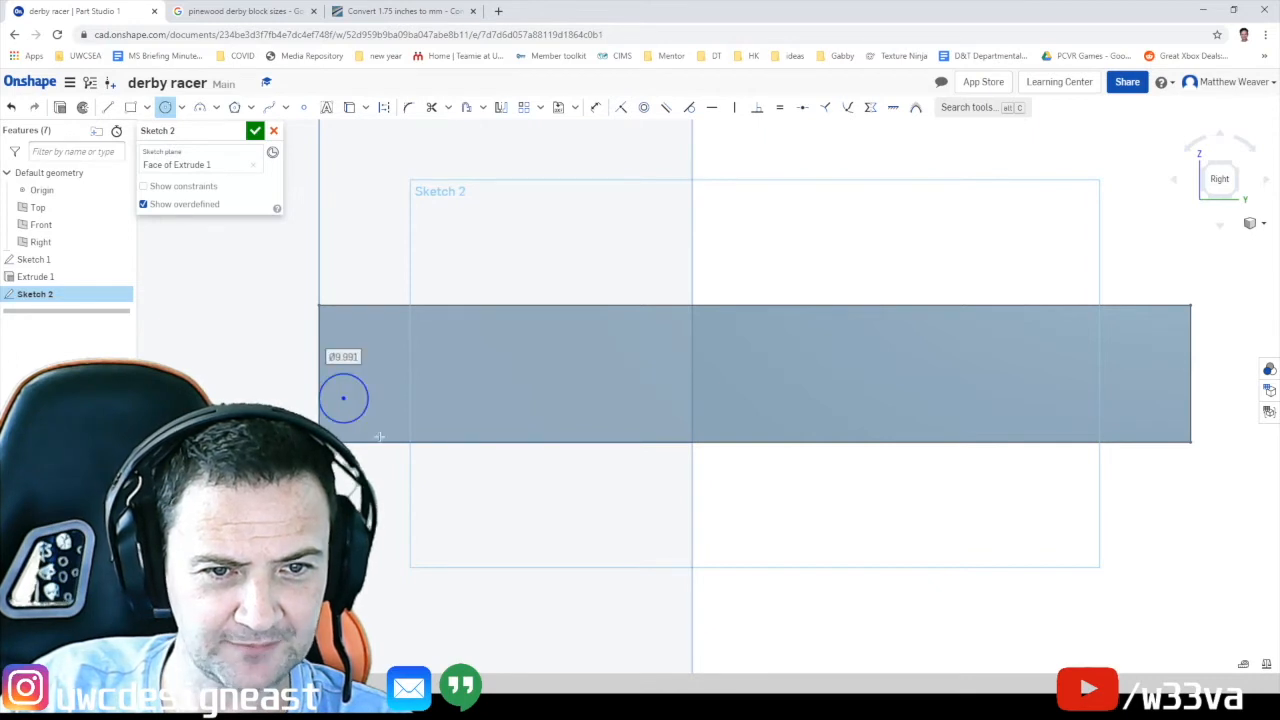
left_click(107, 107)
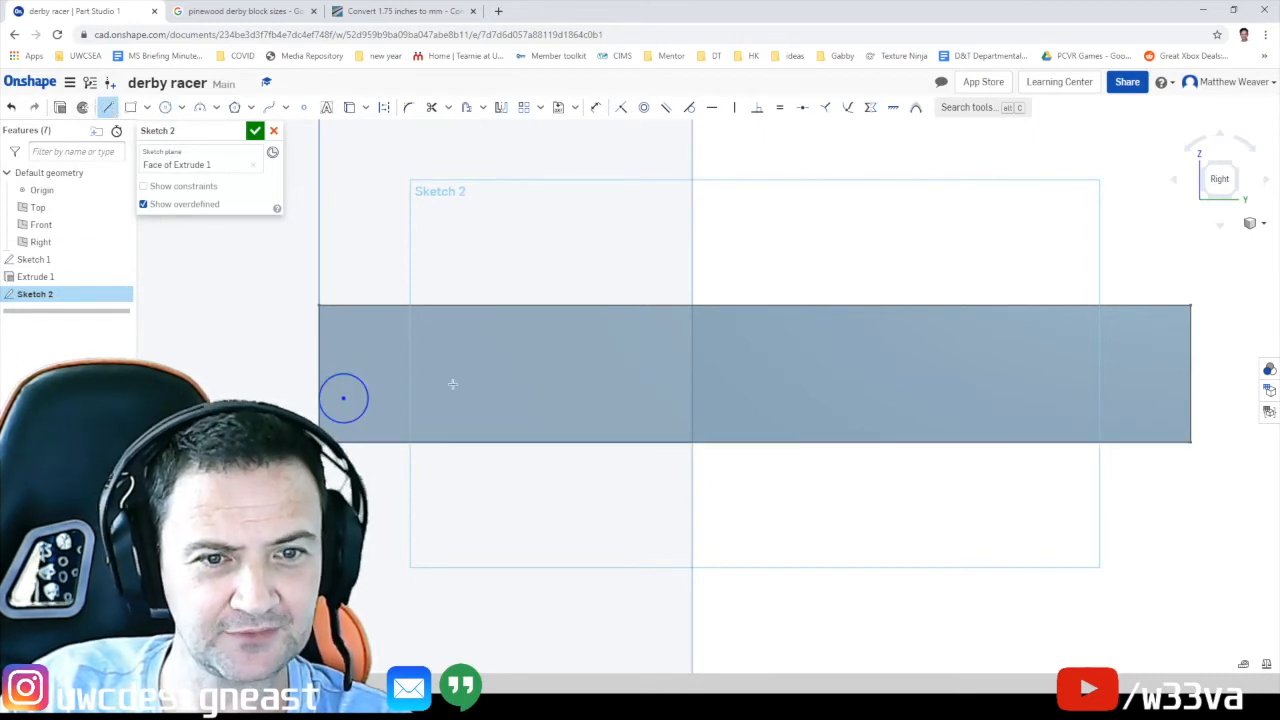
left_click(378, 379)
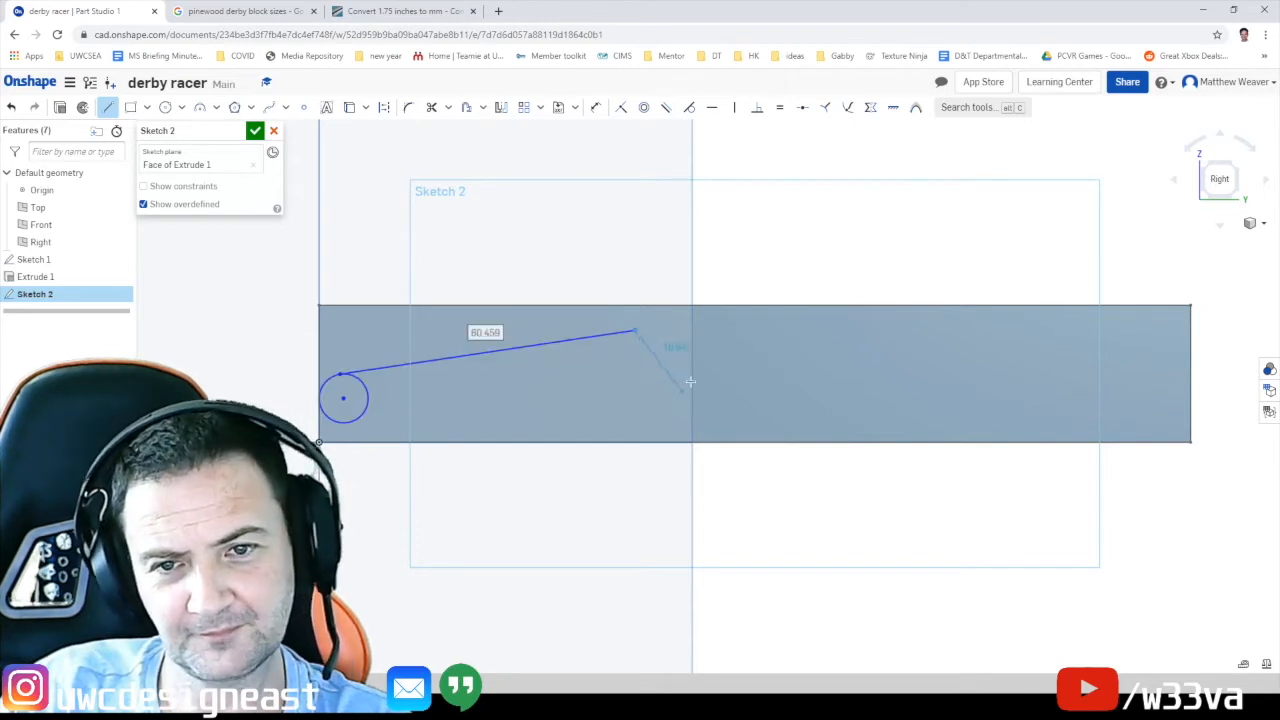
left_click(632, 352)
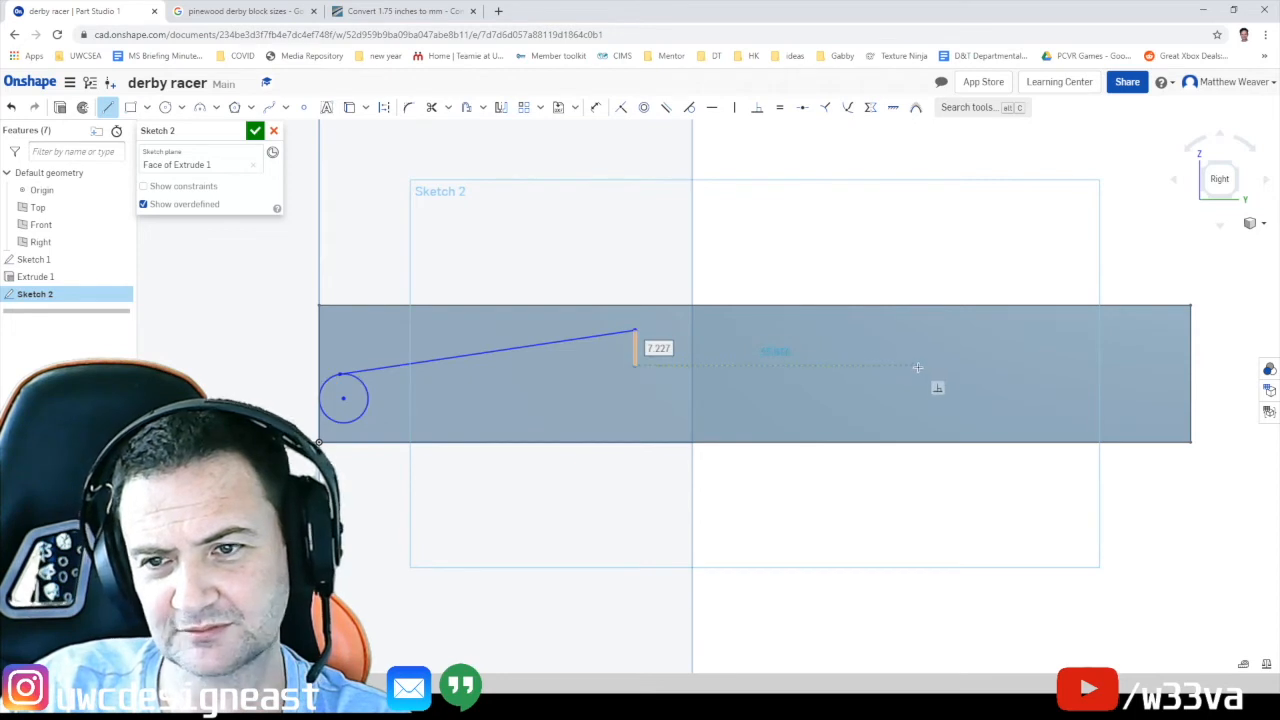
left_click(917, 366)
left_click(963, 326)
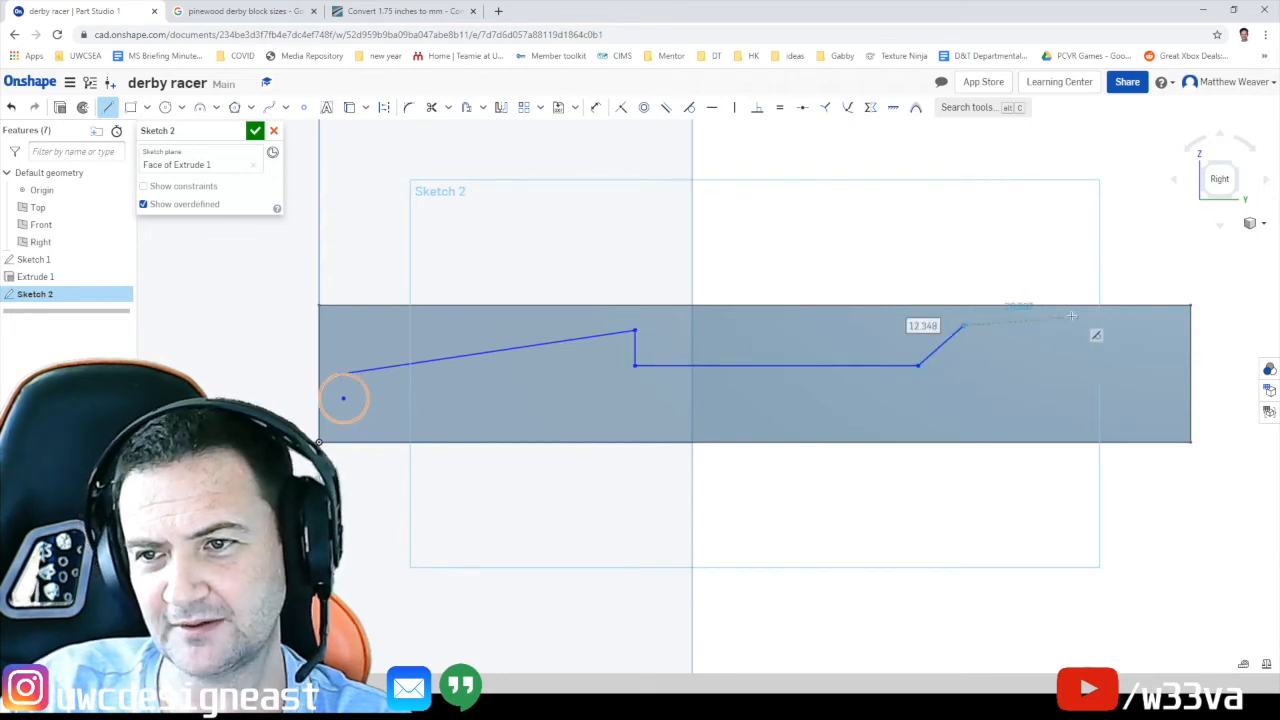
left_click(1070, 305)
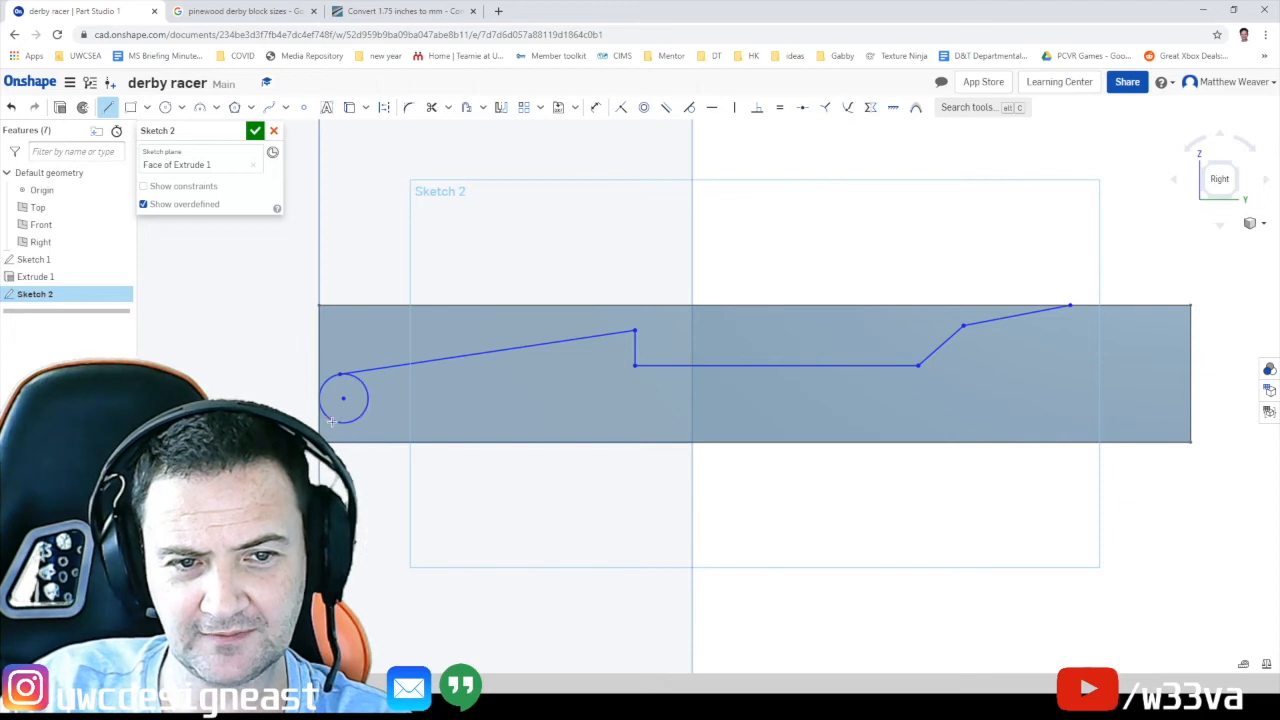
Add a line about 15 mm from the circle to the bottom edge and one about 152 mm along it, and trim the circle's inner arc
left_click(402, 443)
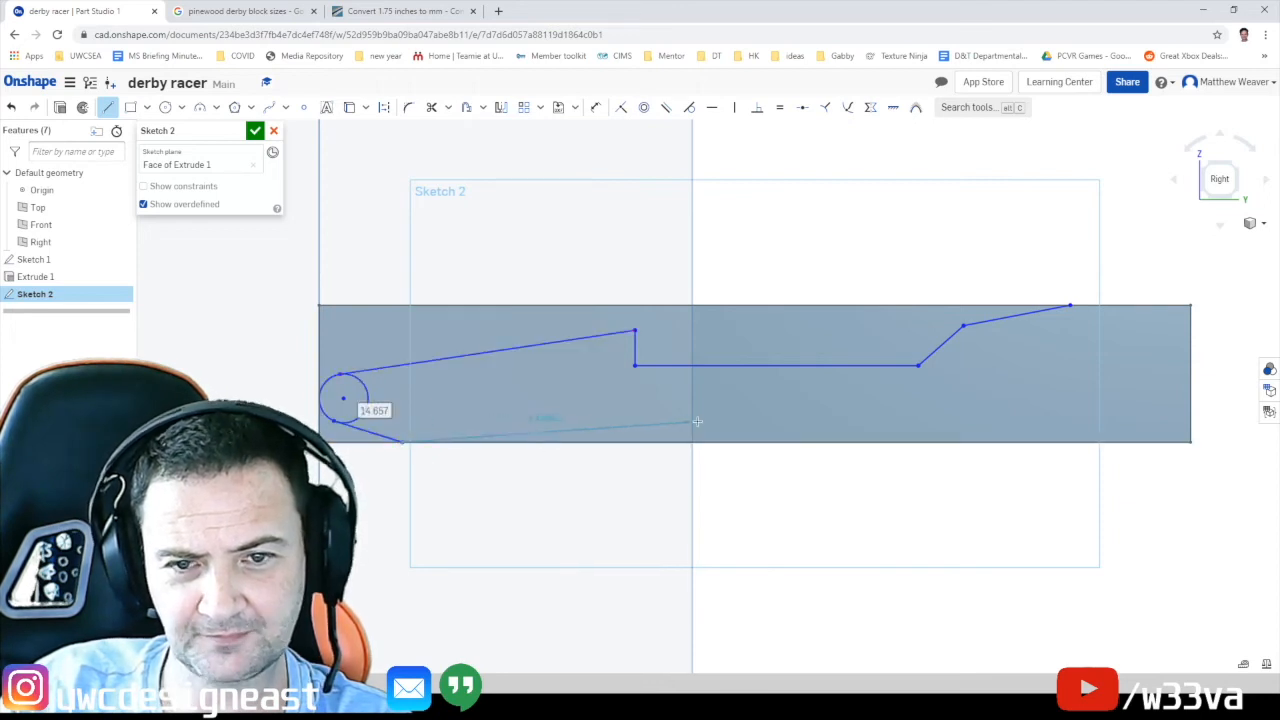
left_click(1146, 441)
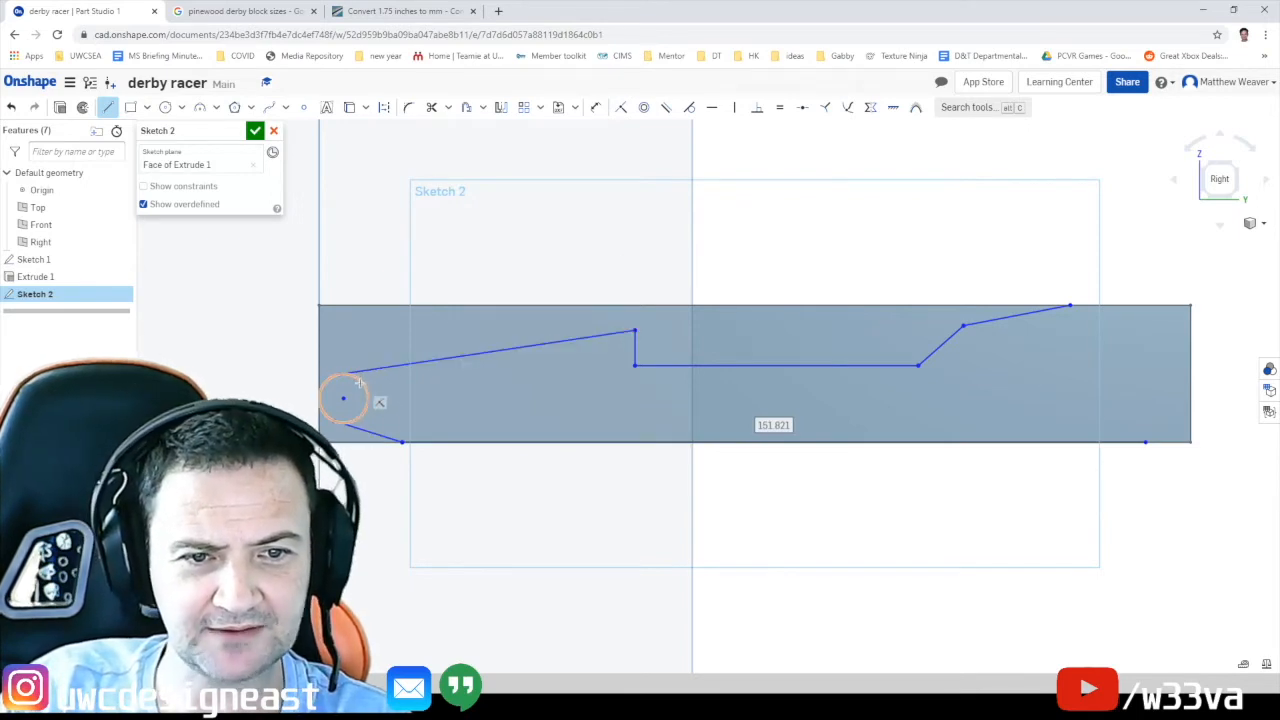
left_click(433, 108)
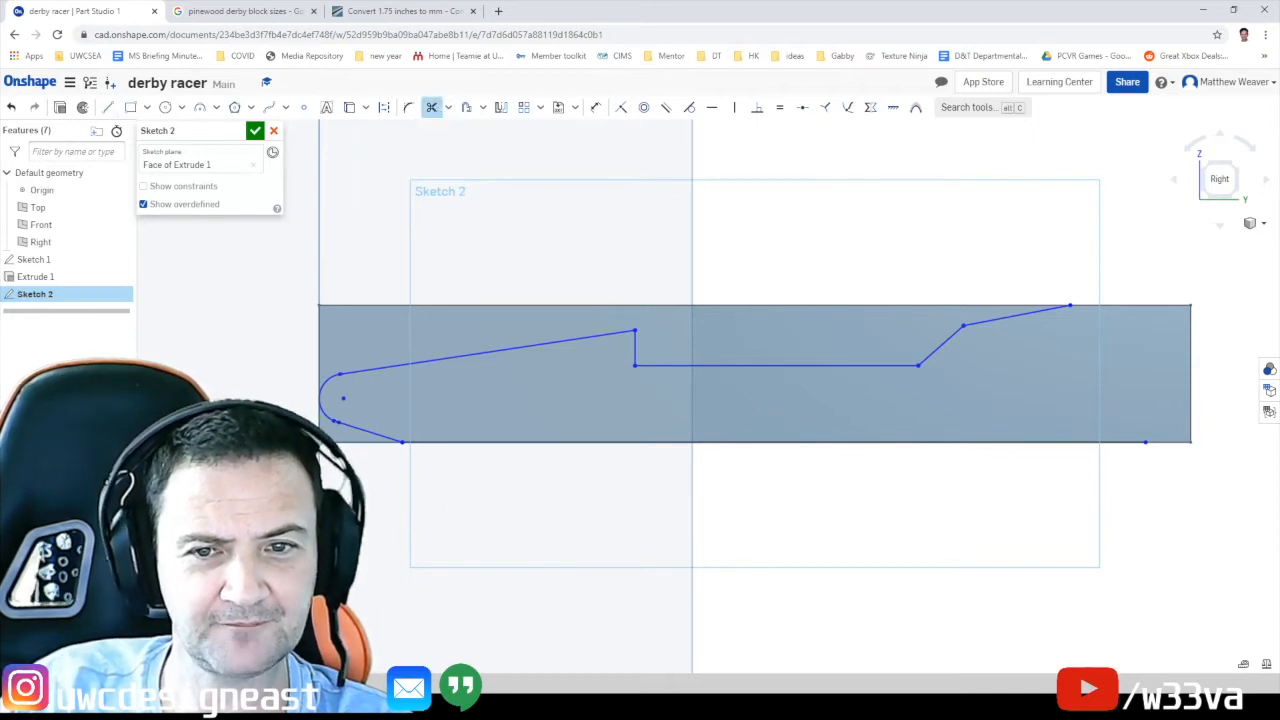
Undo the circle trim and the profile lines attached to the circle
left_click(10, 107)
left_click(10, 107)
left_click(10, 107)
left_click(10, 107)
left_click(10, 107)
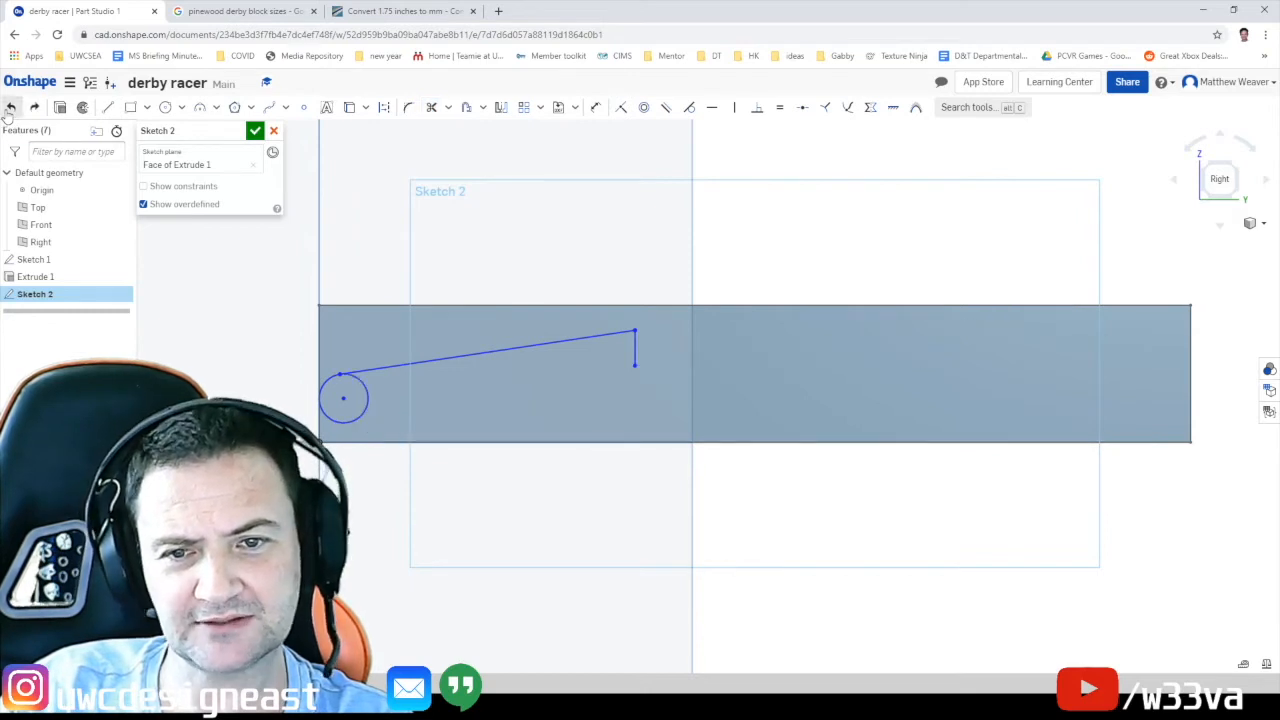
left_click(10, 107)
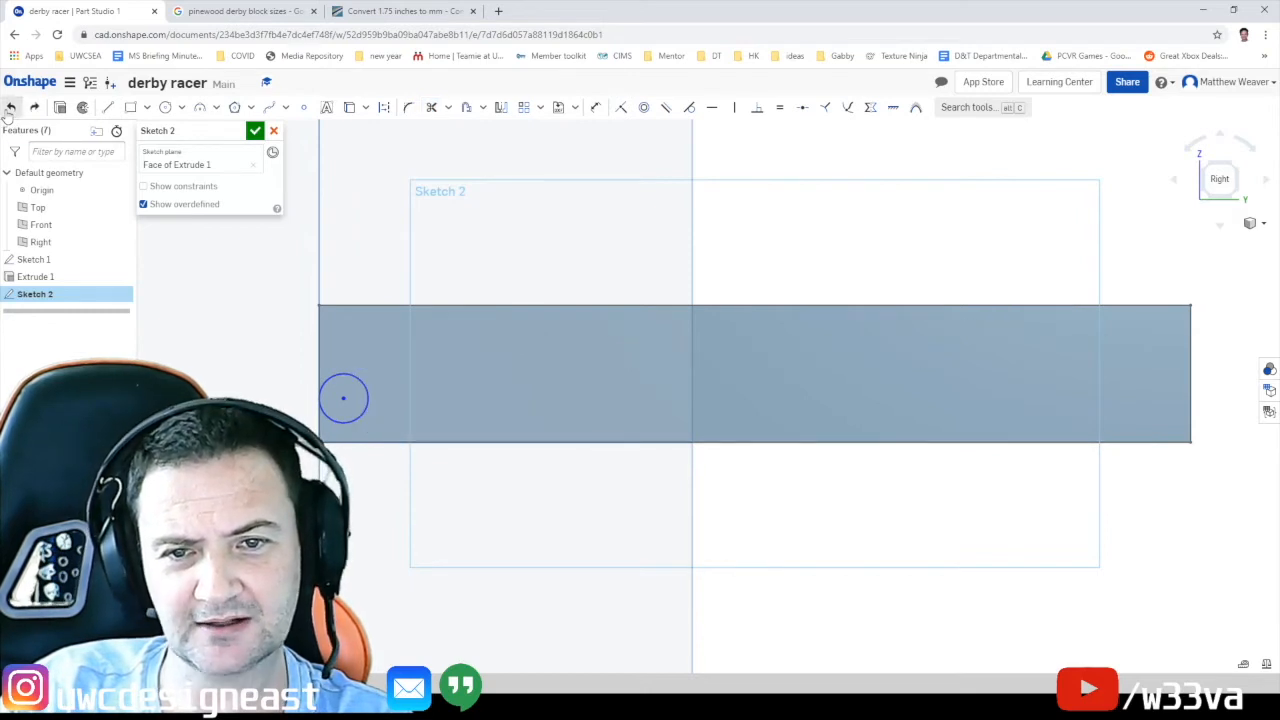
Sketch the upper profile from near the front edge: long rise, about 9 mm dip, 63 mm level line, 16 and 21 mm rises, then about 21 mm to the rear corner
left_click(107, 107)
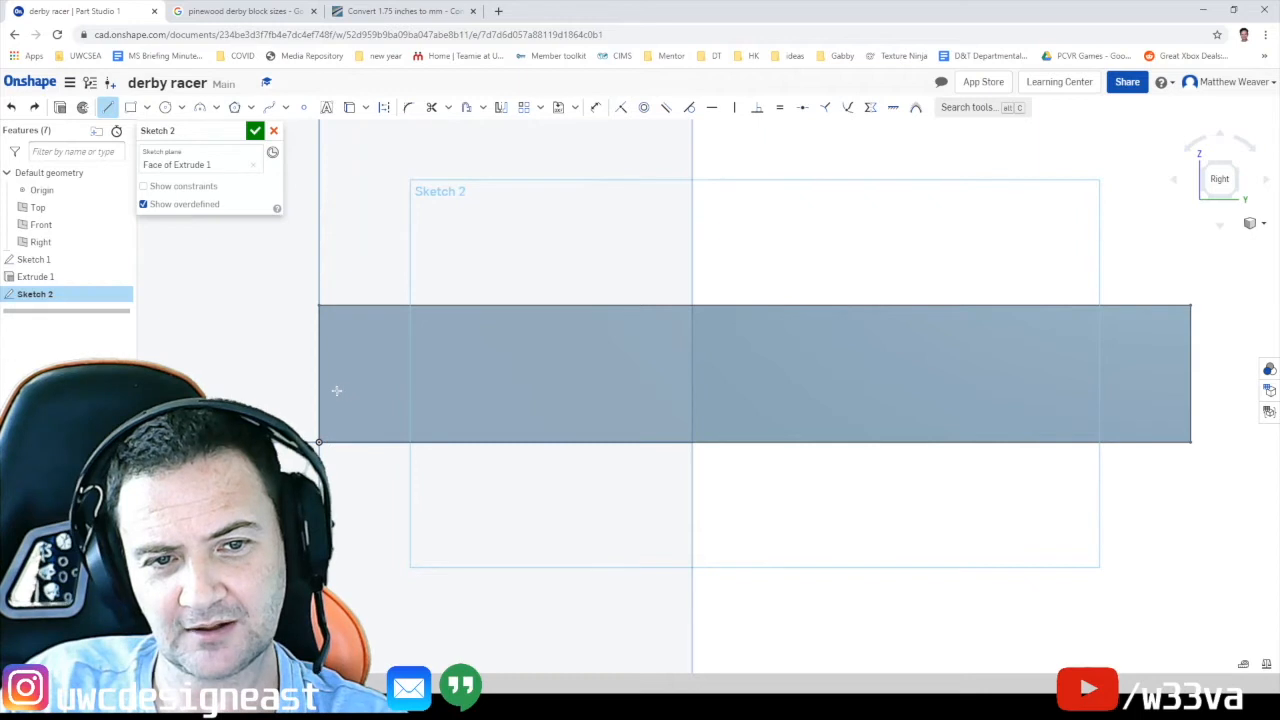
left_click(572, 350)
left_click(612, 370)
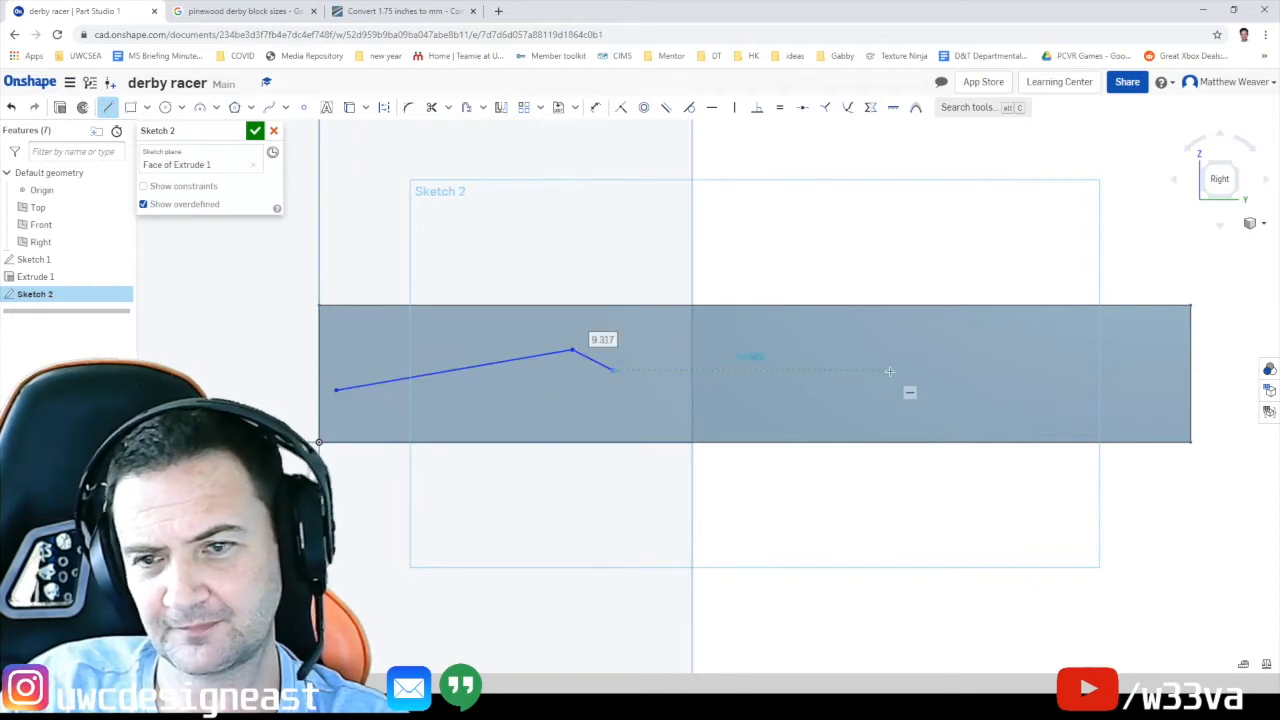
left_click(924, 370)
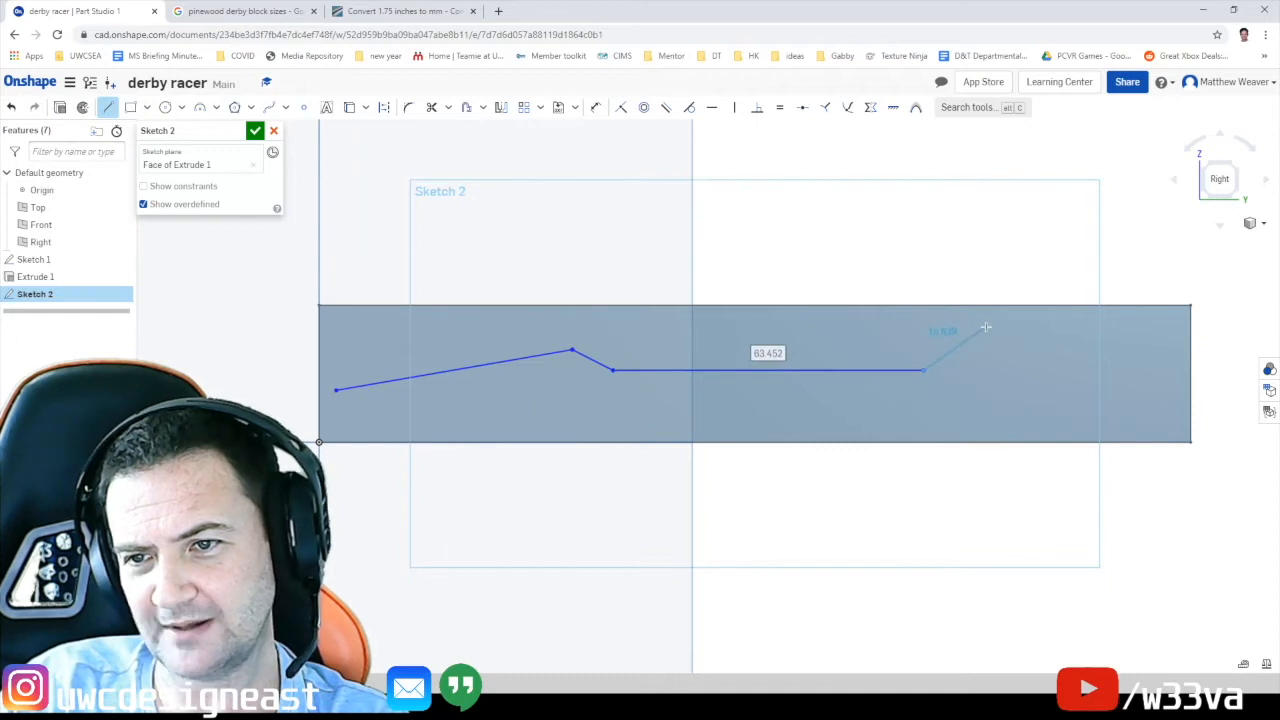
left_click(985, 322)
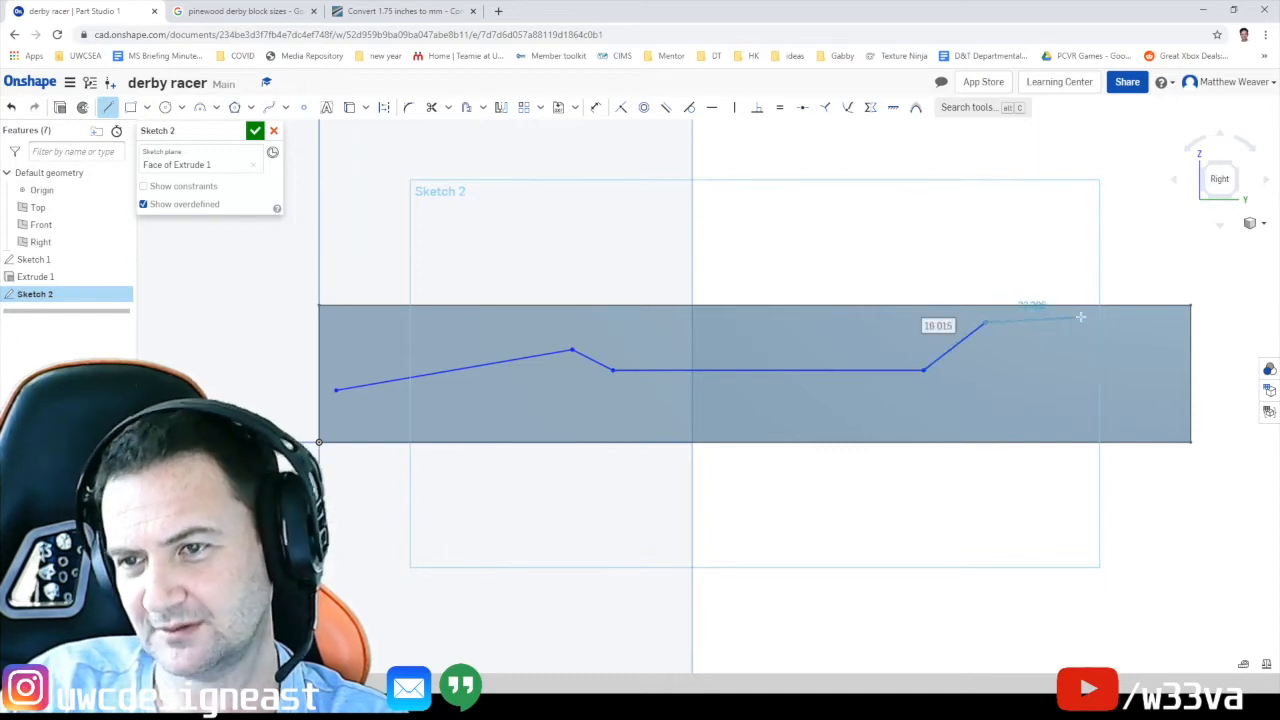
left_click(1088, 306)
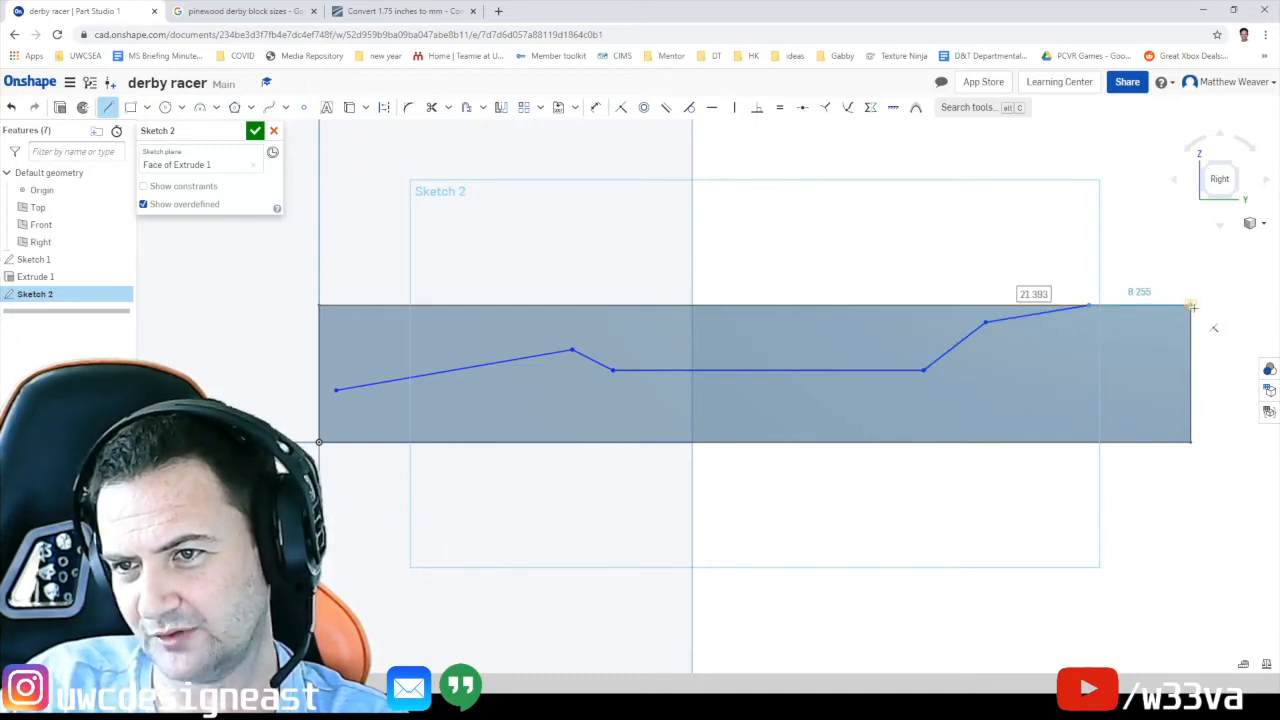
left_click(1191, 305)
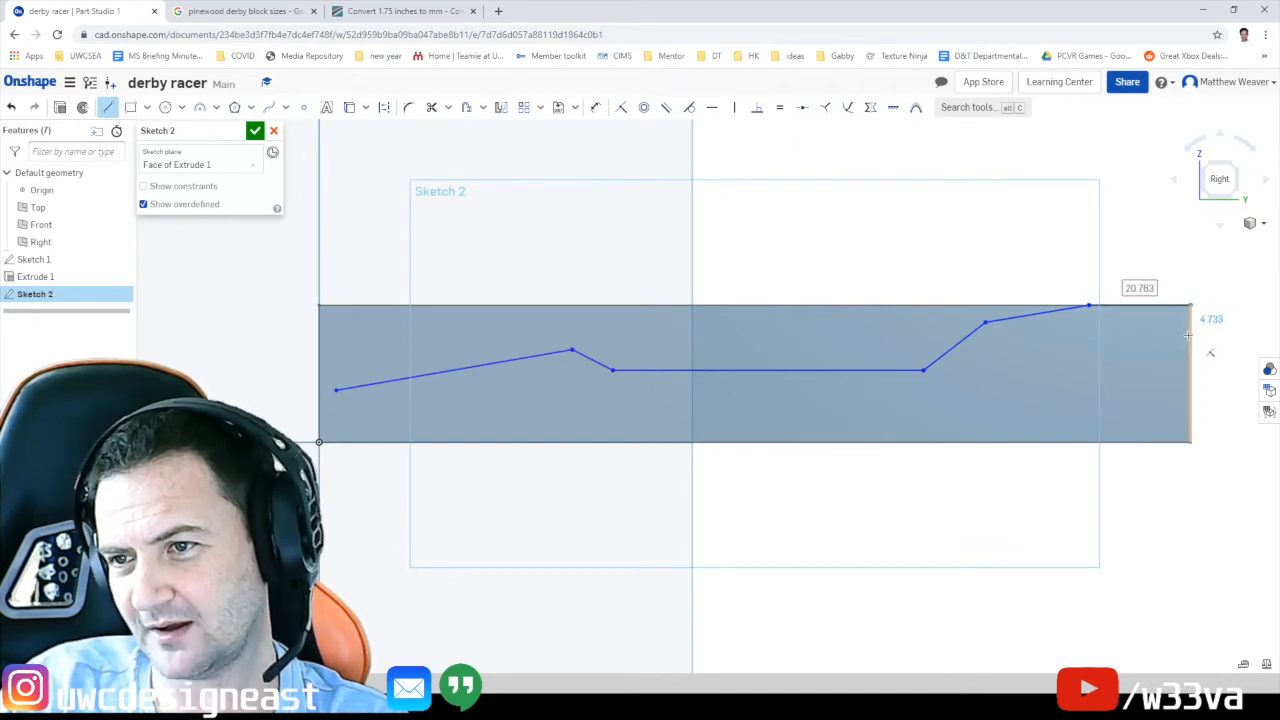
Continue the profile about 6 mm down the rear edge, 11 and 16 mm inward, 158 mm along the bottom edge, and close it around the nose
left_click(1190, 335)
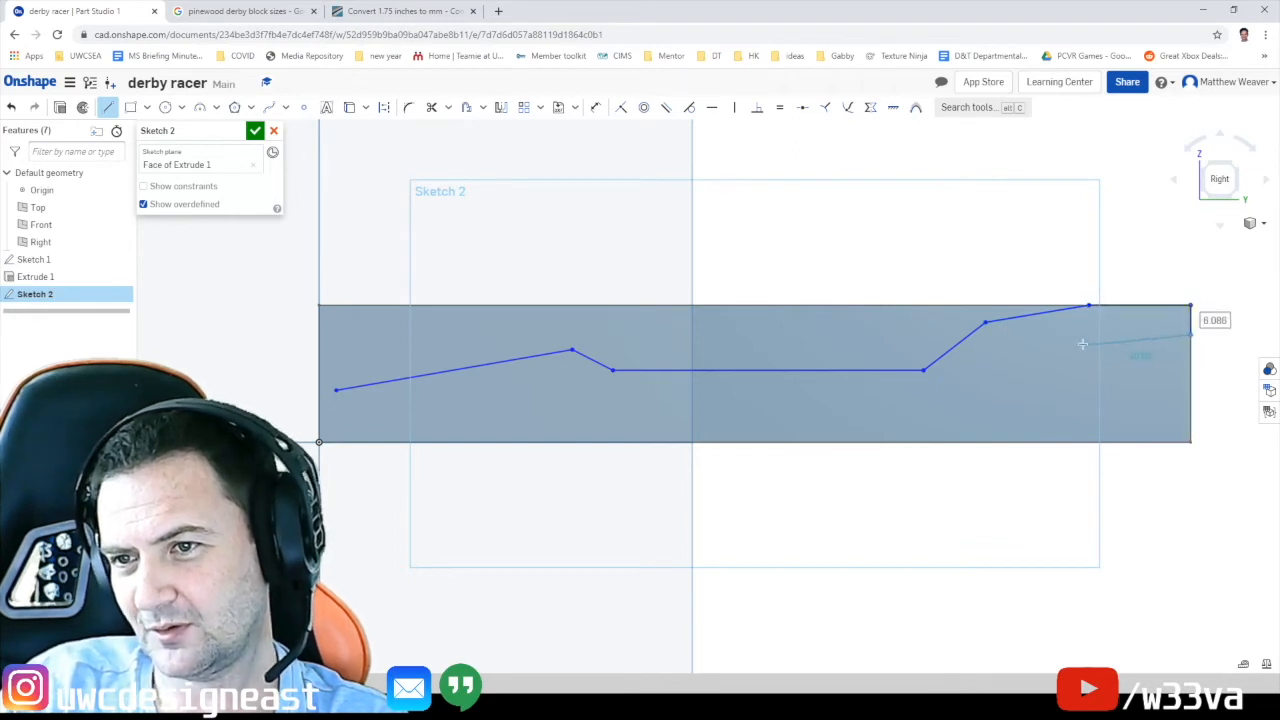
left_click(1148, 370)
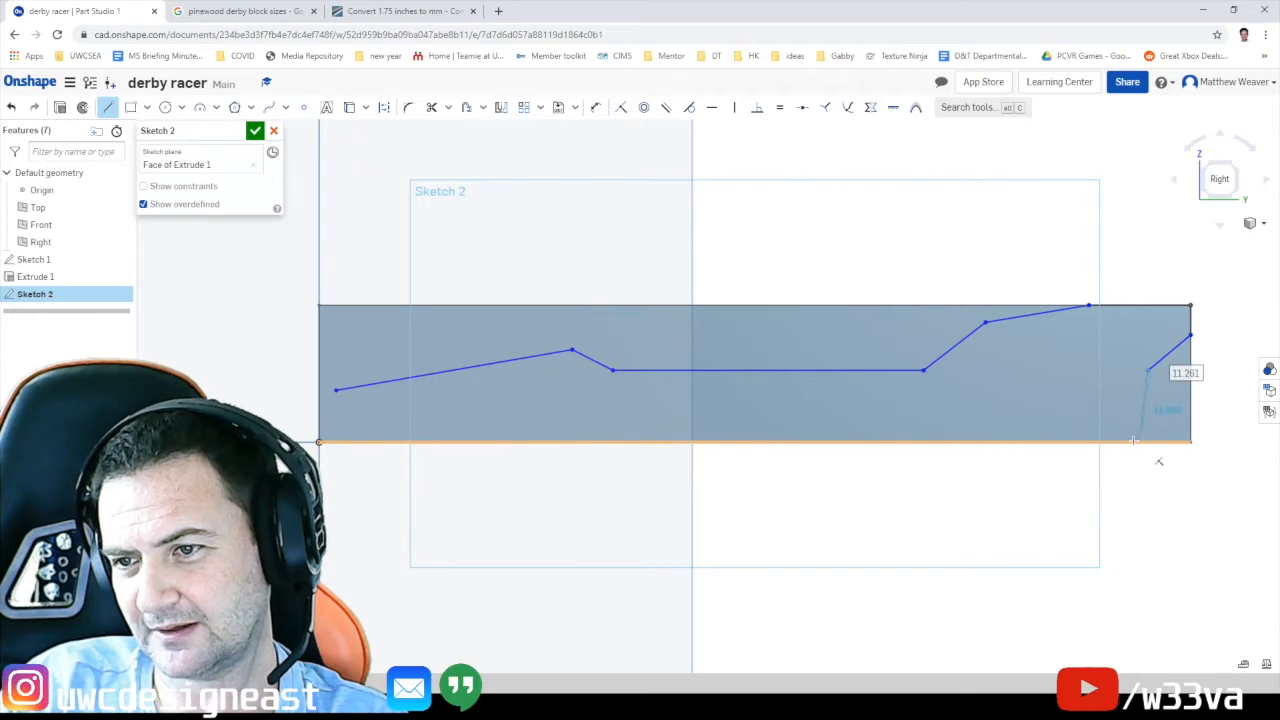
left_click(1123, 441)
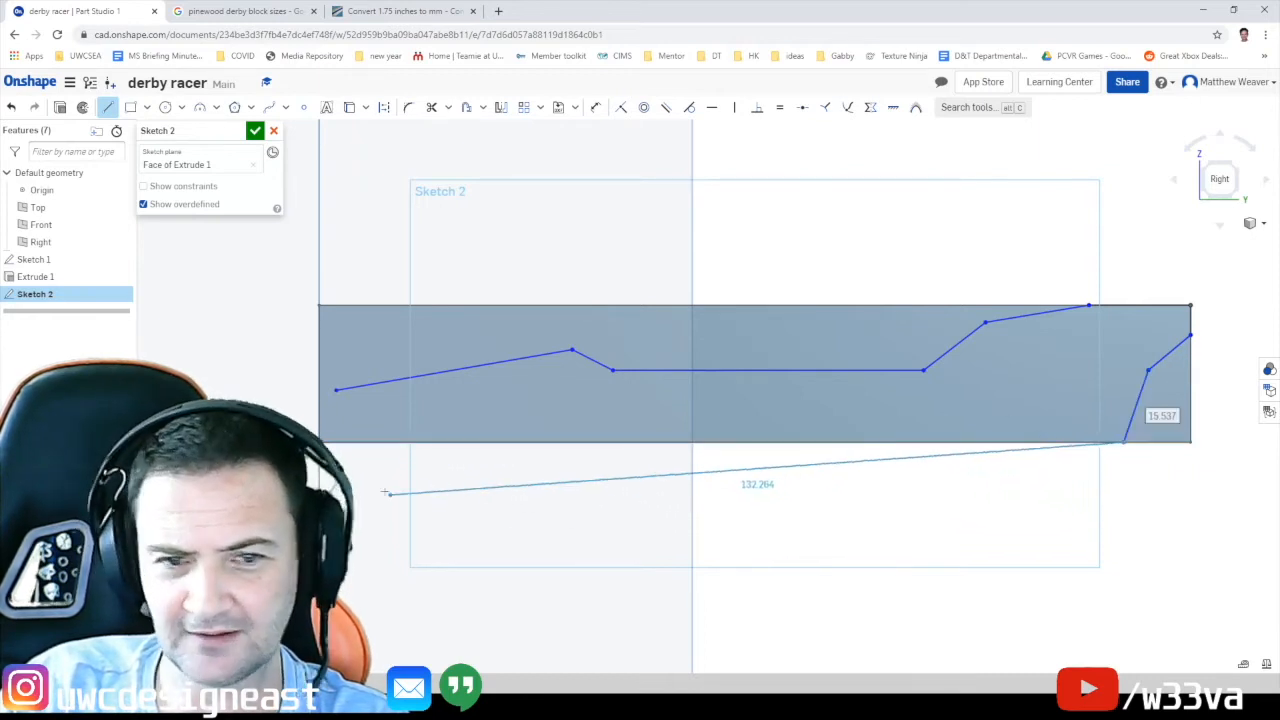
left_click(352, 441)
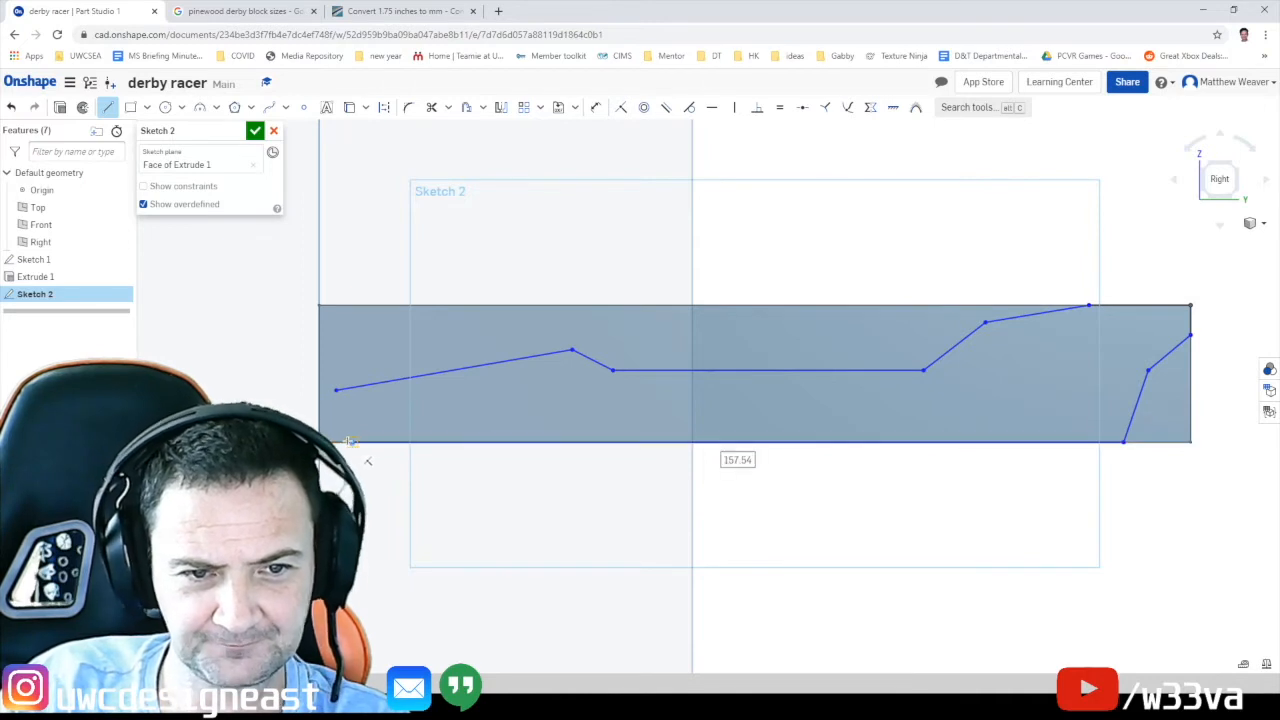
left_click(337, 390)
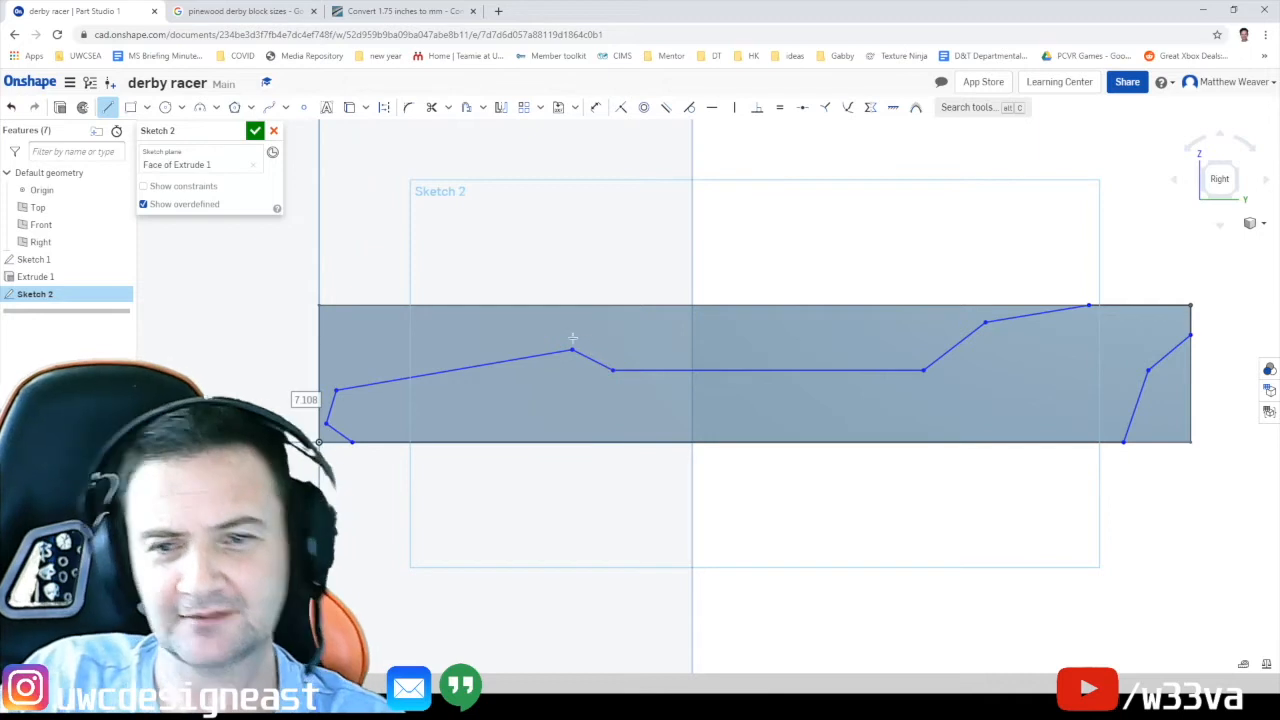
Fillet the upper corner of the profile's nose with a radius of about 5.2 mm
left_click(409, 109)
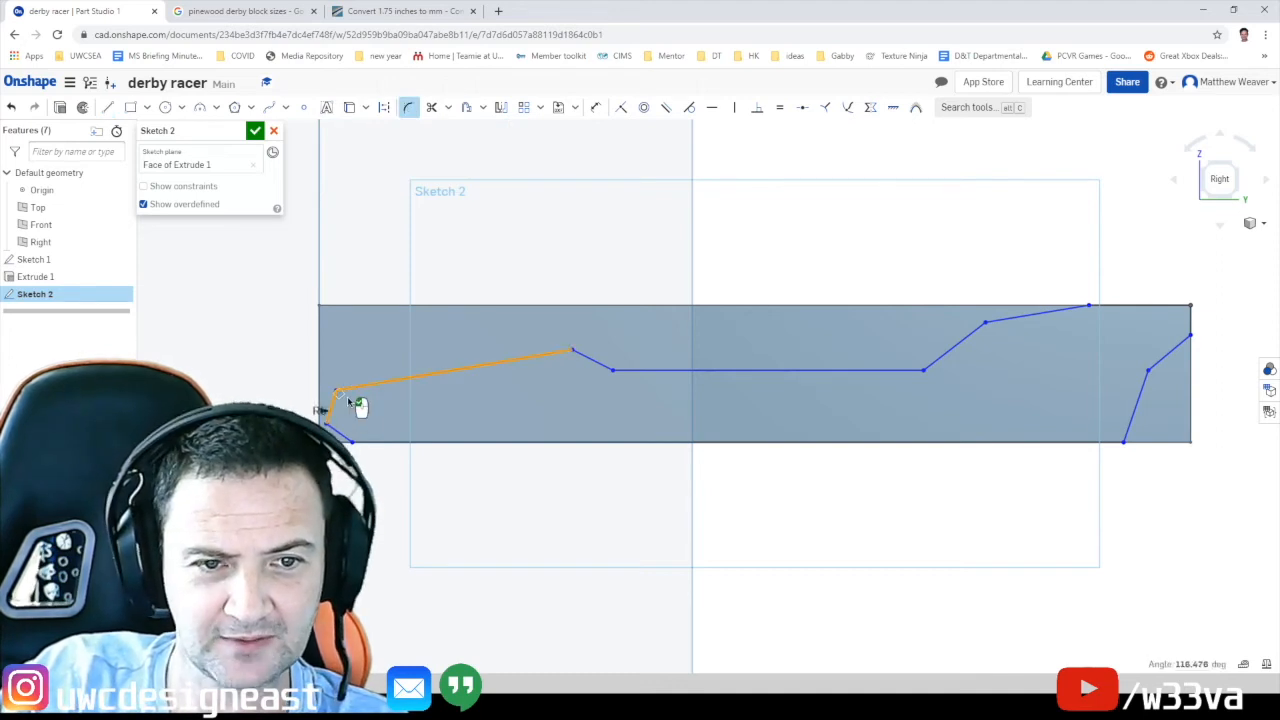
scroll(334, 400, "up", 3)
scroll(334, 400, "up", 3)
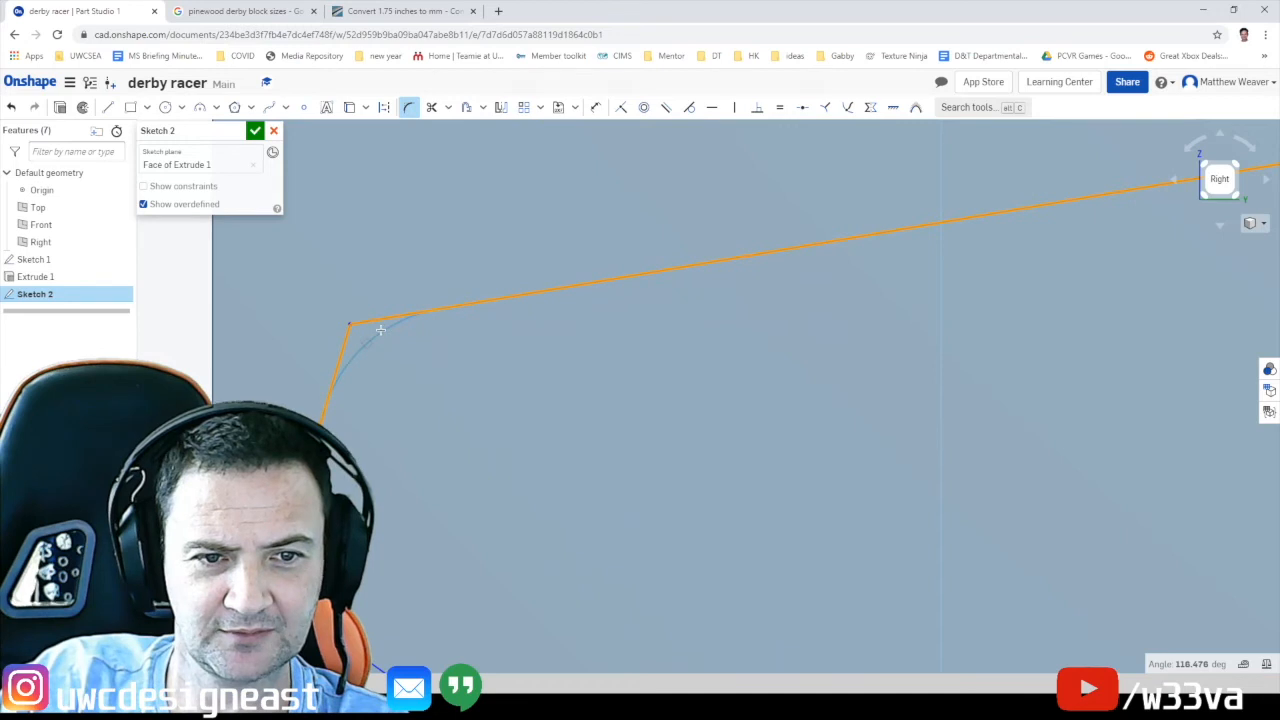
left_click_drag(380, 330, 387, 338)
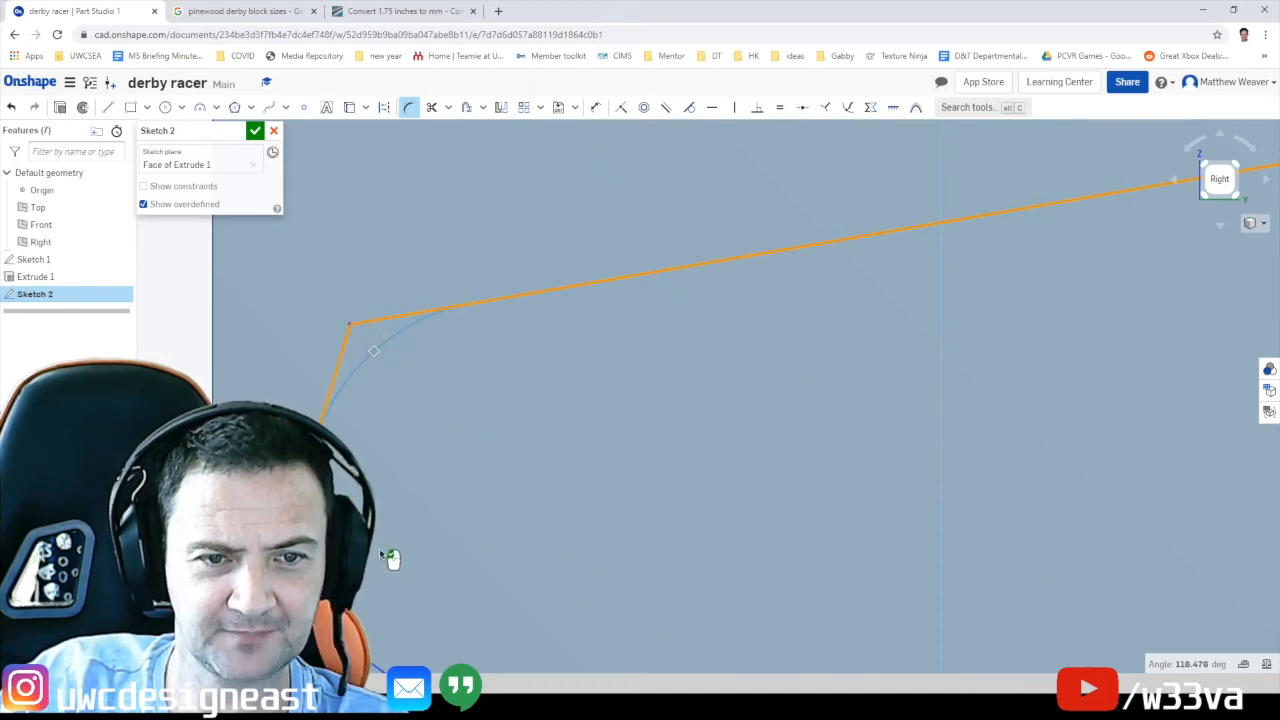
left_click(398, 446)
Fillet the lower front corner of the nose so it blends with the rounded upper corner
scroll(491, 452, "up", 1)
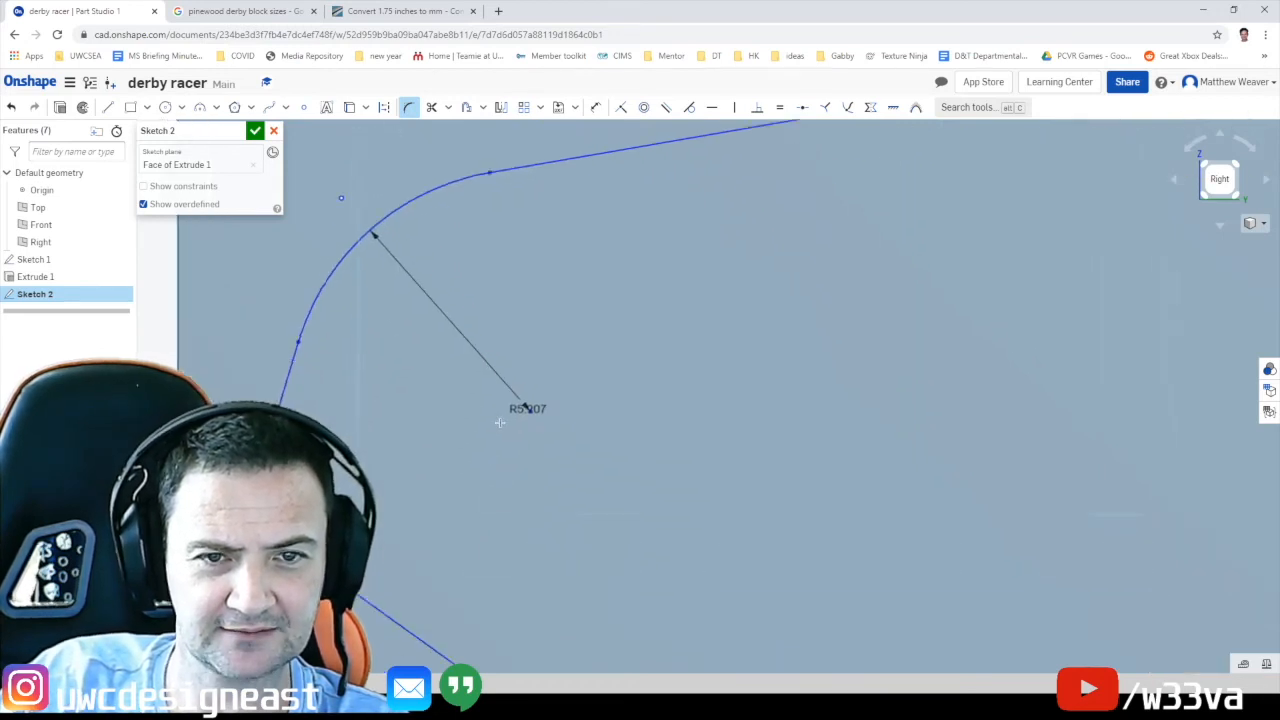
middle_click_drag(491, 452, 517, 341)
scroll(511, 391, "up", 2)
scroll(508, 400, "down", 3)
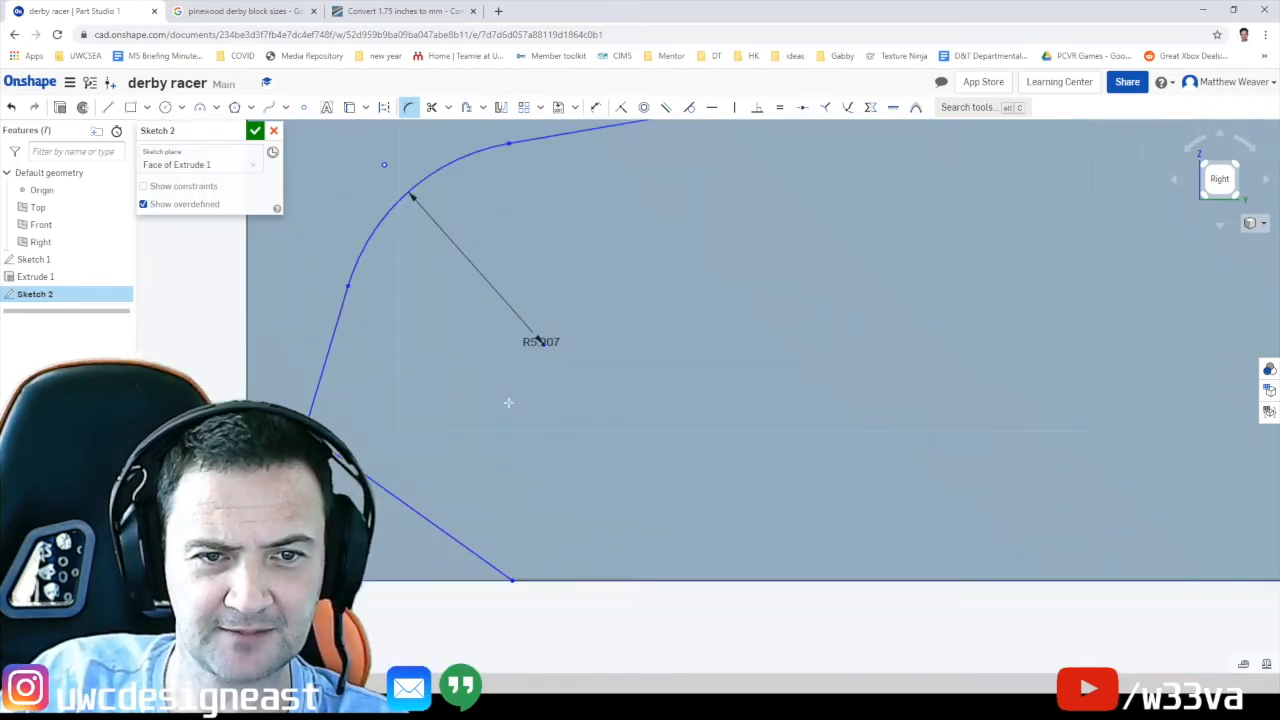
left_click(321, 370)
left_click(382, 486)
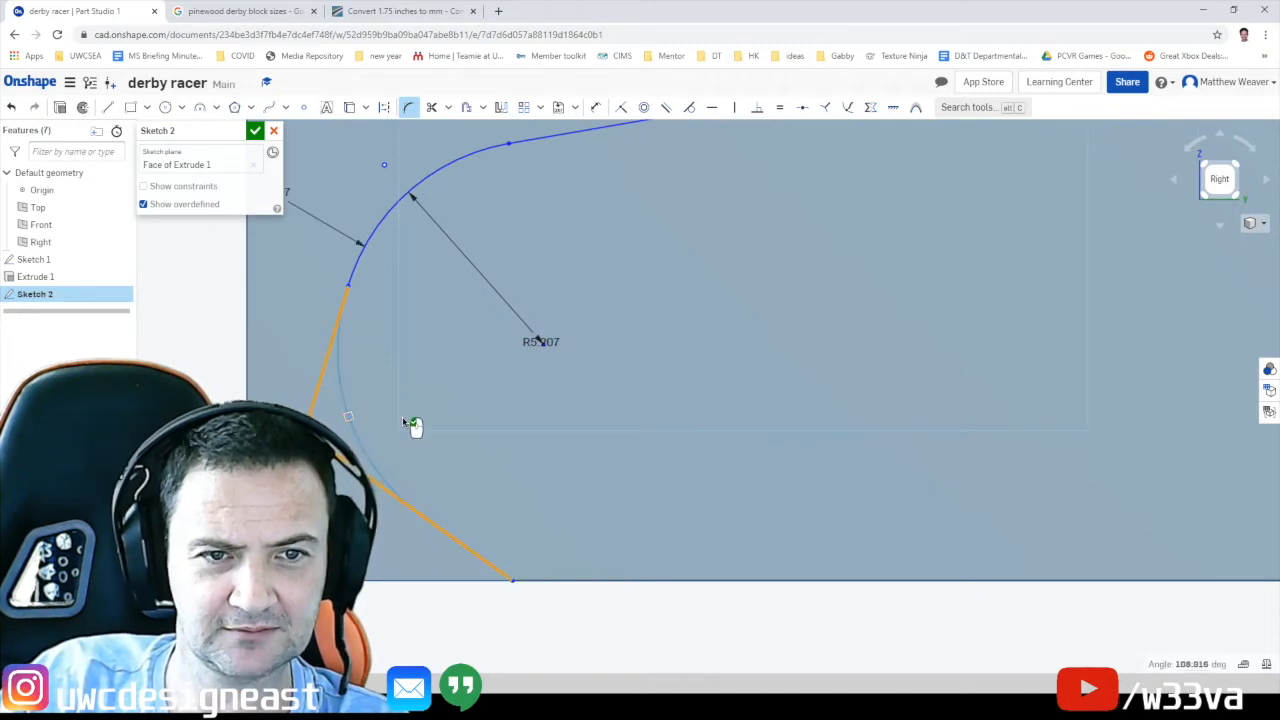
left_click(398, 423)
Add a shallow three-point arc of about 528 mm radius rising from the block's bottom edge between nose and tail, and finish the sketch
scroll(680, 489, "down", 3)
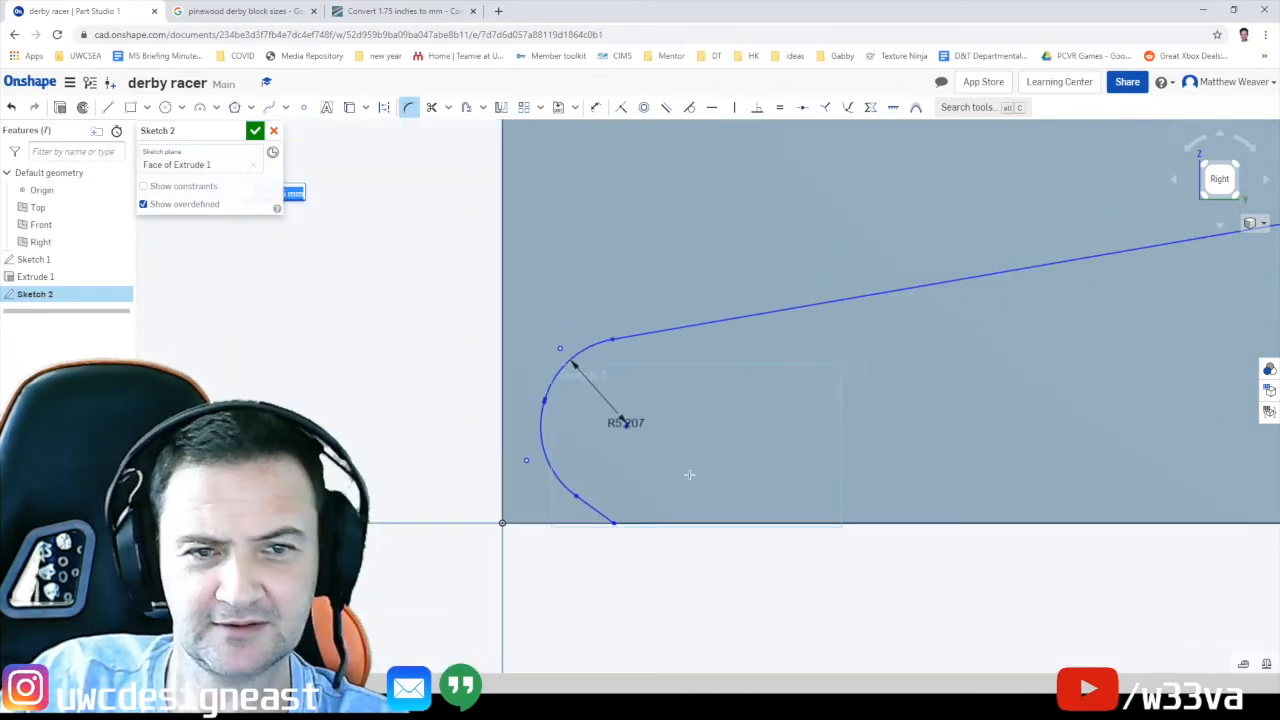
scroll(690, 380, "down", 3)
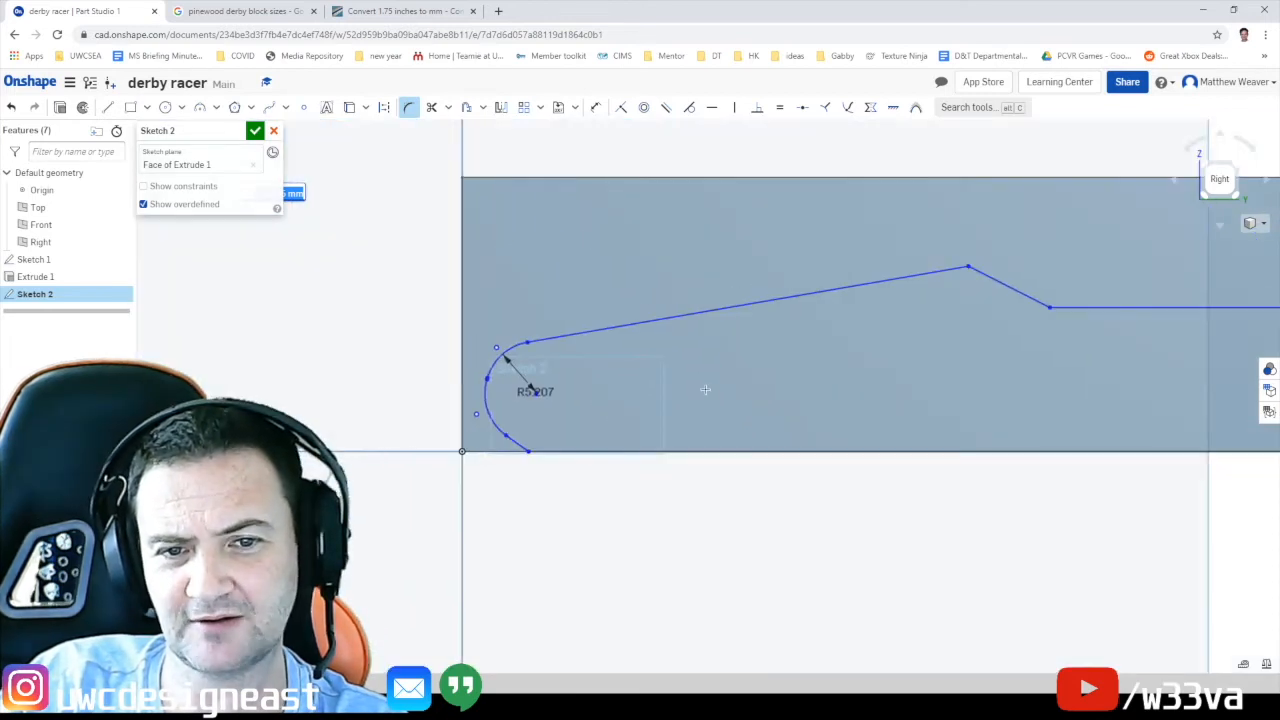
scroll(760, 400, "down", 5)
middle_click_drag(824, 410, 740, 409)
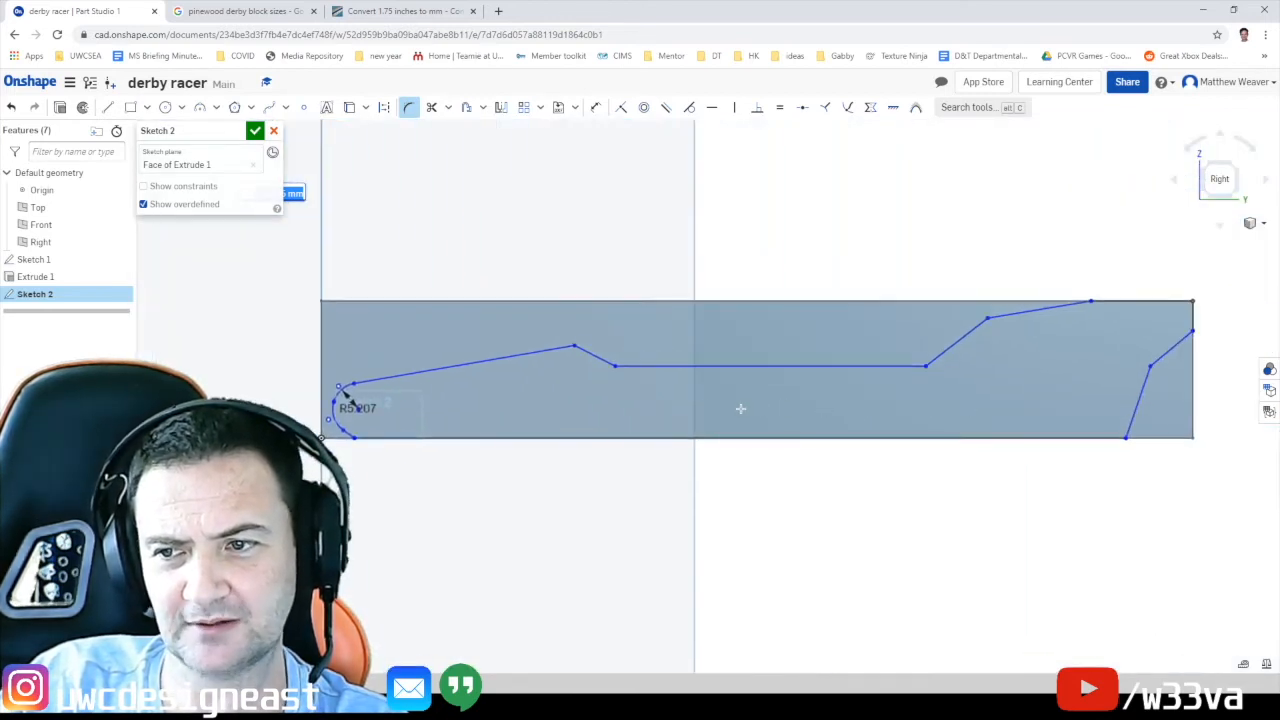
left_click(200, 107)
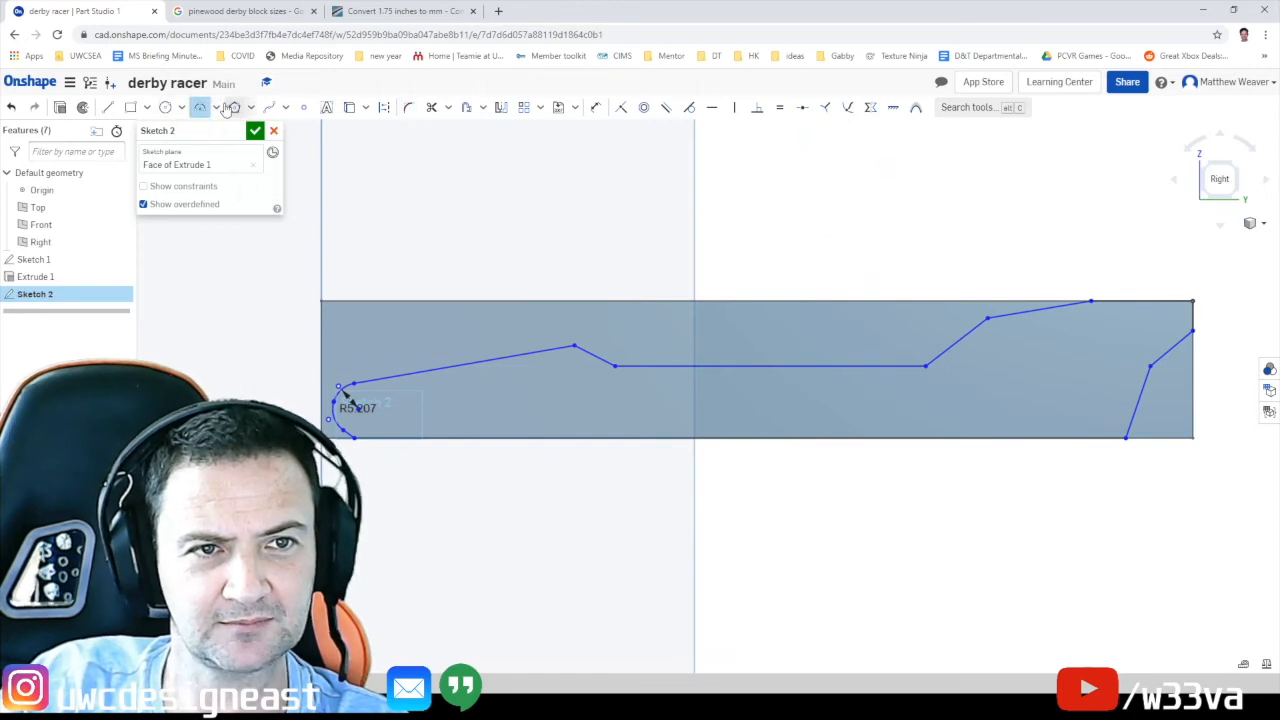
left_click(217, 107)
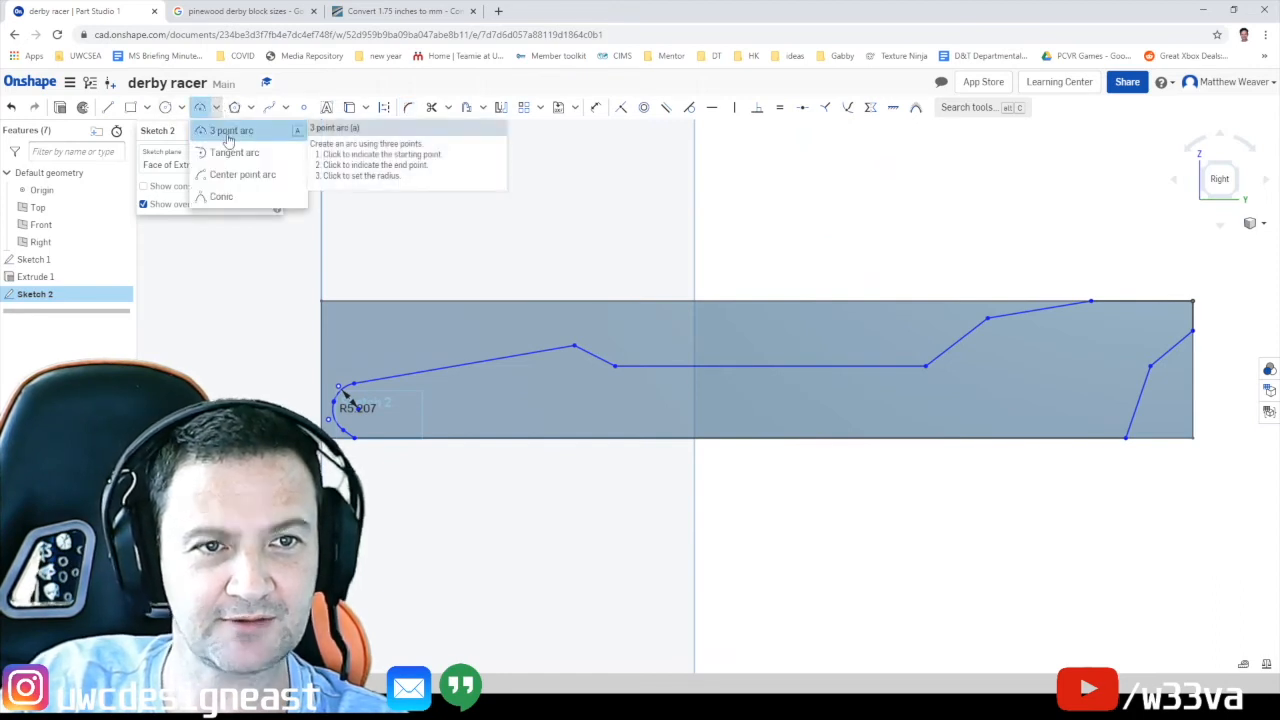
left_click(228, 136)
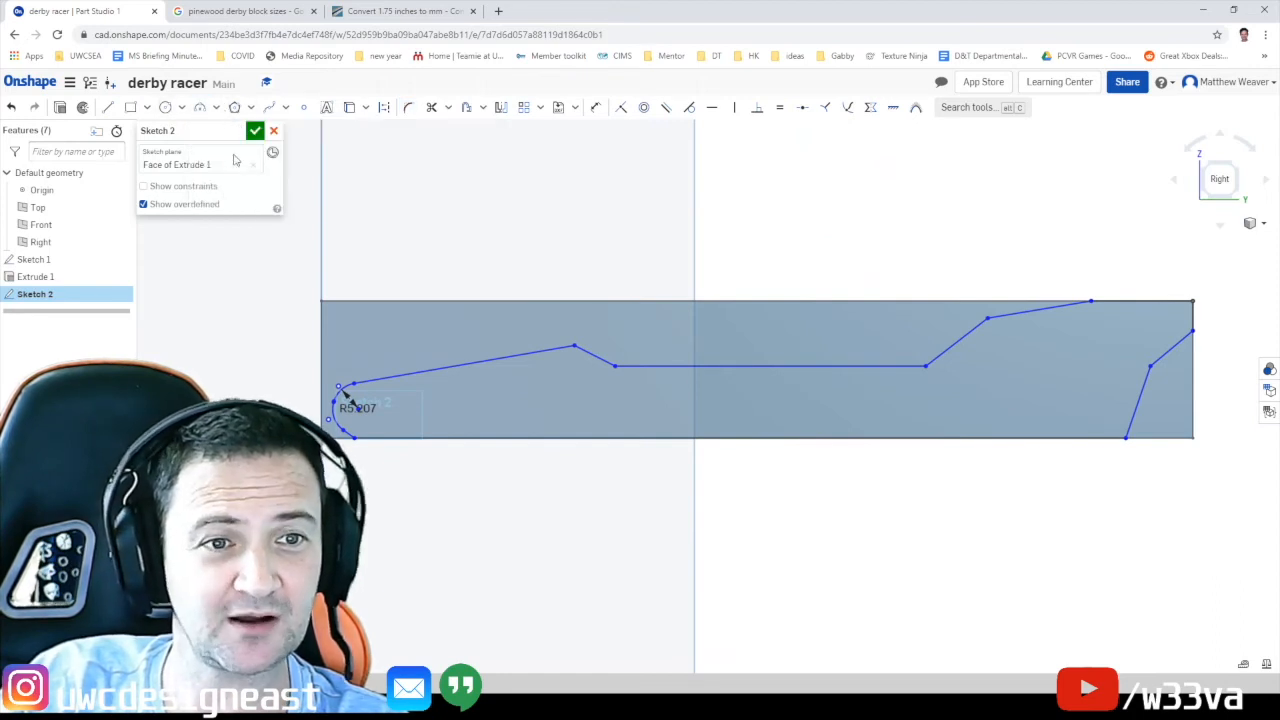
double_click(453, 439)
key("a")
left_click(490, 438)
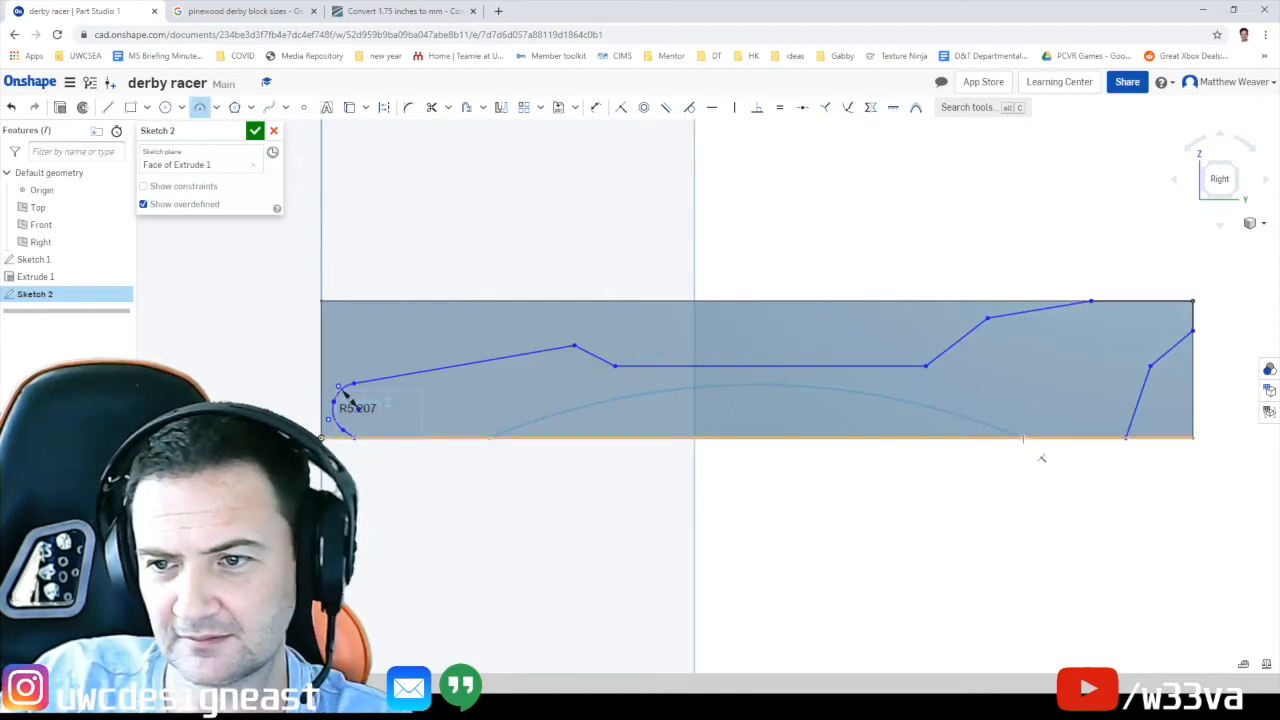
left_click(1078, 457)
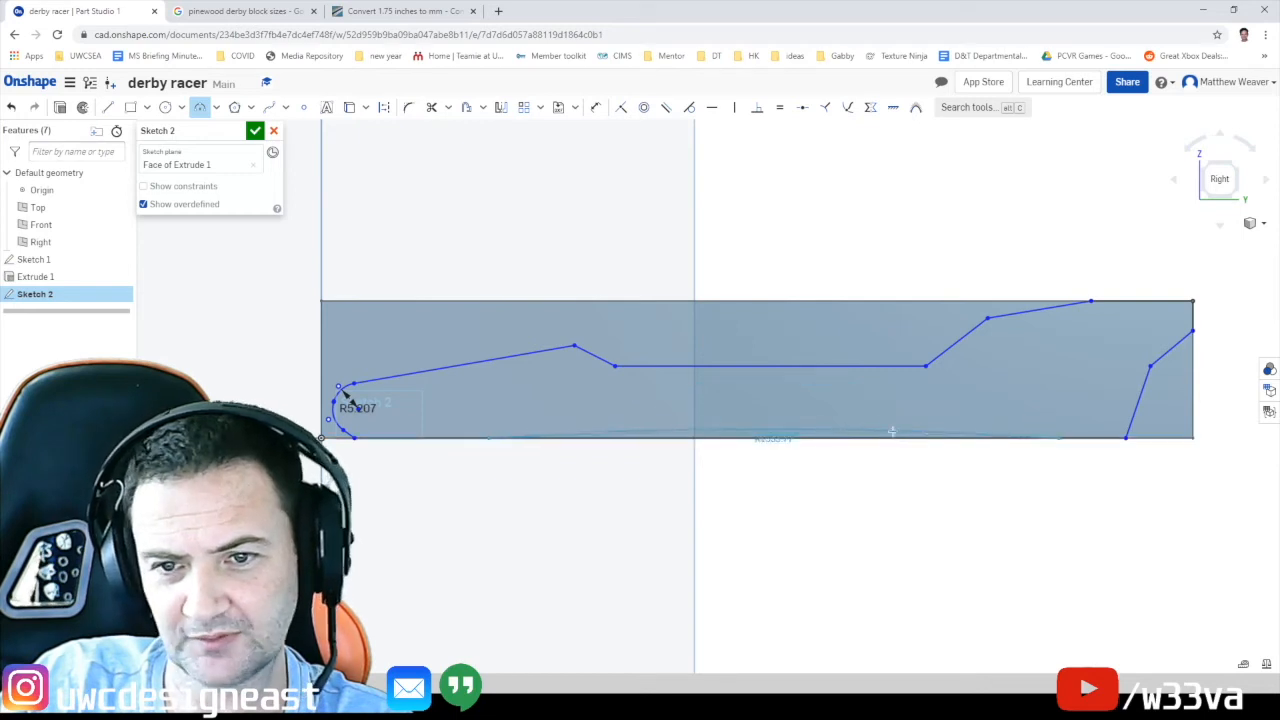
left_click(767, 424)
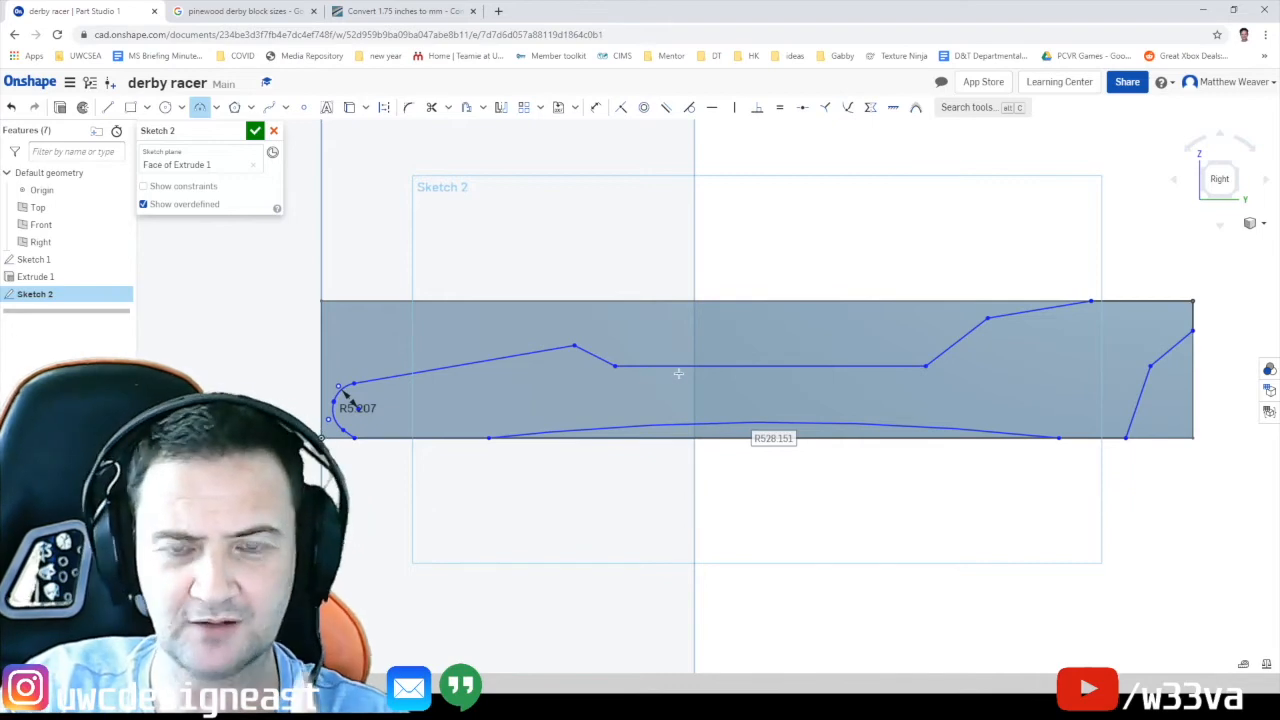
left_click(254, 132)
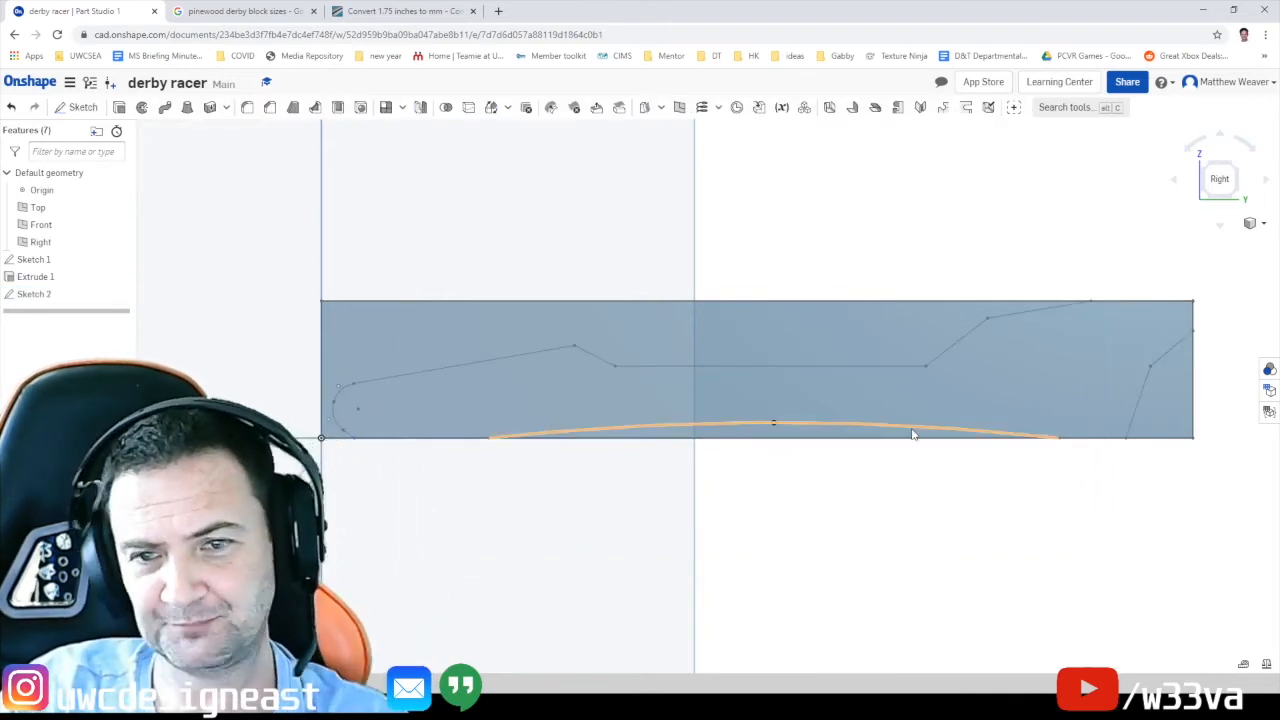
Show the block in isometric view and hide the origin and the Top, Front and Right planes
left_click(1205, 167)
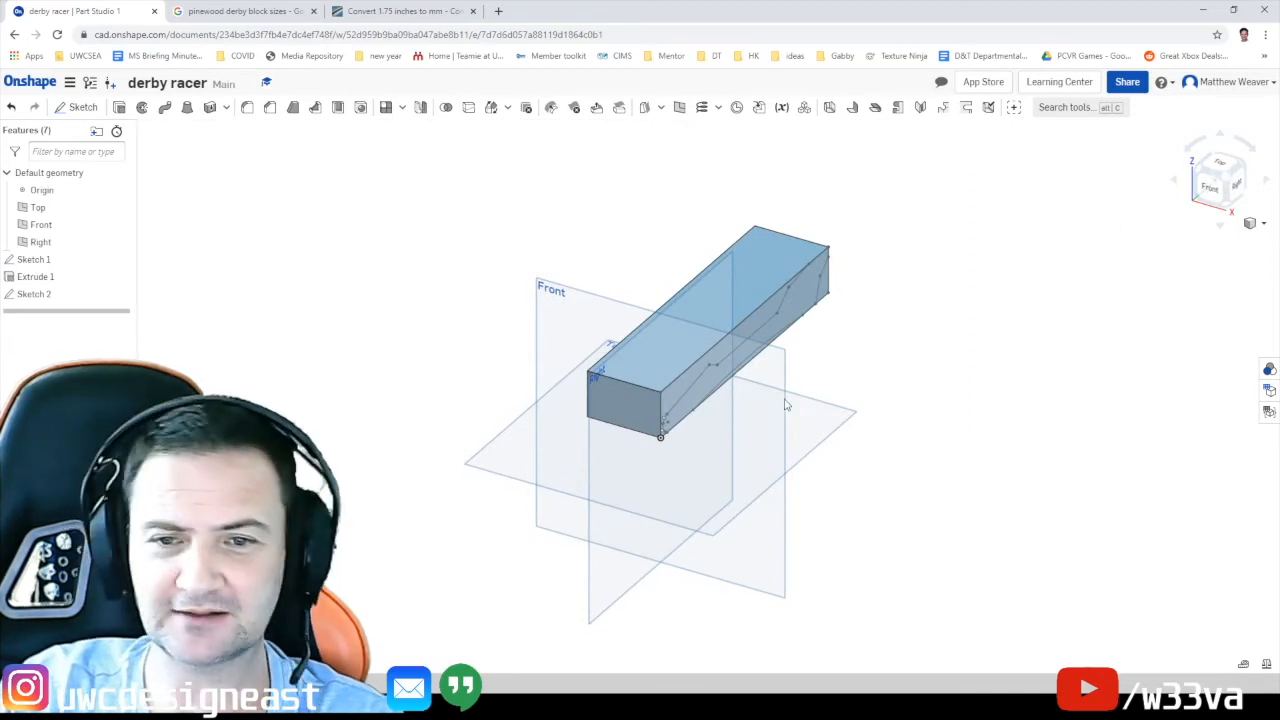
scroll(815, 370, "down", 1)
scroll(805, 350, "up", 5)
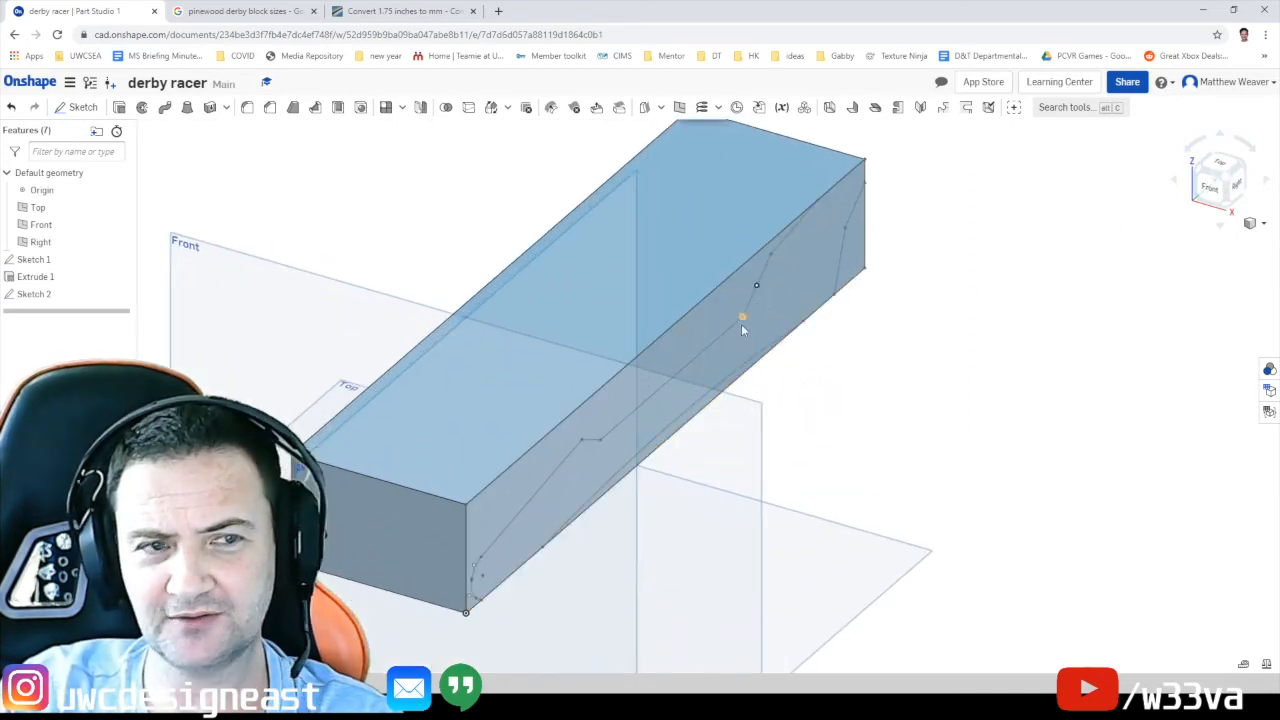
scroll(741, 324, "down", 3)
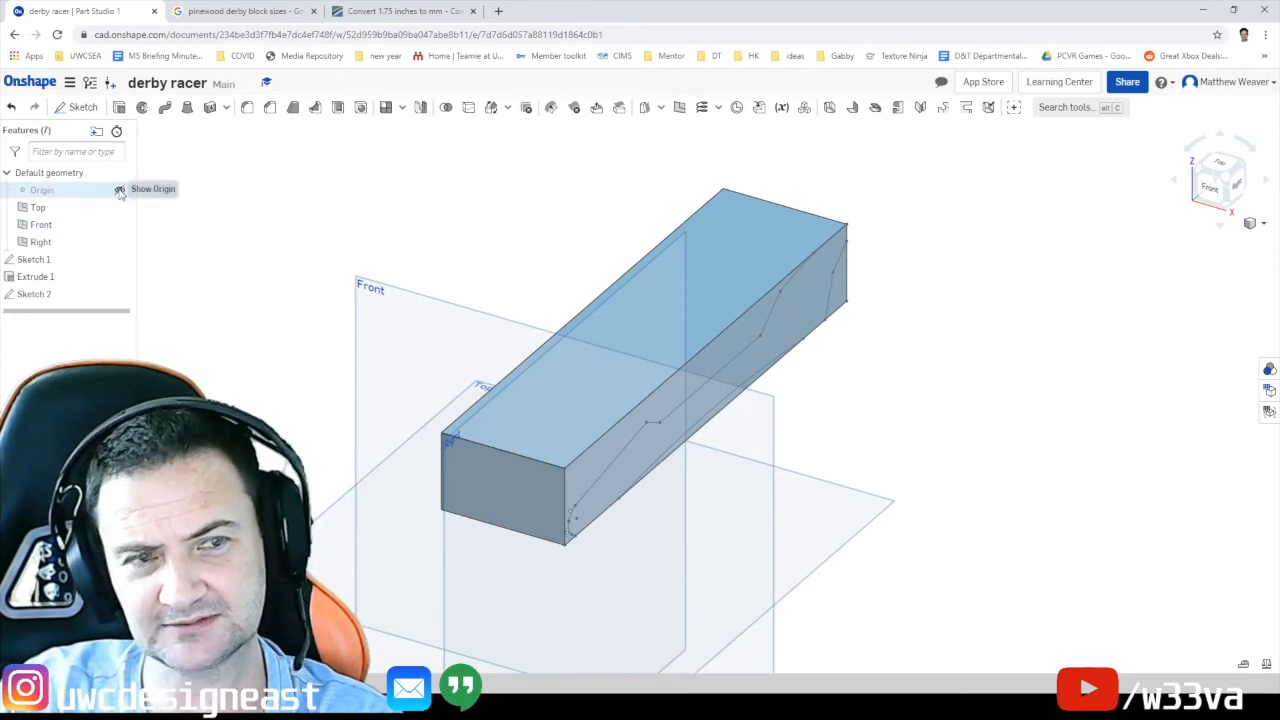
left_click(120, 191)
left_click(120, 207)
left_click(120, 224)
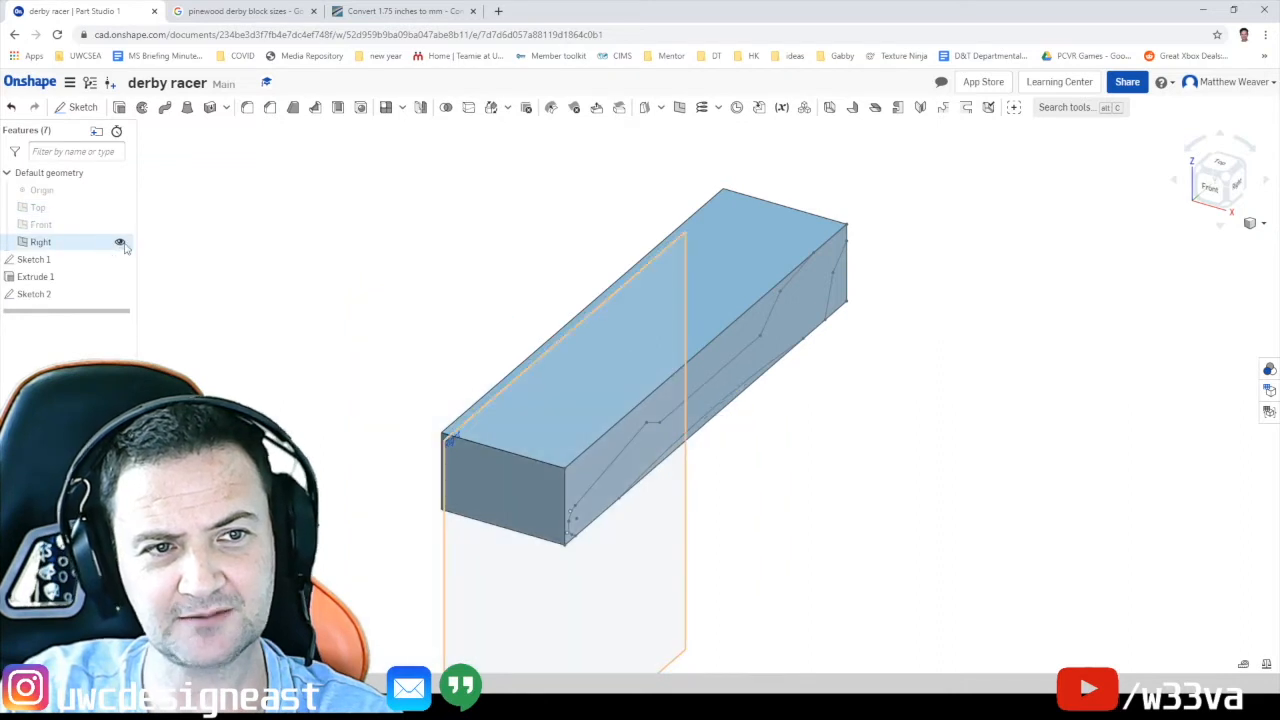
left_click(120, 242)
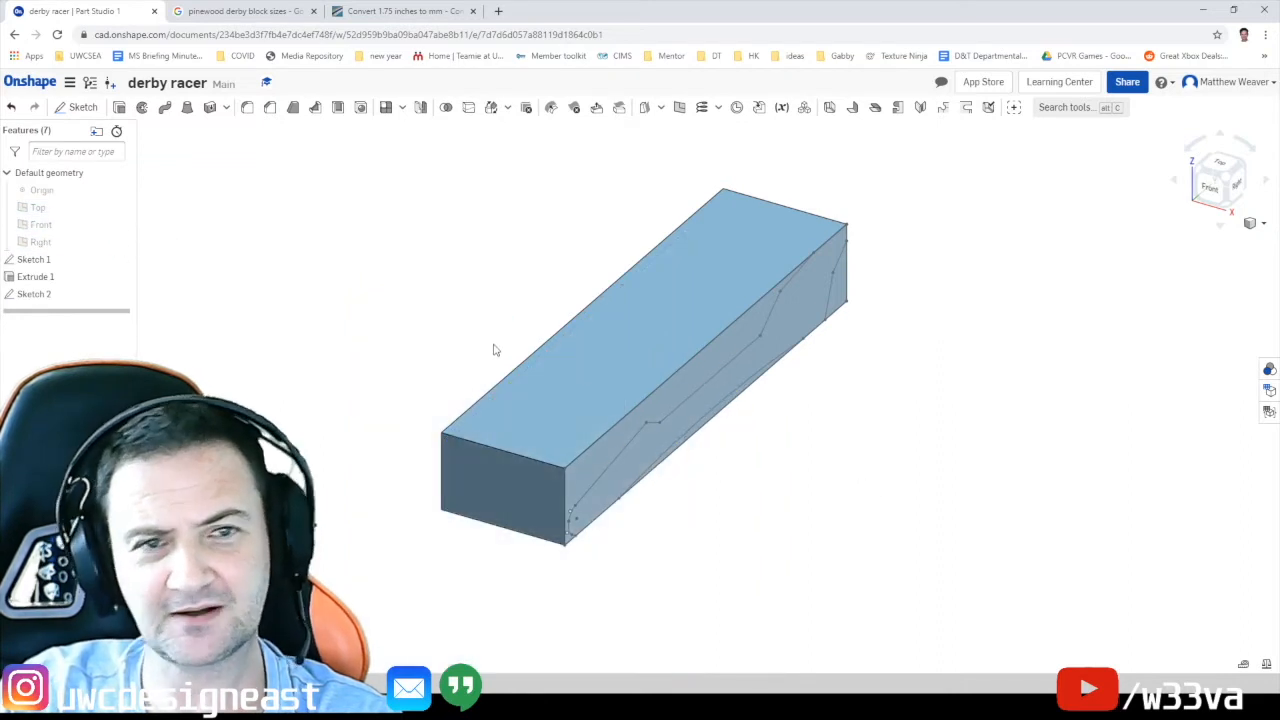
Extrude the sketch region above the car profile as a Remove cut 58.4 mm deep across the block
left_click(119, 107)
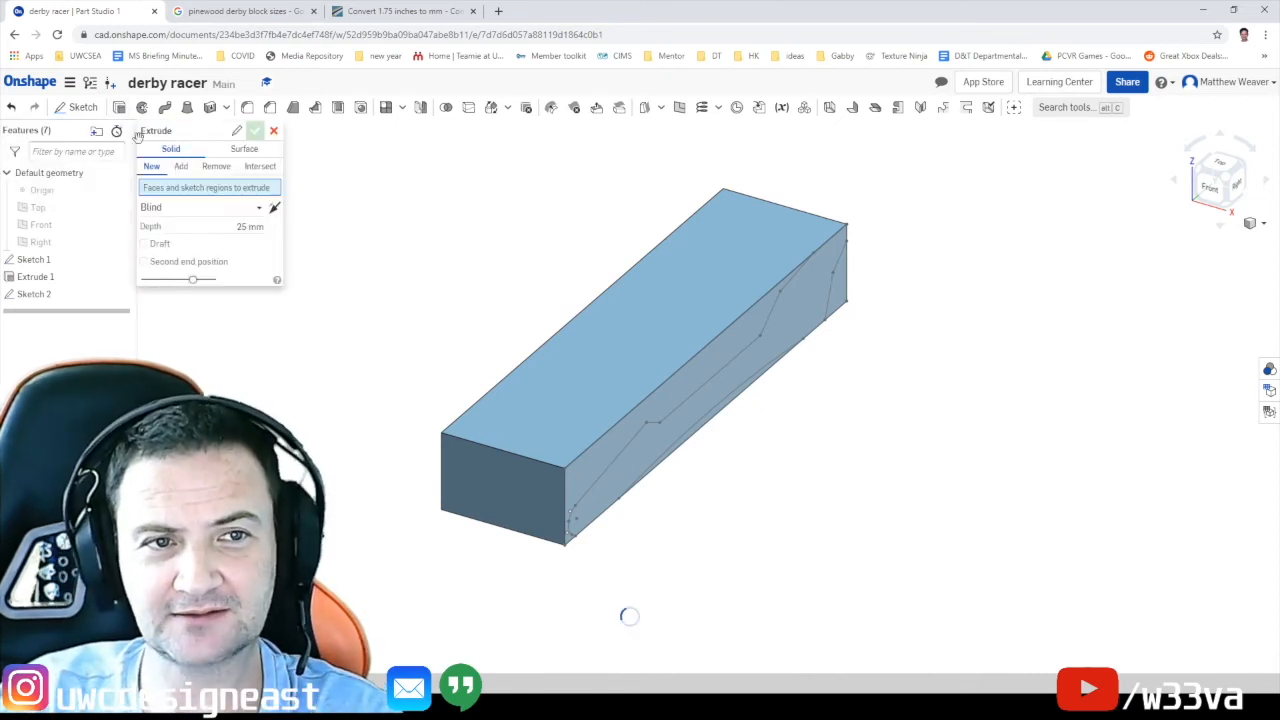
left_click(216, 170)
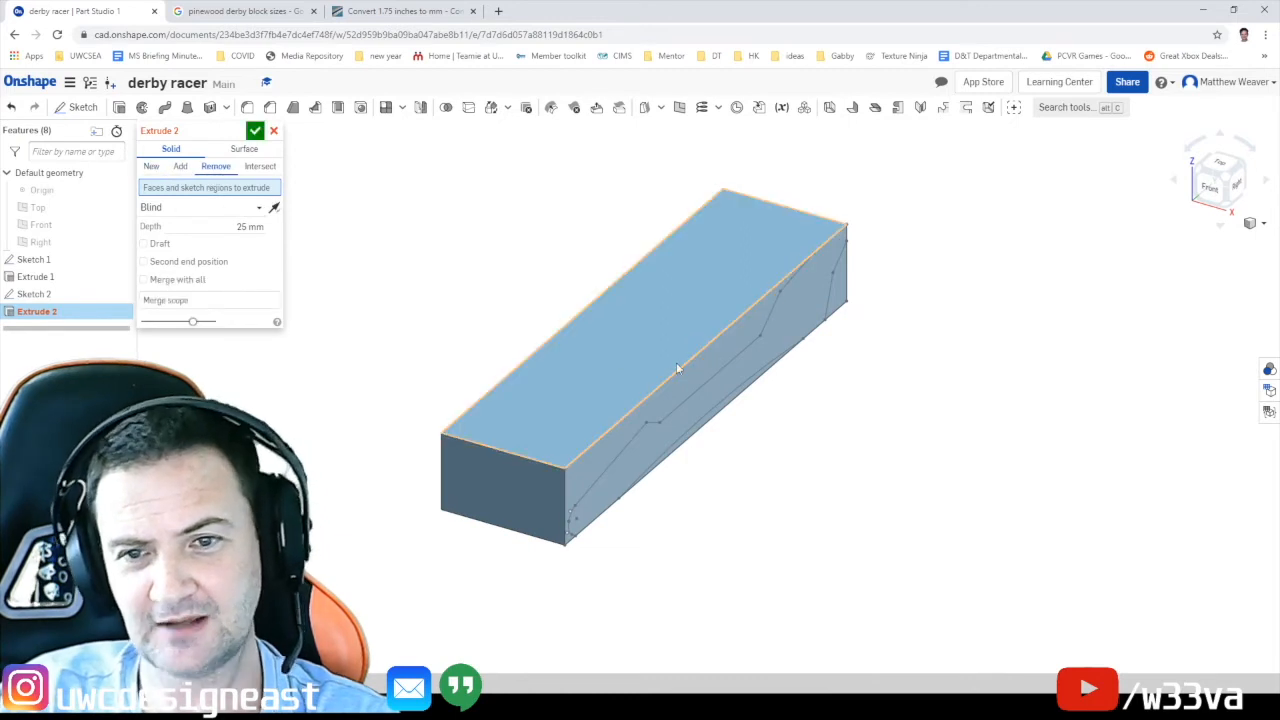
left_click(706, 360)
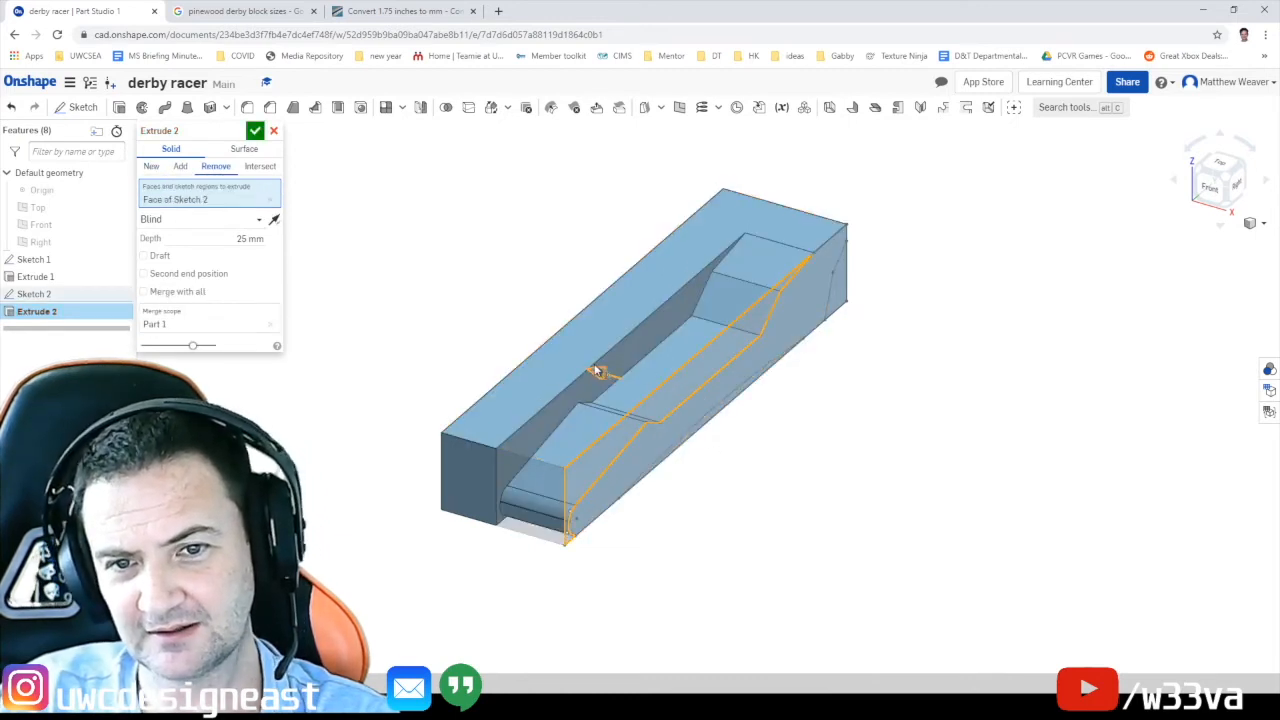
left_click_drag(600, 372, 505, 345)
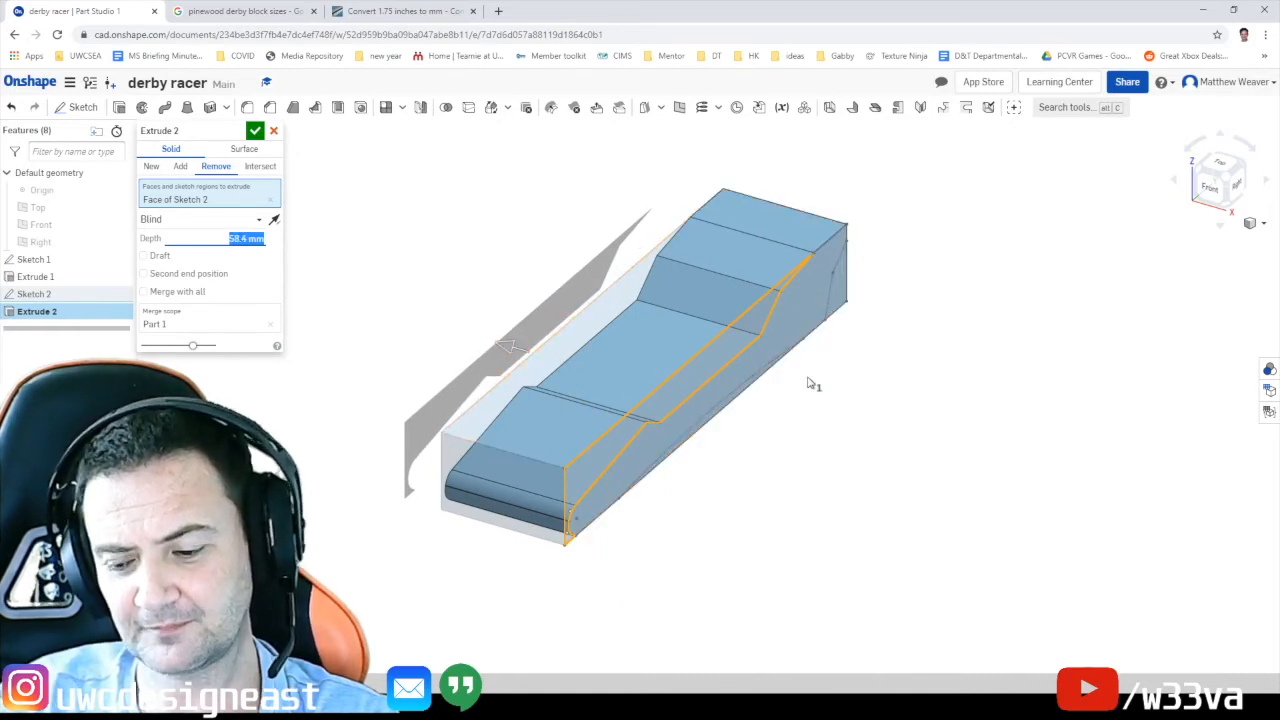
left_click(257, 132)
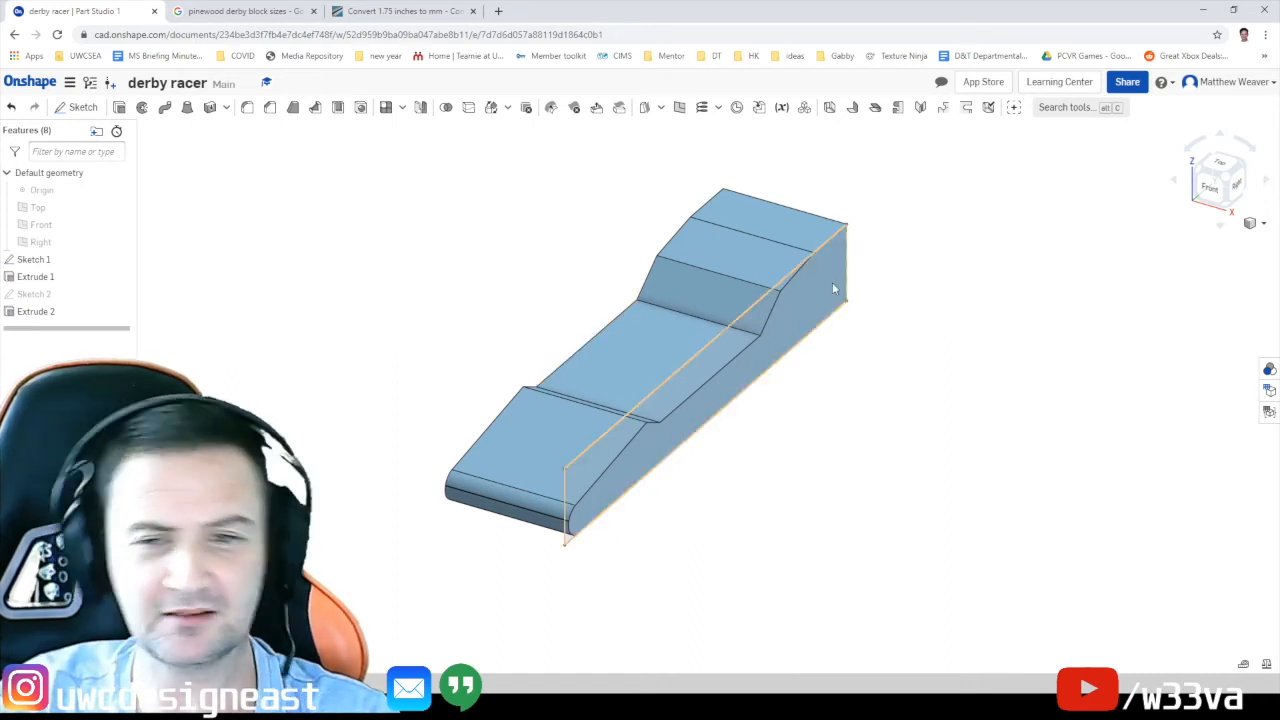
Show Sketch 2 again and extrude its tail wedge and underside arc regions as a Remove cut 73 mm deep
left_click(120, 295)
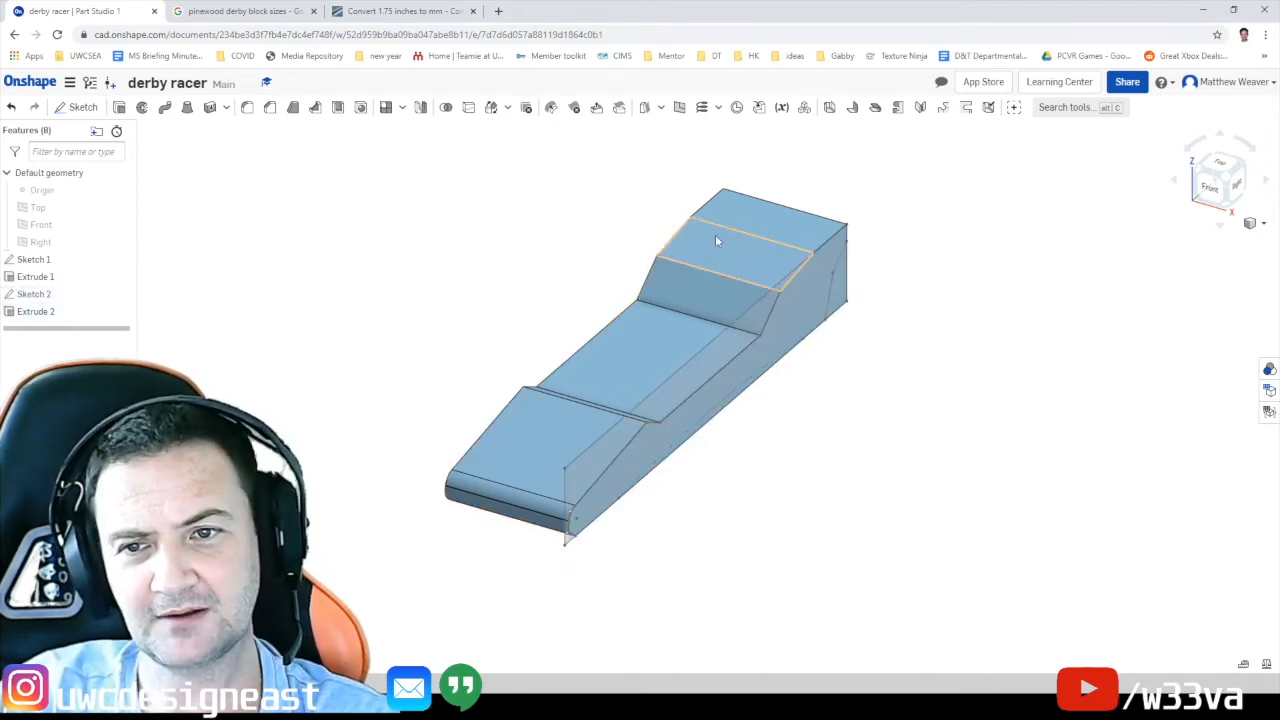
left_click(118, 109)
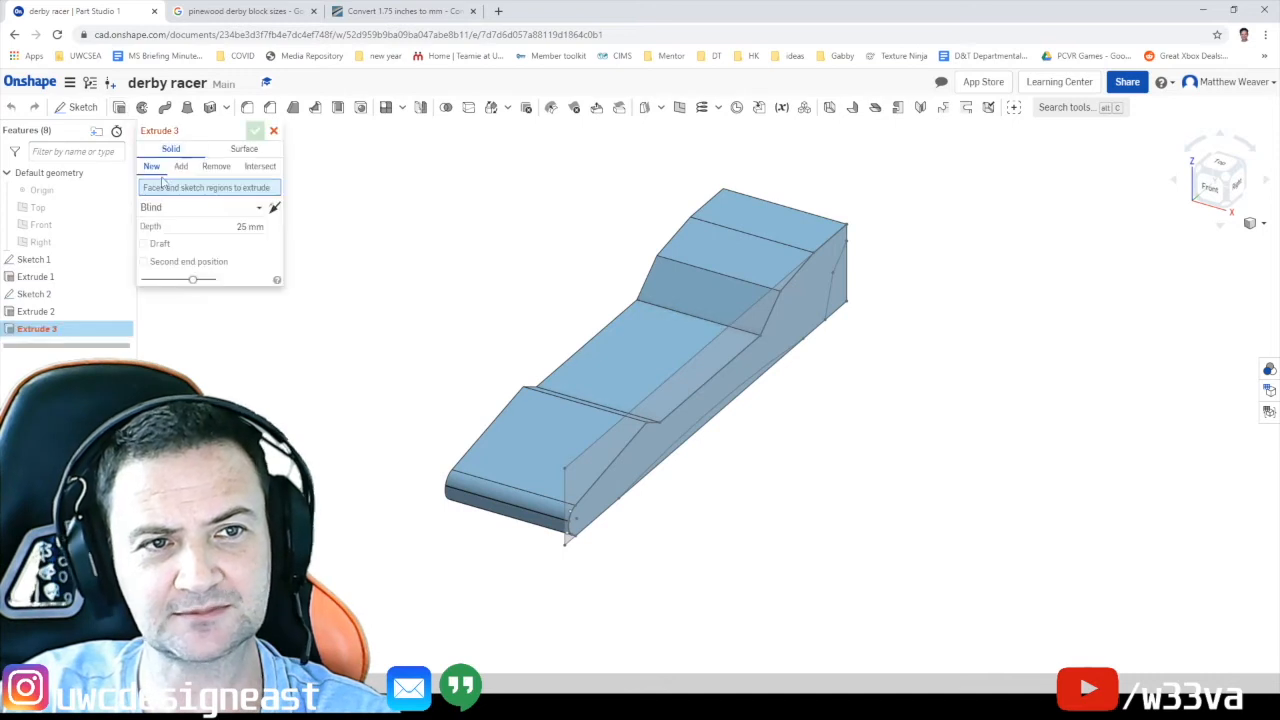
left_click(215, 167)
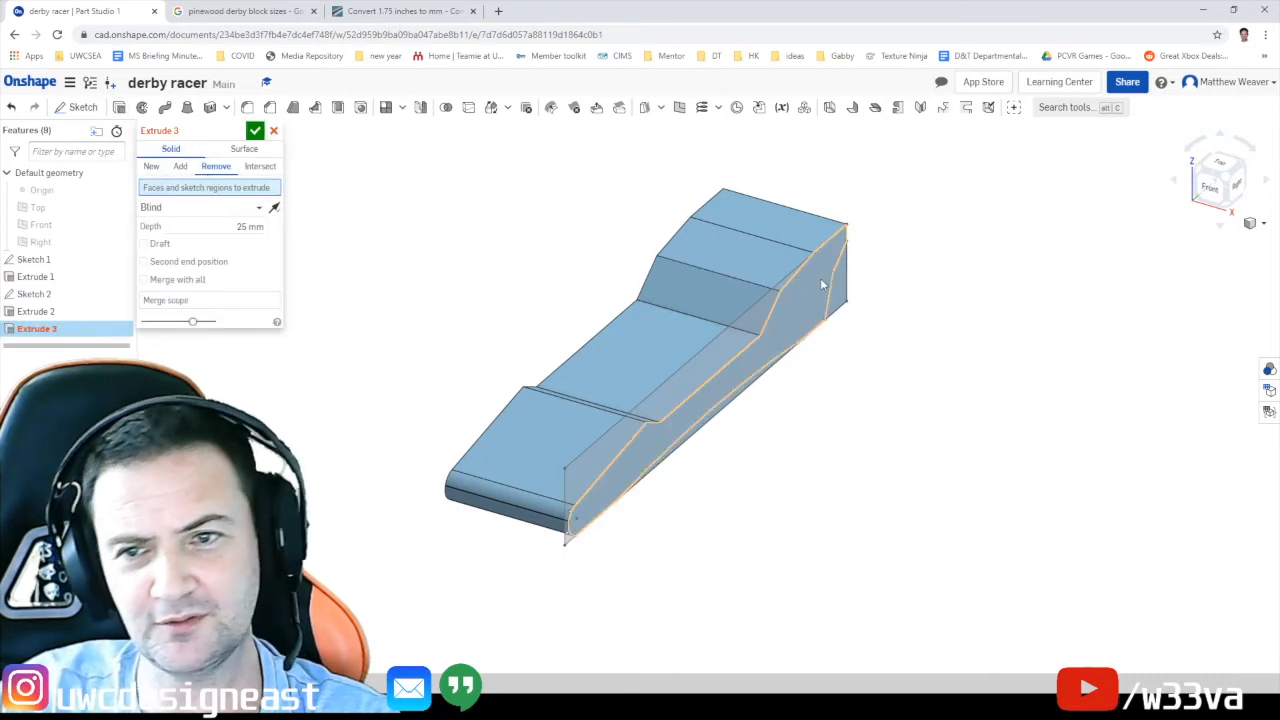
scroll(840, 296, "up", 2)
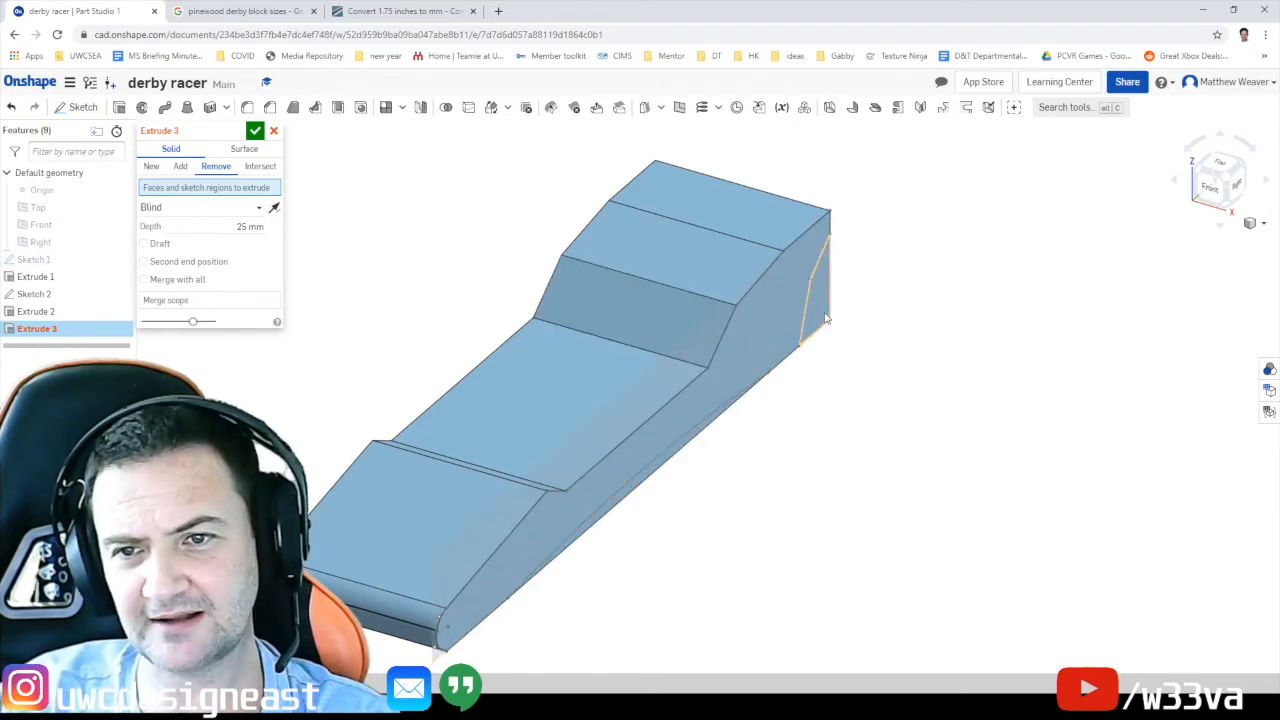
left_click(810, 280)
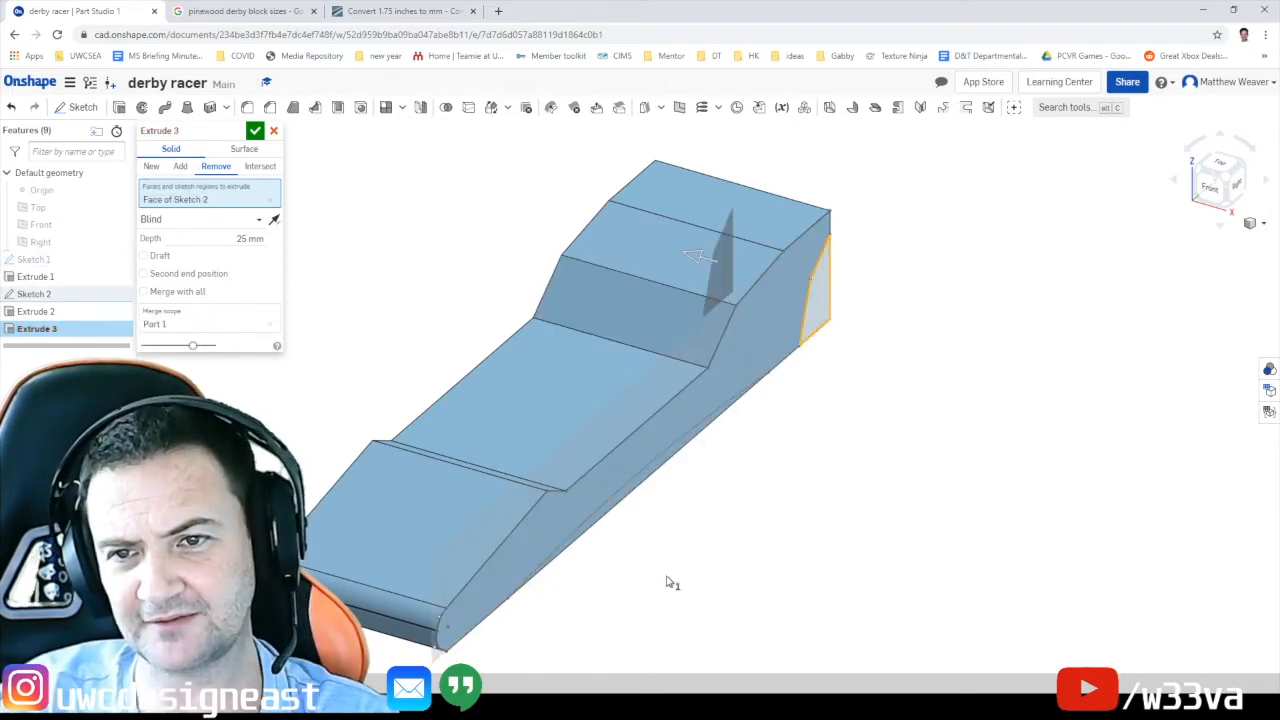
left_click(658, 484)
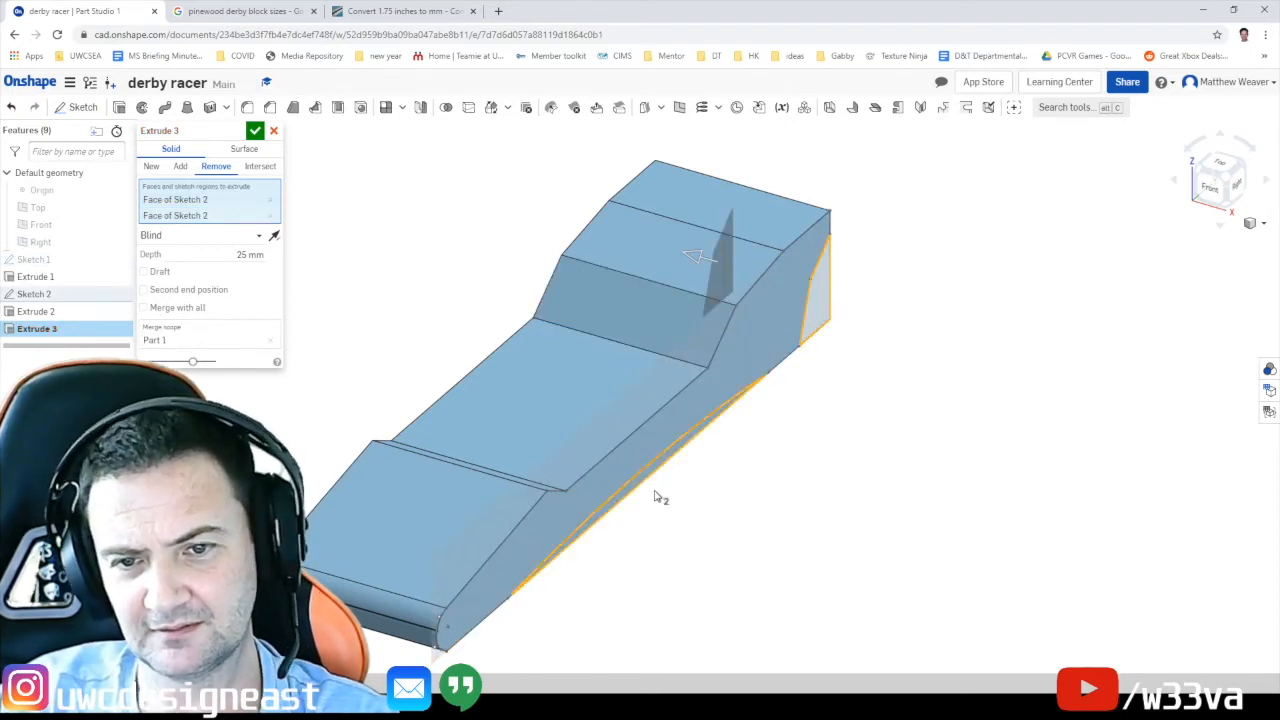
left_click(822, 314)
left_click(823, 340)
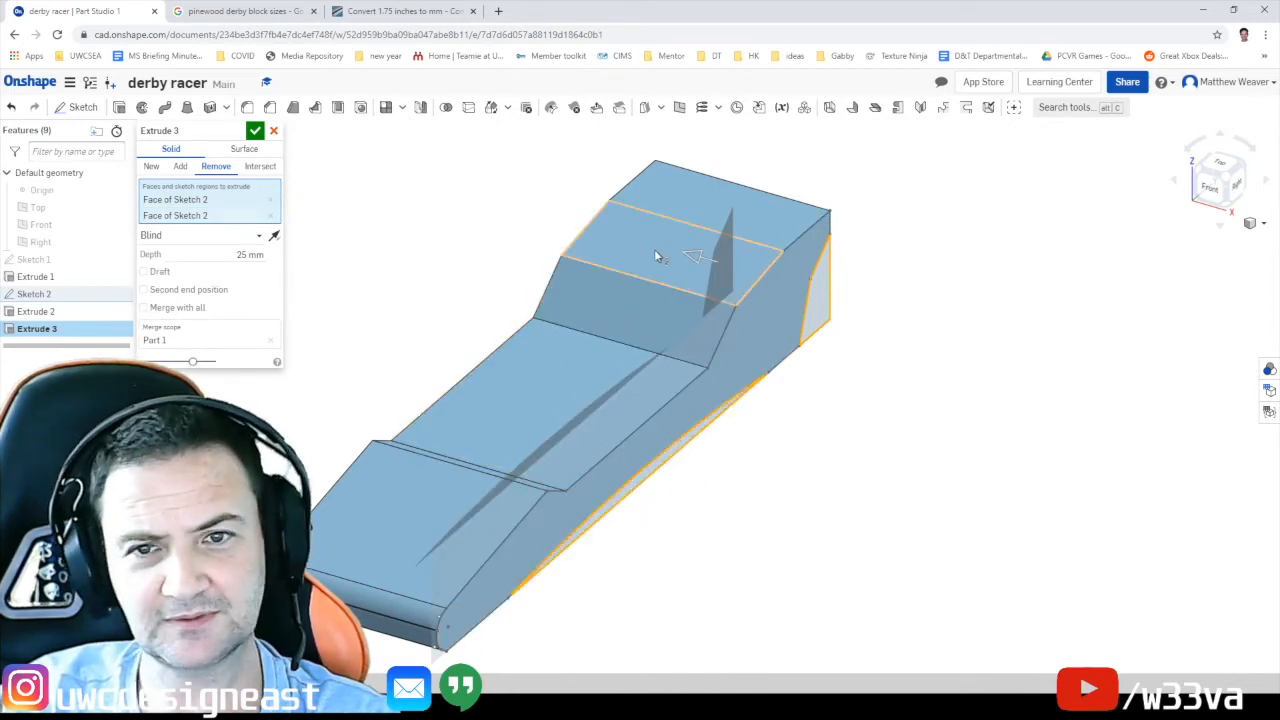
left_click_drag(698, 261, 641, 244)
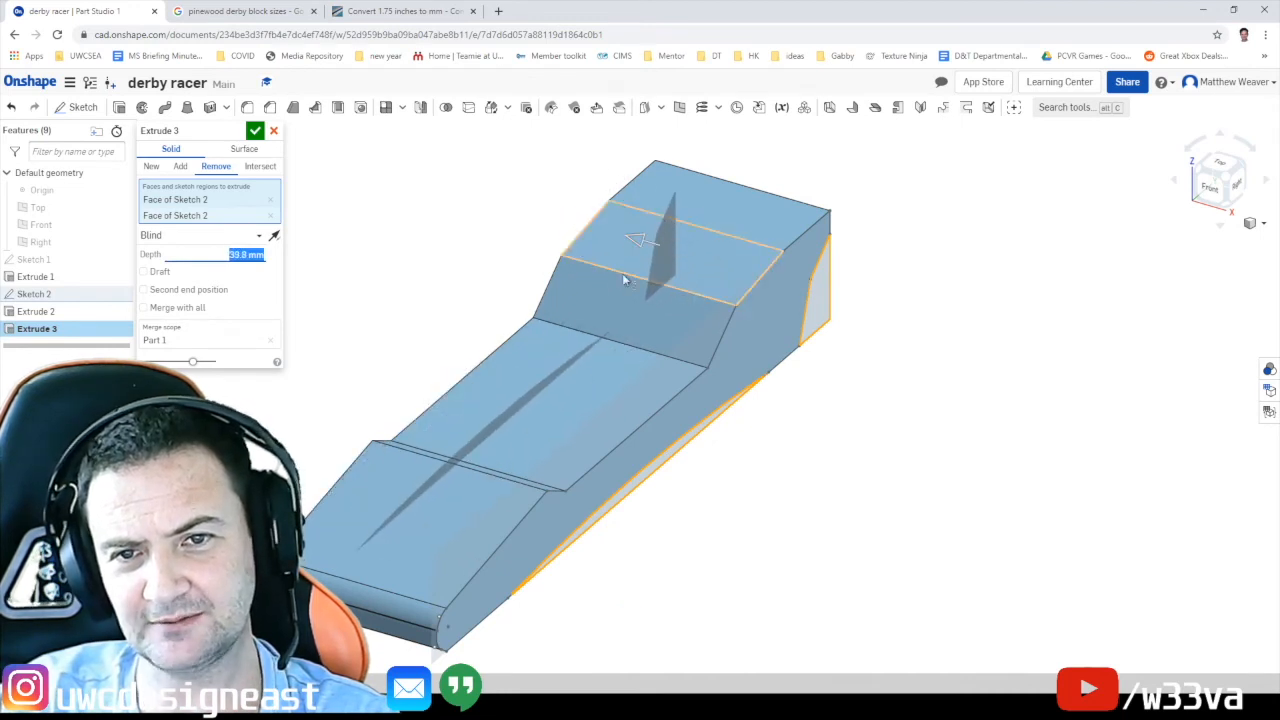
left_click_drag(618, 228, 507, 201)
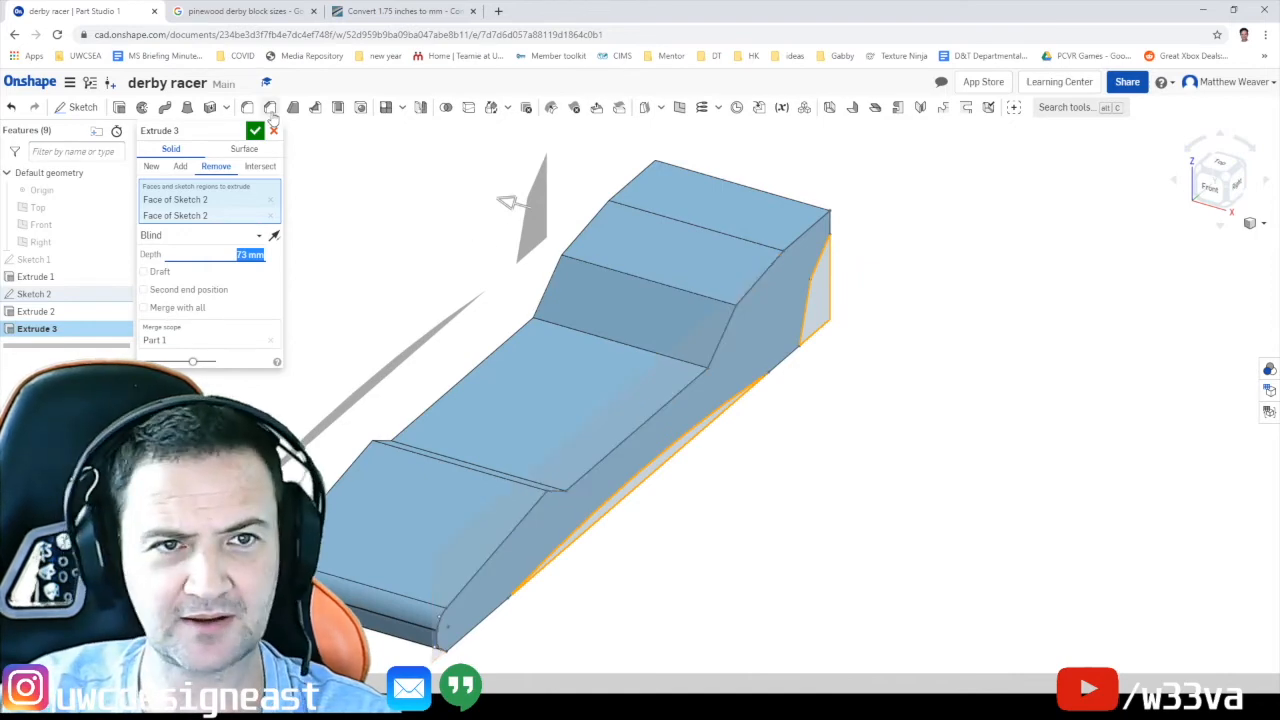
left_click(256, 133)
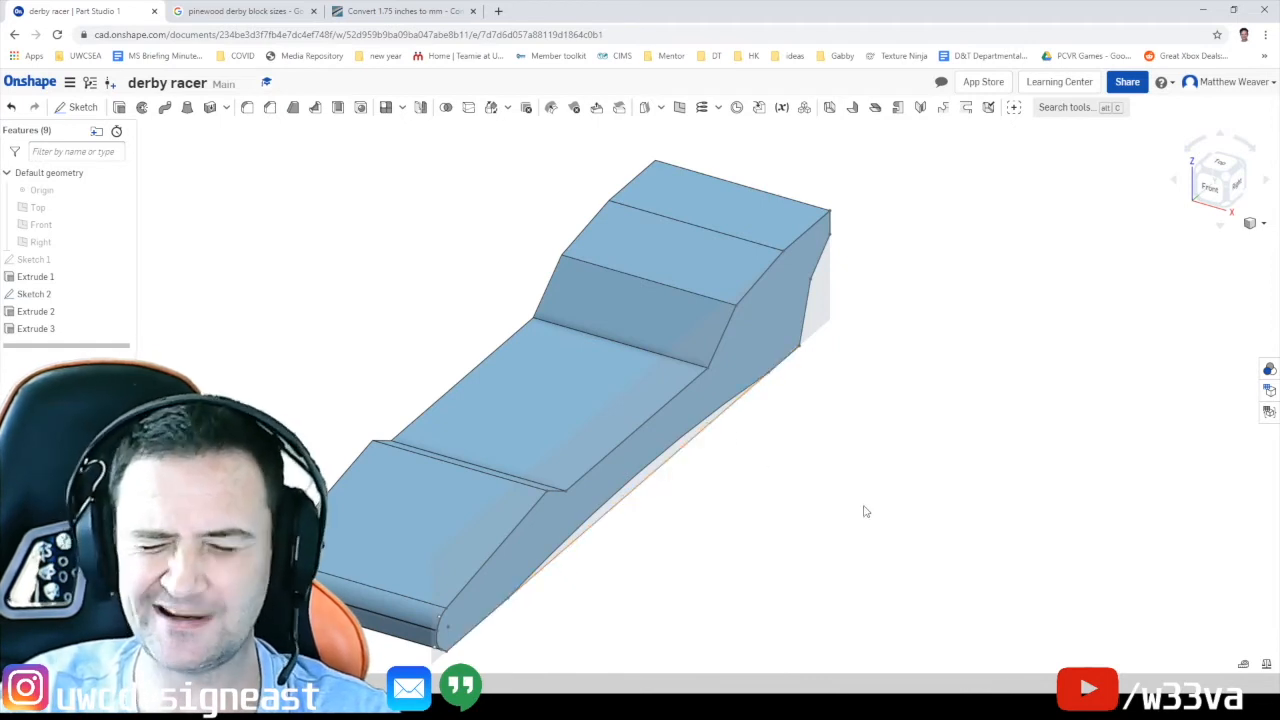
Examine the cut car body from below and in the right, front, top and isometric views
right_click_drag(866, 510, 1240, 376)
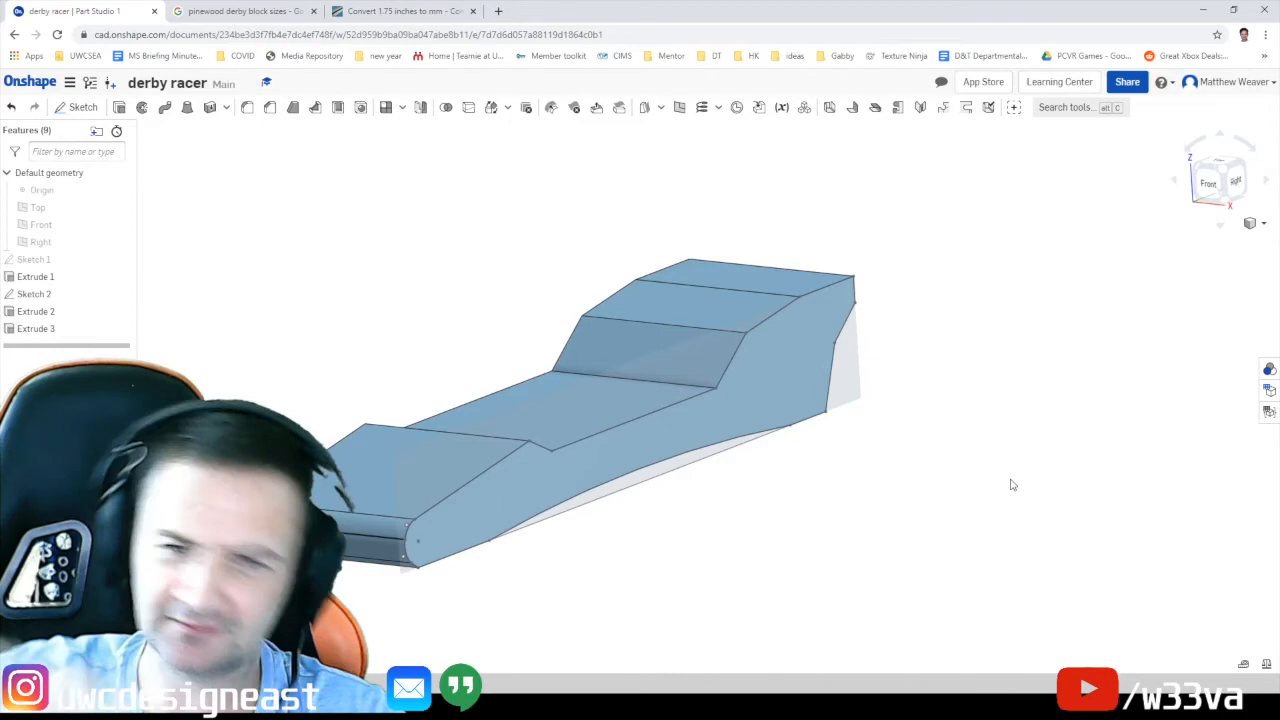
right_click_drag(1007, 483, 905, 470)
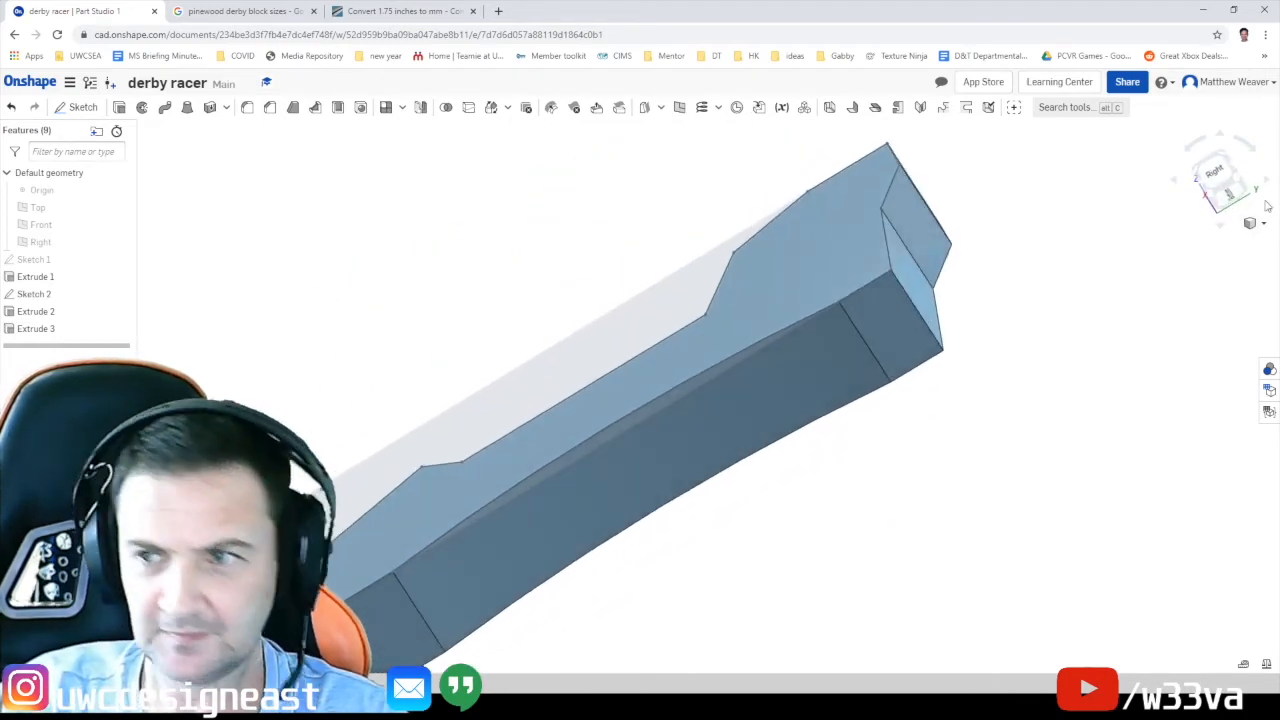
left_click(1218, 174)
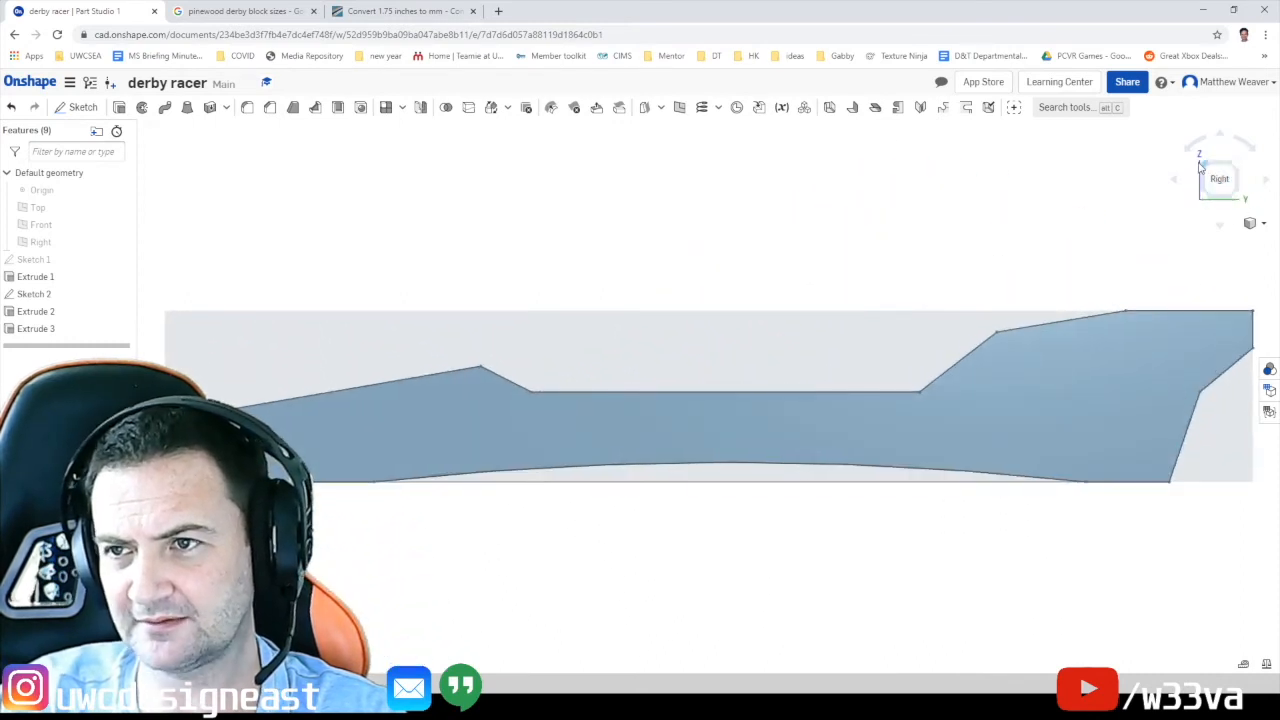
left_click(1205, 168)
scroll(809, 531, "down", 2)
scroll(809, 531, "up", 5)
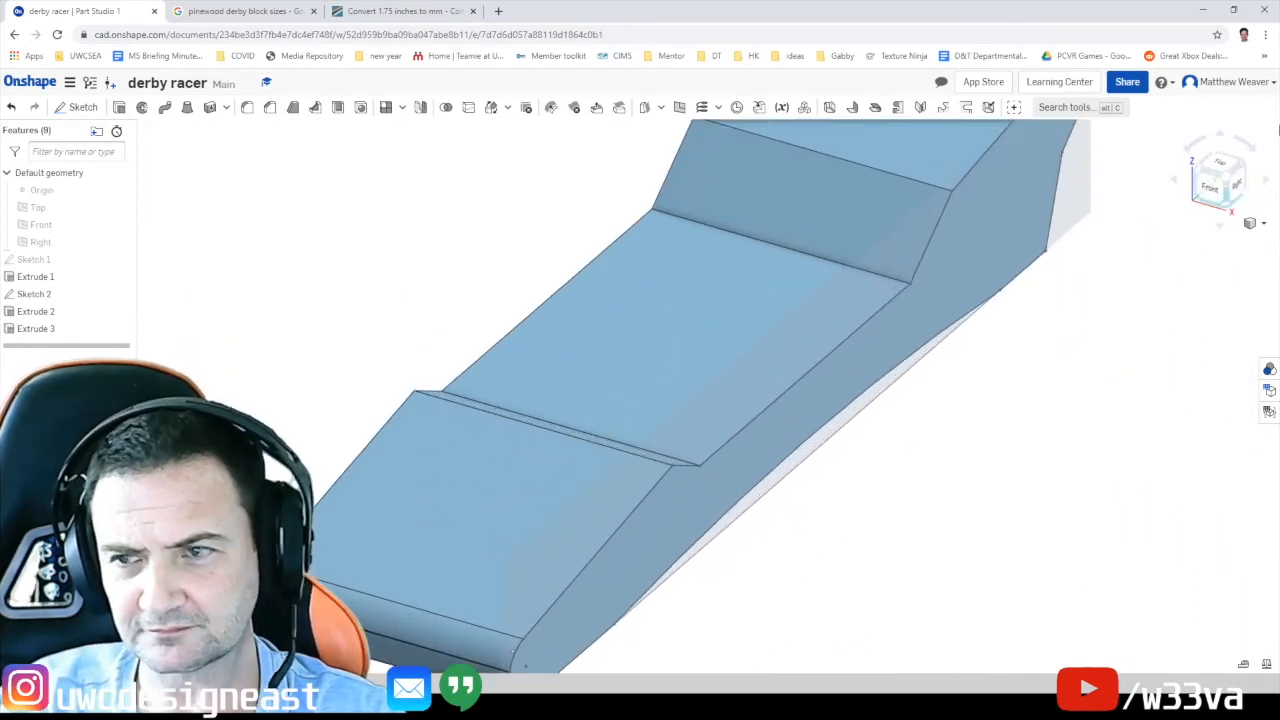
left_click(1240, 178)
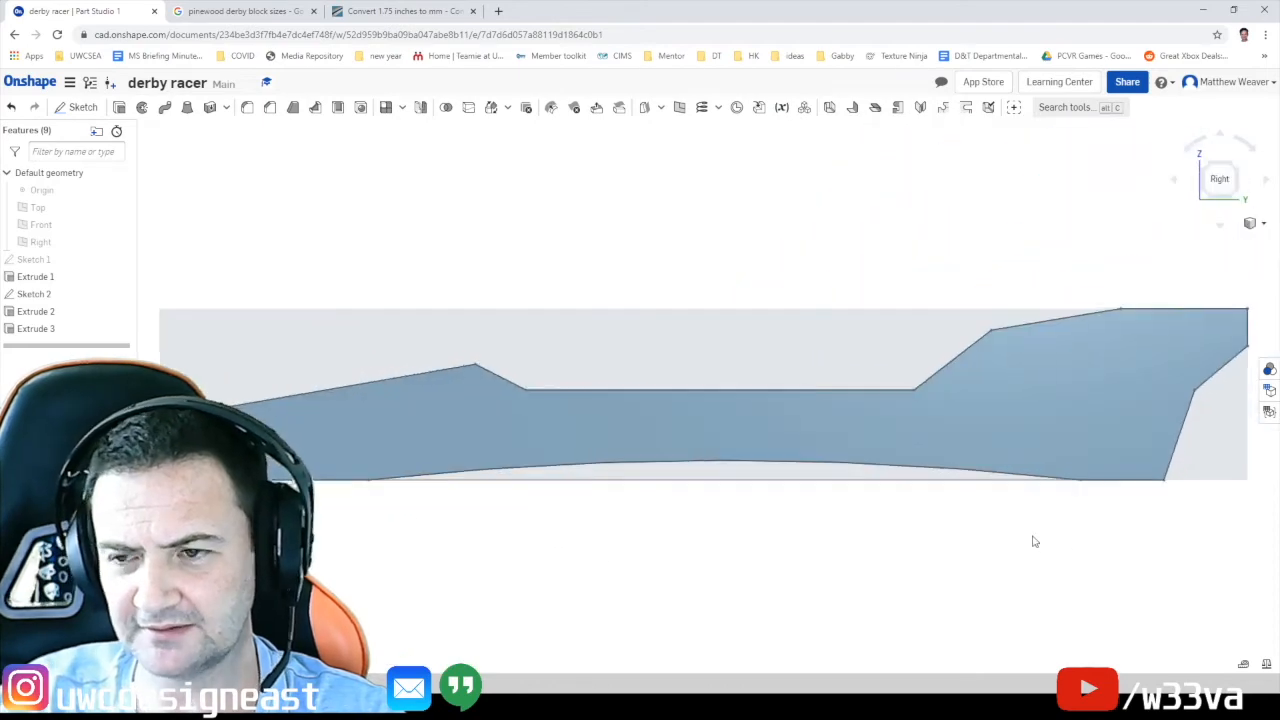
left_click(1206, 170)
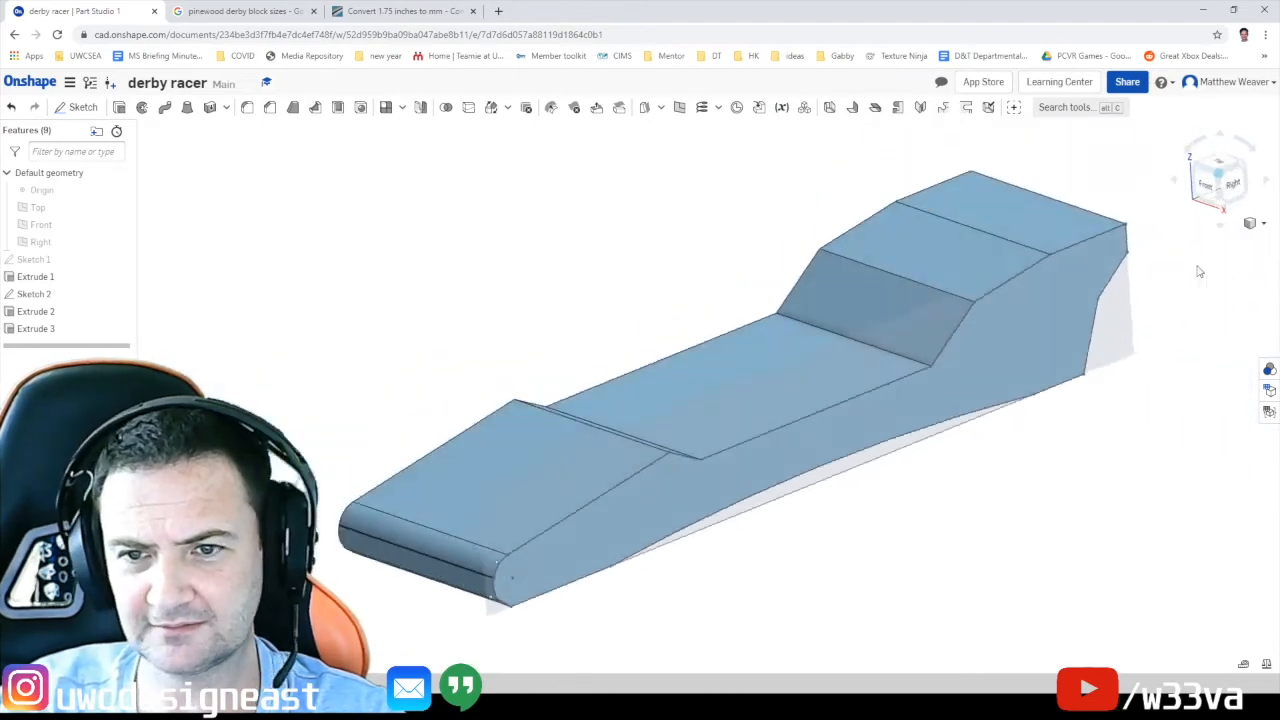
left_click(1213, 189)
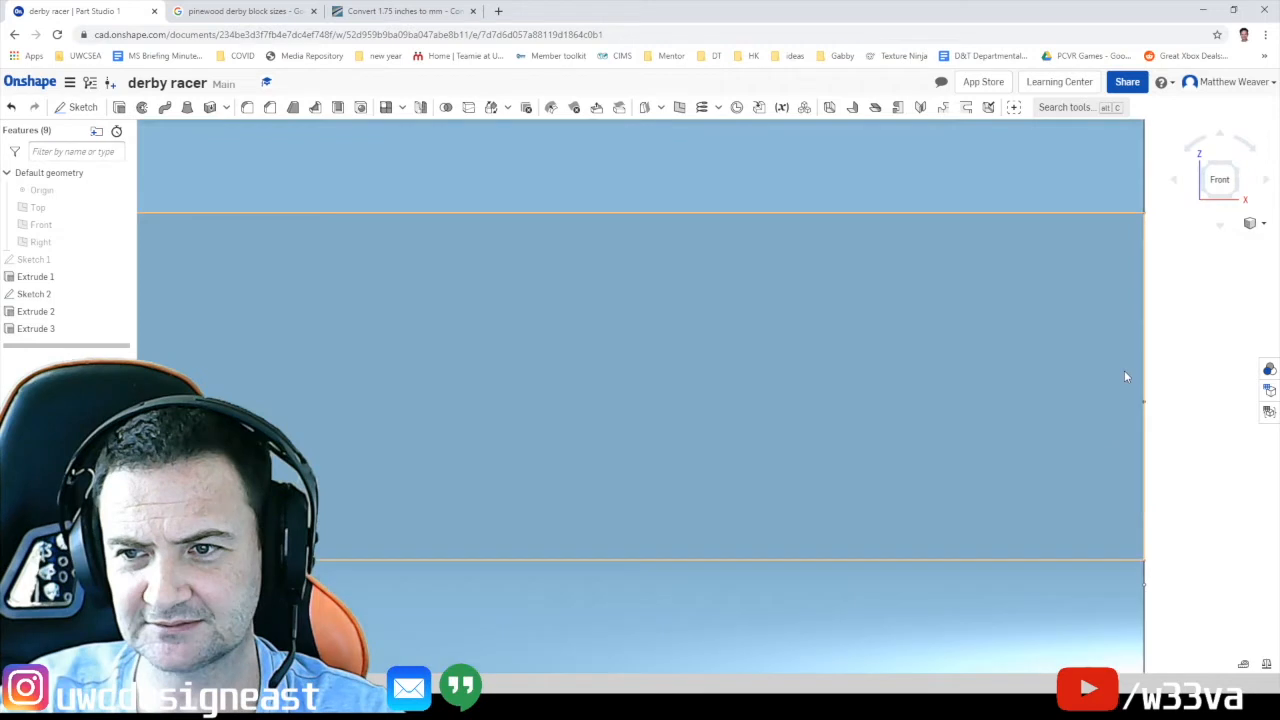
scroll(1124, 370, "down", 5)
middle_click_drag(1120, 314, 852, 330)
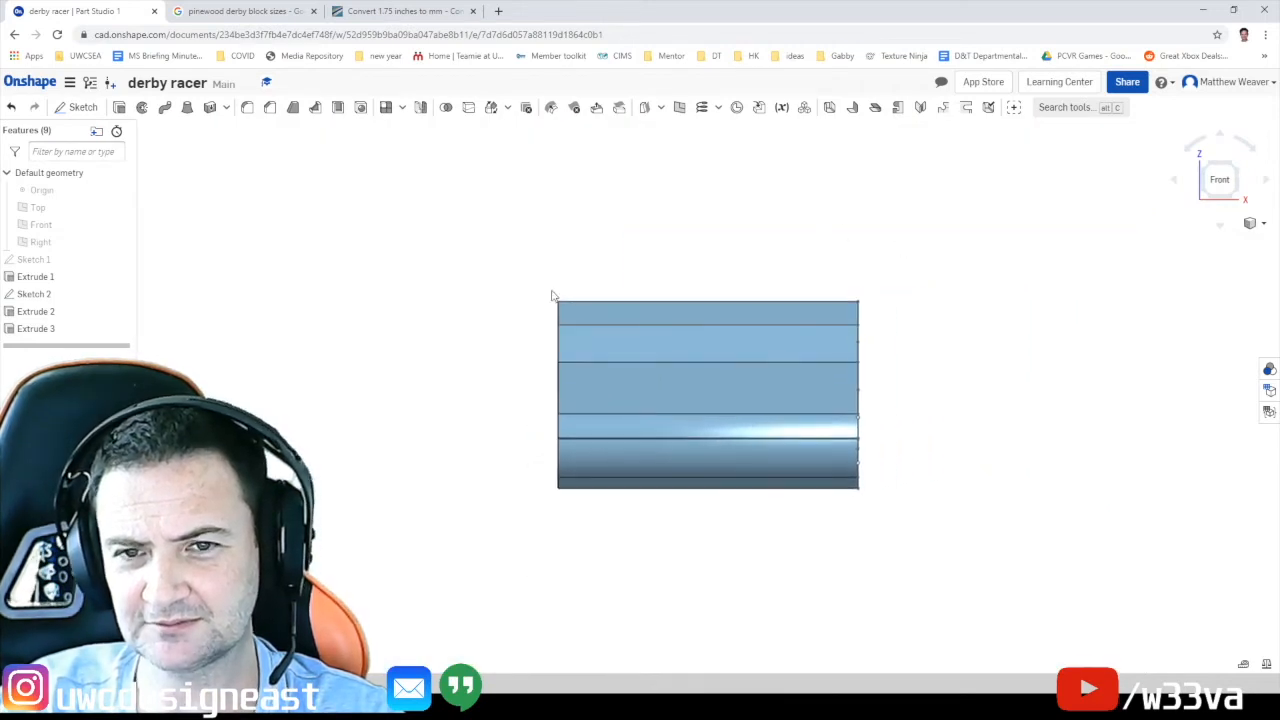
left_click(1228, 169)
left_click(1229, 168)
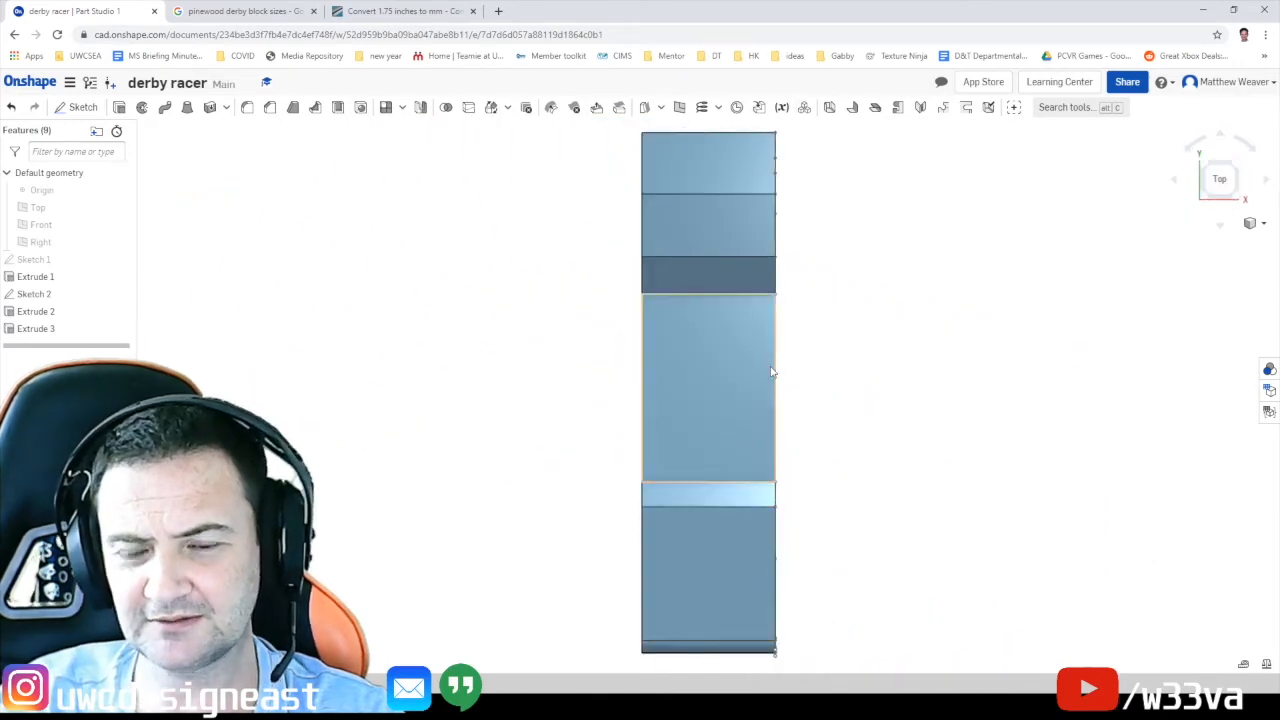
key("shift+7")
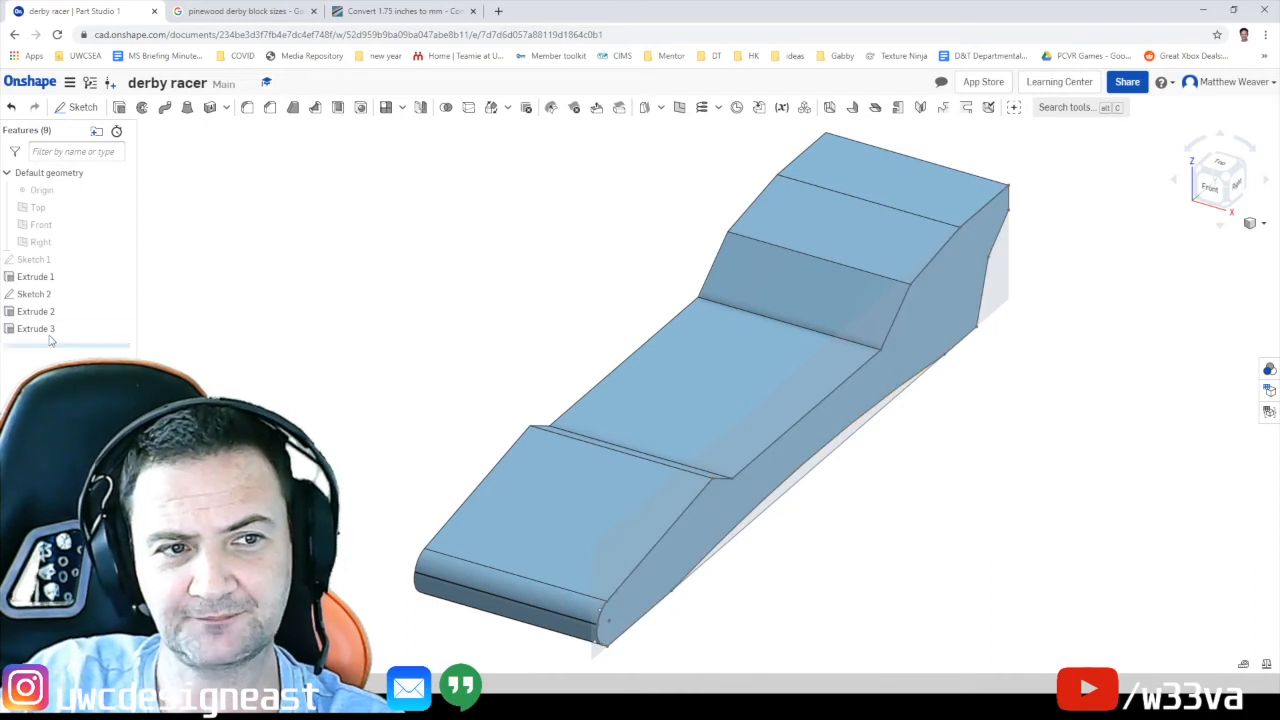
Hide the side profile sketch and show the Top plane
left_click(121, 294)
scroll(802, 434, "up", 1)
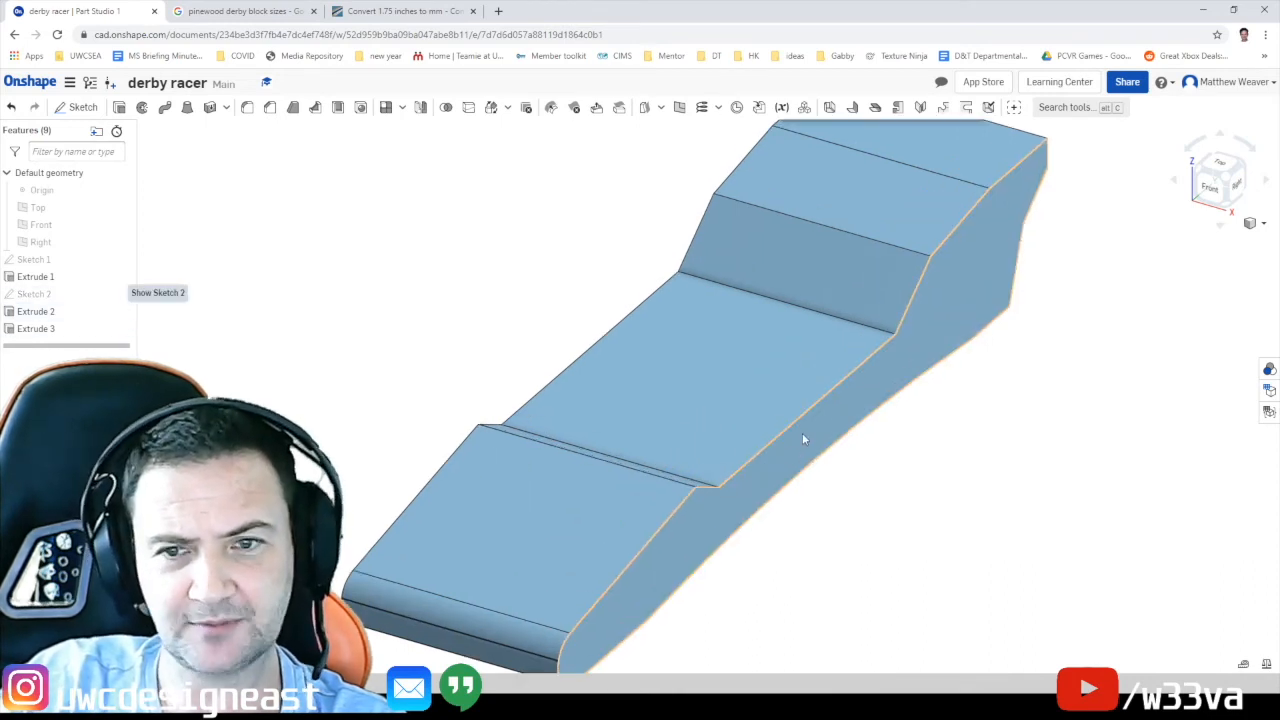
scroll(802, 434, "down", 2)
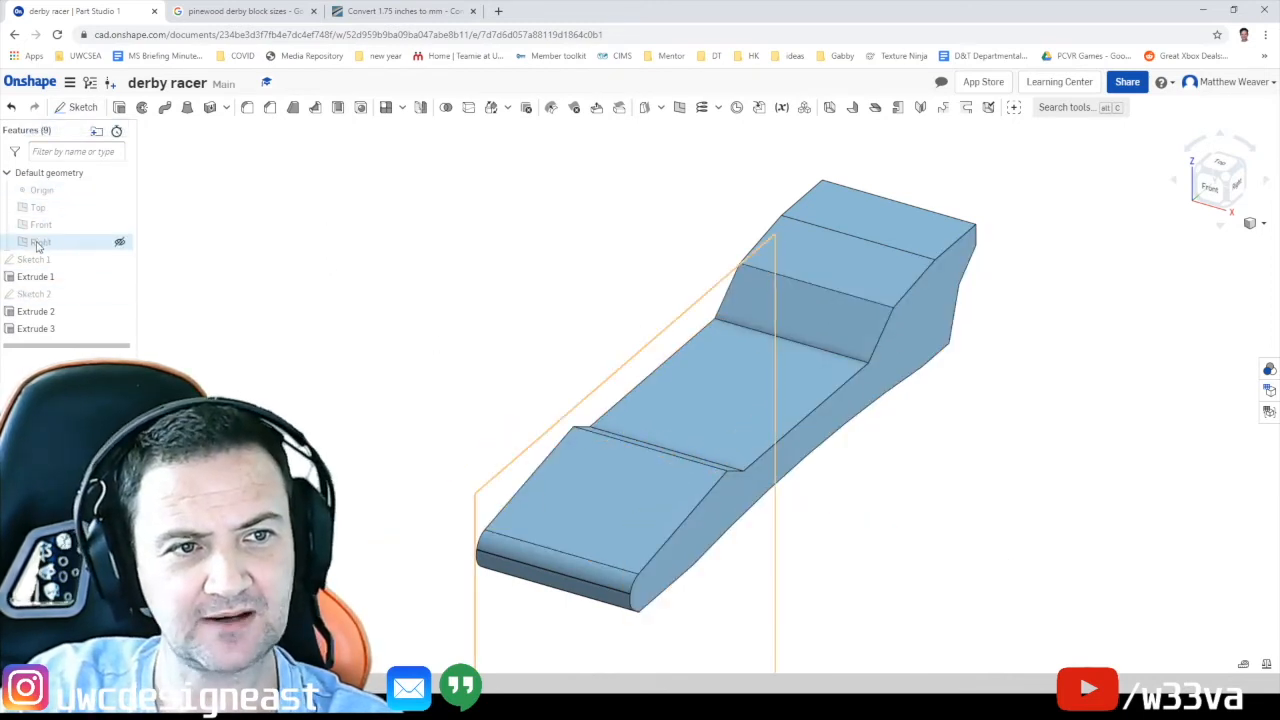
left_click(120, 209)
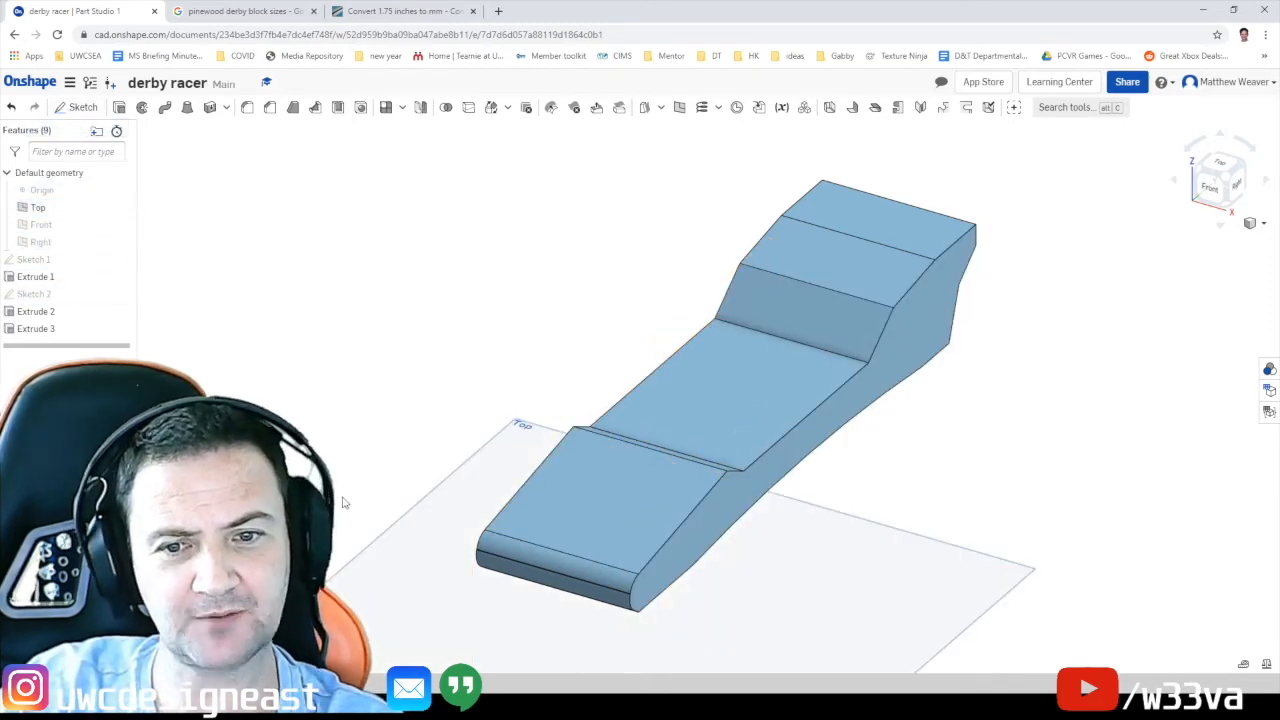
Start a new sketch on the Top plane and view the car body from above
left_click(78, 108)
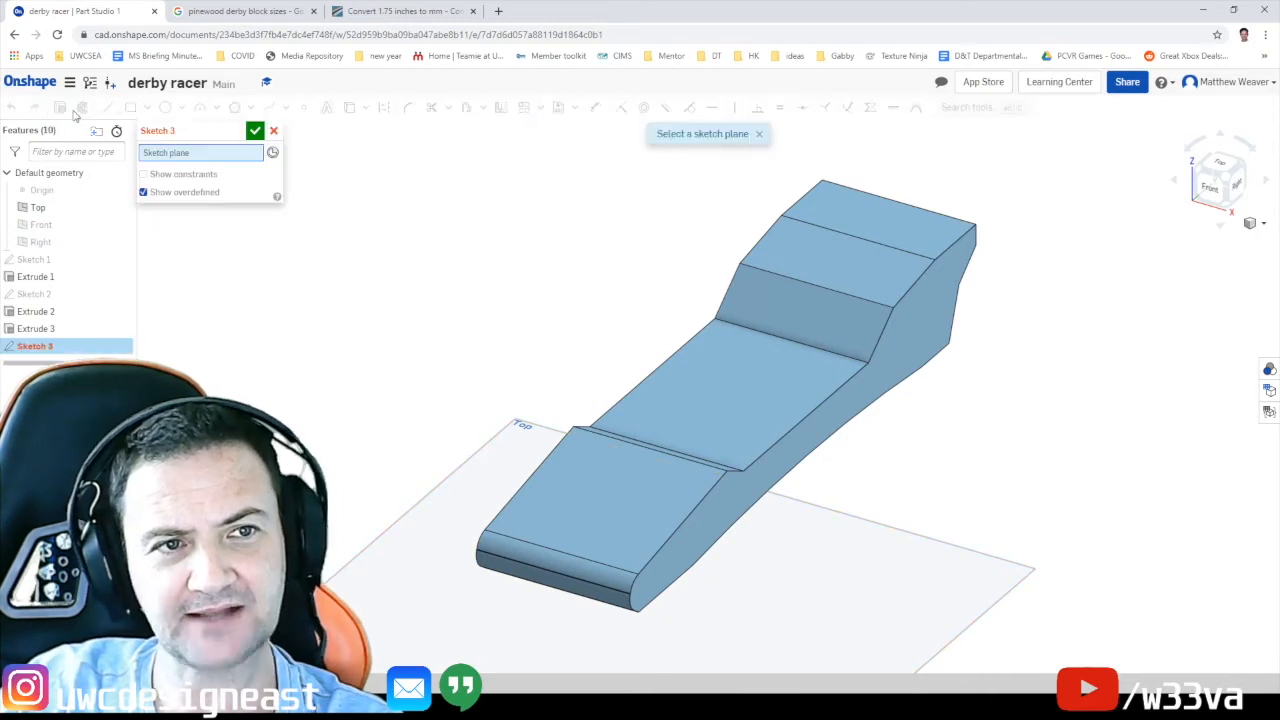
left_click(476, 516)
left_click(1219, 168)
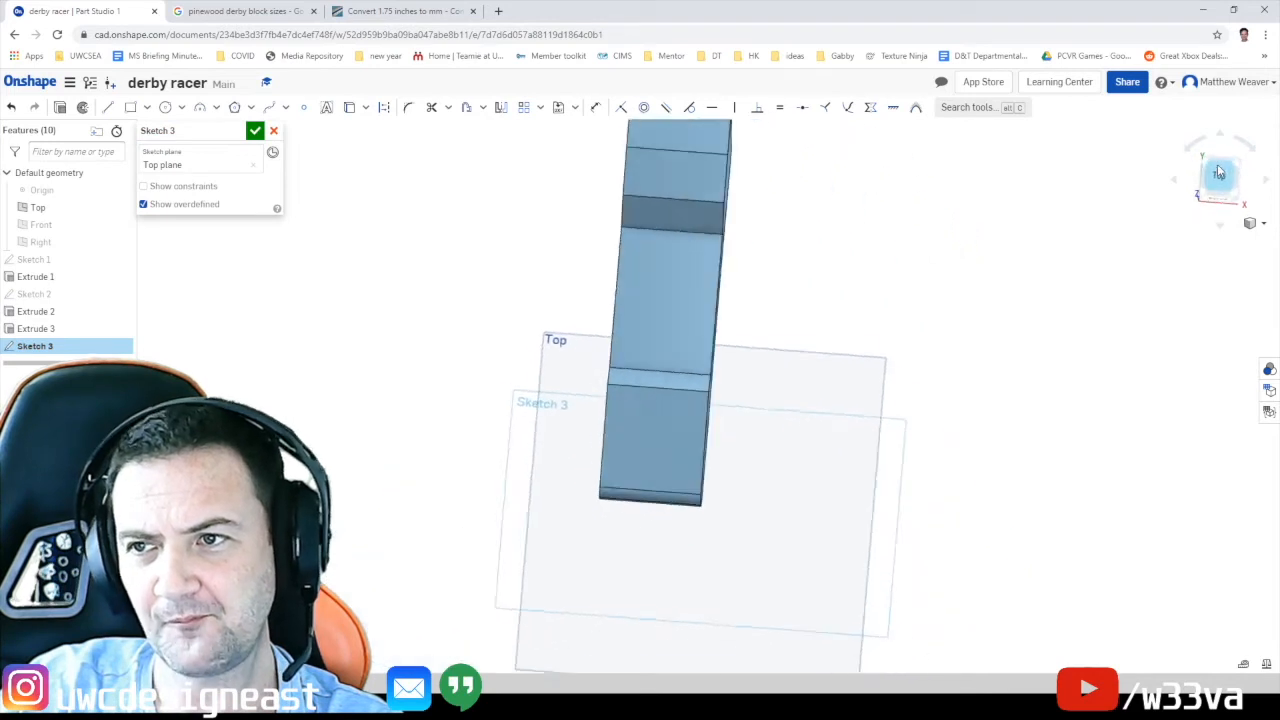
scroll(717, 252, "up", 1)
scroll(717, 250, "down", 1)
middle_click_drag(732, 231, 727, 250)
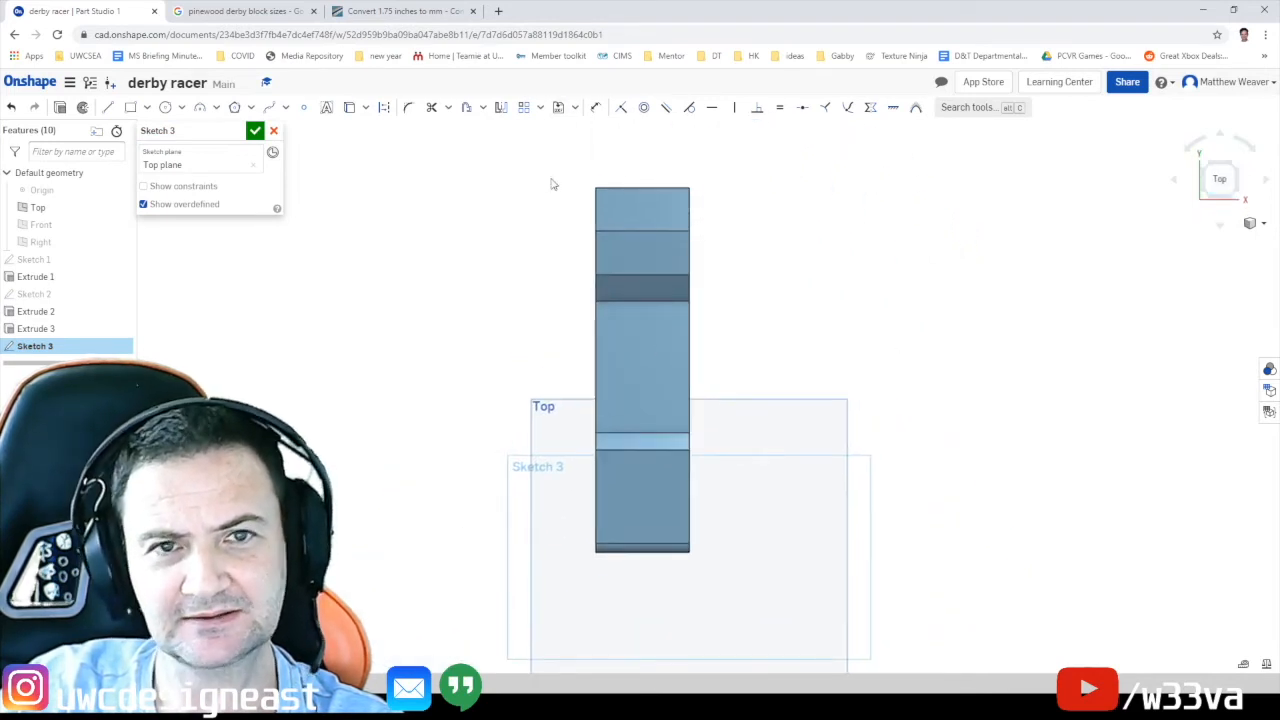
scroll(713, 207, "up", 2)
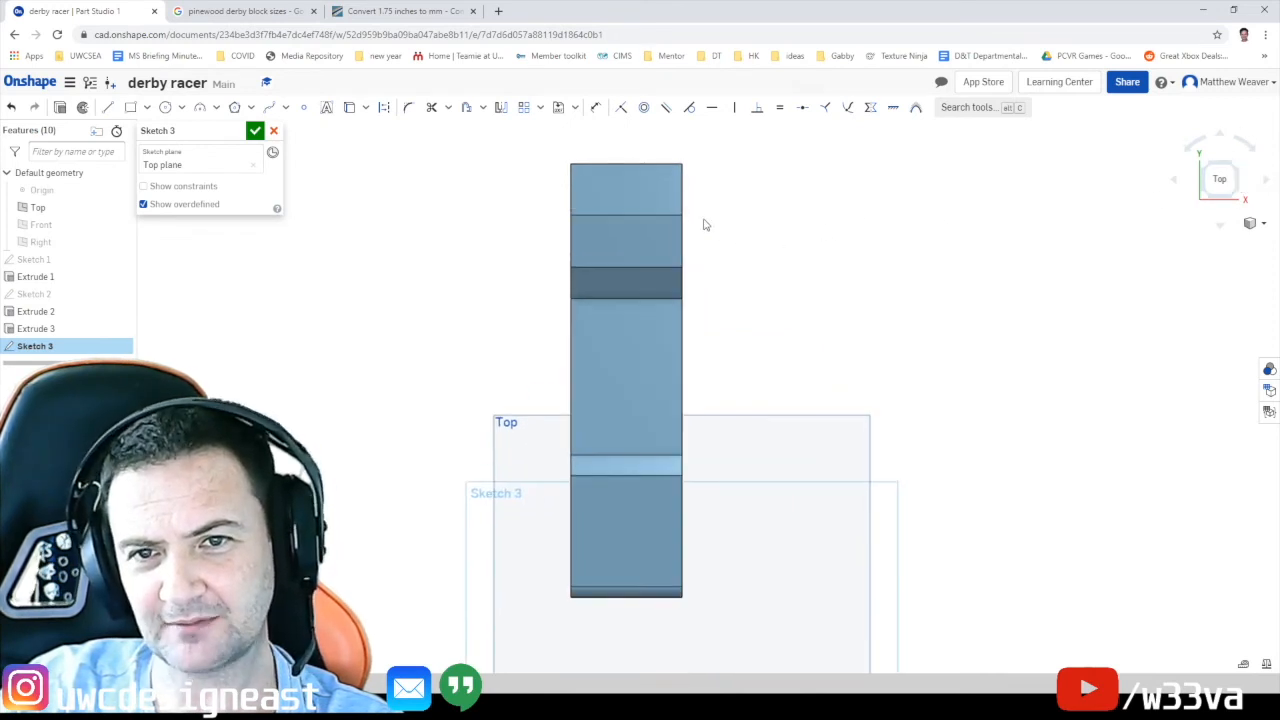
Sketch a rectangle about 10 by 22 mm overlapping the upper-left corner of the car body in the plan view
left_click(1267, 187)
left_click(1267, 187)
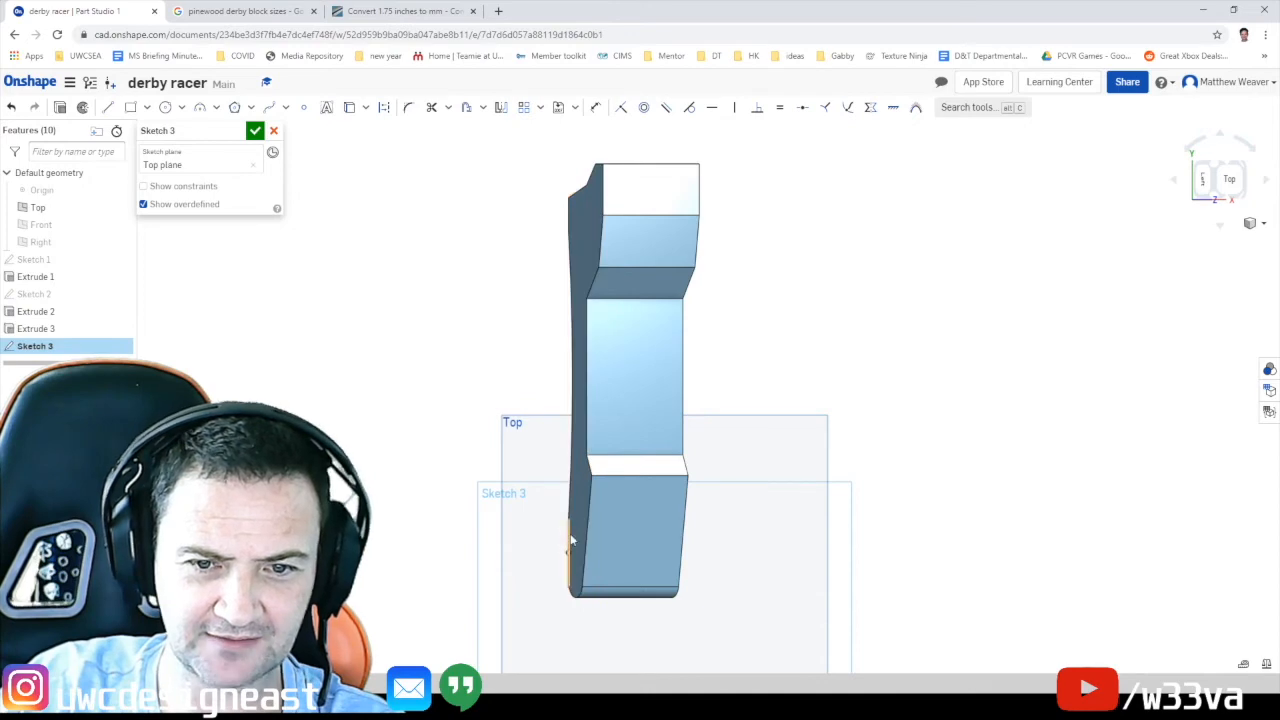
key("n")
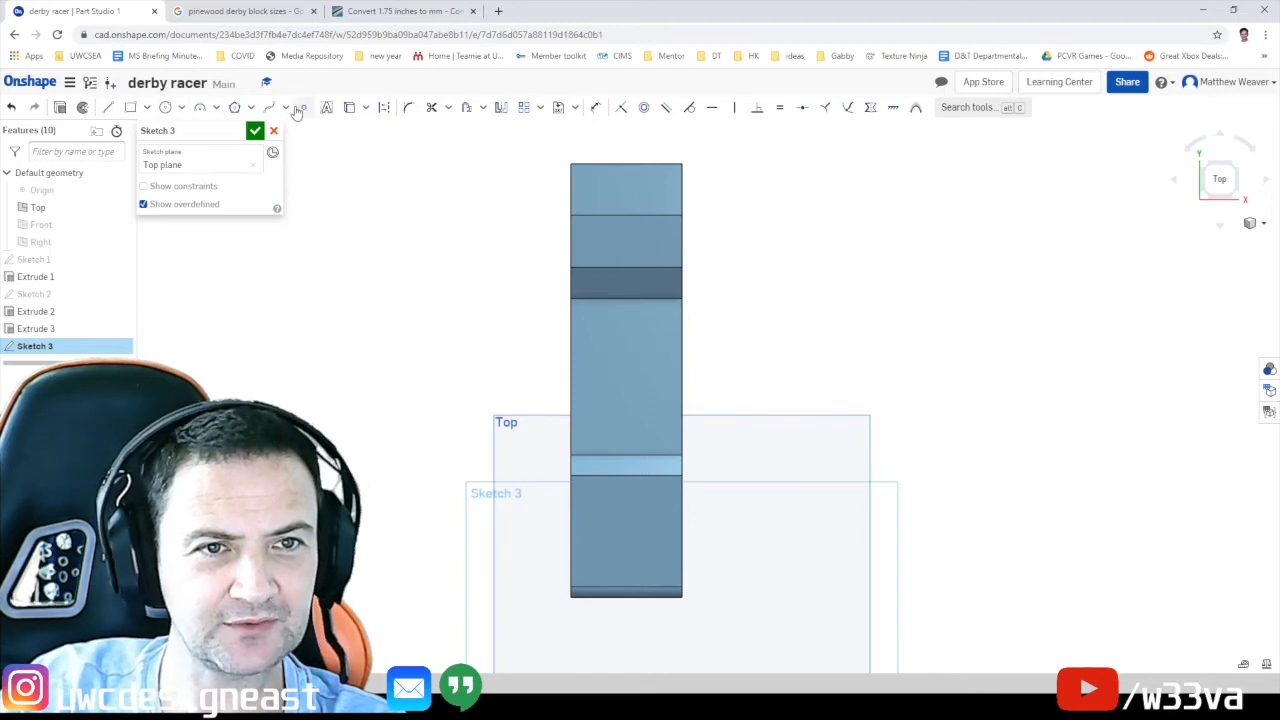
left_click(132, 109)
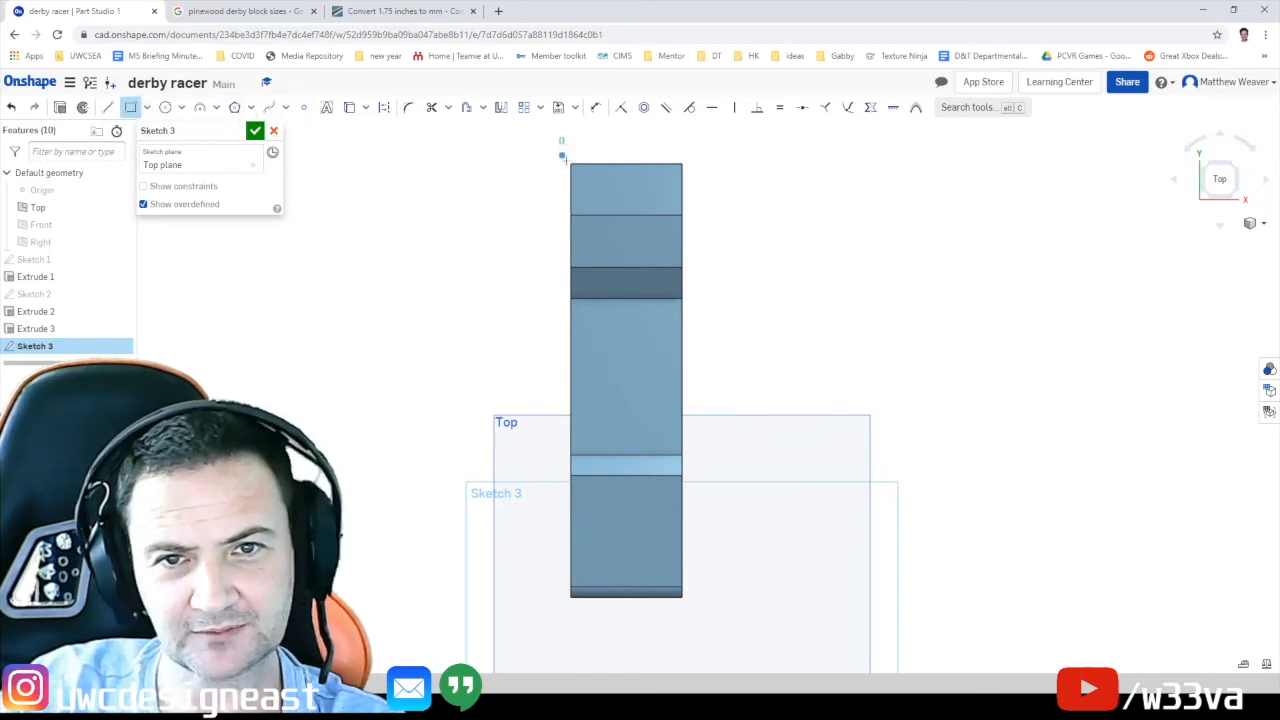
left_click(585, 208)
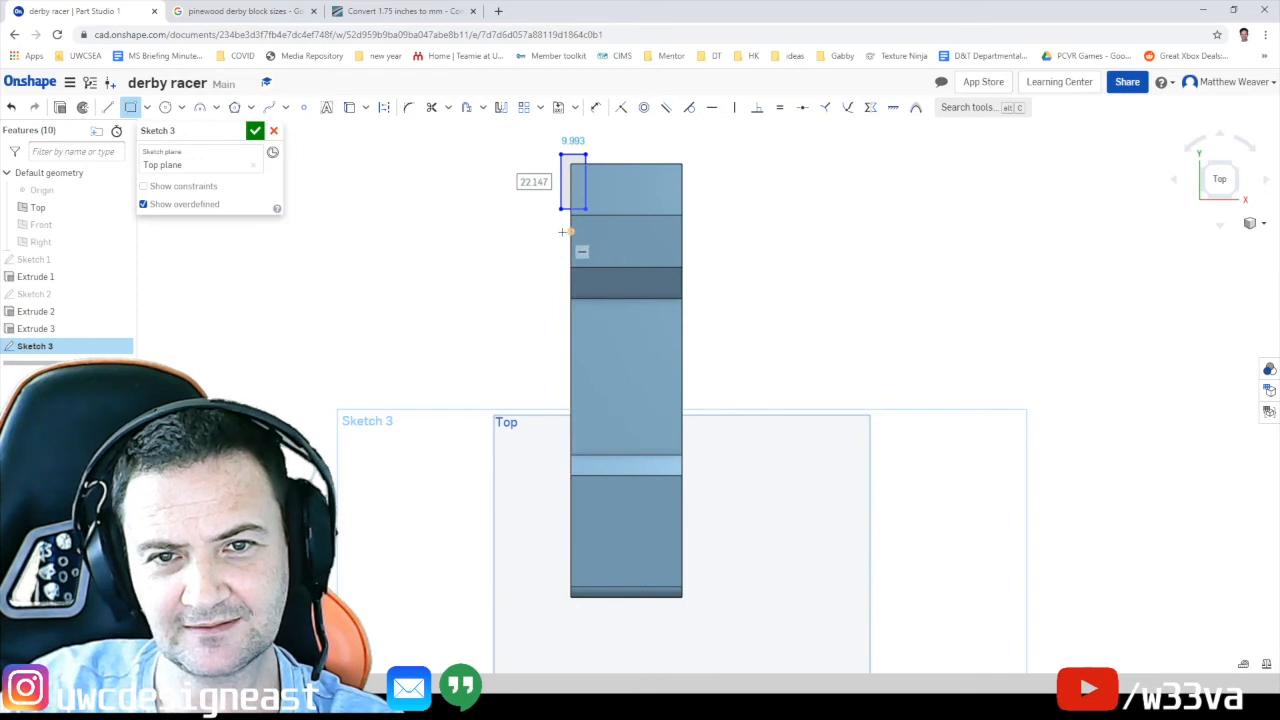
Continue down the body's left edge with 10 mm wide rectangles about 125 mm, 26 mm and 116 mm long, offset to mark the axle gaps
left_click(560, 208)
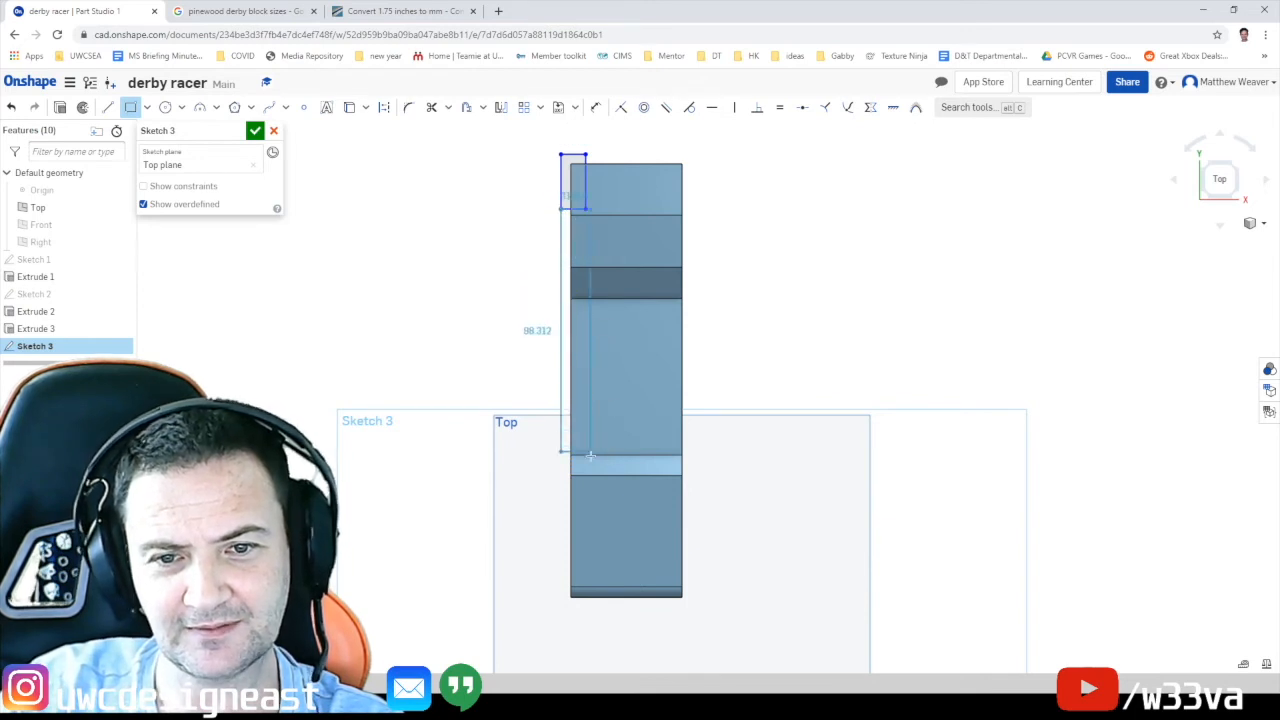
left_click(581, 517)
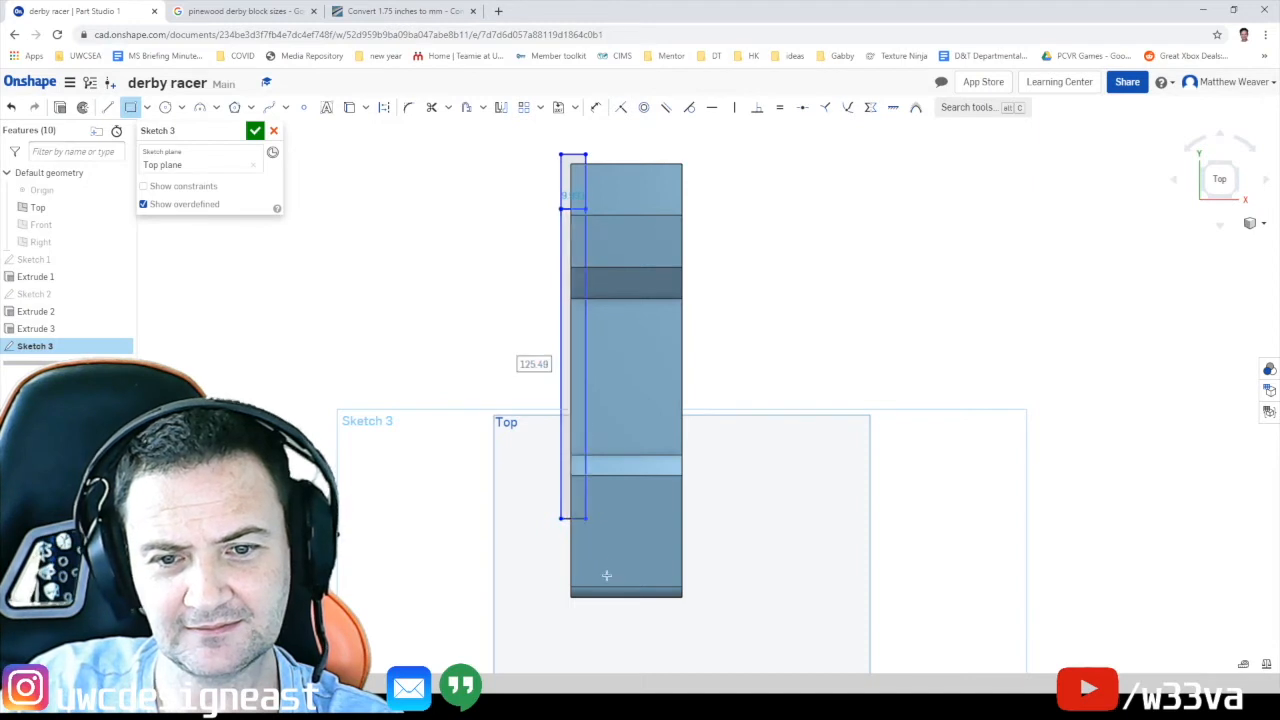
left_click(560, 517)
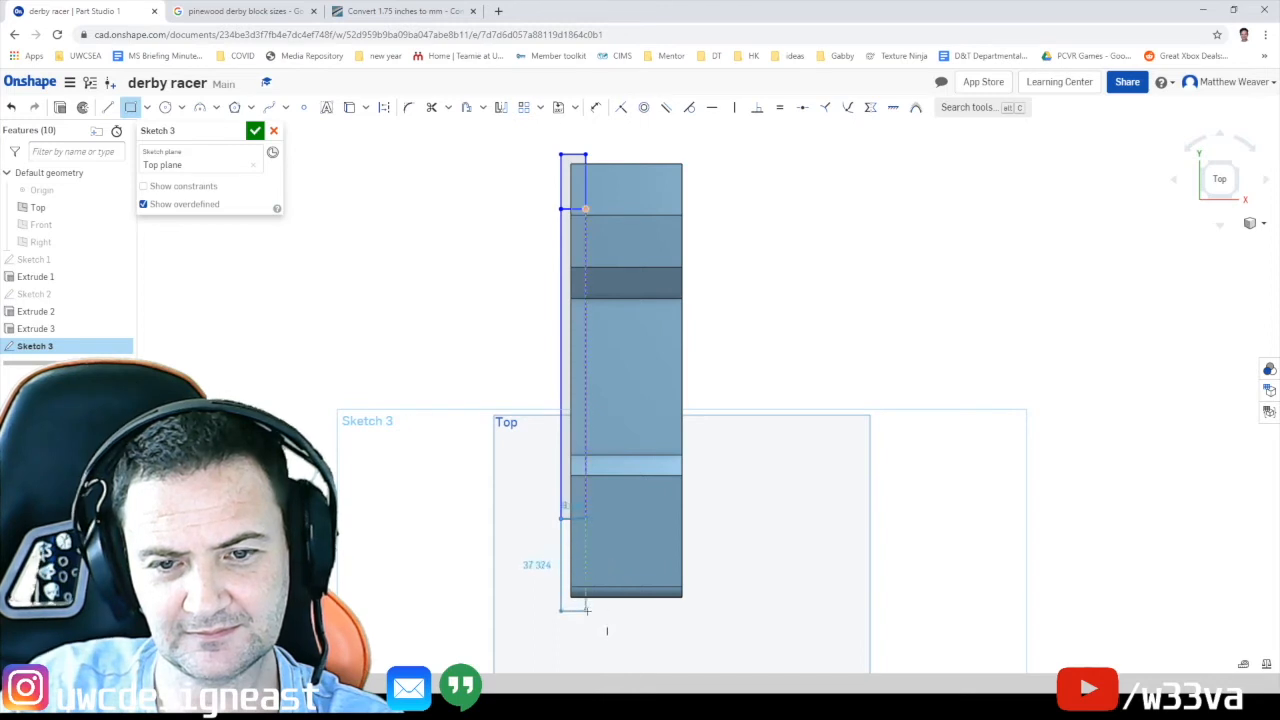
left_click(587, 609)
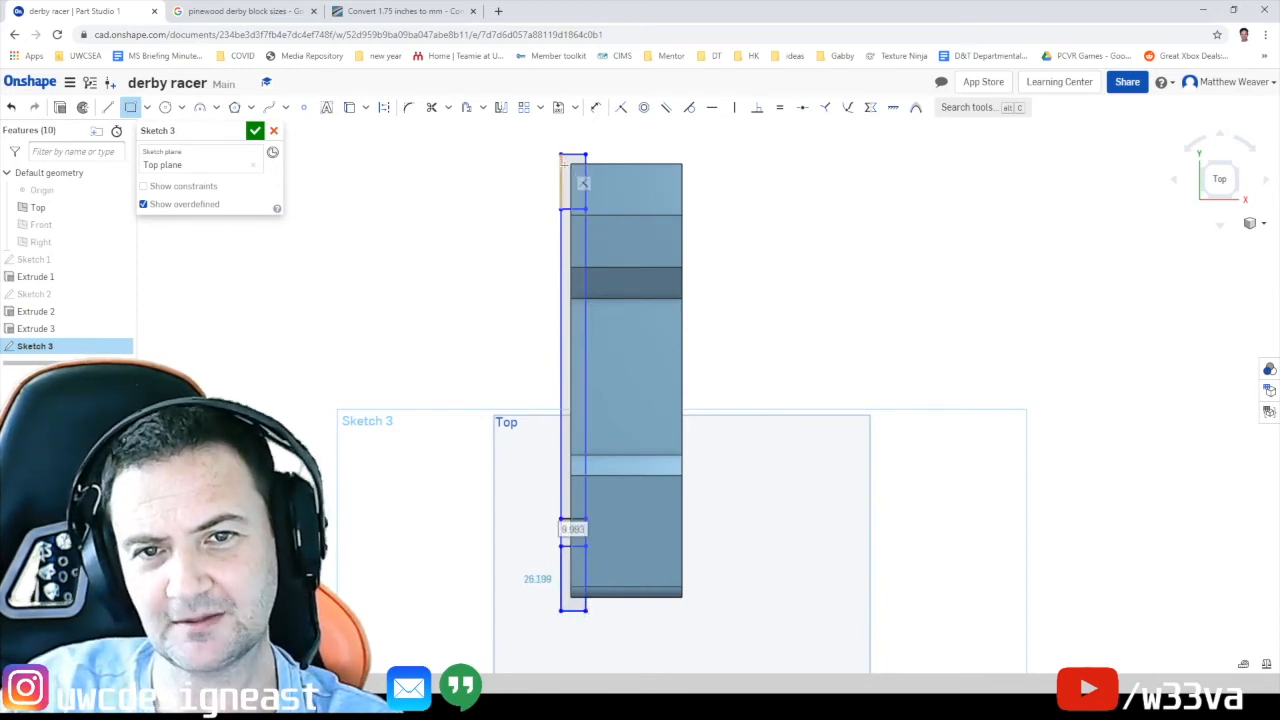
left_click(566, 220)
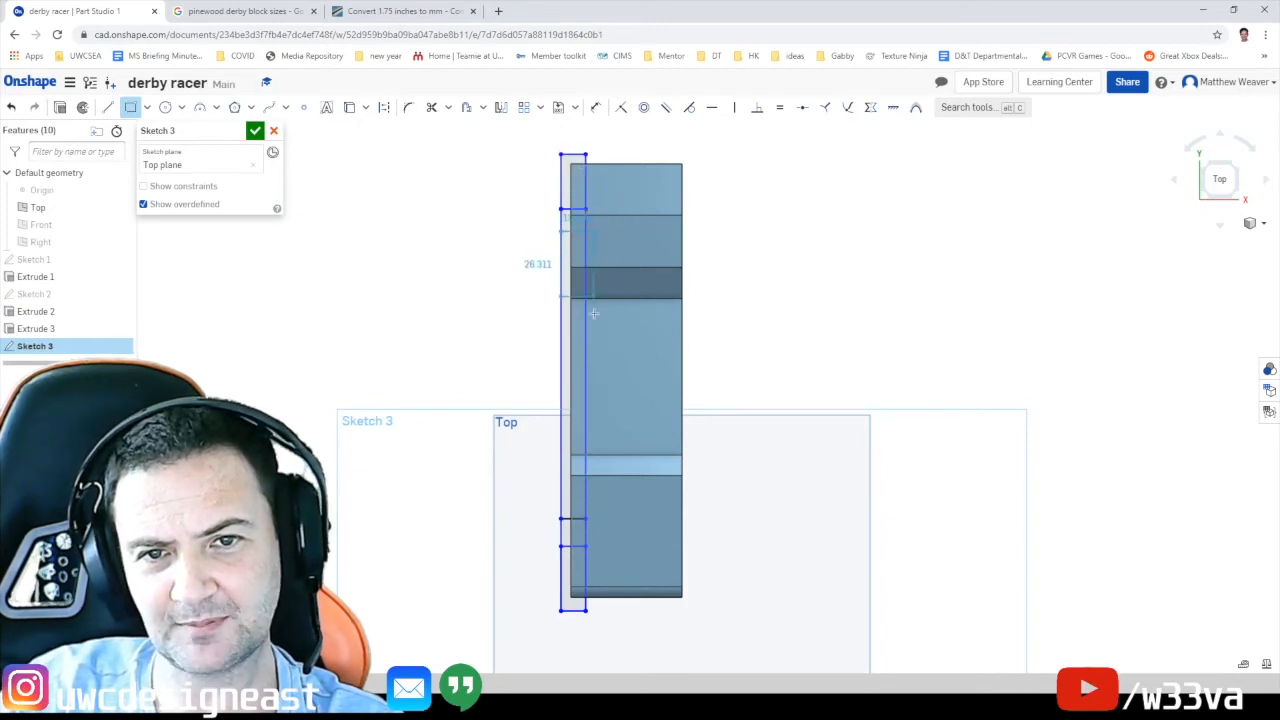
left_click(584, 519)
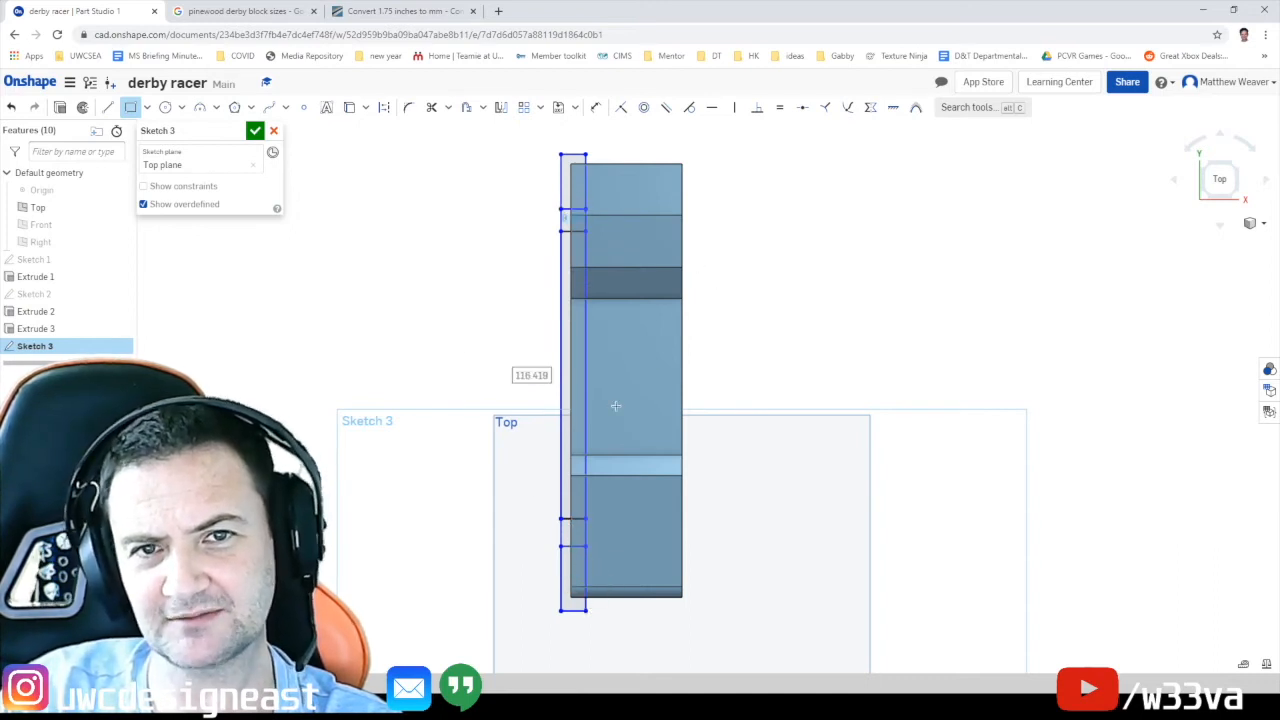
Sketch a horizontal line about 45 mm long across the body's upper end, from corner to corner
left_click(503, 107)
scroll(583, 148, "up", 1)
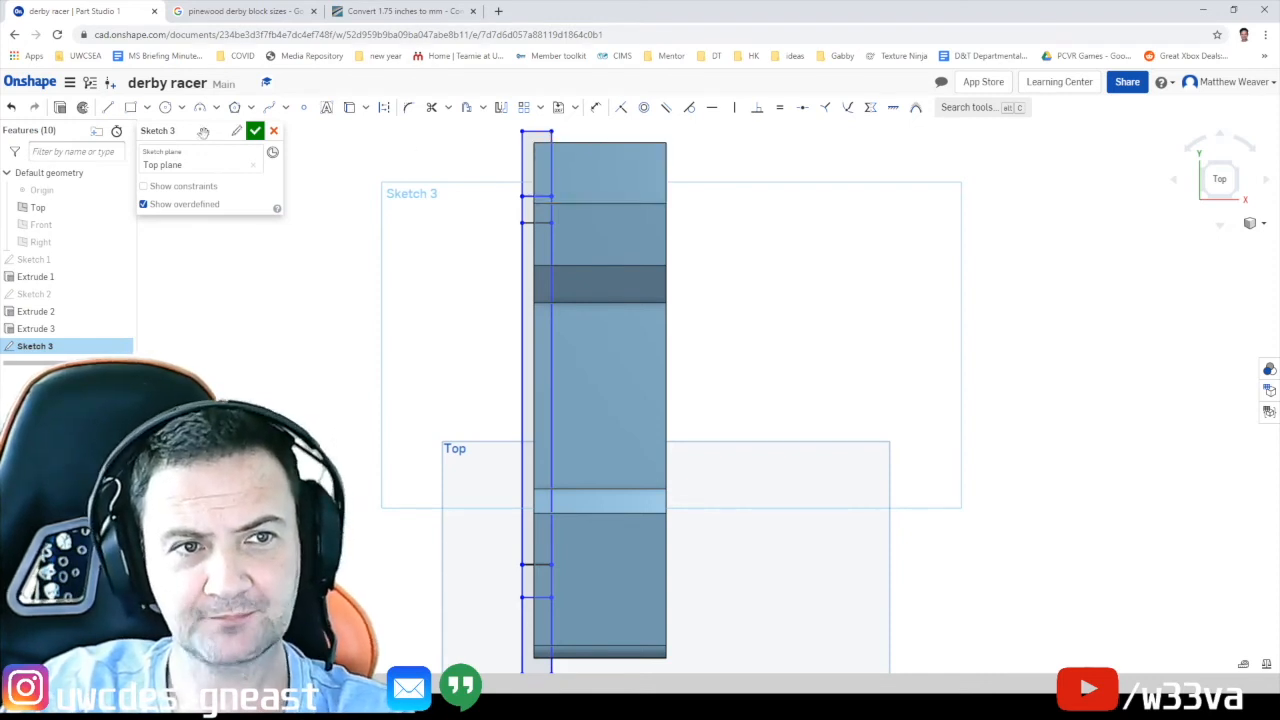
left_click(108, 107)
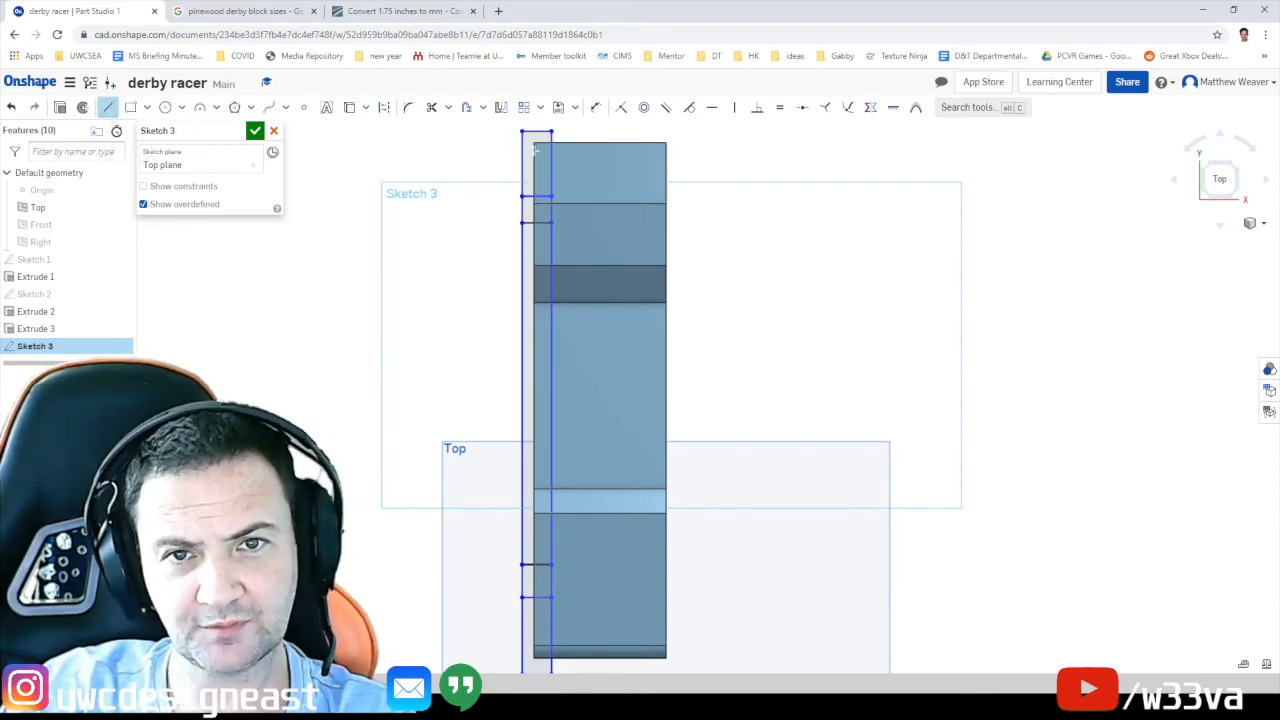
scroll(537, 145, "down", 5)
scroll(545, 161, "up", 10)
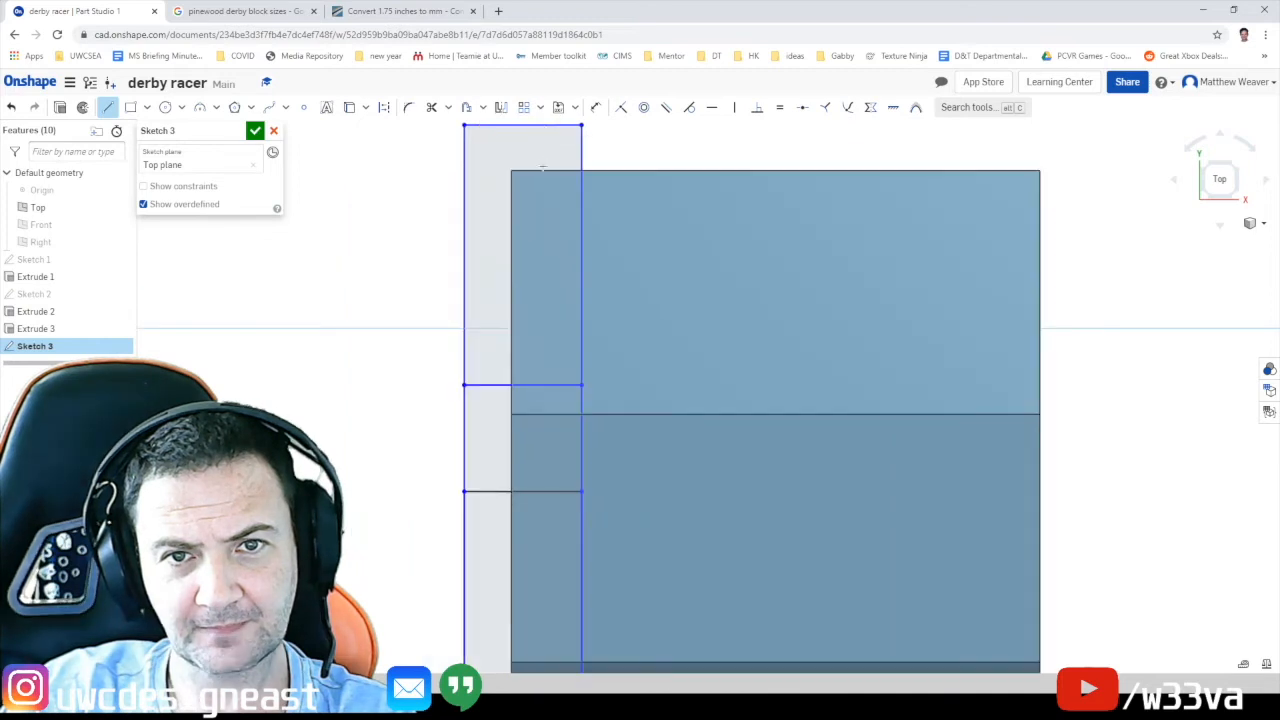
scroll(514, 172, "up", 3)
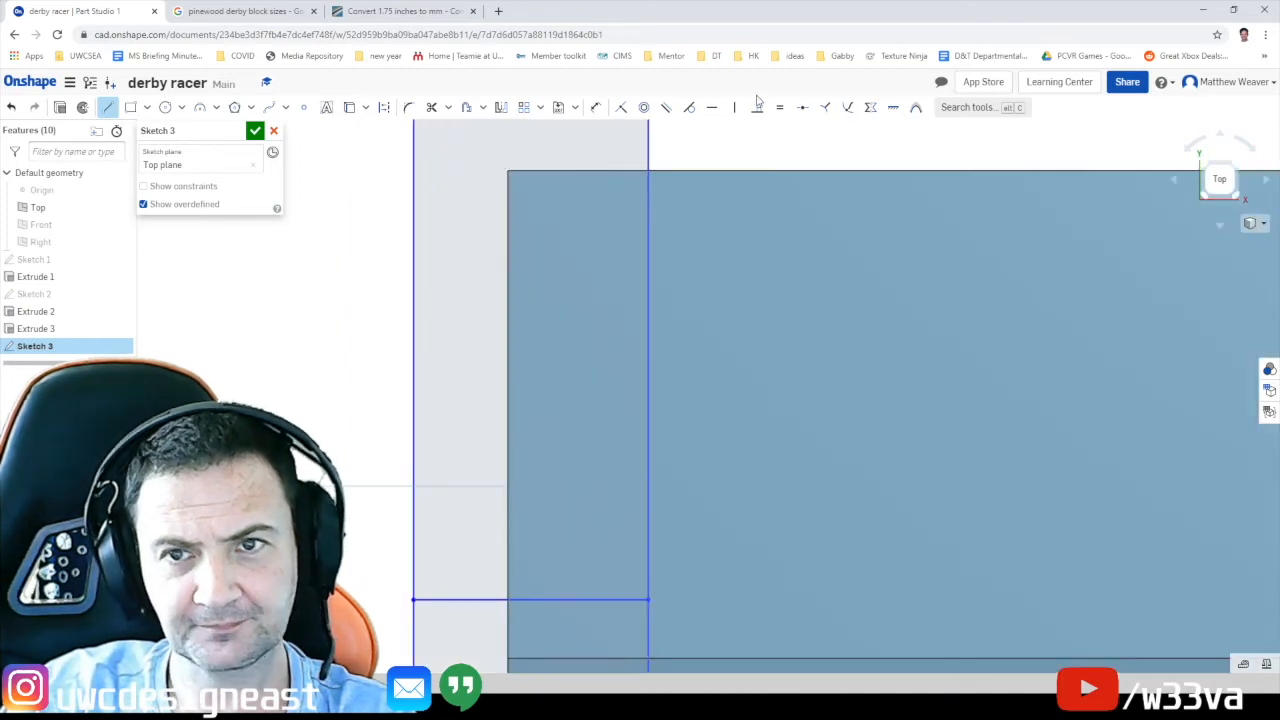
middle_click_drag(956, 218, 292, 318)
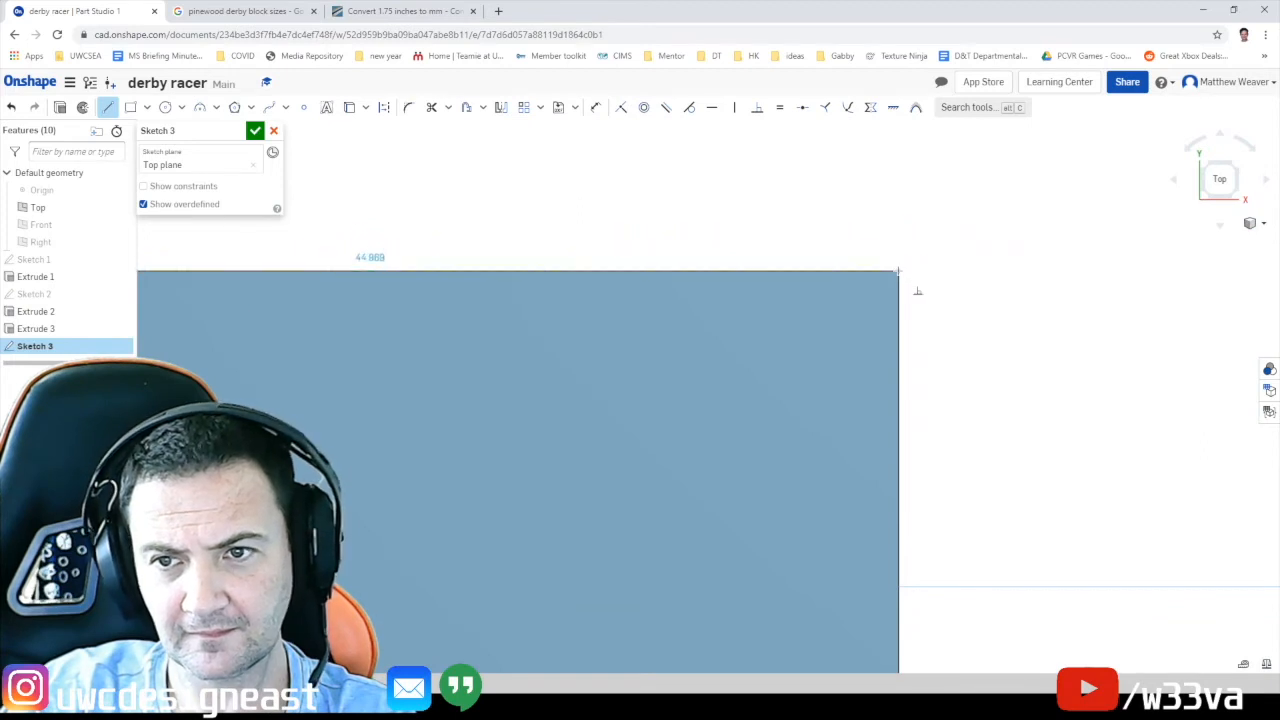
scroll(623, 332, "down", 3)
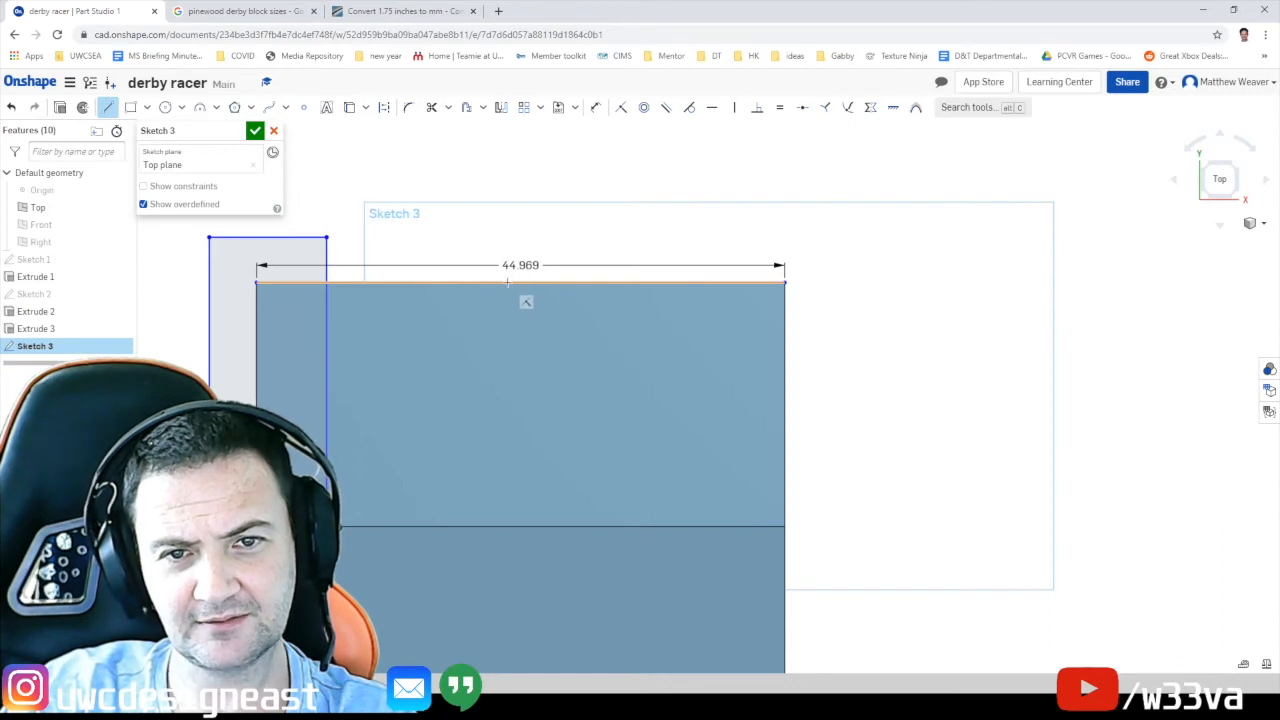
Sketch a vertical centre line about 179 mm long from the midpoint of the end line to just past the body's lower end
left_click(519, 284)
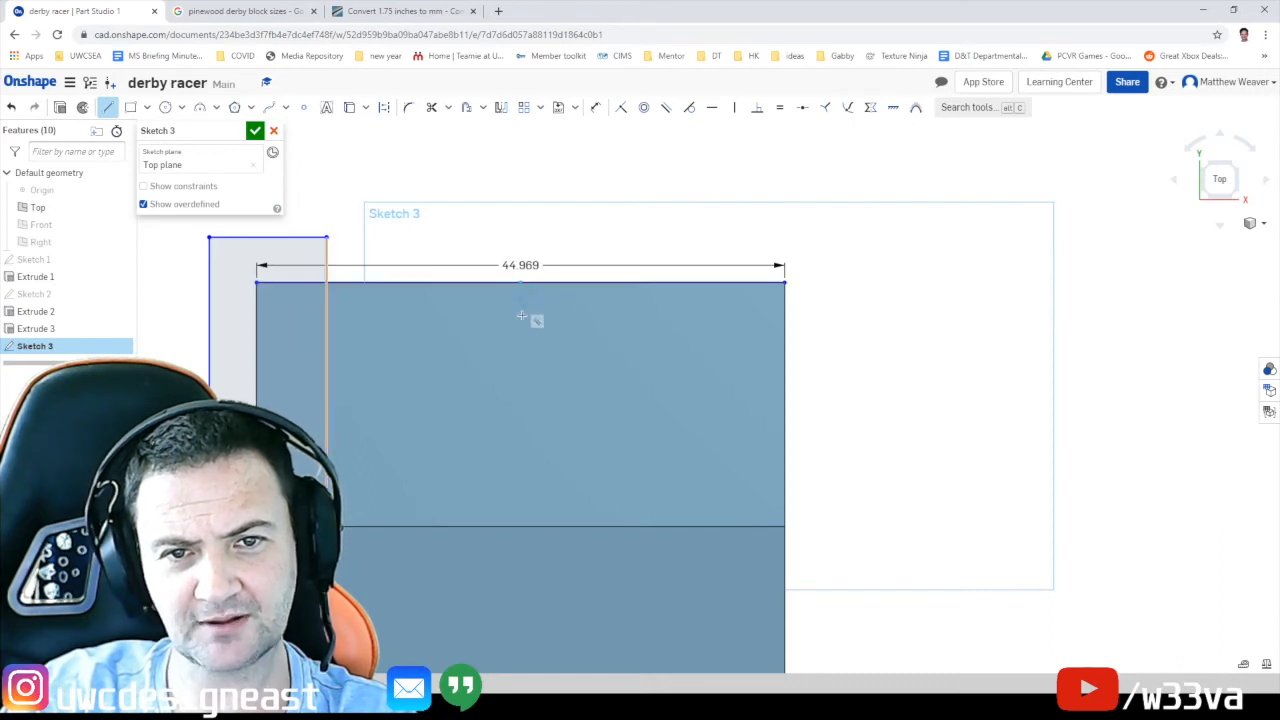
scroll(558, 492, "up", 1)
middle_click_drag(558, 492, 556, 317)
scroll(556, 317, "down", 6)
scroll(557, 351, "down", 3)
middle_click_drag(563, 506, 583, 294)
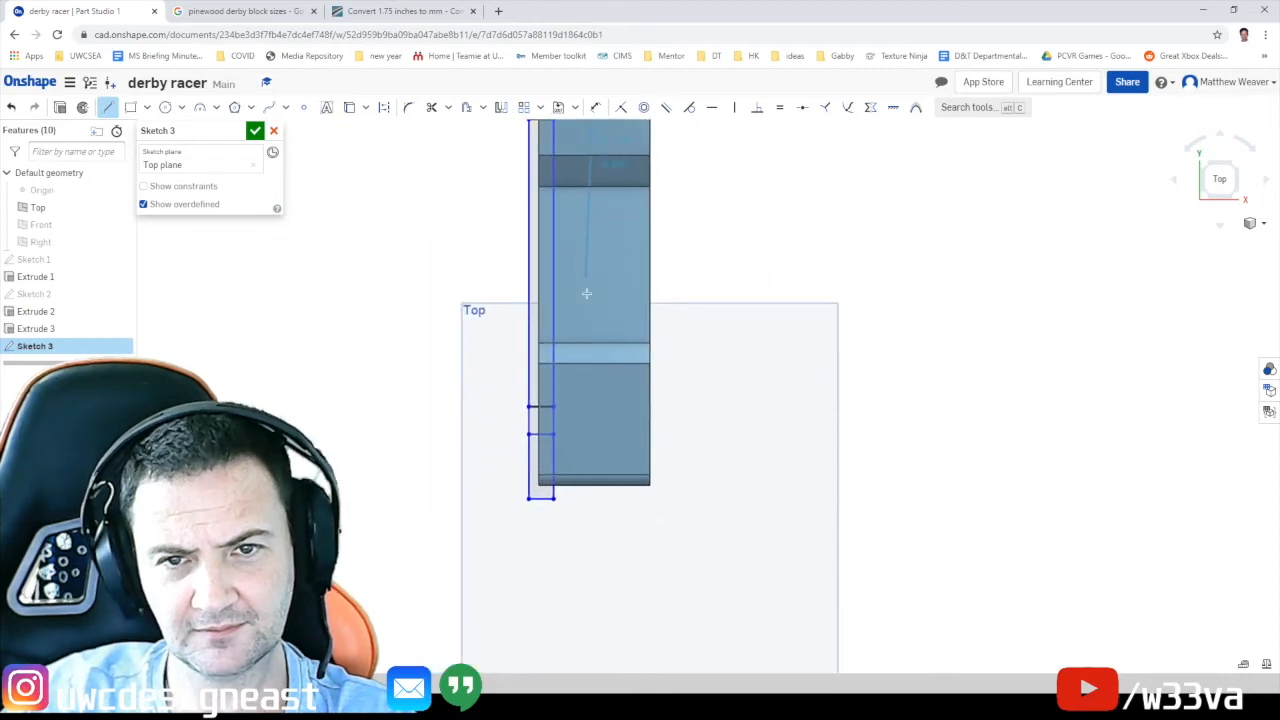
left_click(594, 494)
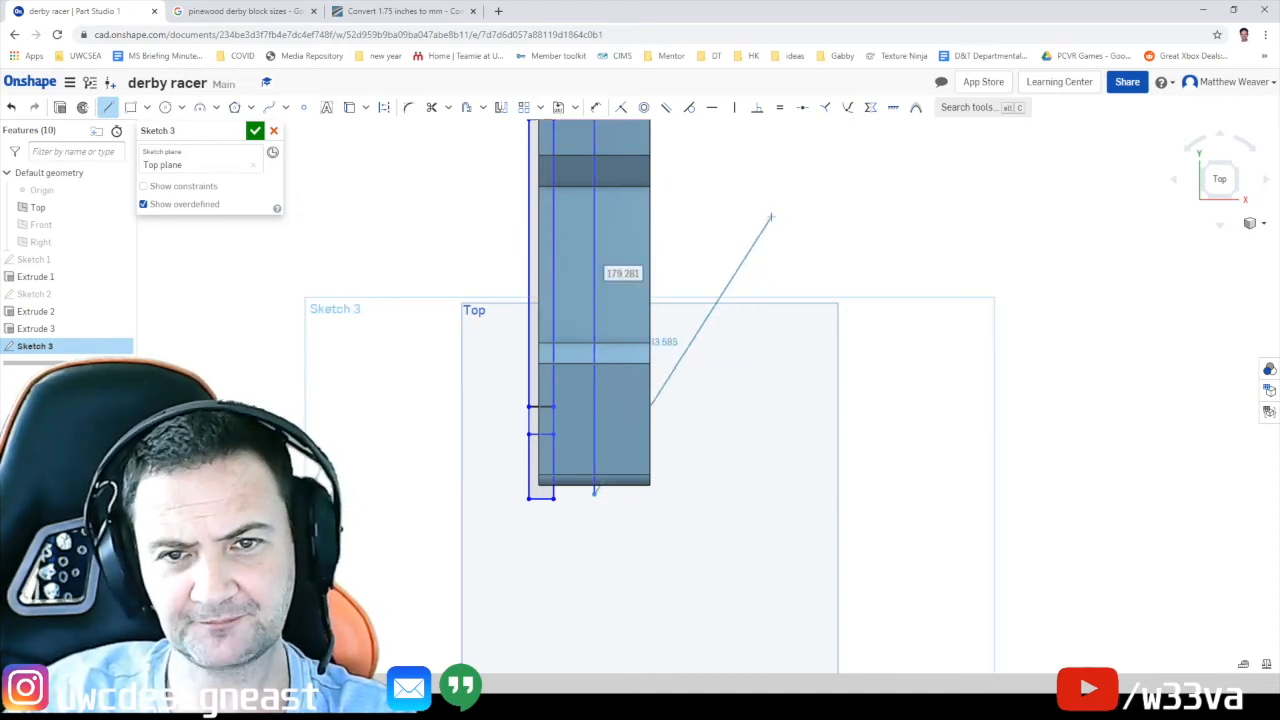
left_click(595, 496)
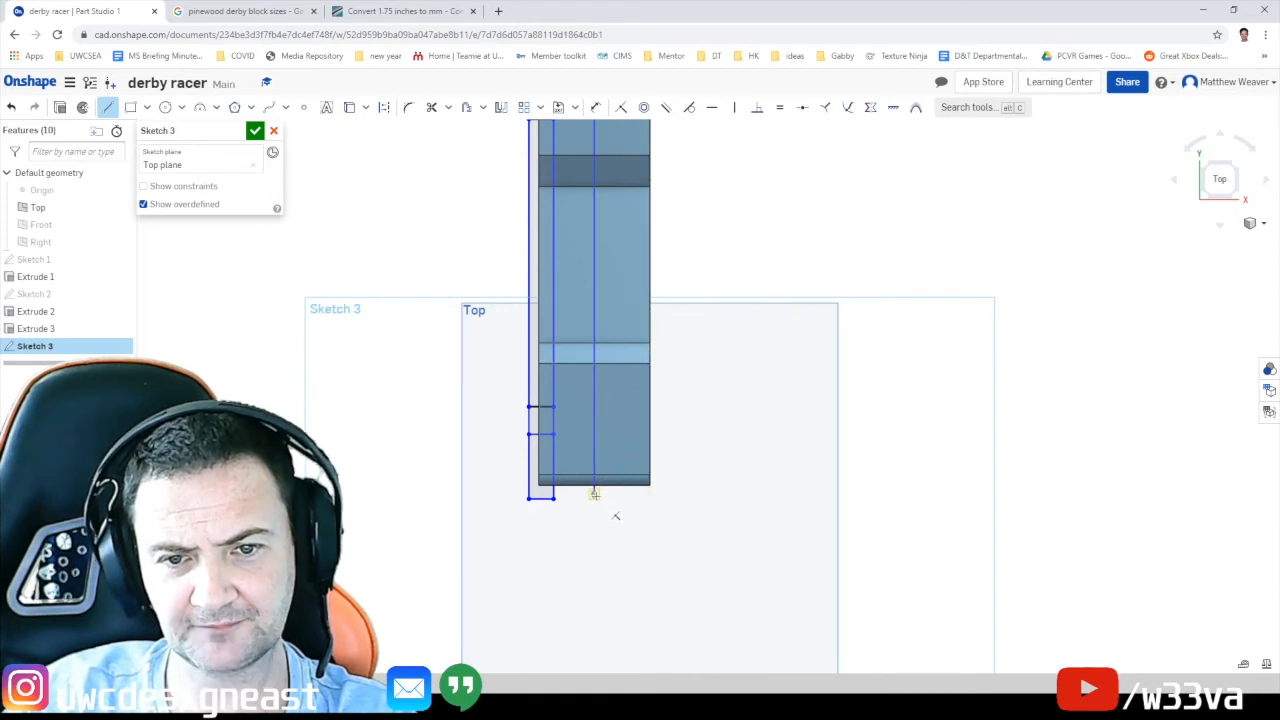
middle_click_drag(676, 350, 670, 472)
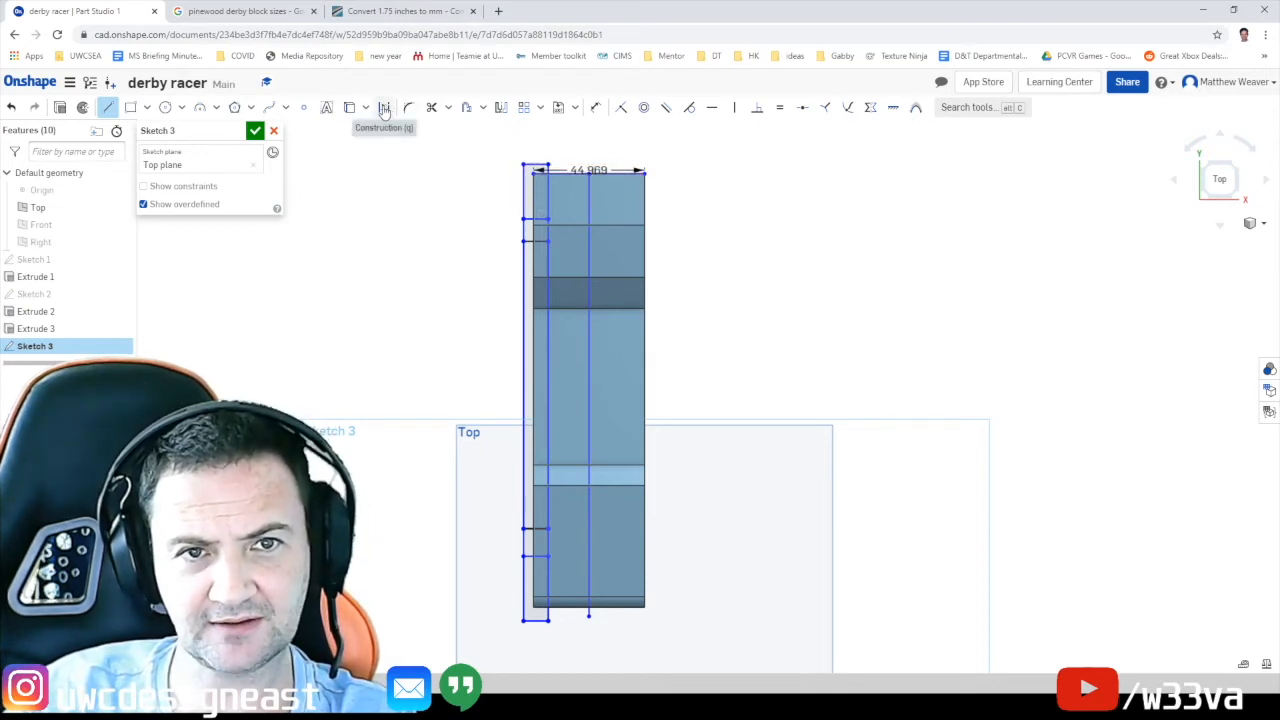
Convert the vertical centre line and the horizontal end line to construction geometry
left_click(111, 110)
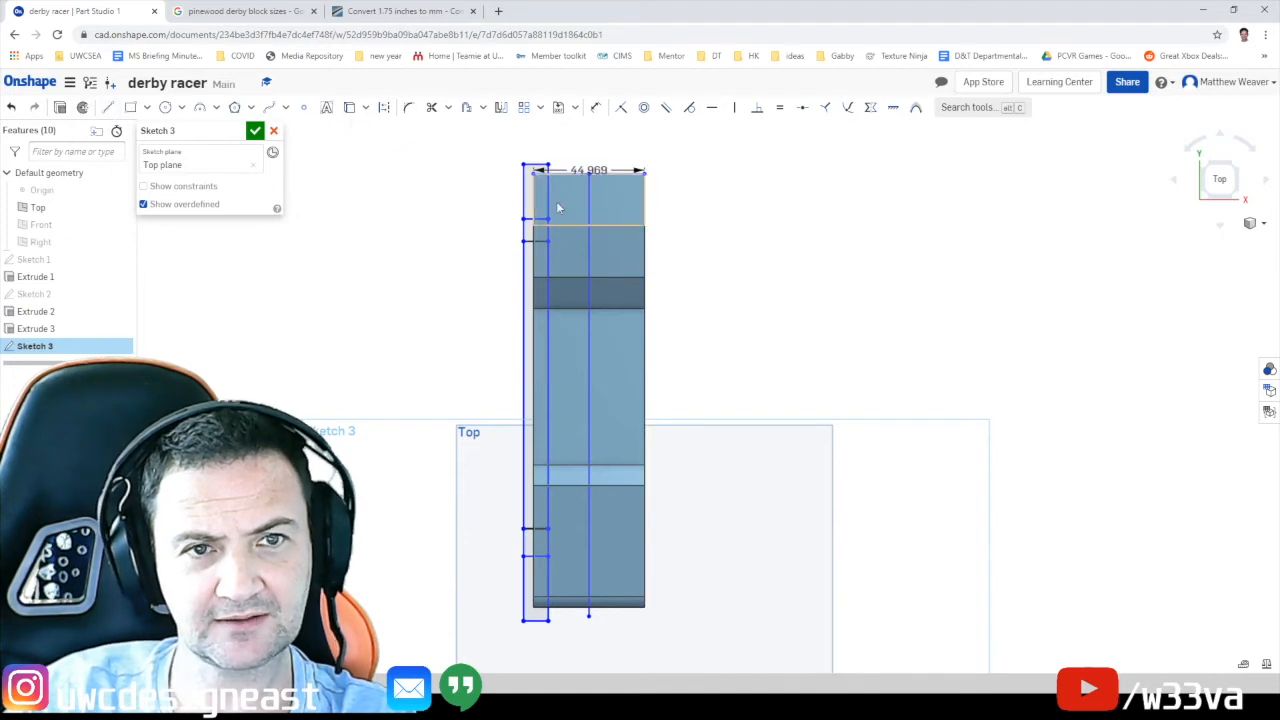
left_click(589, 198)
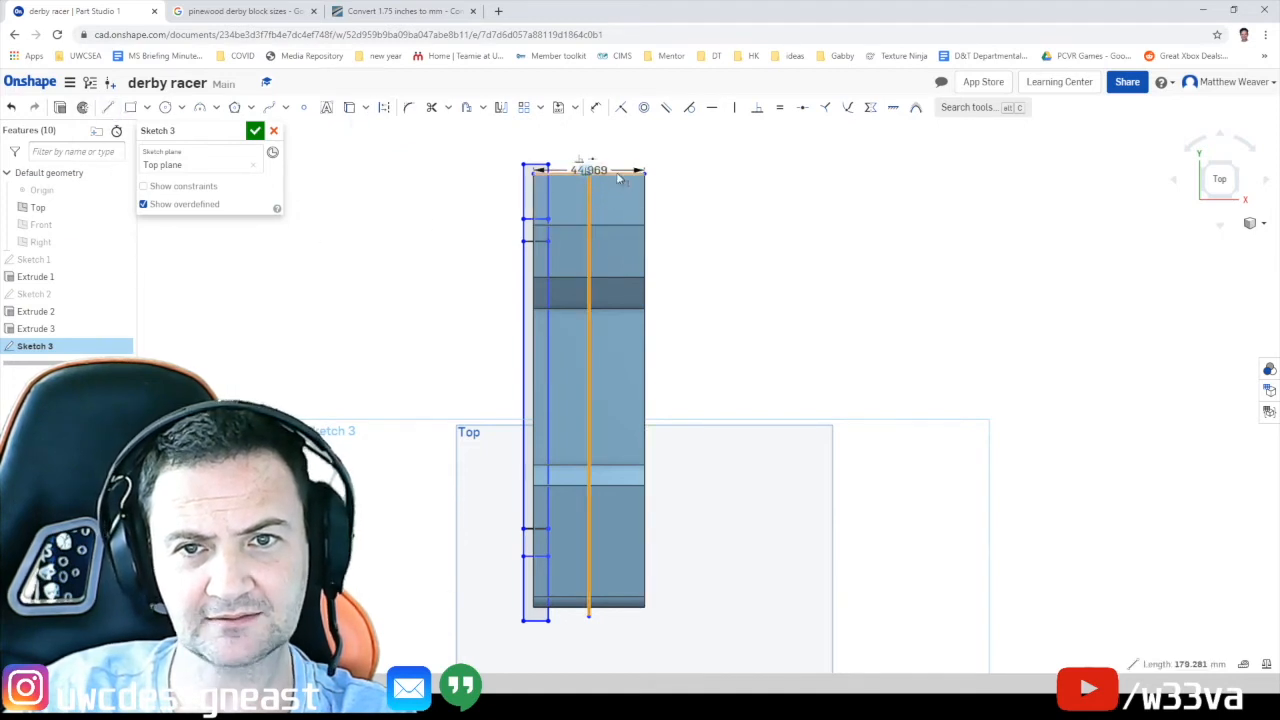
left_click(620, 174)
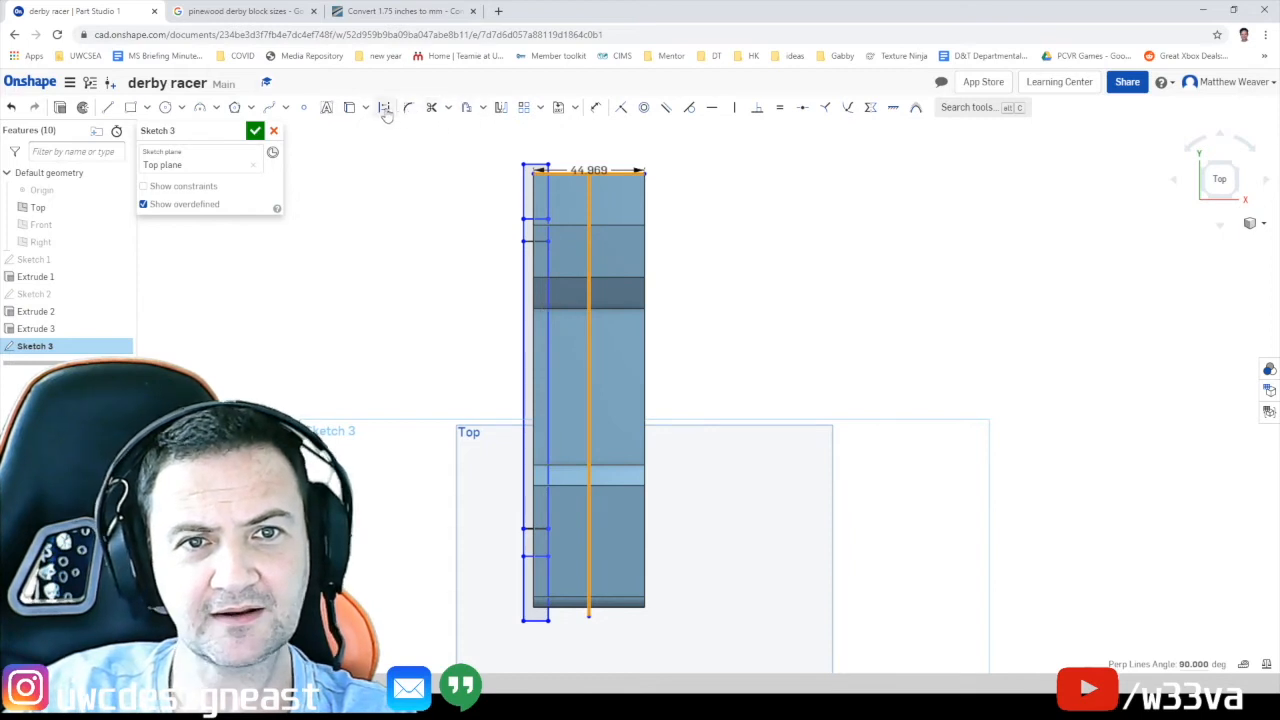
left_click(384, 108)
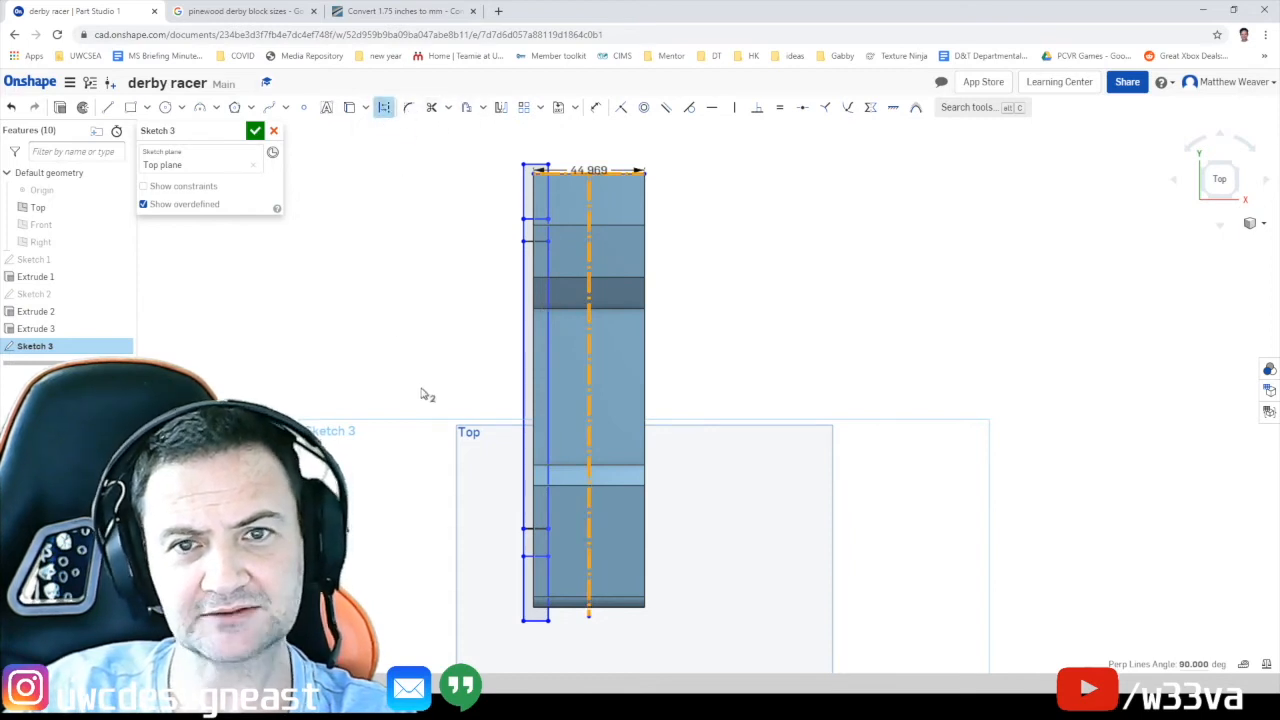
left_click(697, 346)
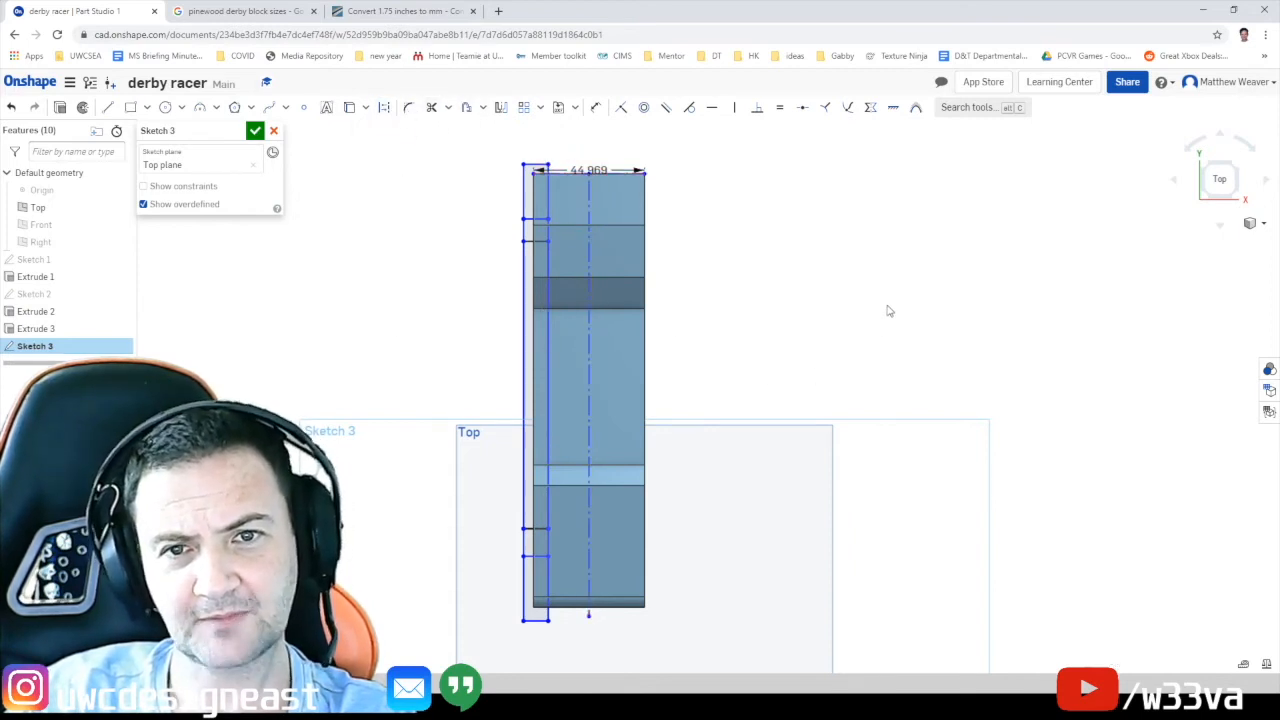
Mirror all the left-side rectangles about the vertical centre line and finish the sketch
left_click_drag(500, 149, 553, 660)
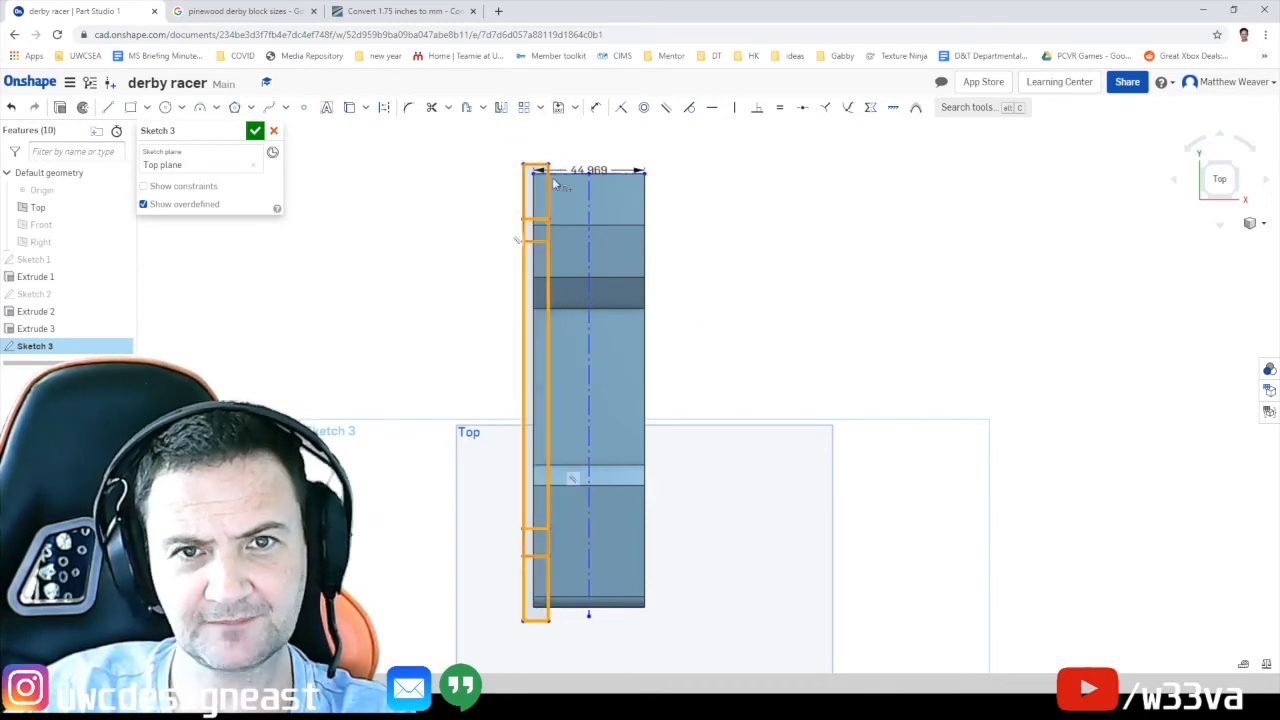
left_click(501, 107)
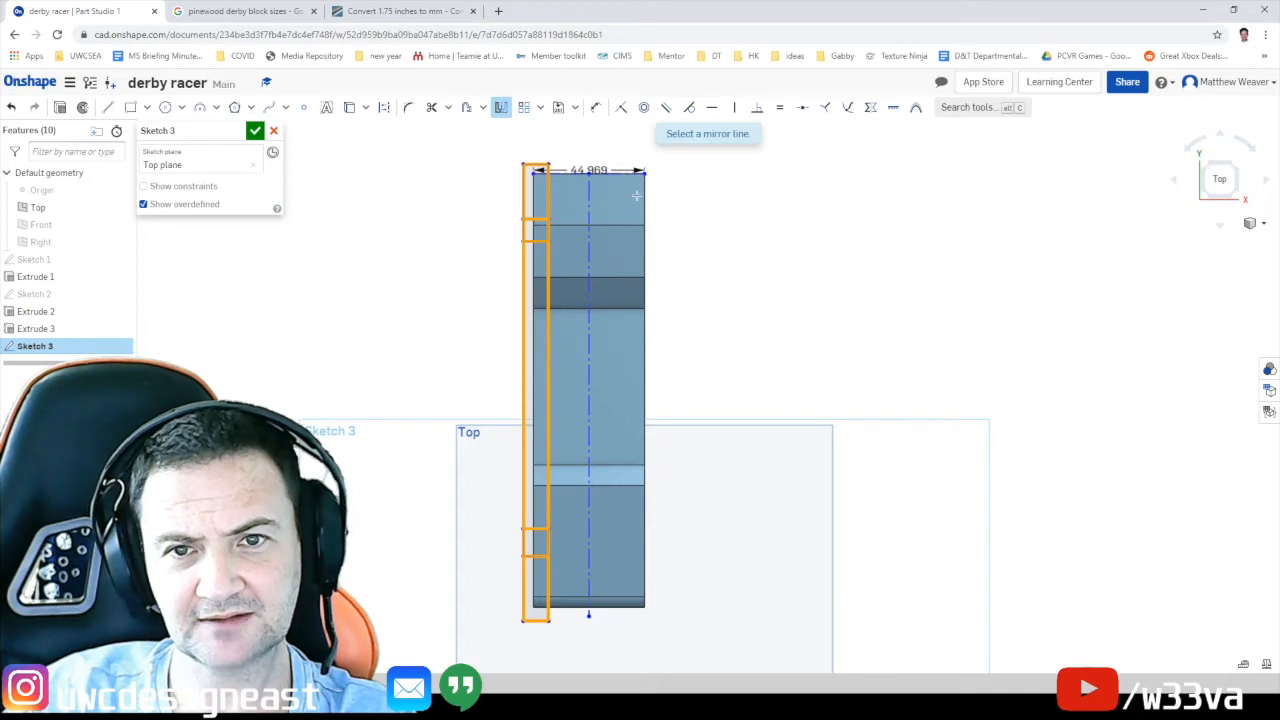
left_click(589, 259)
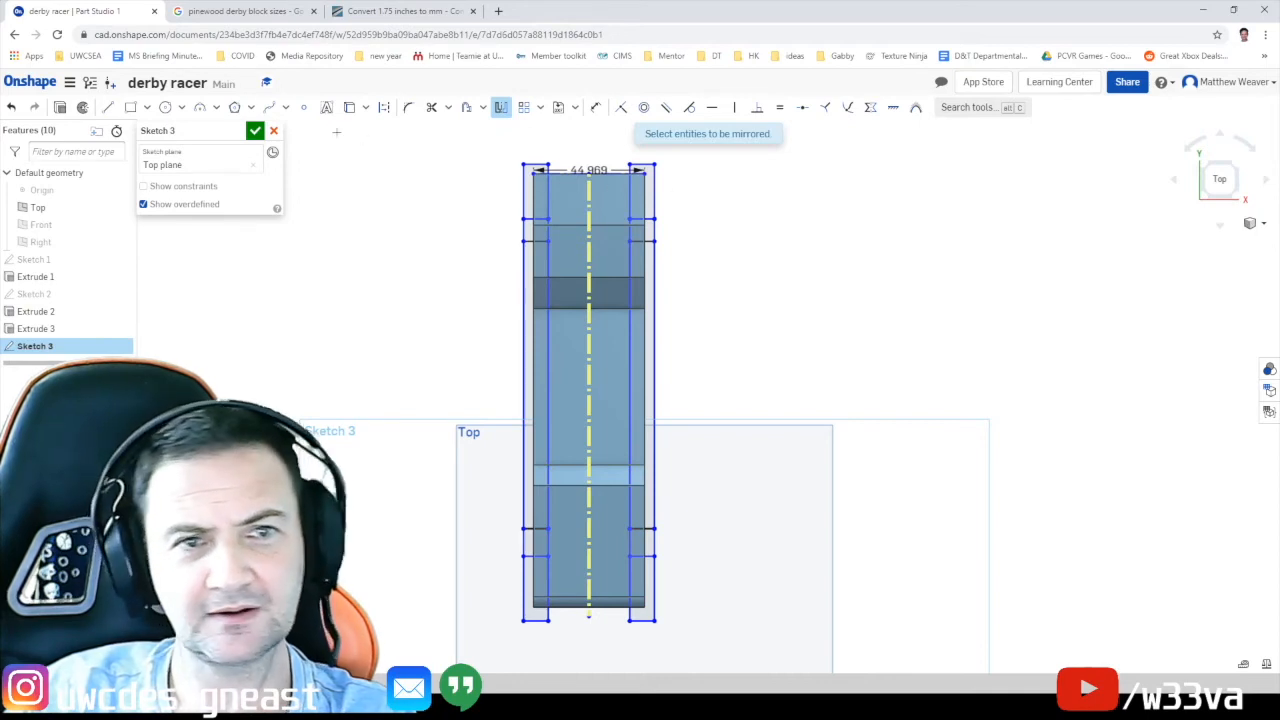
left_click(255, 131)
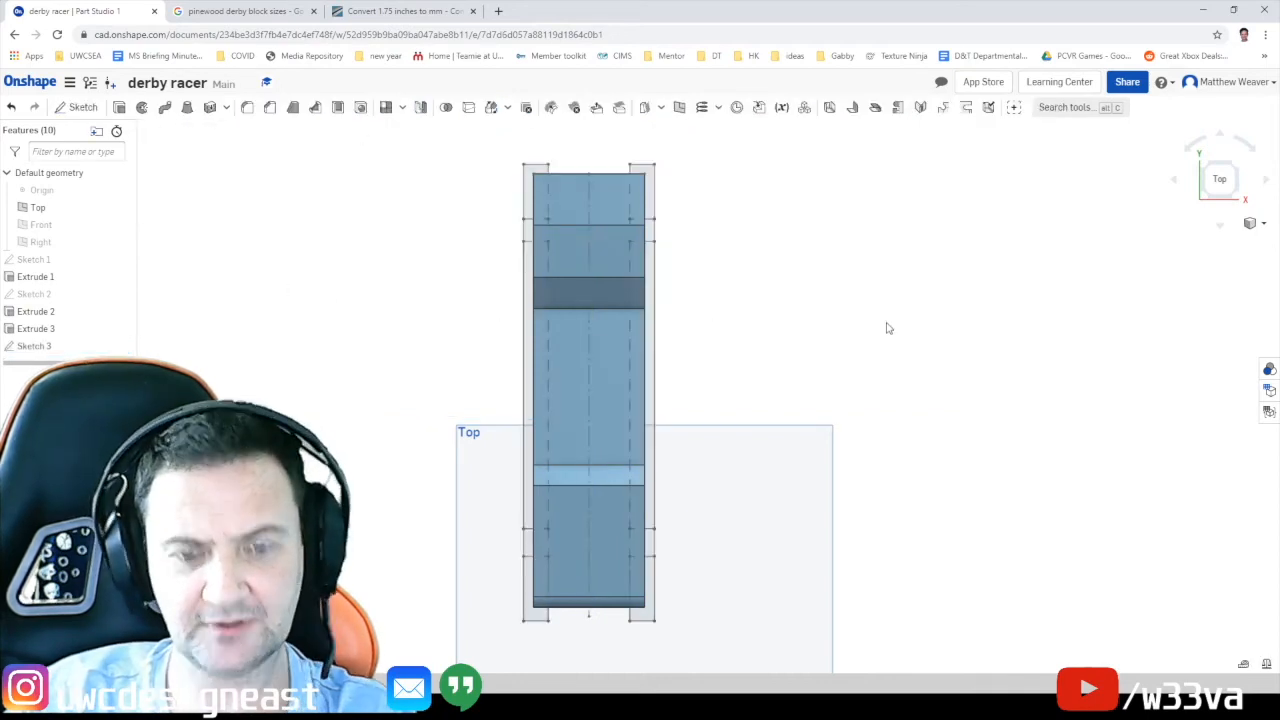
Set up a removing extrude of all six rectangles sketched along both sides of the body
left_click(1205, 168)
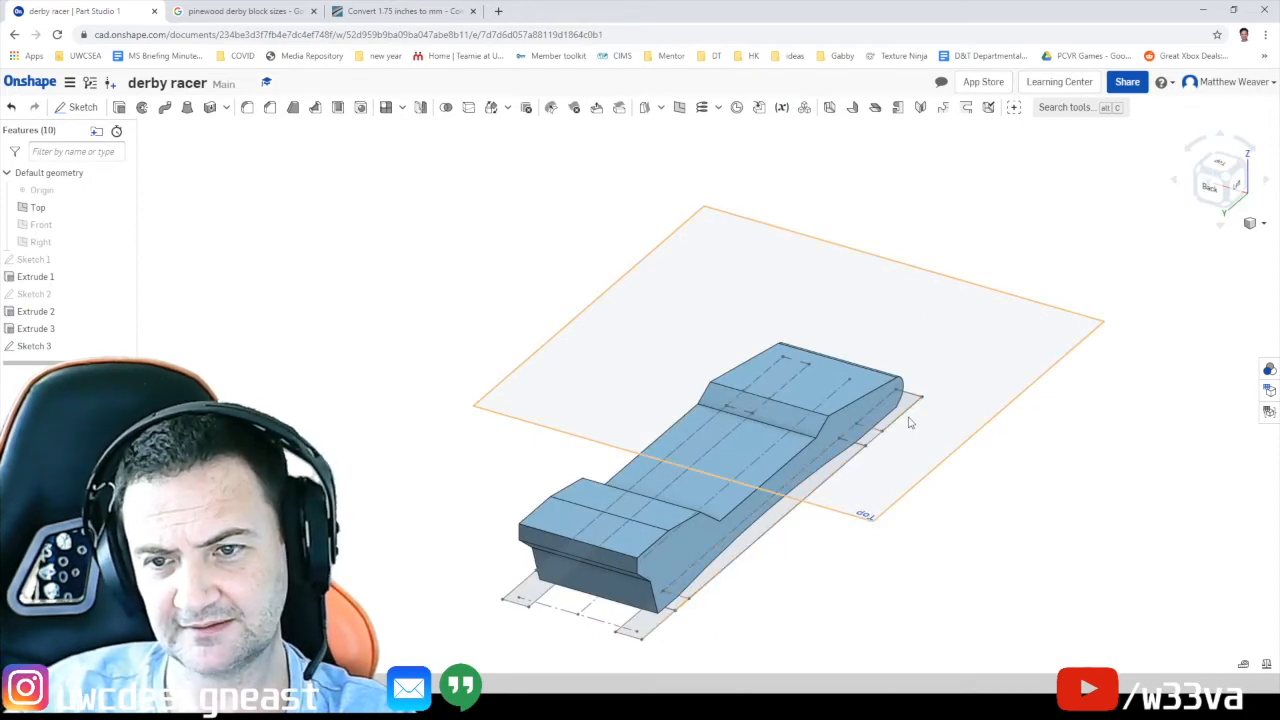
left_click(119, 107)
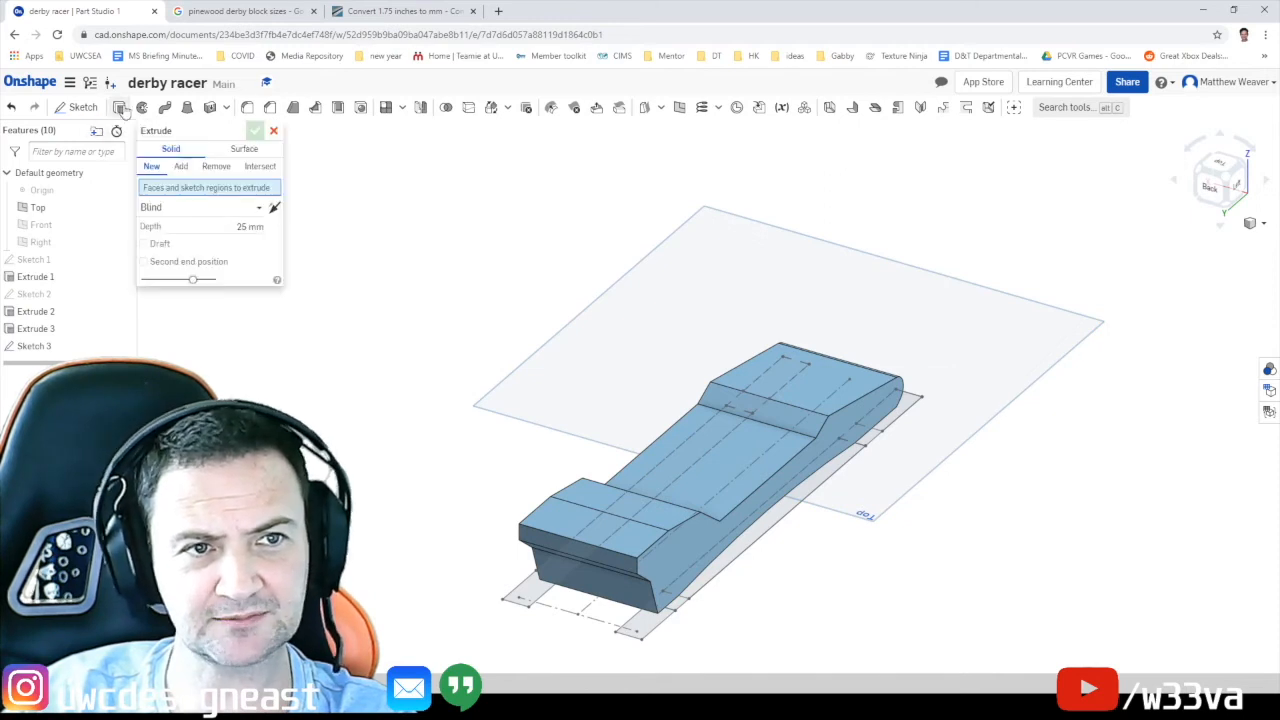
left_click(216, 166)
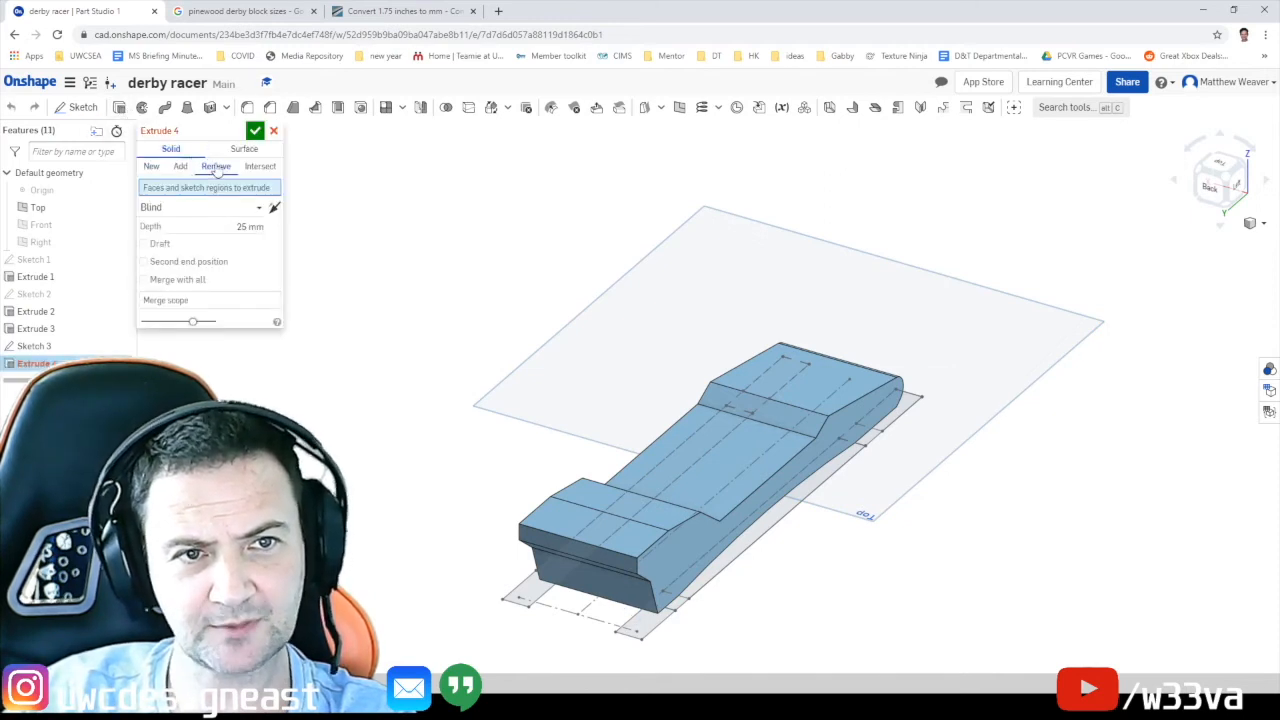
left_click(527, 592)
left_click(648, 628)
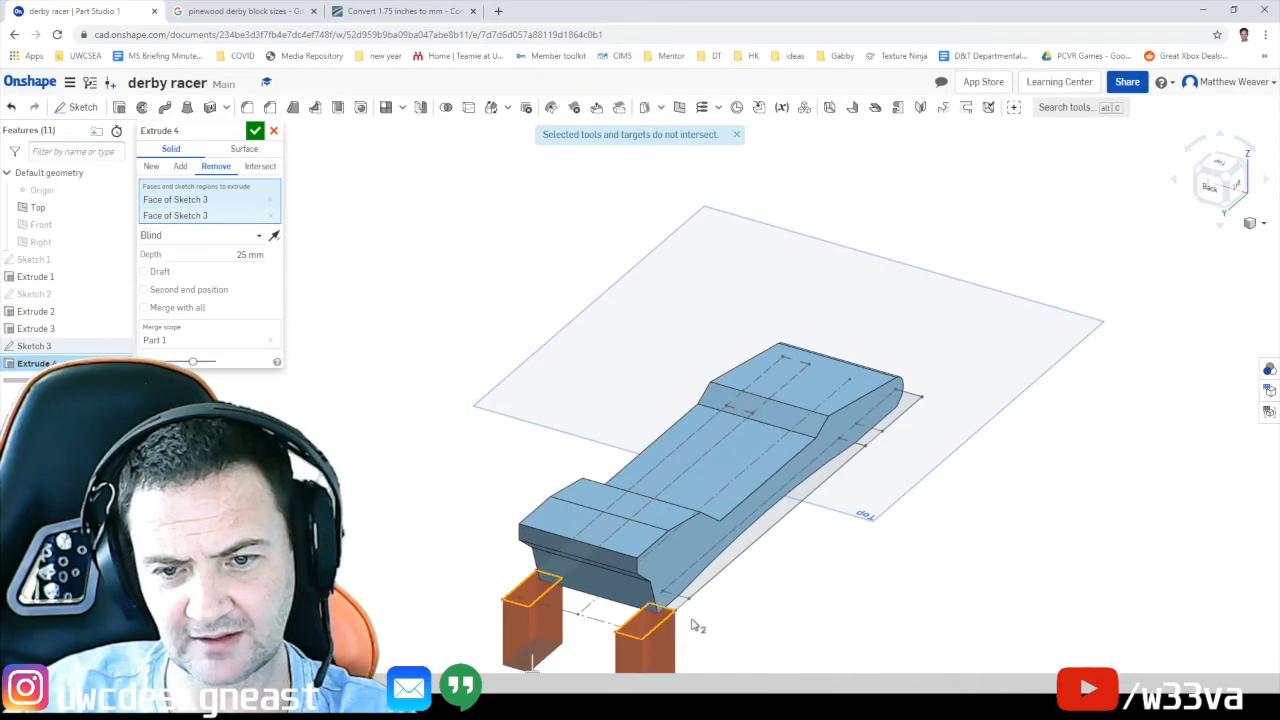
left_click(726, 560)
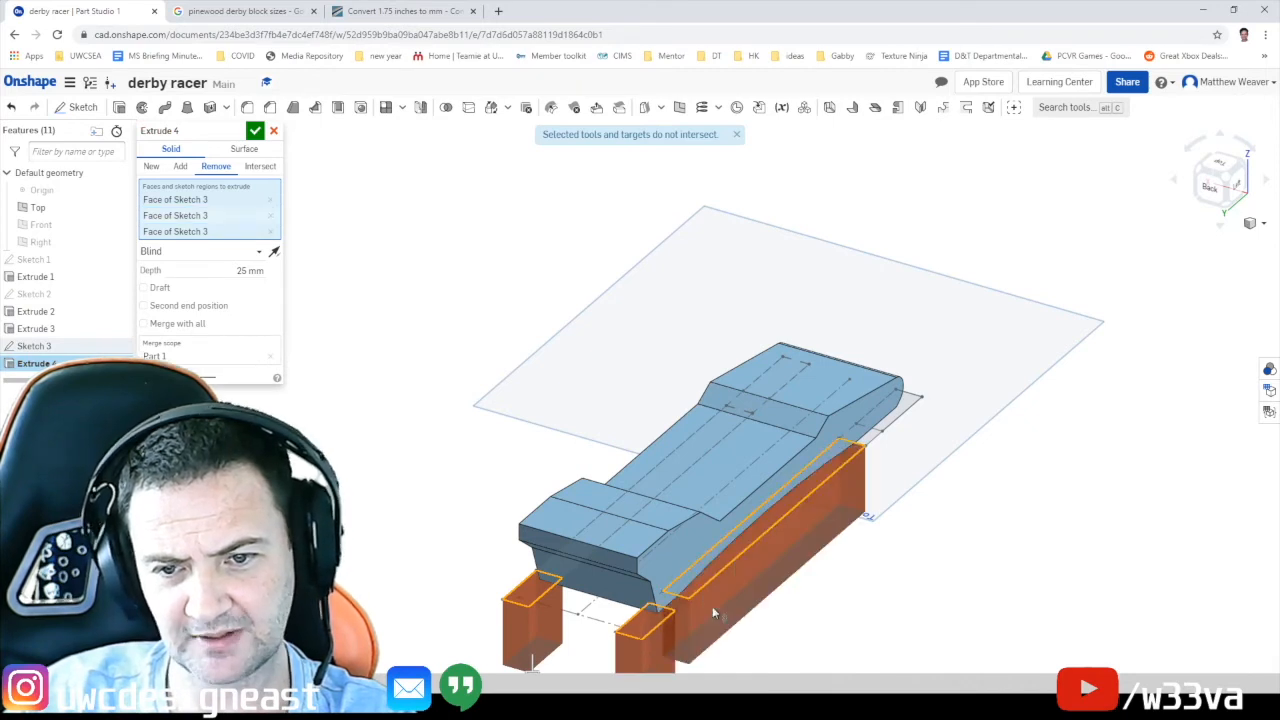
left_click(905, 415)
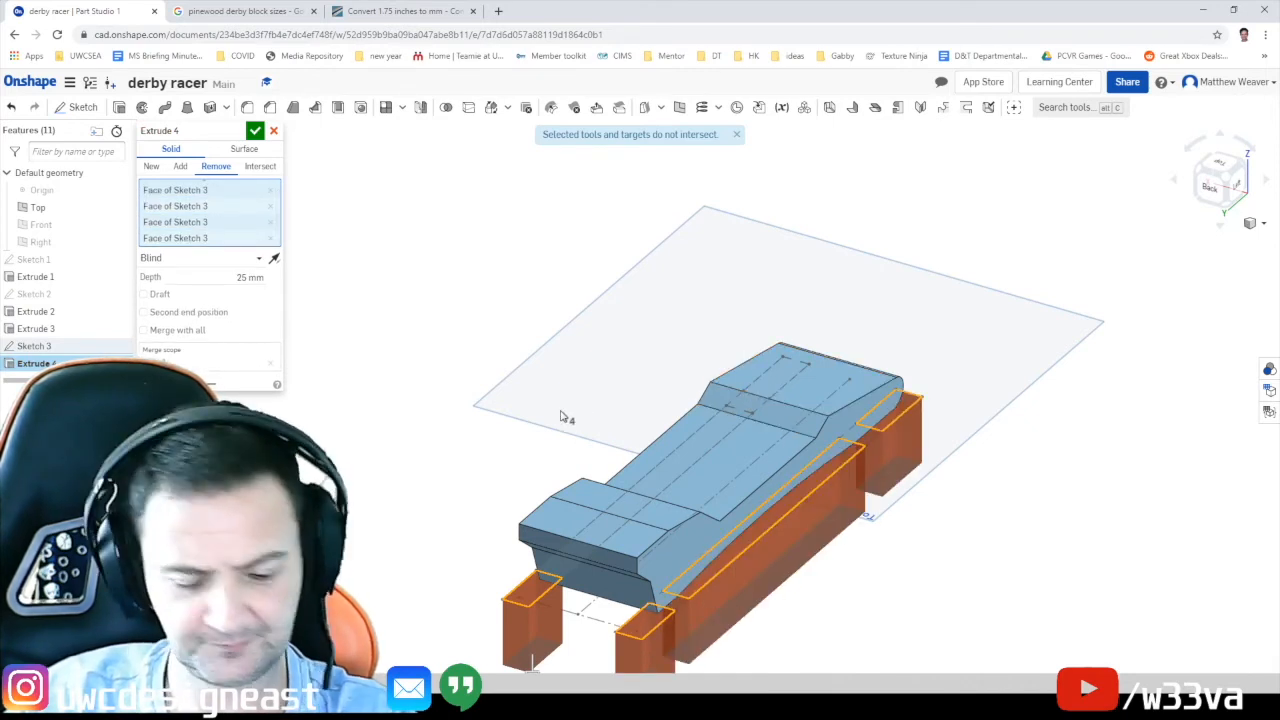
right_click_drag(429, 423, 485, 436)
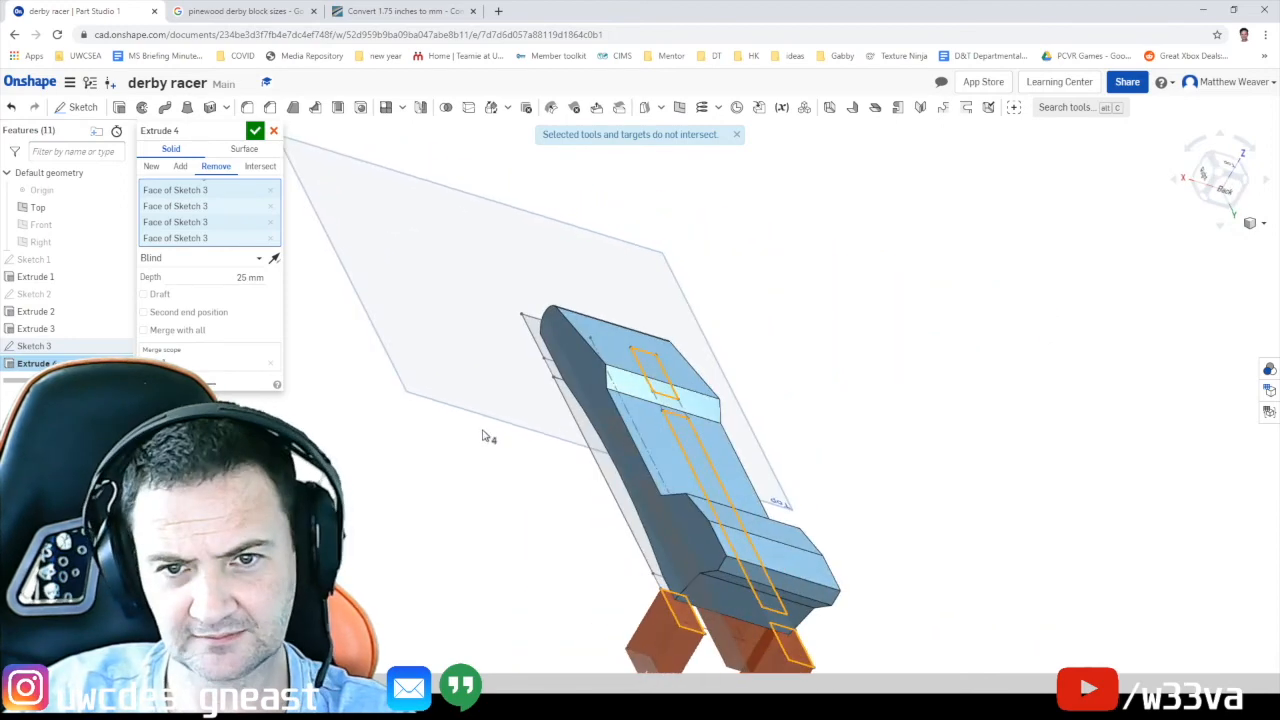
left_click(545, 340)
left_click(579, 424)
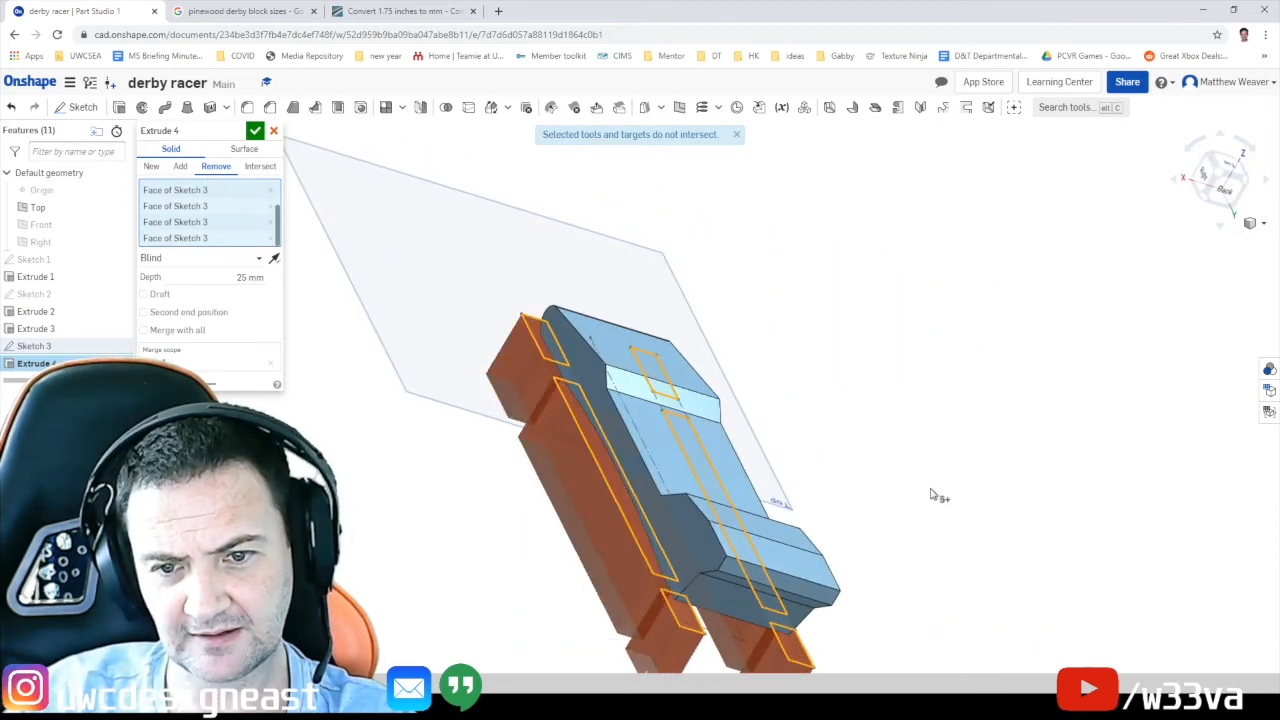
Extend the side cut through the full height of the body and apply it
left_click(1230, 168)
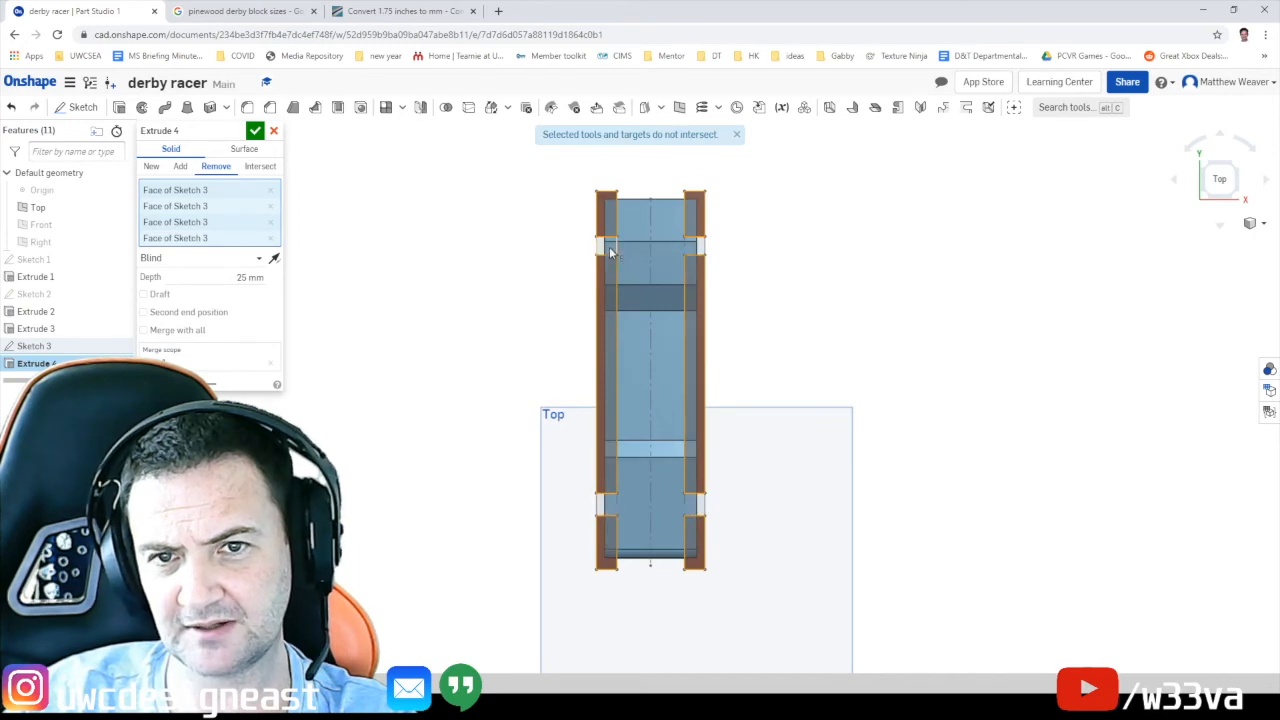
left_click(1238, 199)
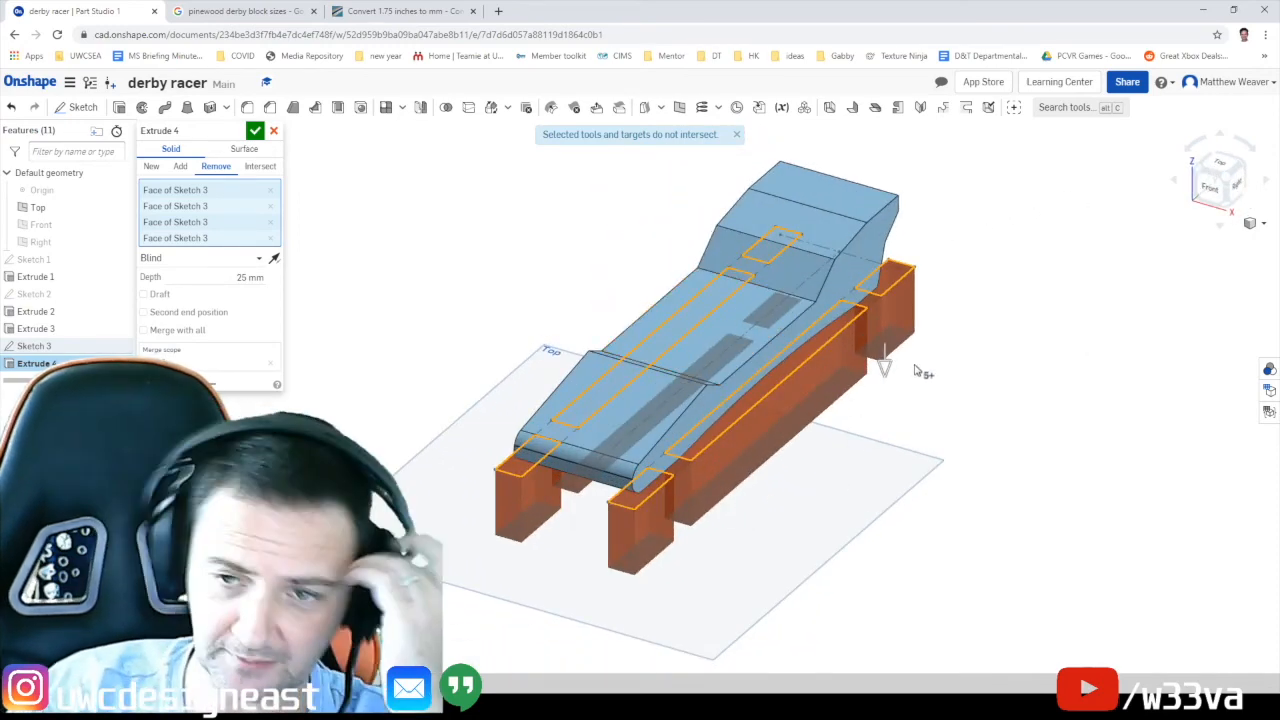
middle_click_drag(935, 390, 890, 449)
left_click_drag(851, 420, 845, 583)
key("Return")
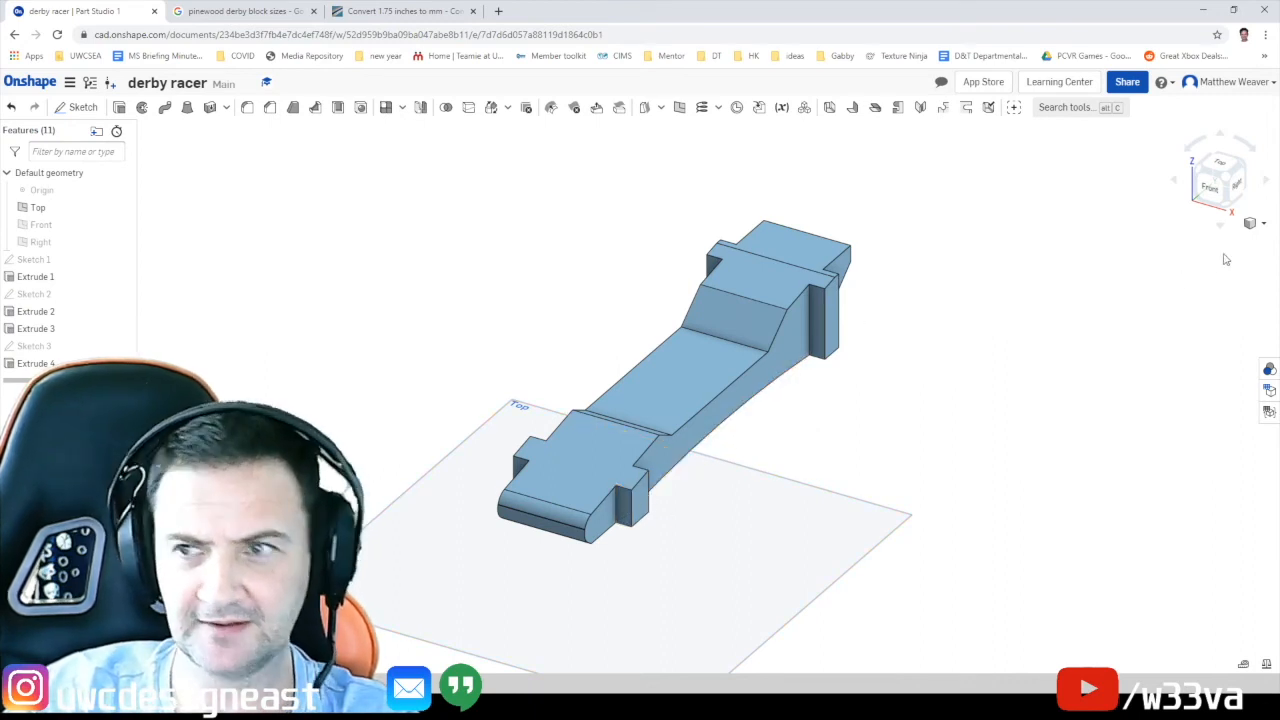
Start a sketch on the front-facing side of the front axle tab on the car's right side
left_click(1211, 188)
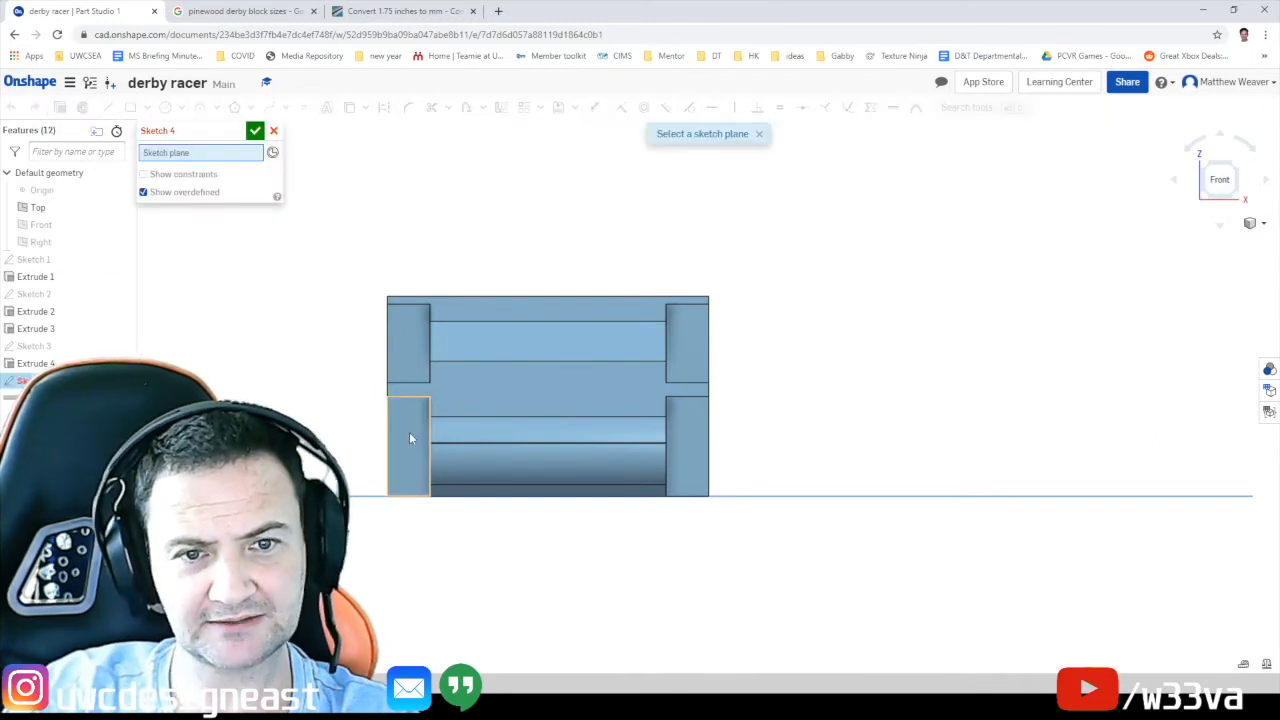
left_click(692, 430)
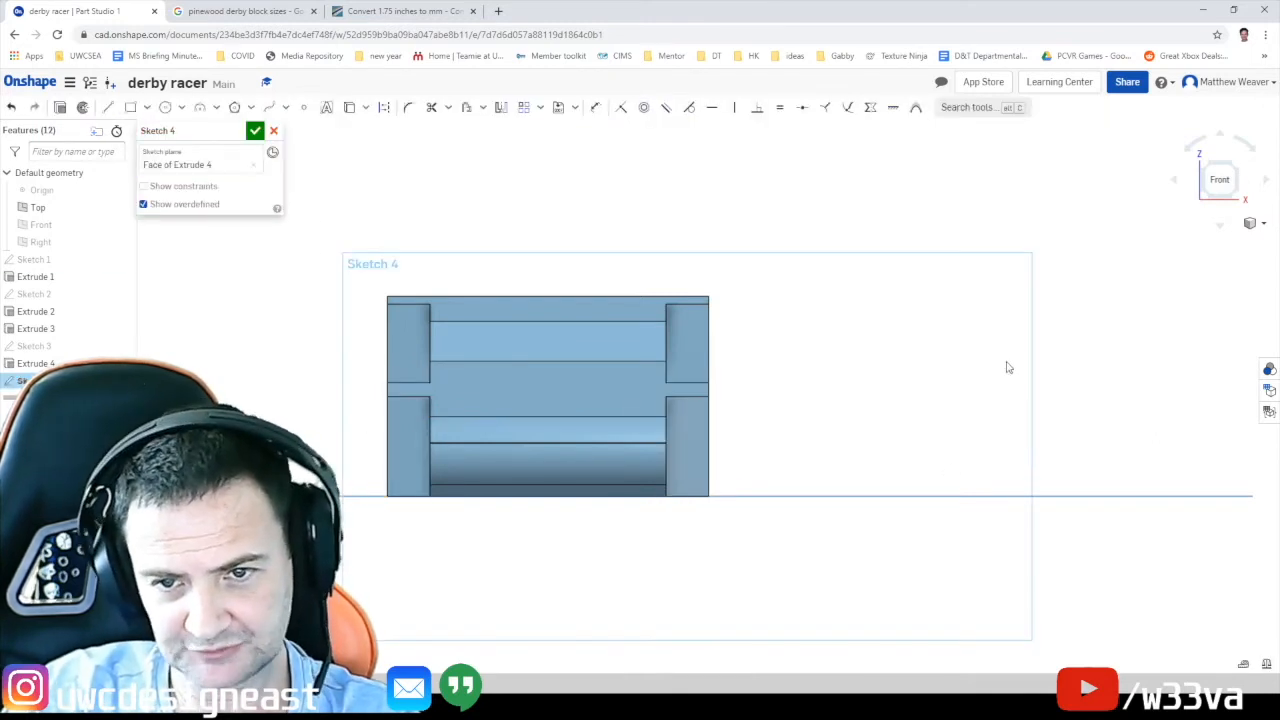
left_click(1236, 183)
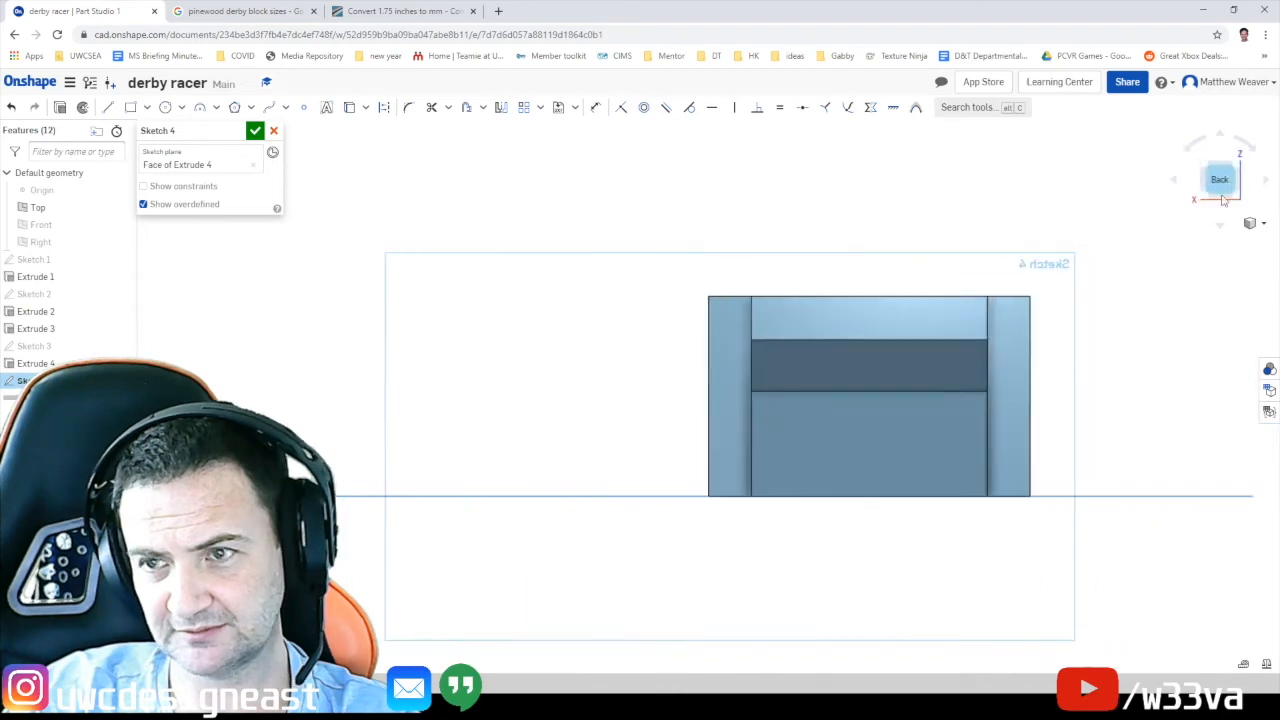
left_click(1209, 174)
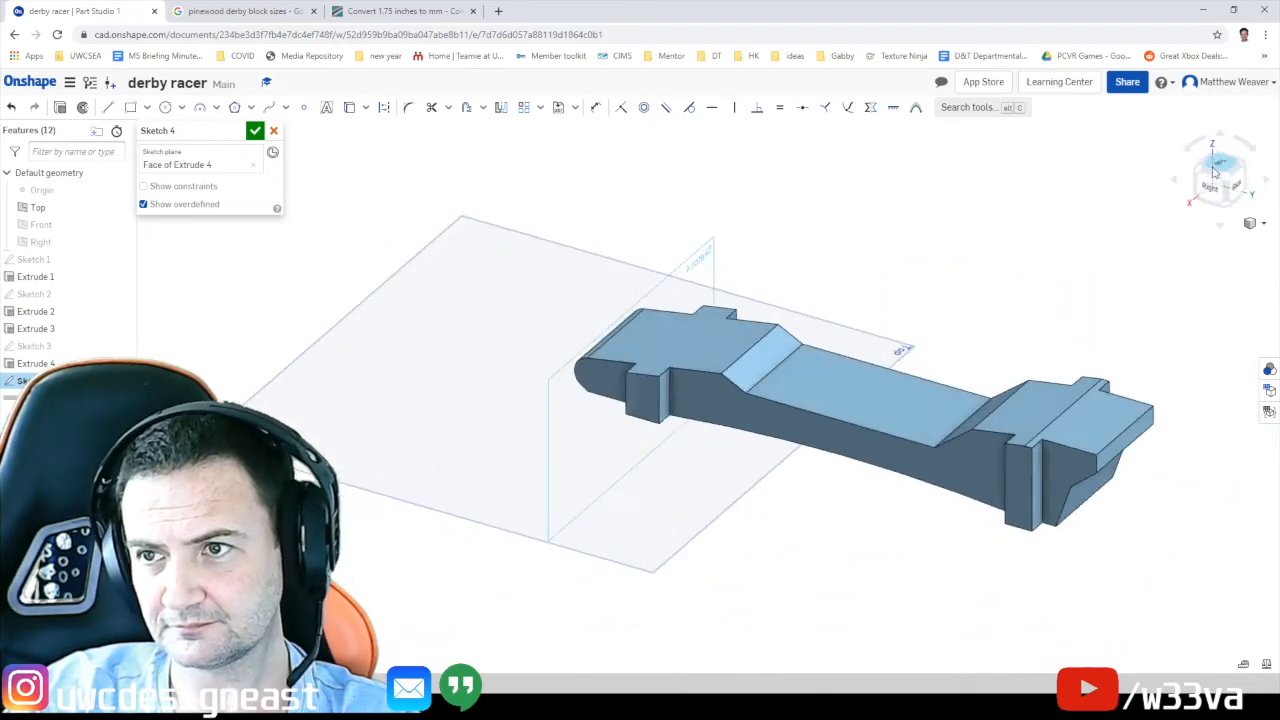
left_click(1205, 175)
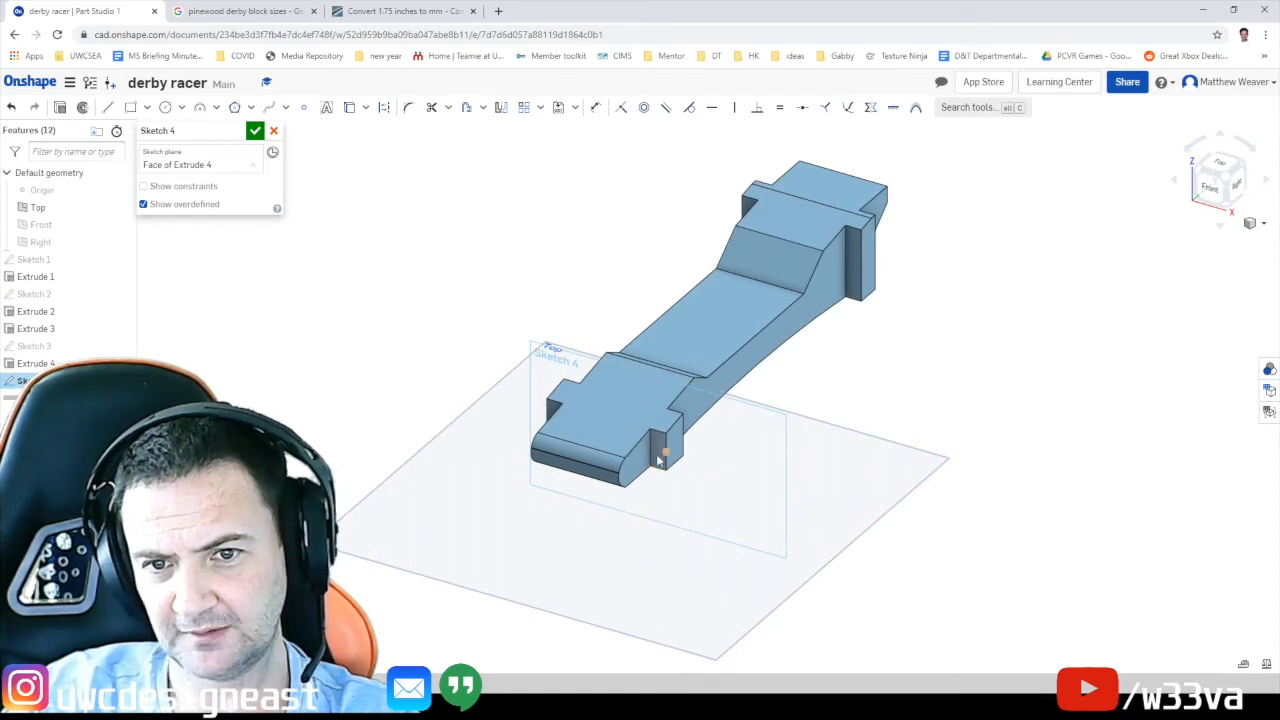
left_click(1220, 195)
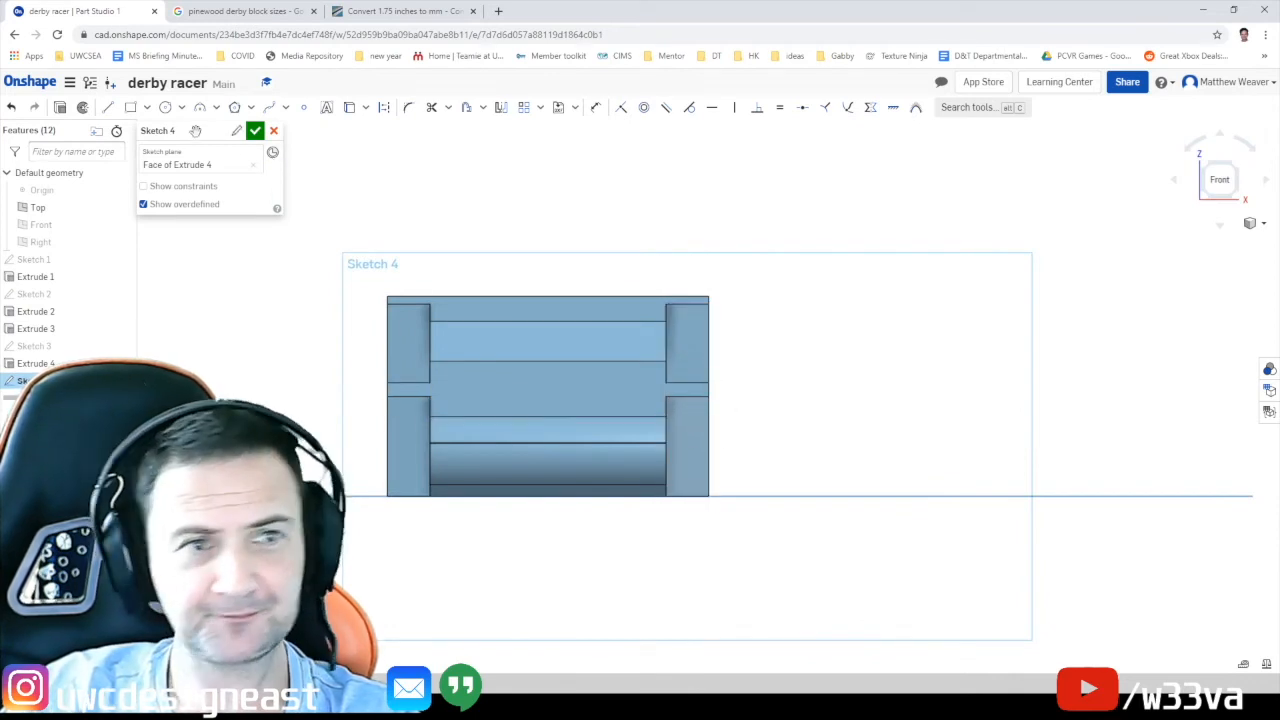
Sketch a rectangle about 6 mm wide and 23 mm tall over each front axle tab, from the tab's mid-height to above the body
left_click(130, 107)
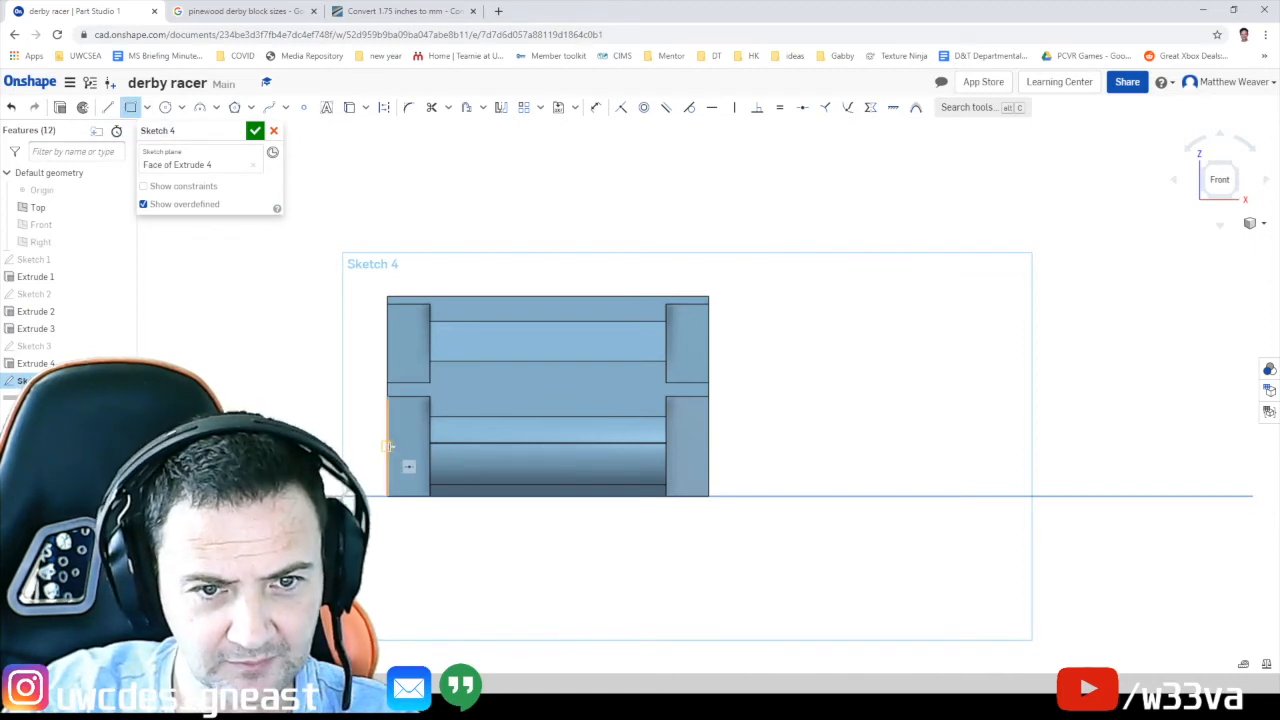
left_click(386, 446)
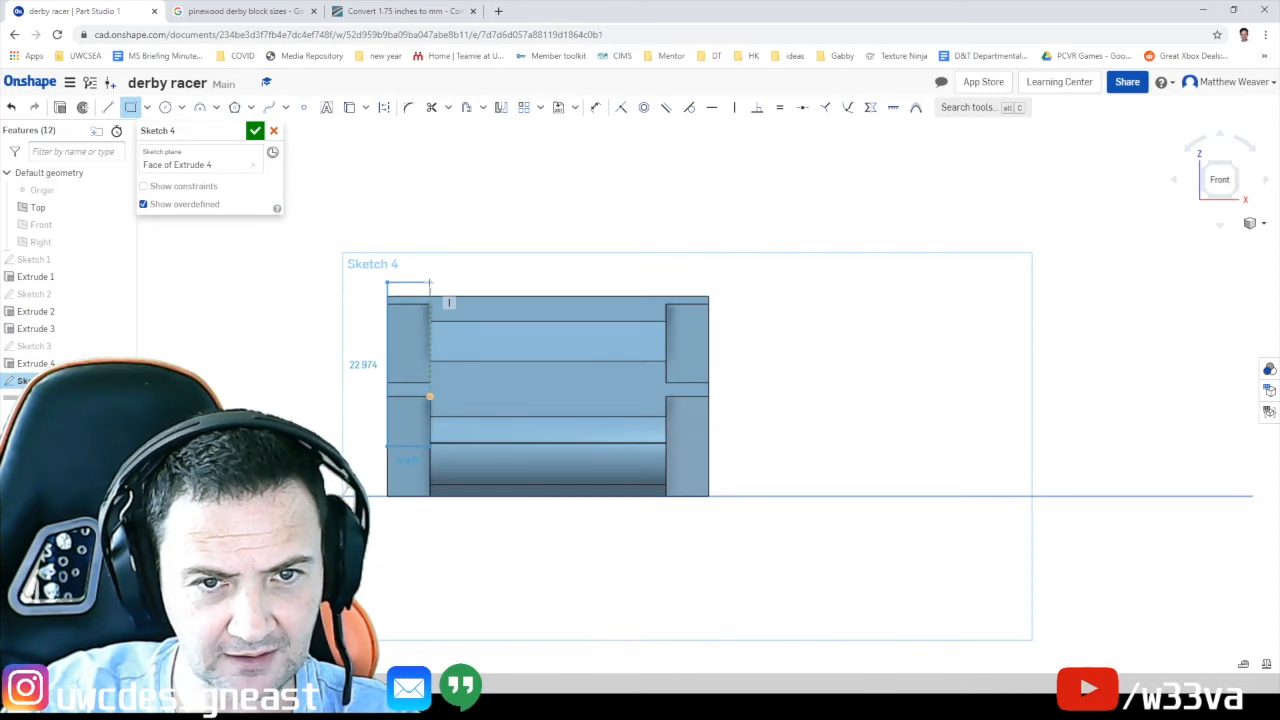
left_click(430, 284)
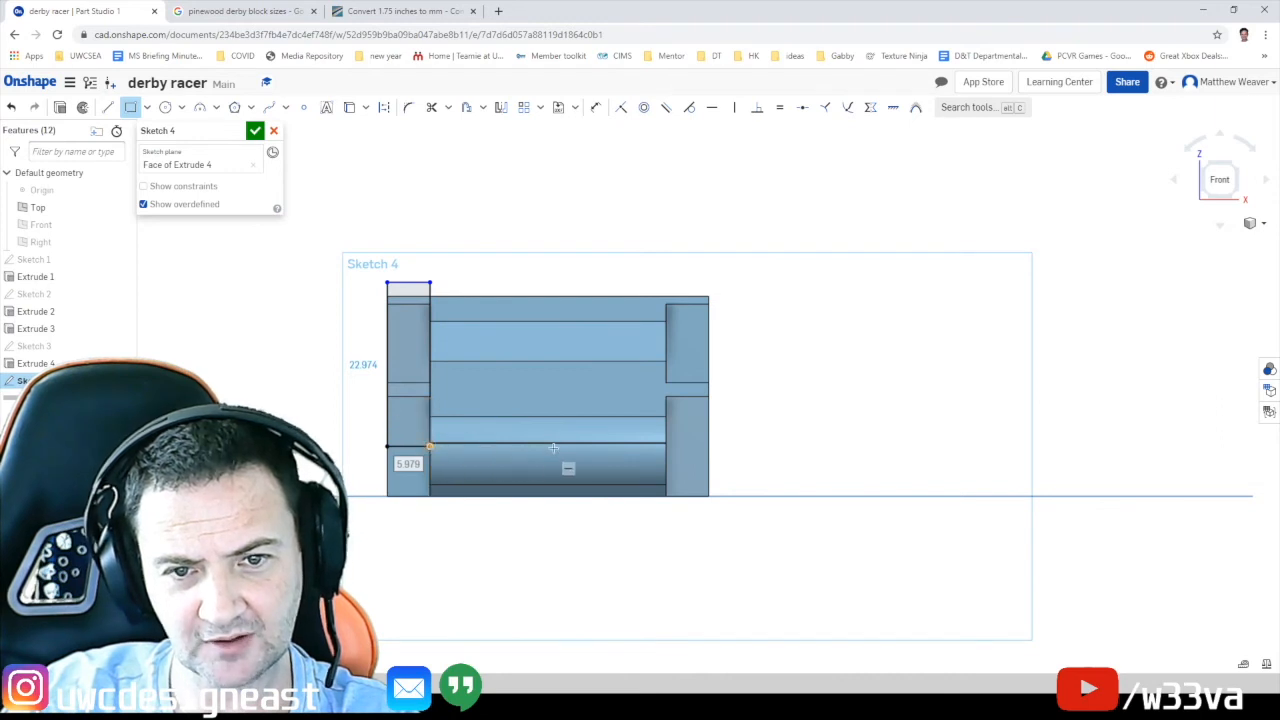
left_click(663, 447)
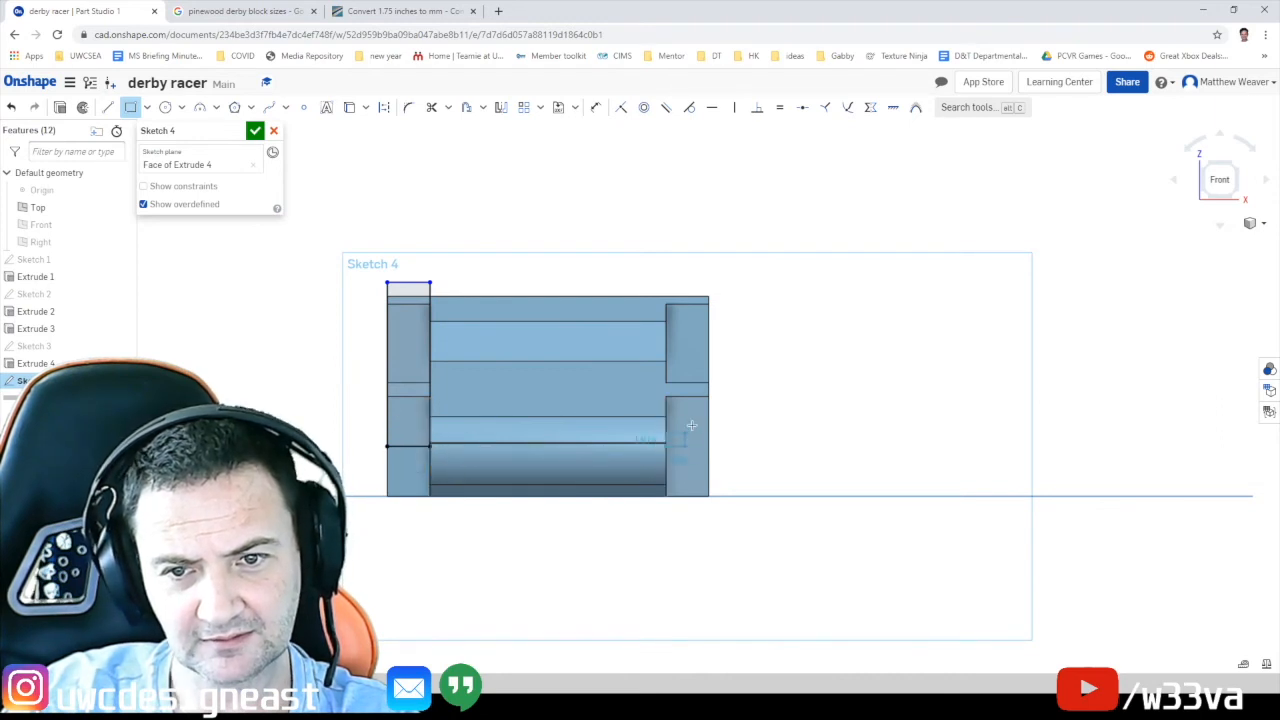
left_click(709, 272)
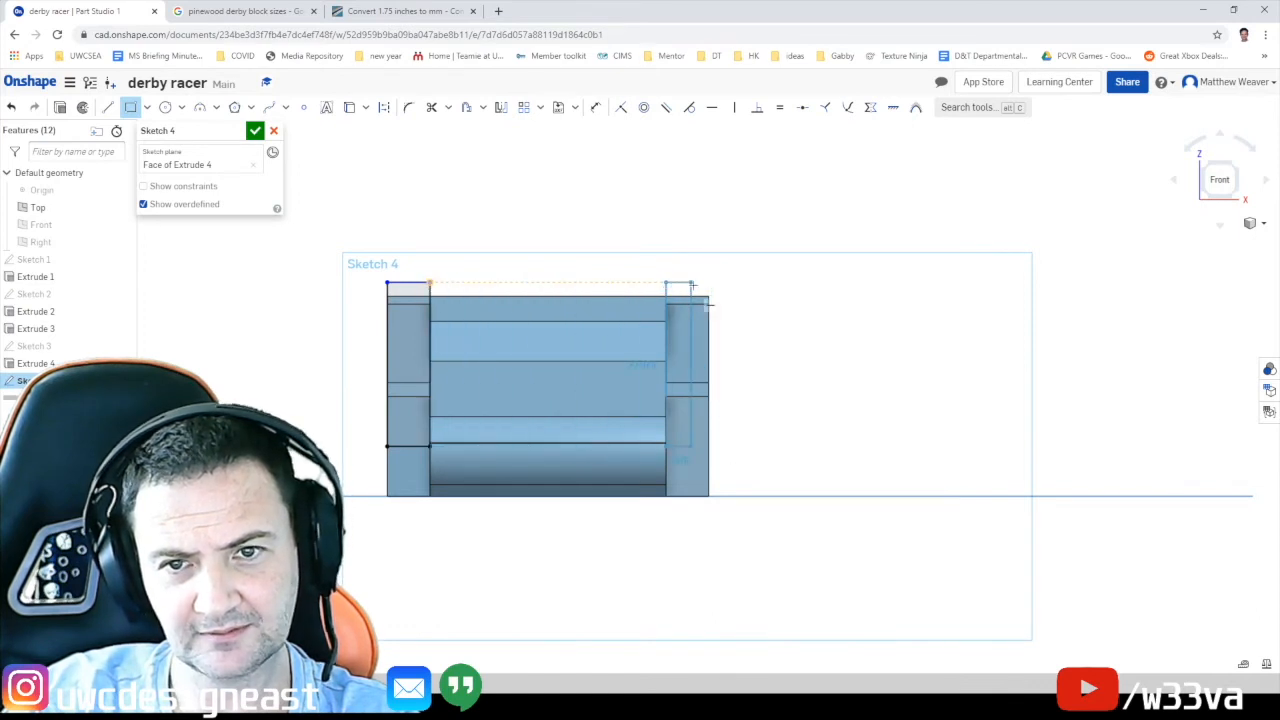
left_click(709, 284)
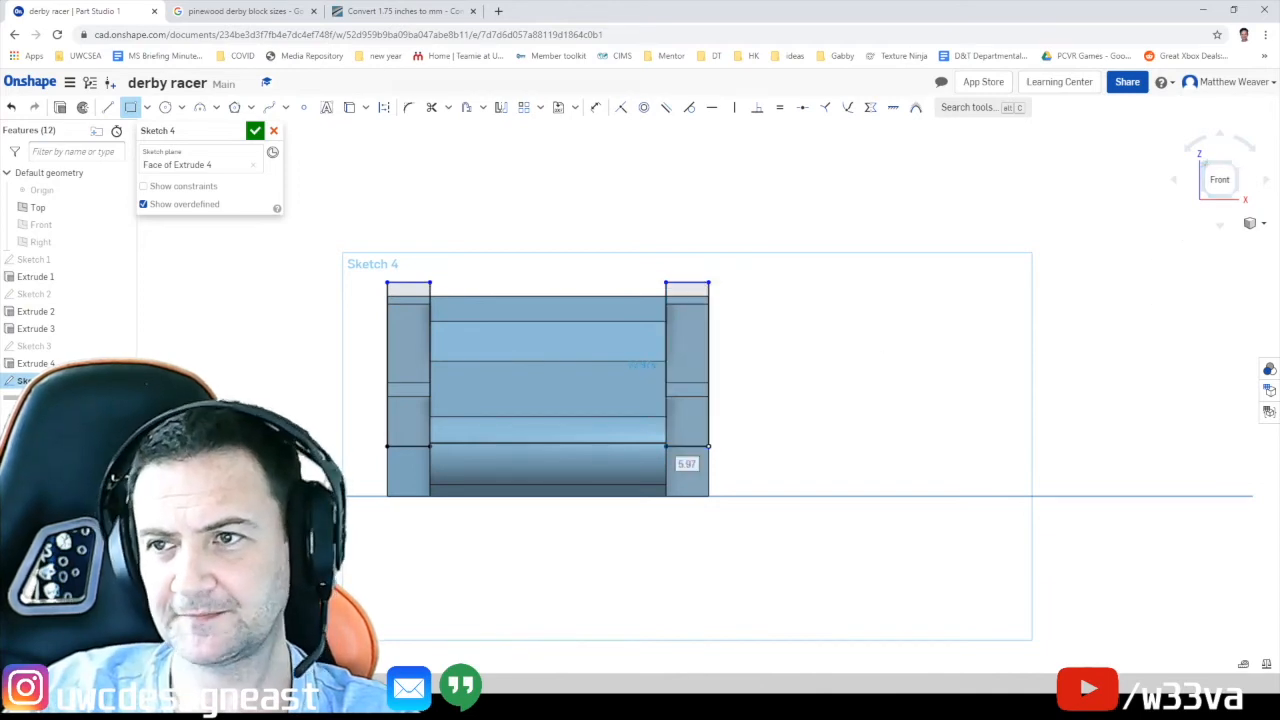
Extrude both rectangles about 164.1 mm toward the rear as a removing cut to trim the tops of the axle tabs
left_click(1204, 164)
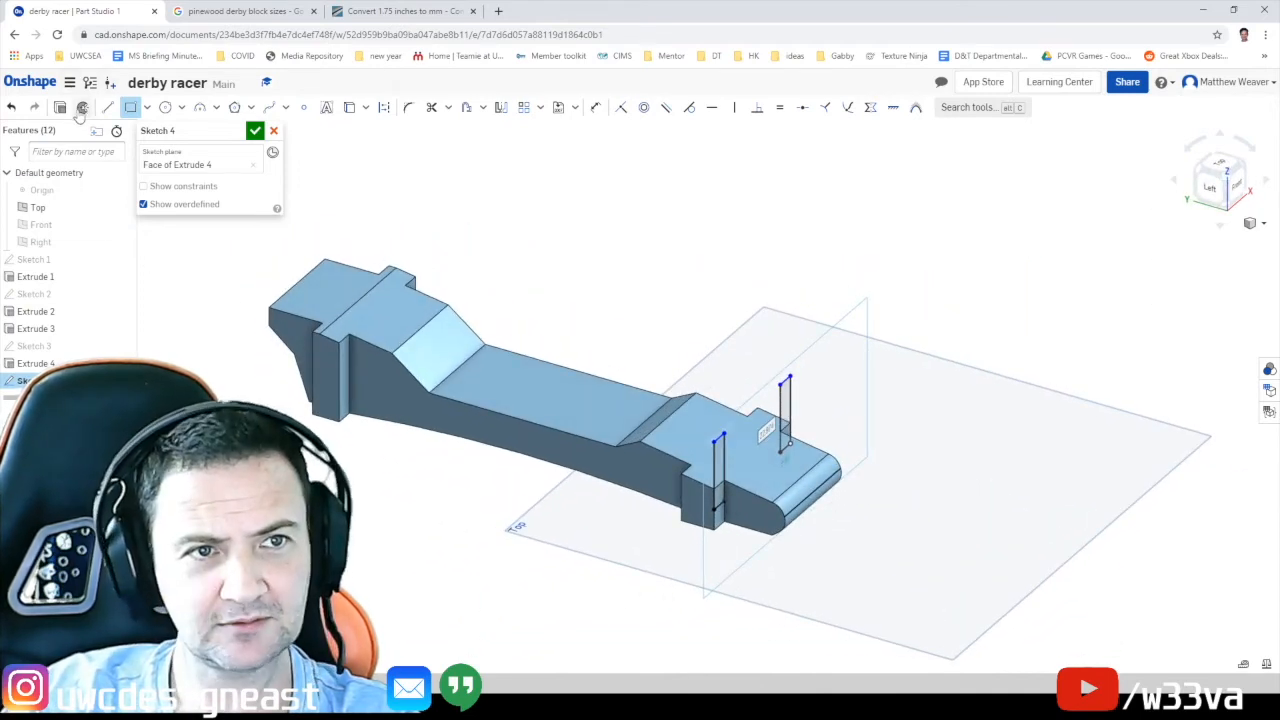
left_click(60, 107)
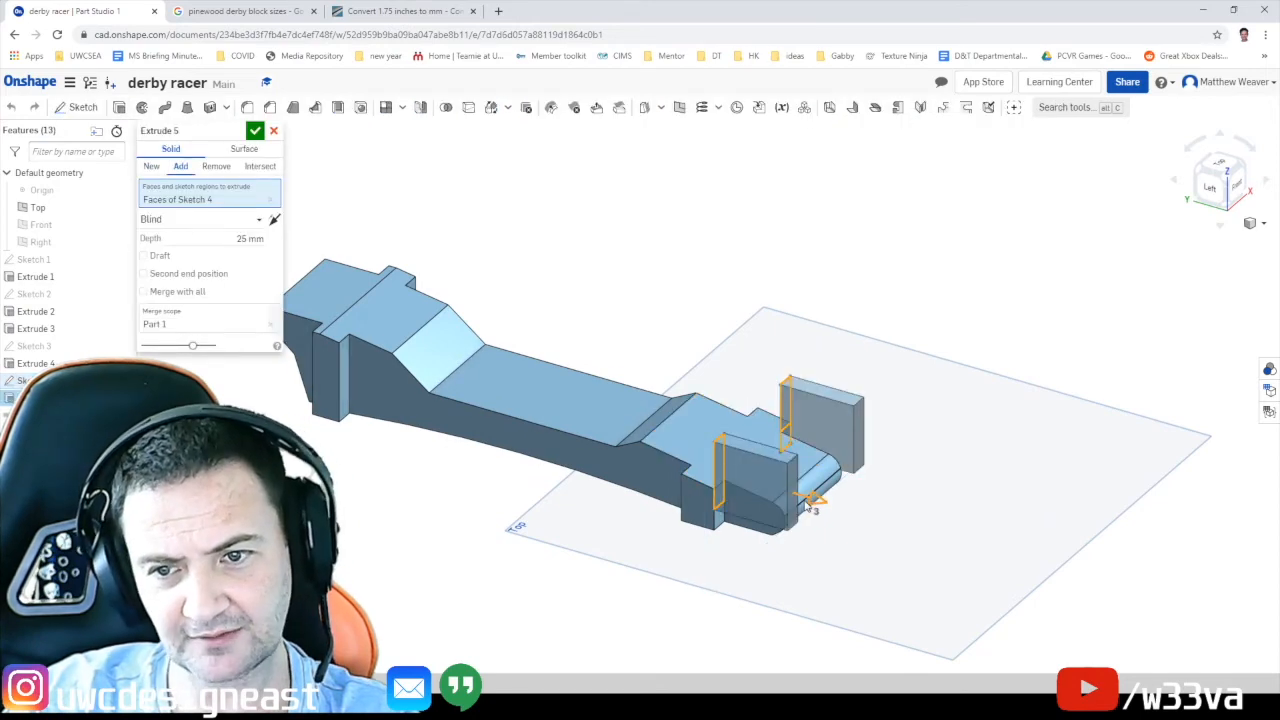
left_click_drag(818, 505, 631, 614)
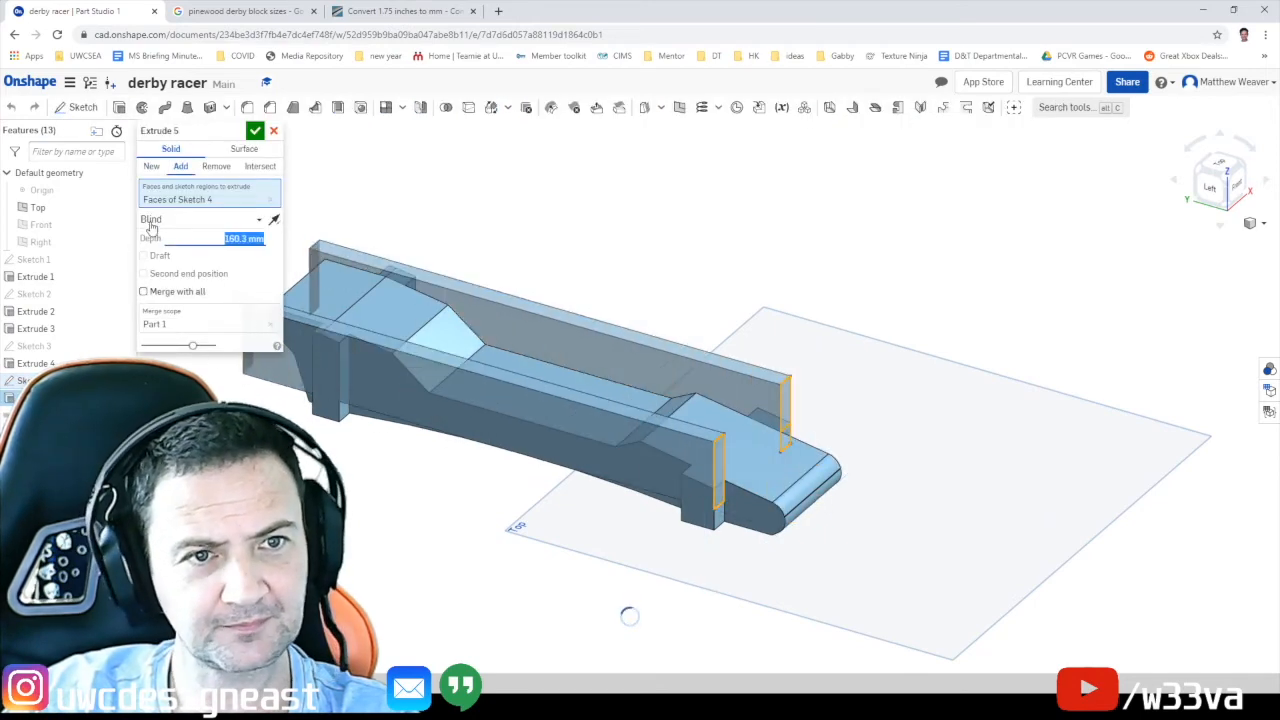
left_click(207, 167)
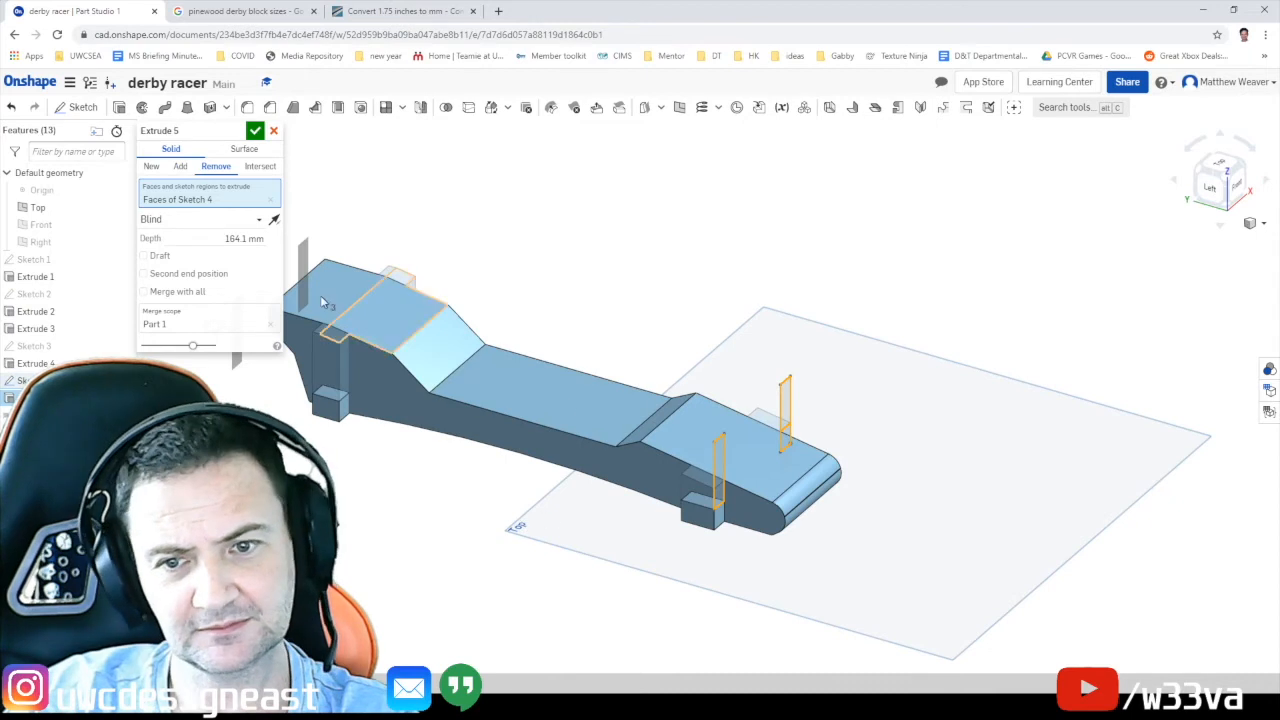
left_click(255, 131)
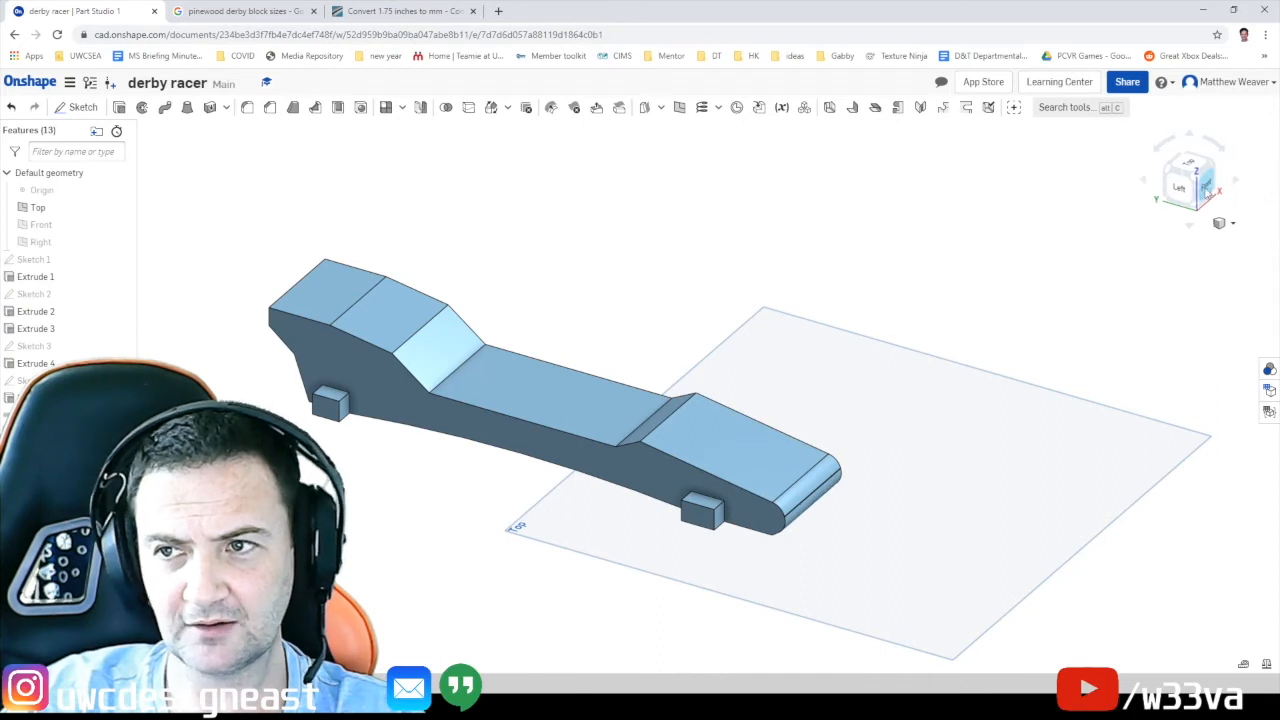
Start a fillet with a 5 mm radius on the upper front edges of all four axle tabs
left_click(1238, 193)
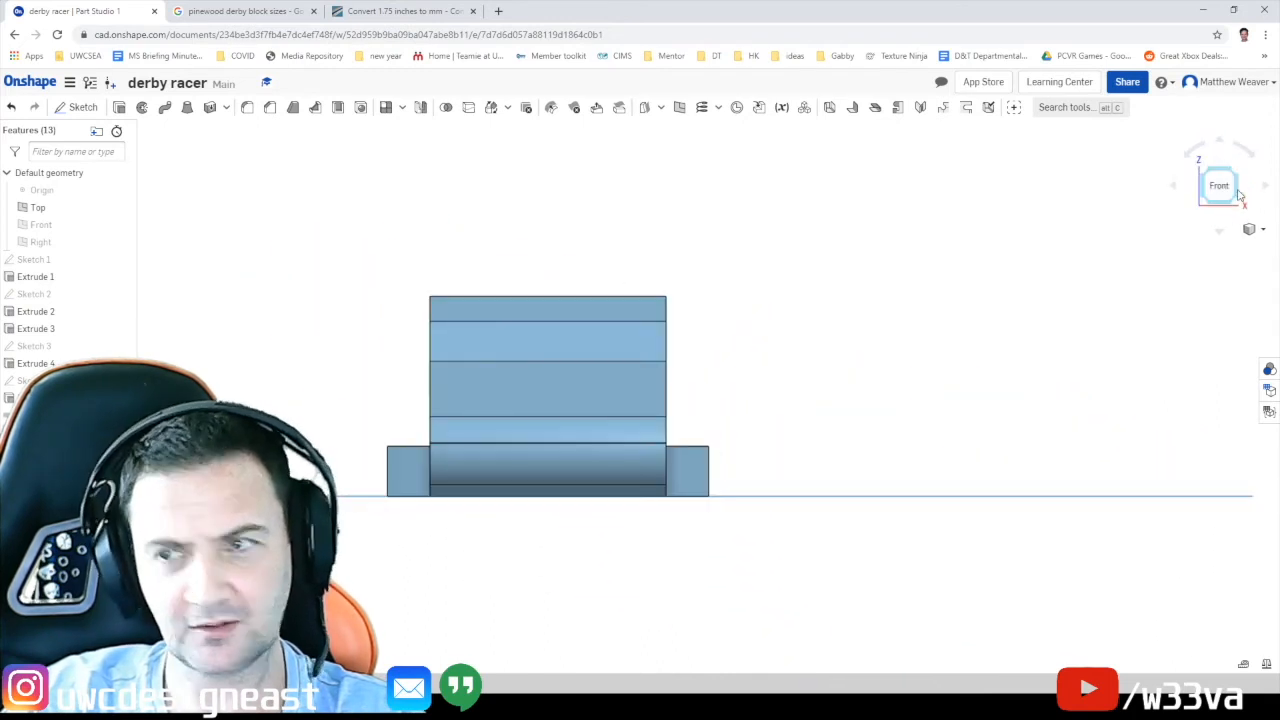
left_click(1175, 190)
left_click(1175, 190)
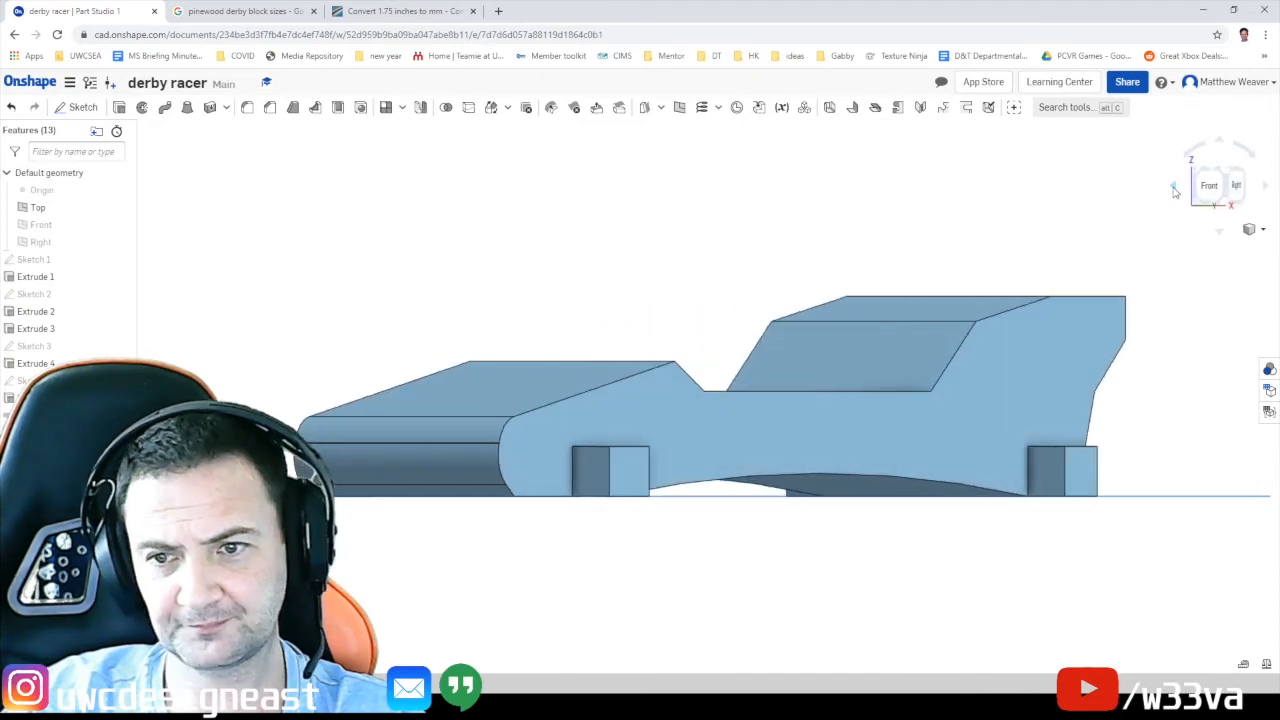
left_click(1229, 177)
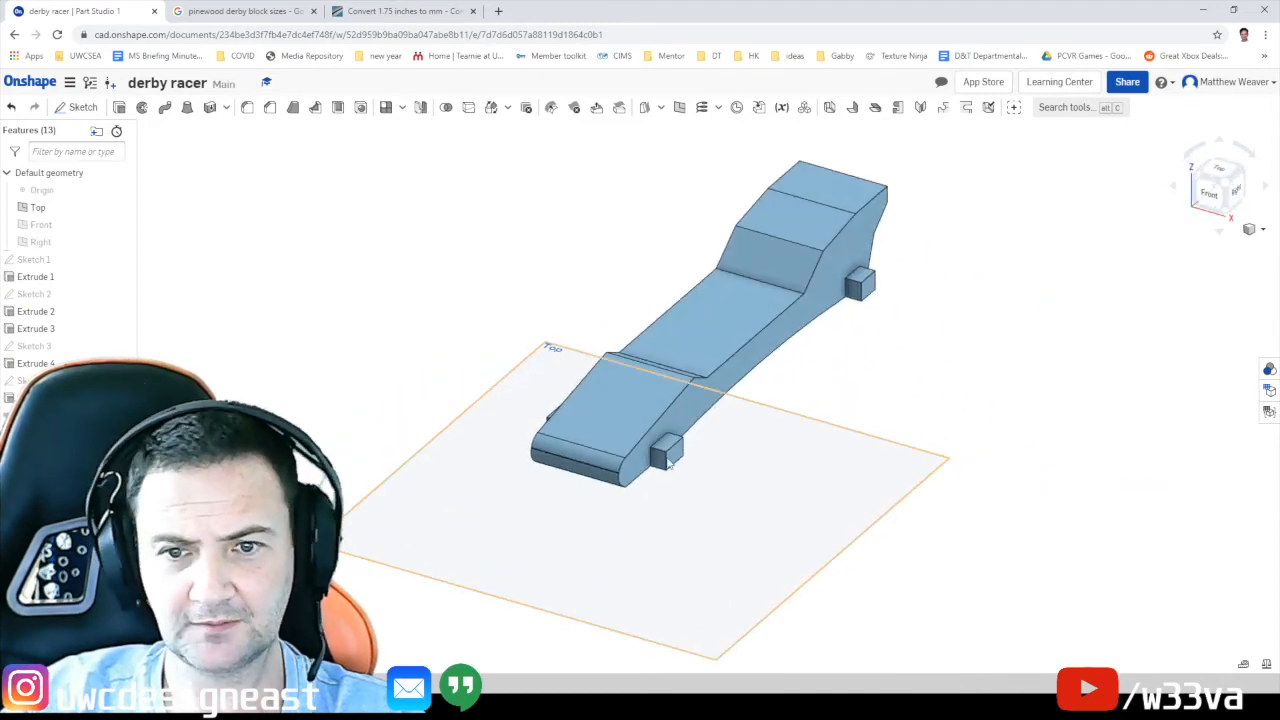
scroll(735, 423, "up", 2)
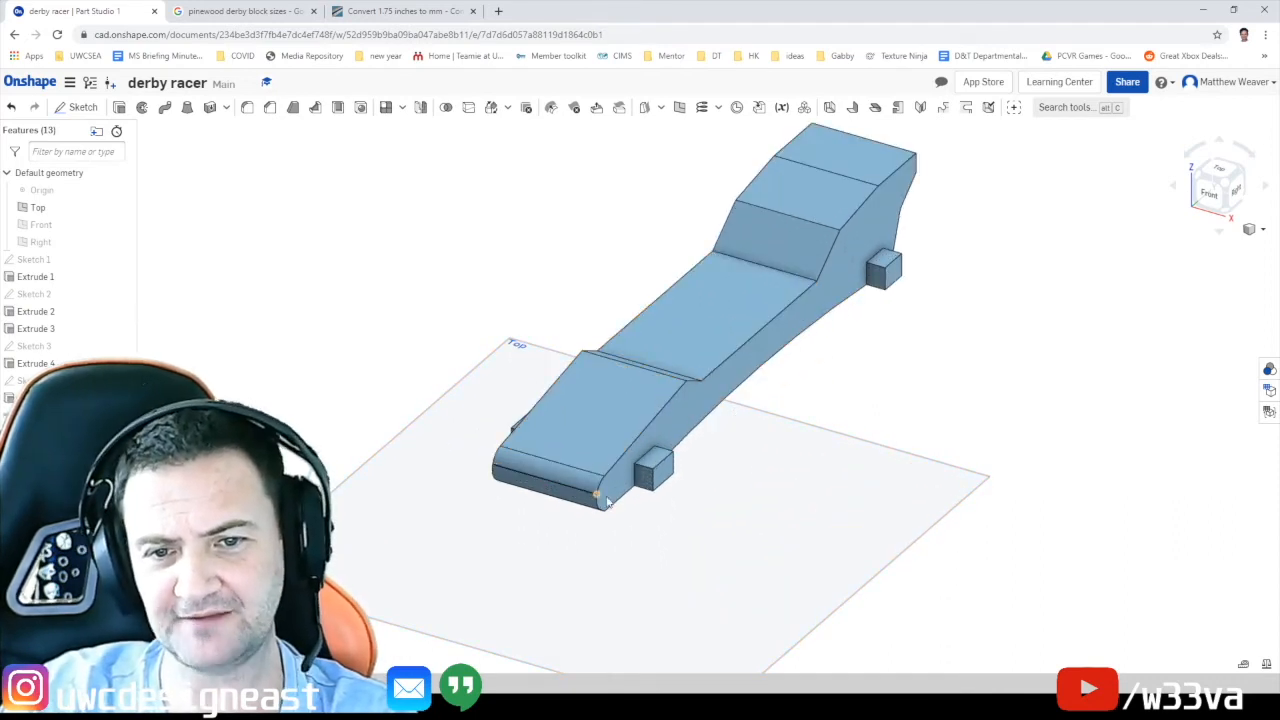
left_click(247, 108)
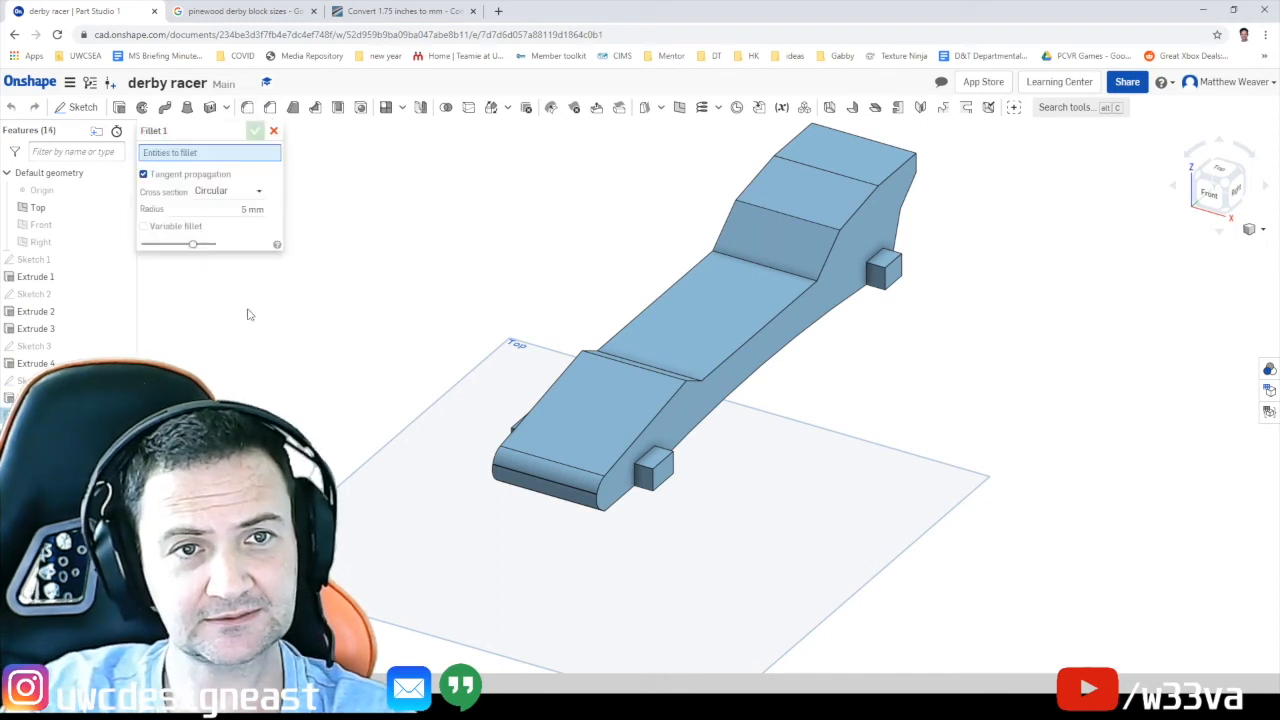
left_click(648, 472)
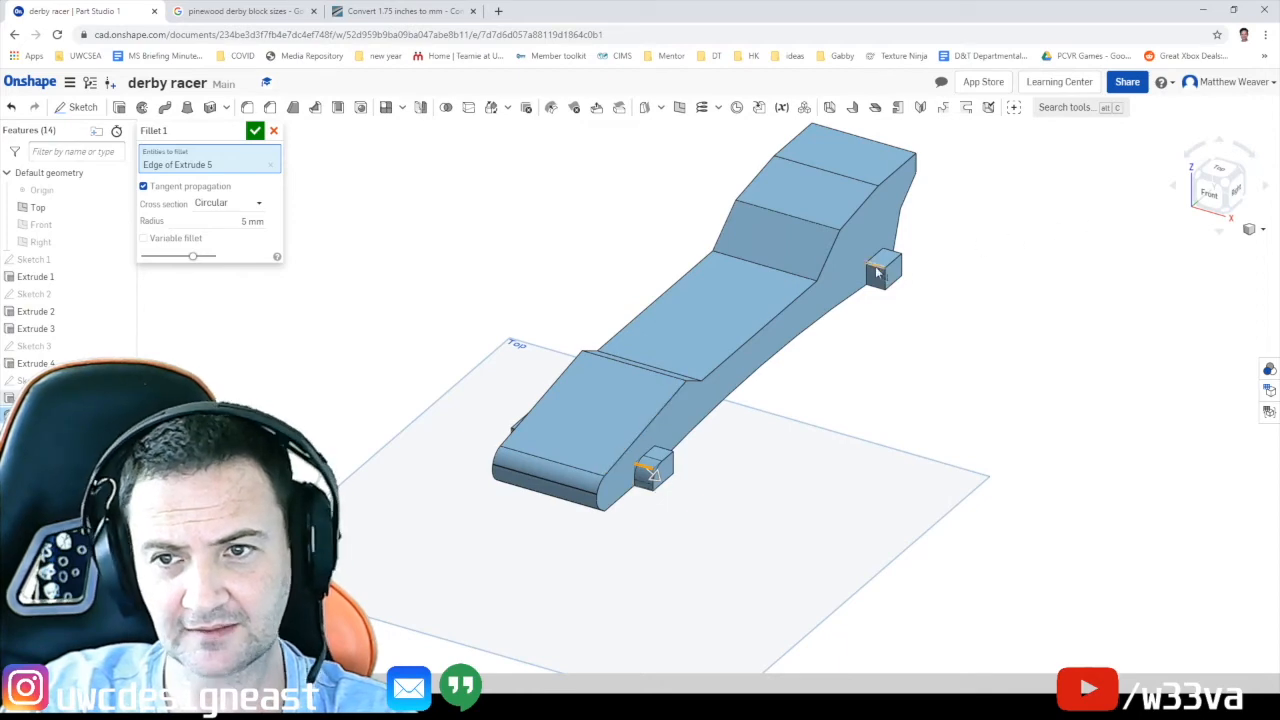
left_click(878, 265)
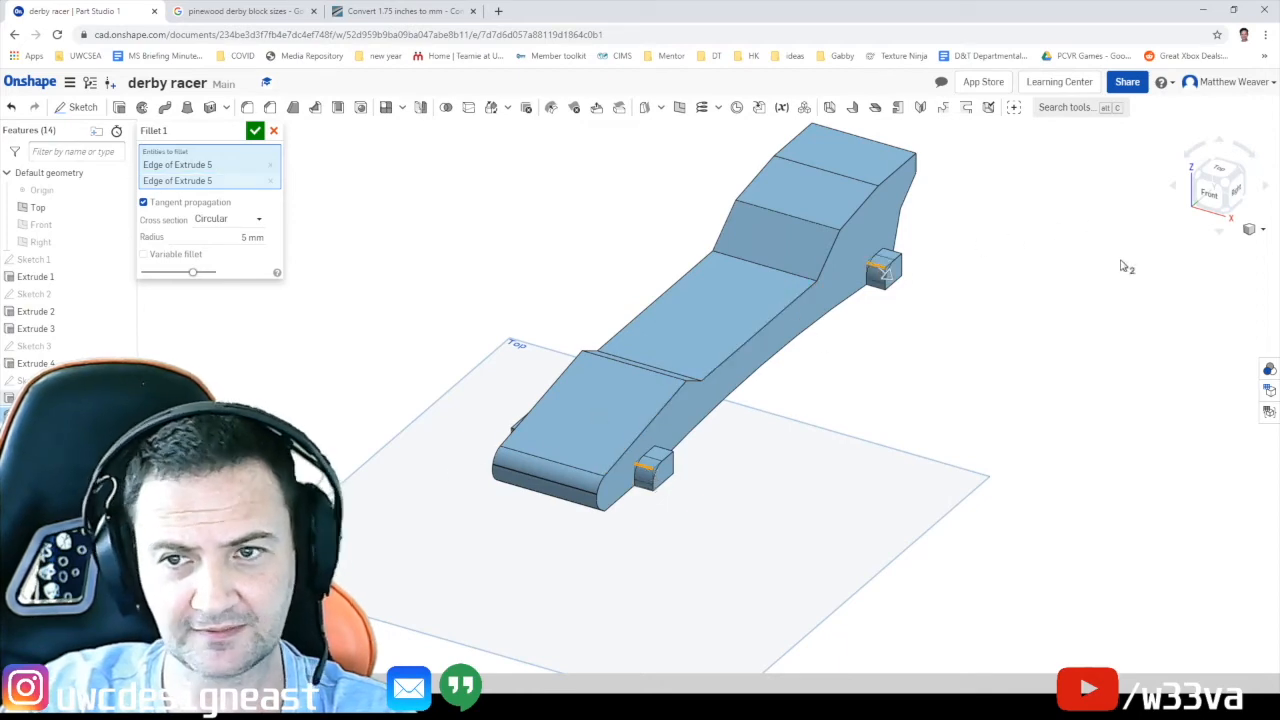
left_click(1198, 178)
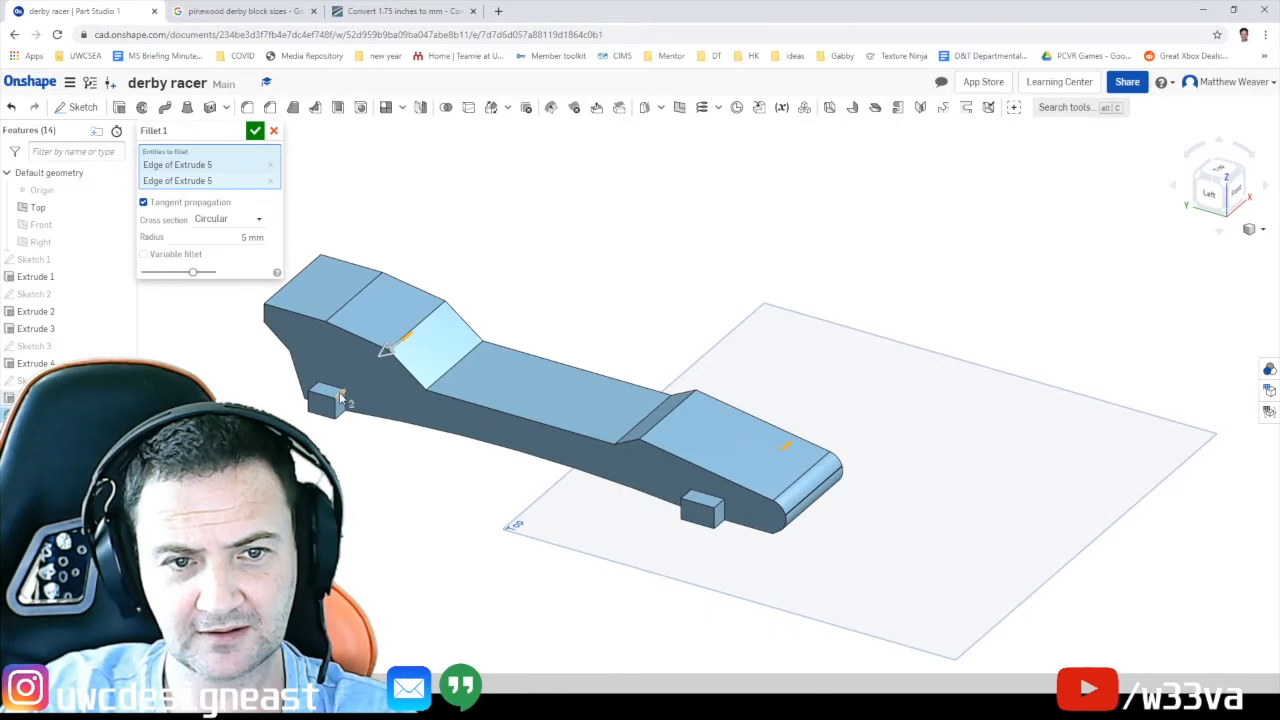
left_click(340, 396)
left_click(720, 508)
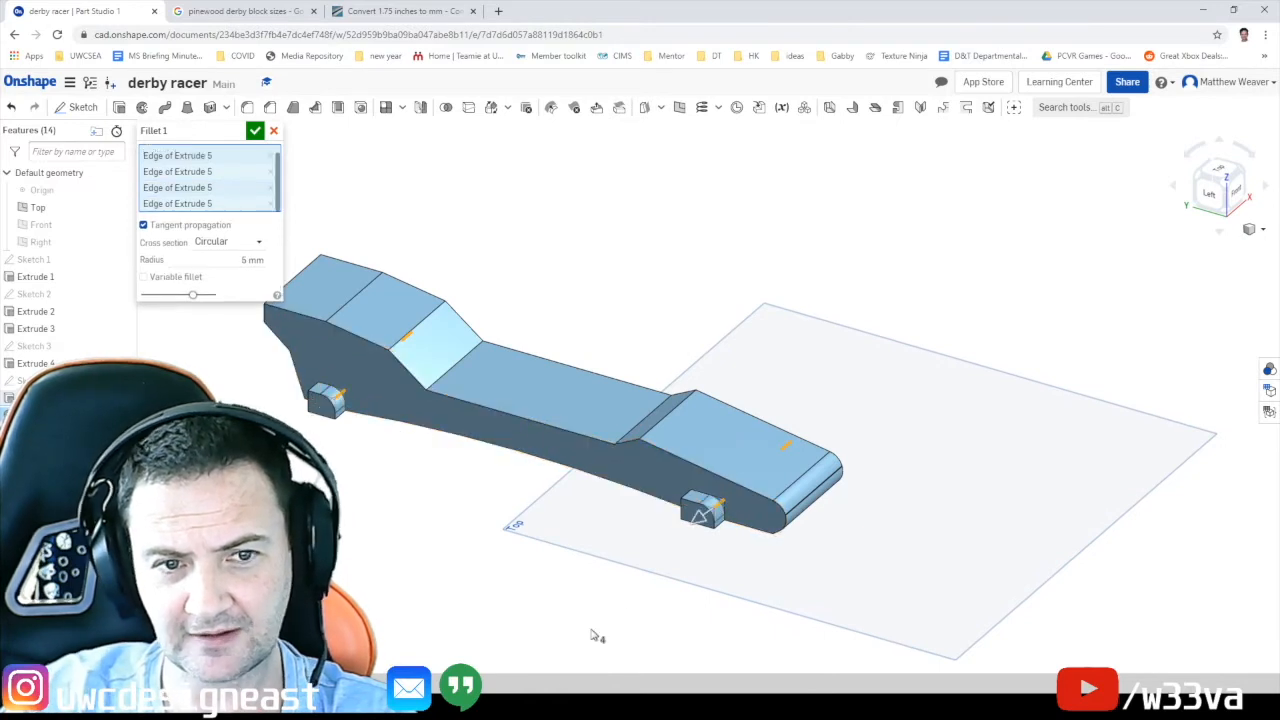
Enlarge the axle tab fillet radius to about 7.24 mm and apply it
scroll(598, 634, "down", 3)
scroll(723, 566, "up", 6)
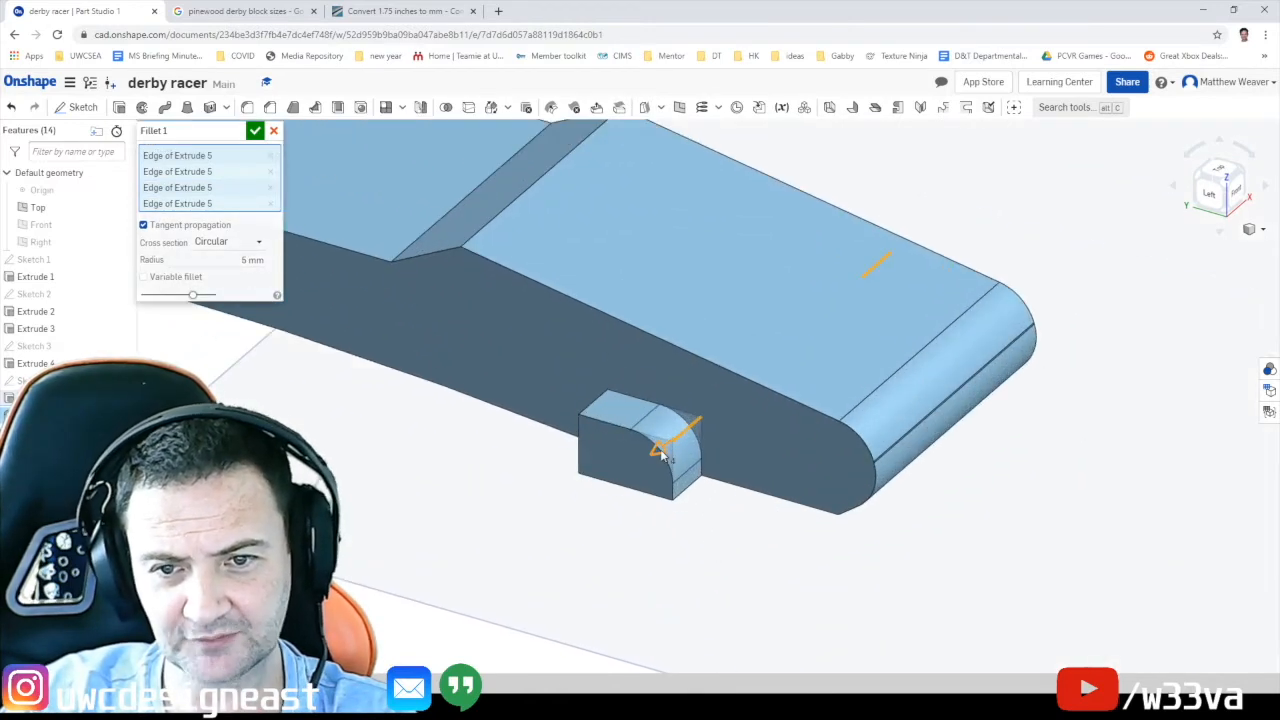
left_click_drag(657, 452, 652, 456)
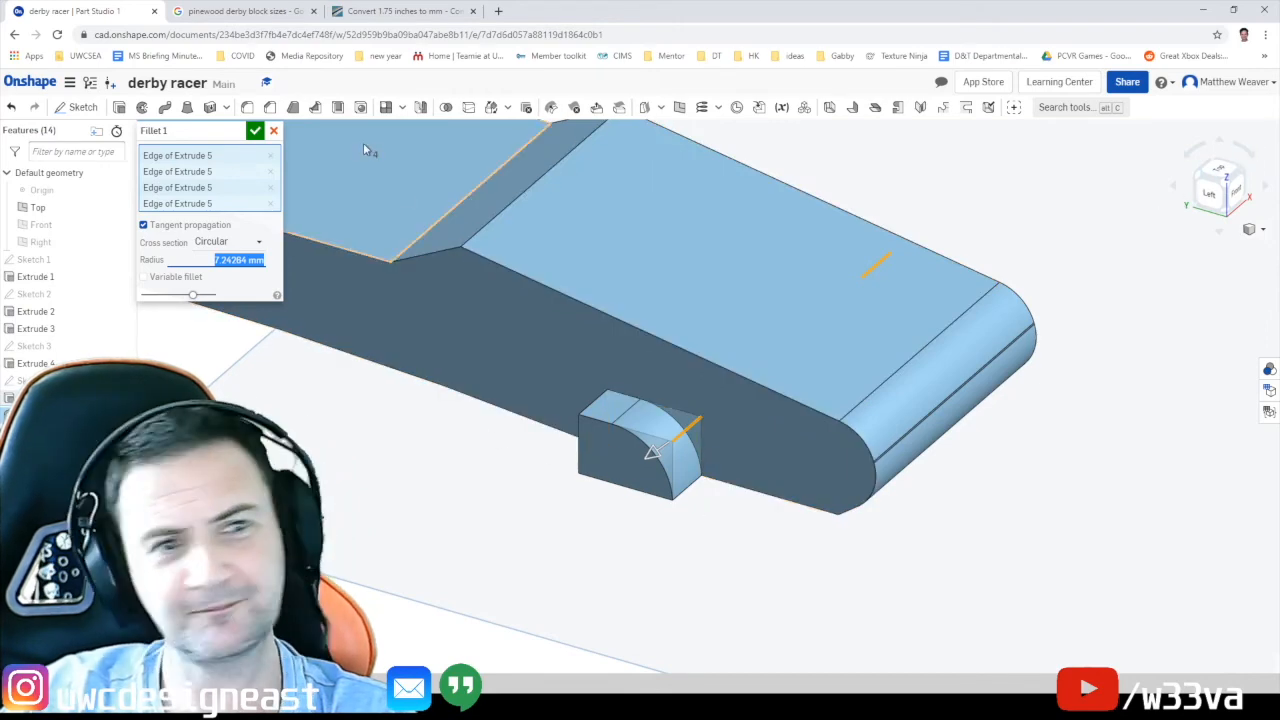
left_click(255, 131)
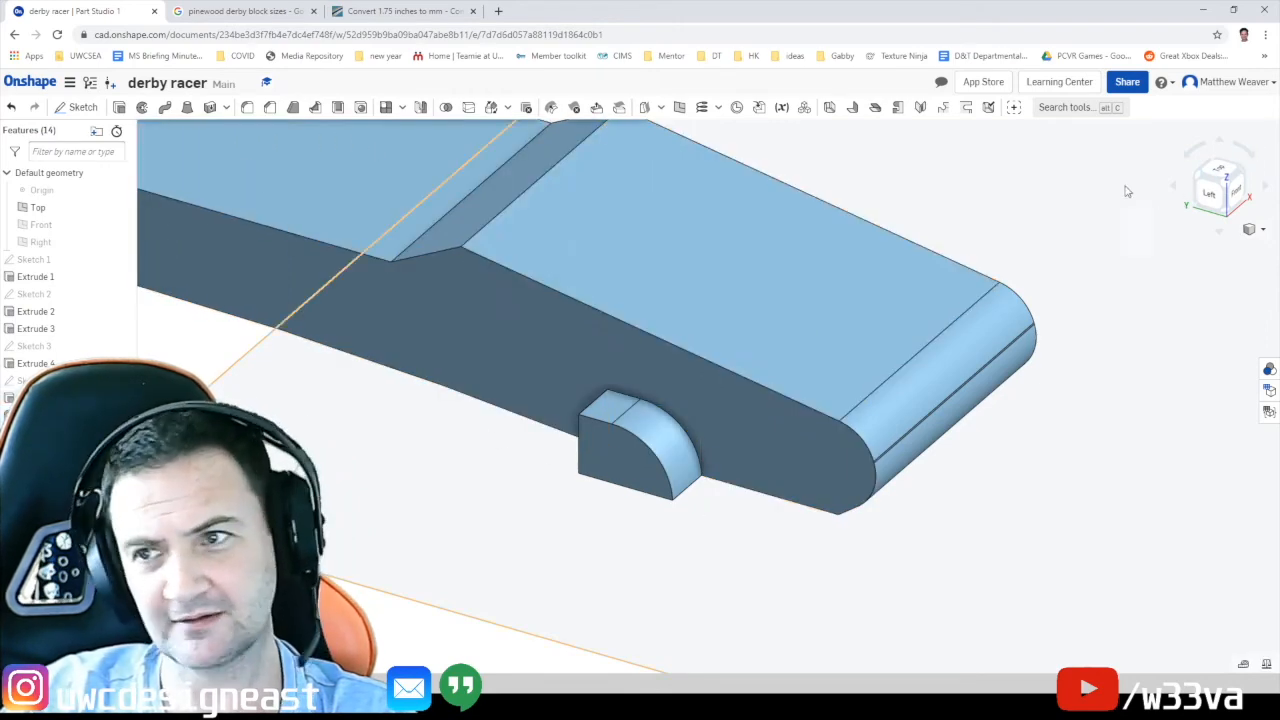
Start a 5 mm fillet on both upper side edges of the nose, the flat mid-deck and the sloped part of the raised rear
scroll(1103, 339, "up", 3)
scroll(1078, 339, "down", 6)
scroll(1057, 337, "up", 3)
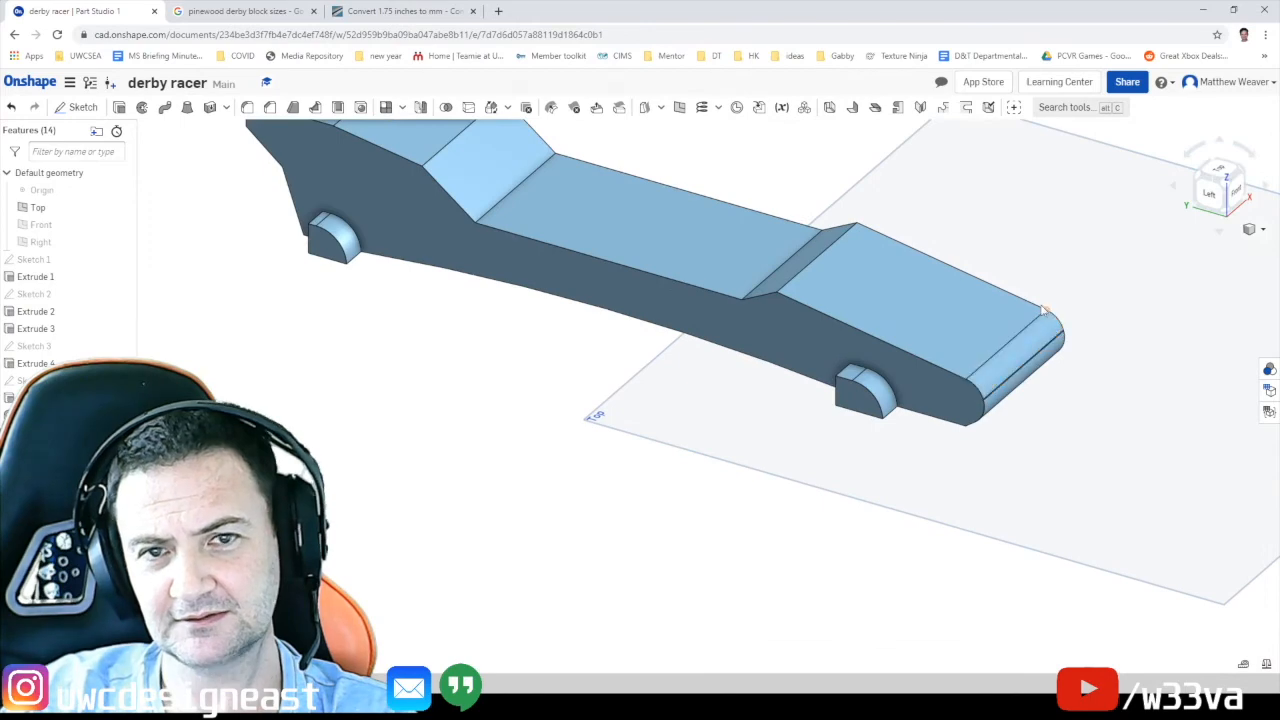
middle_click_drag(1088, 249, 1090, 357)
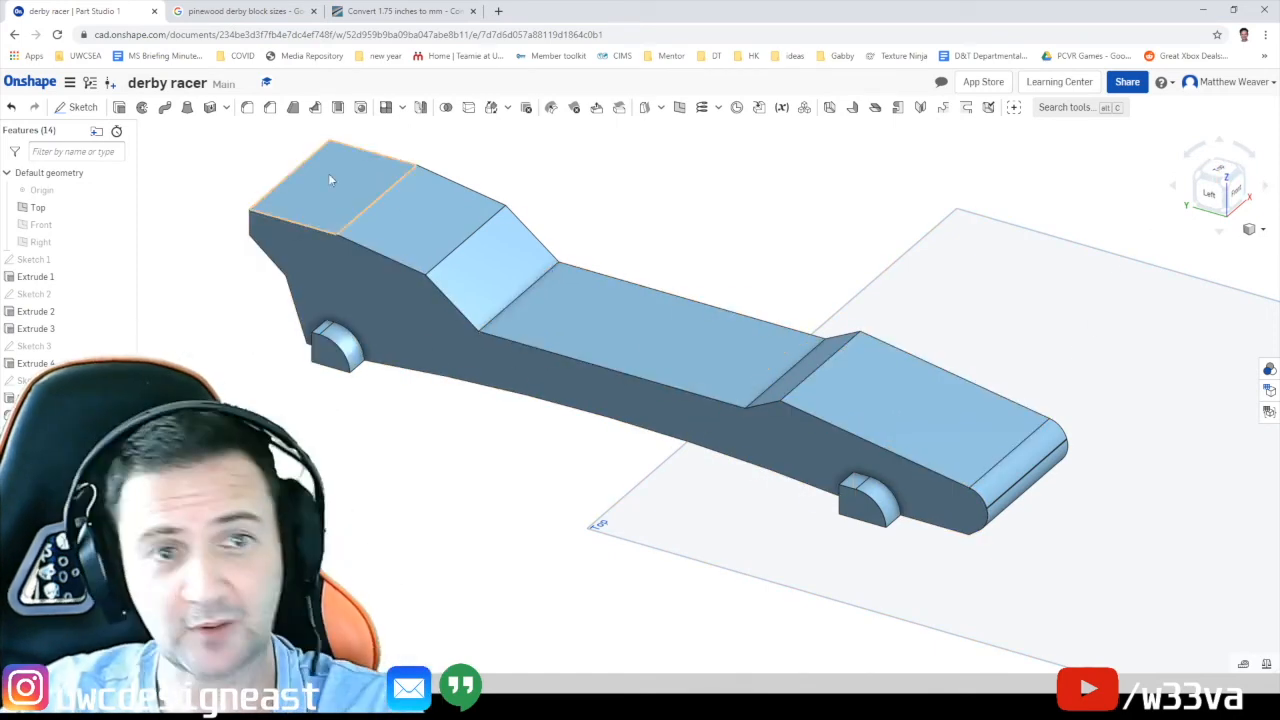
left_click(247, 107)
left_click(840, 432)
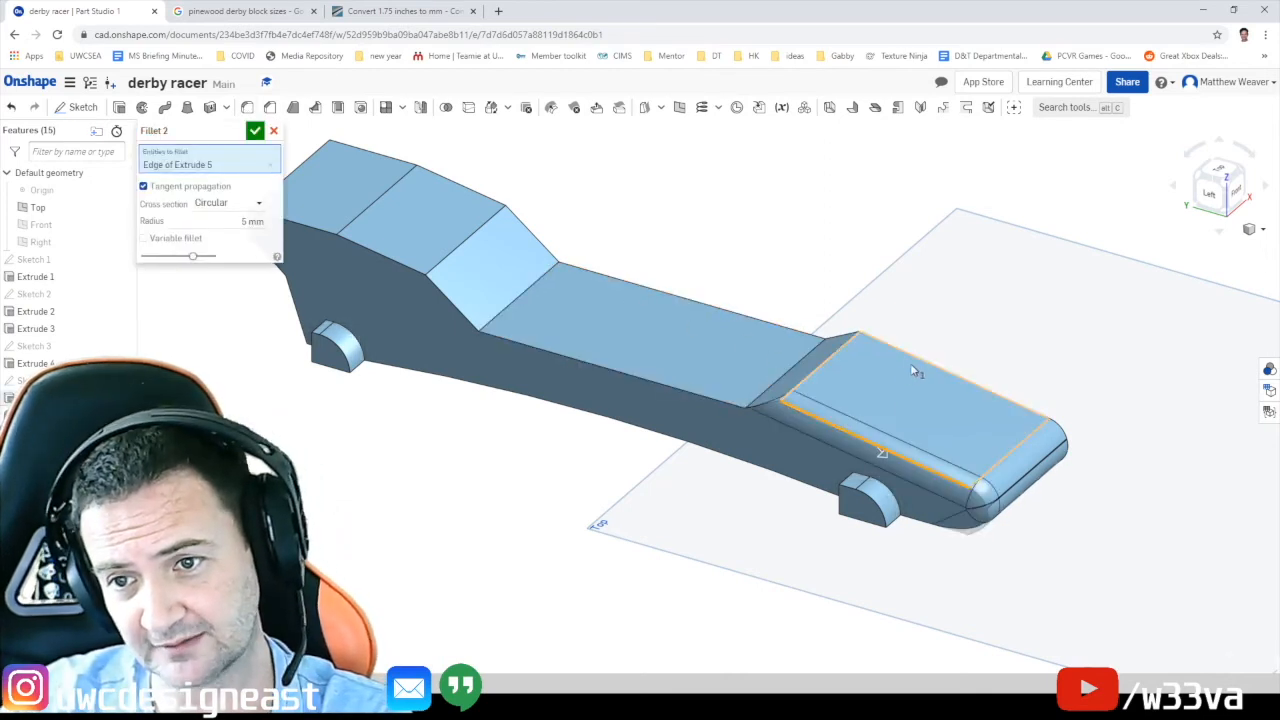
left_click(921, 362)
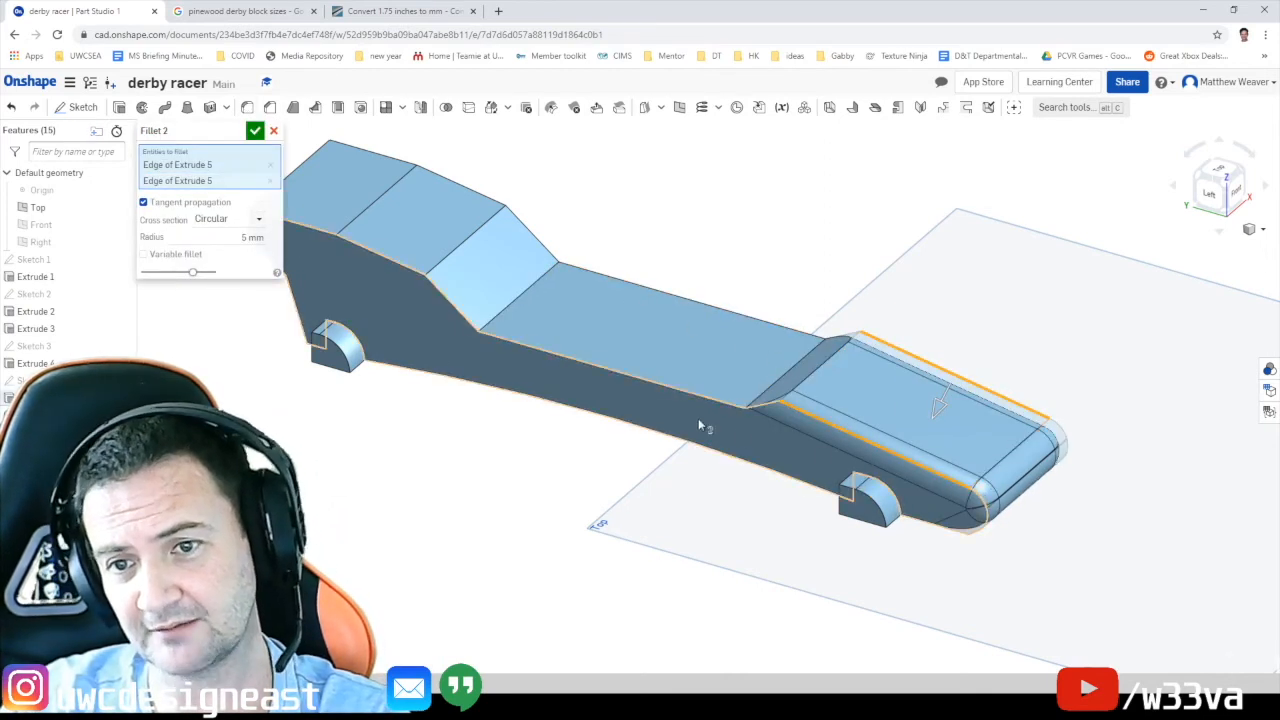
left_click(655, 388)
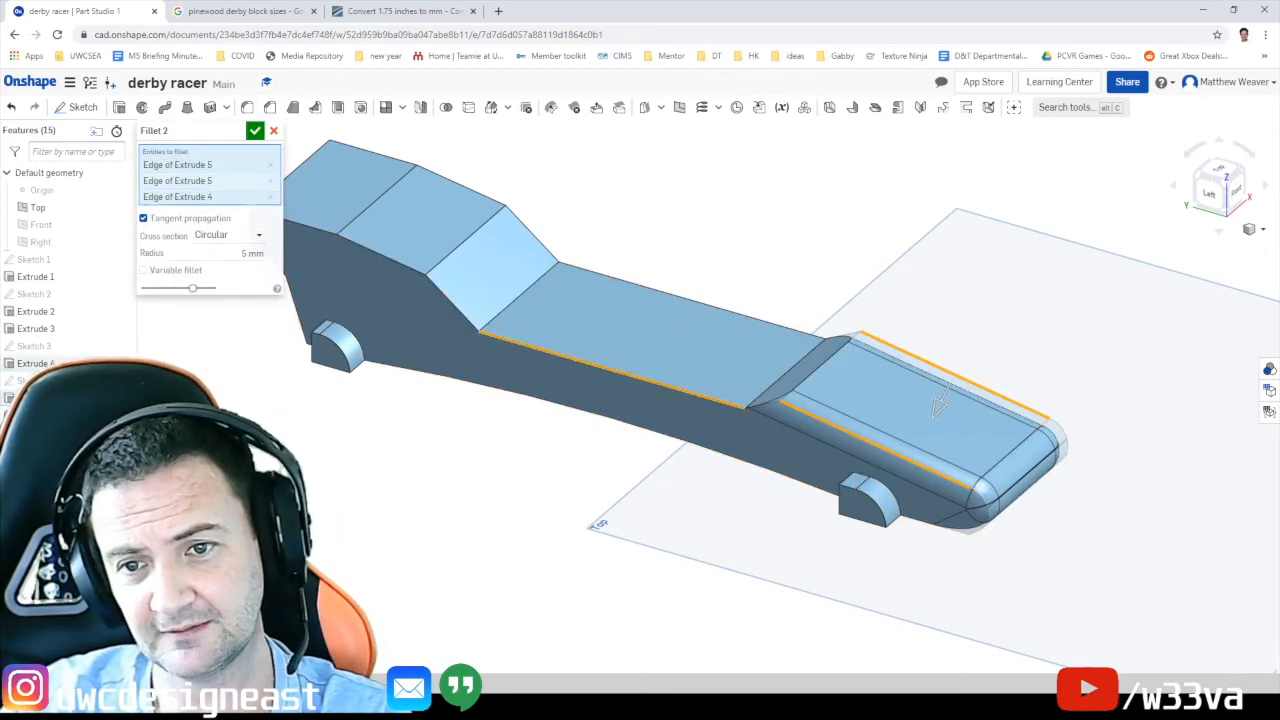
left_click(725, 315)
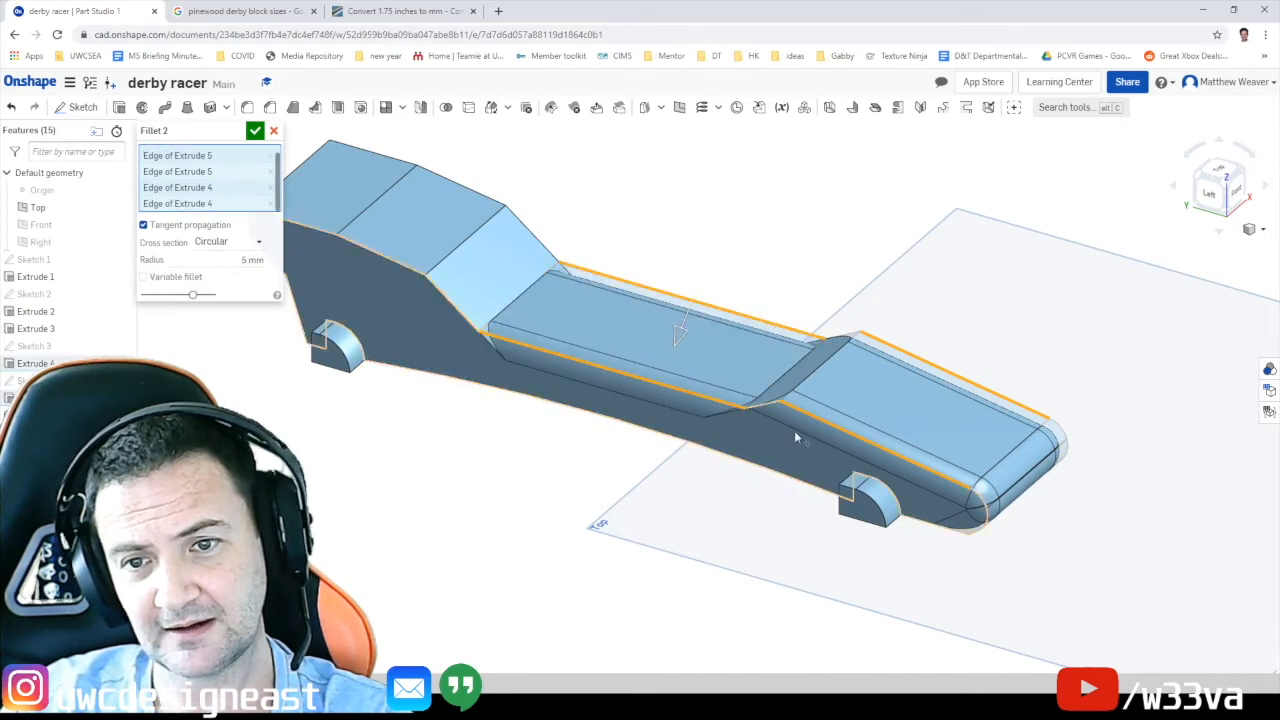
left_click(383, 255)
left_click(461, 197)
Add the front upper edge of the raised rear and the lower rear corner edge on each side, and apply the 5 mm fillet
middle_click_drag(449, 436, 557, 483)
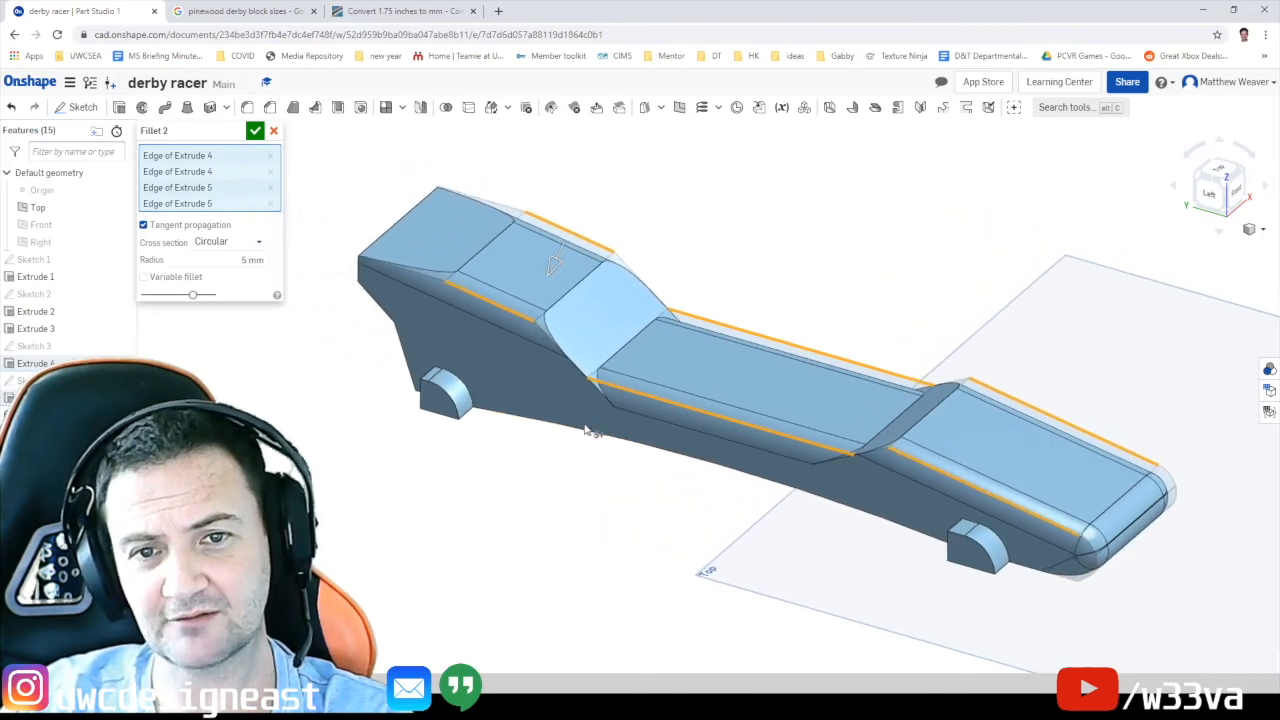
left_click(578, 290)
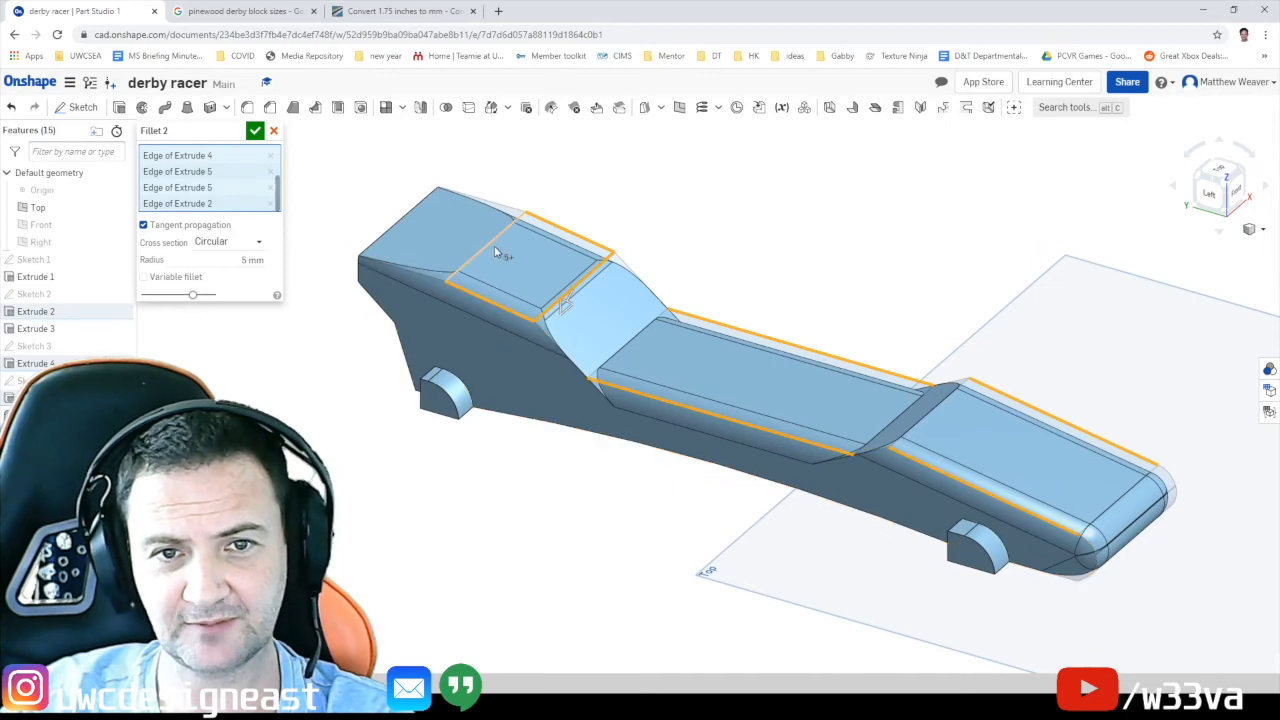
left_click(398, 342)
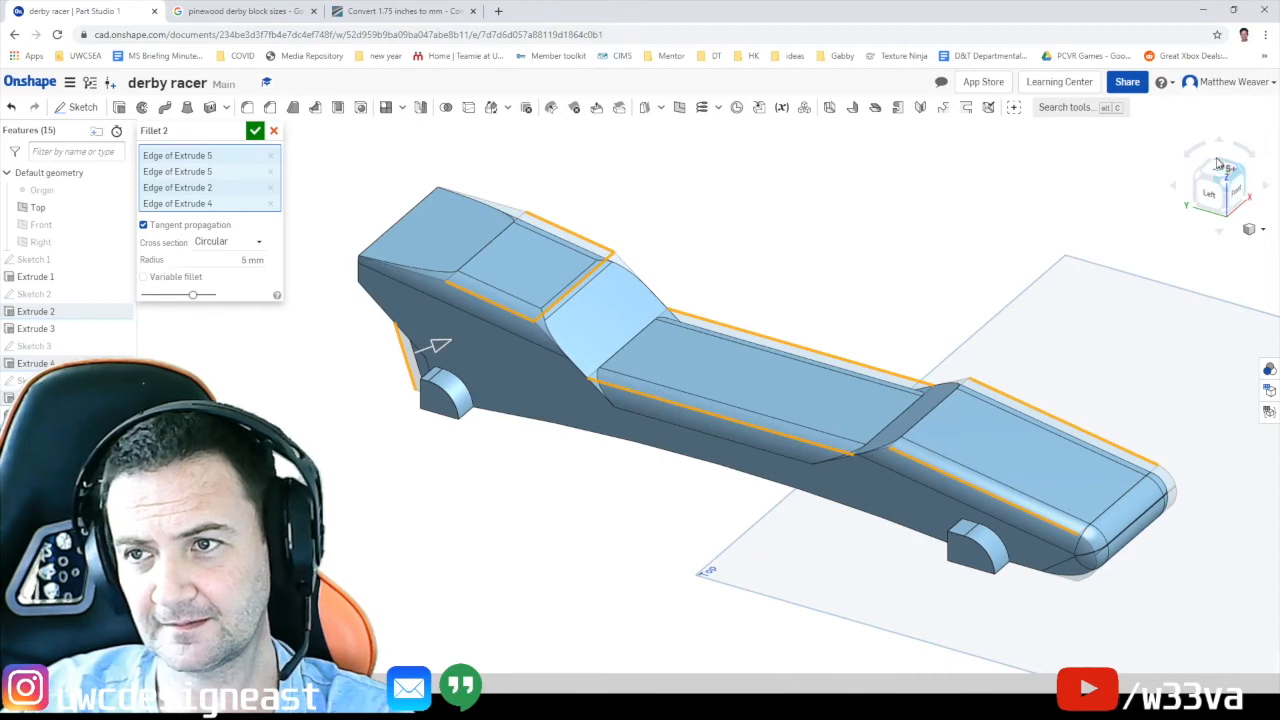
left_click(1220, 175)
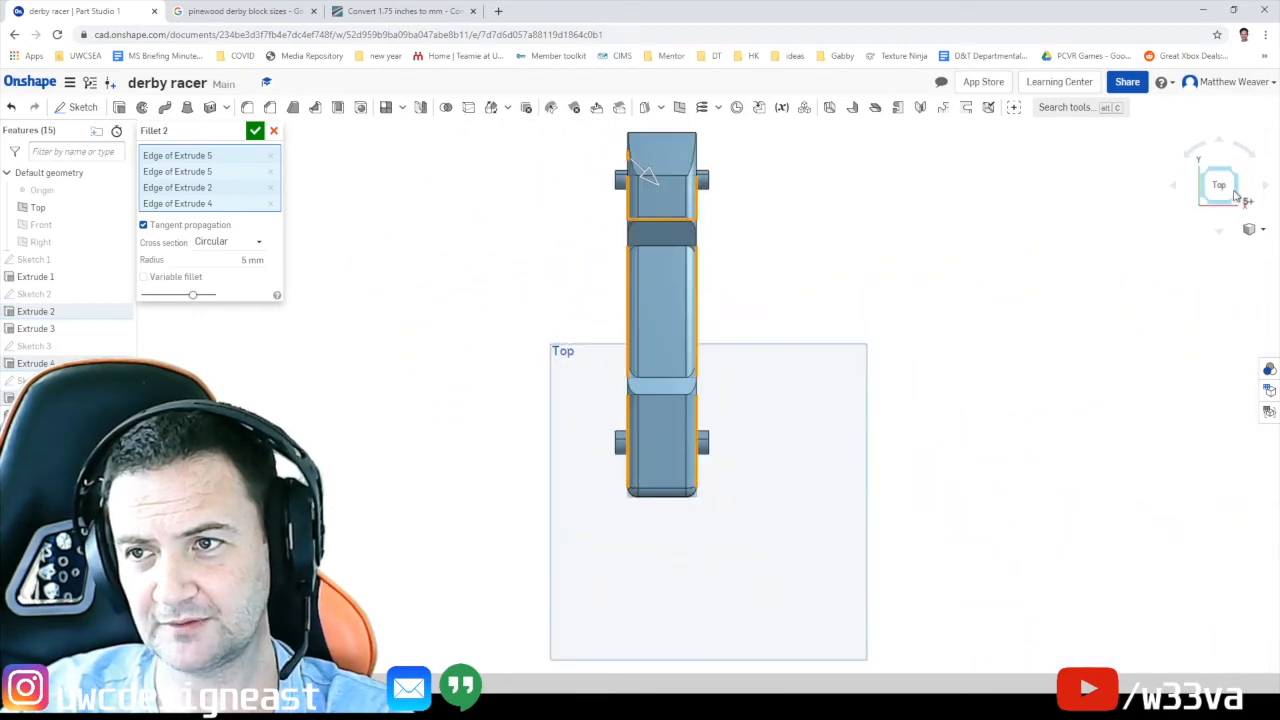
left_click(1237, 180)
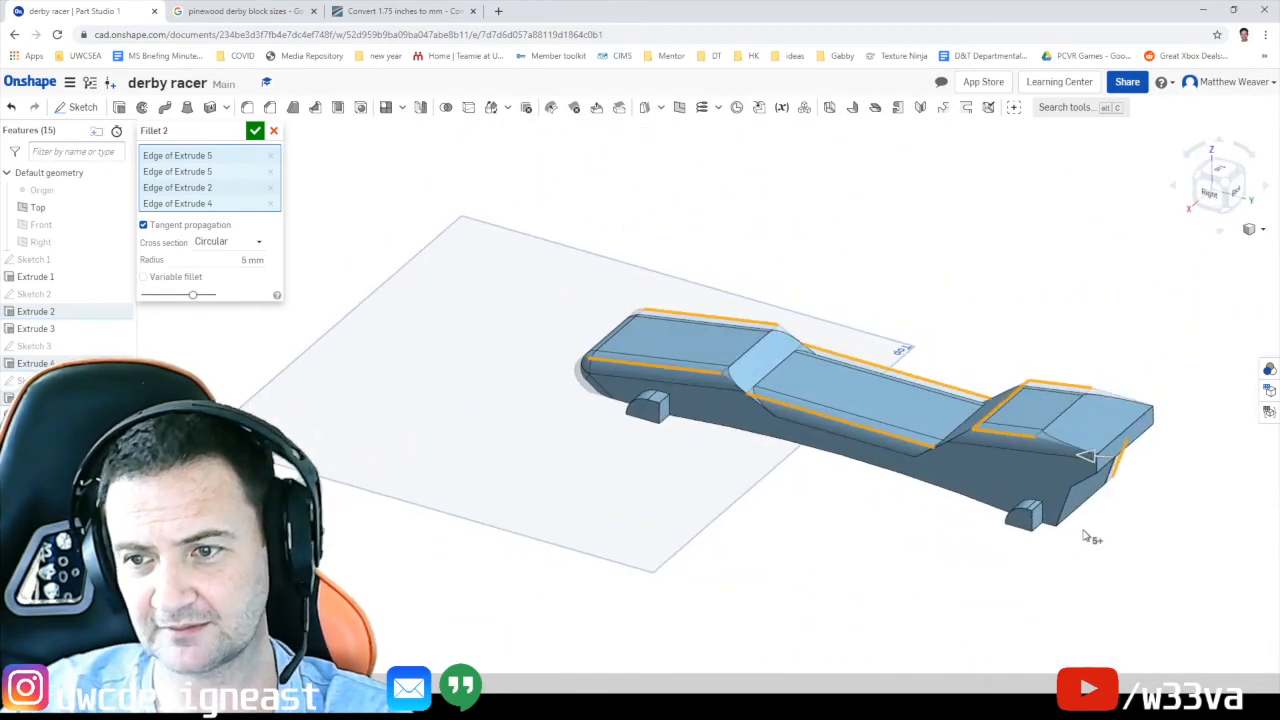
left_click(1067, 503)
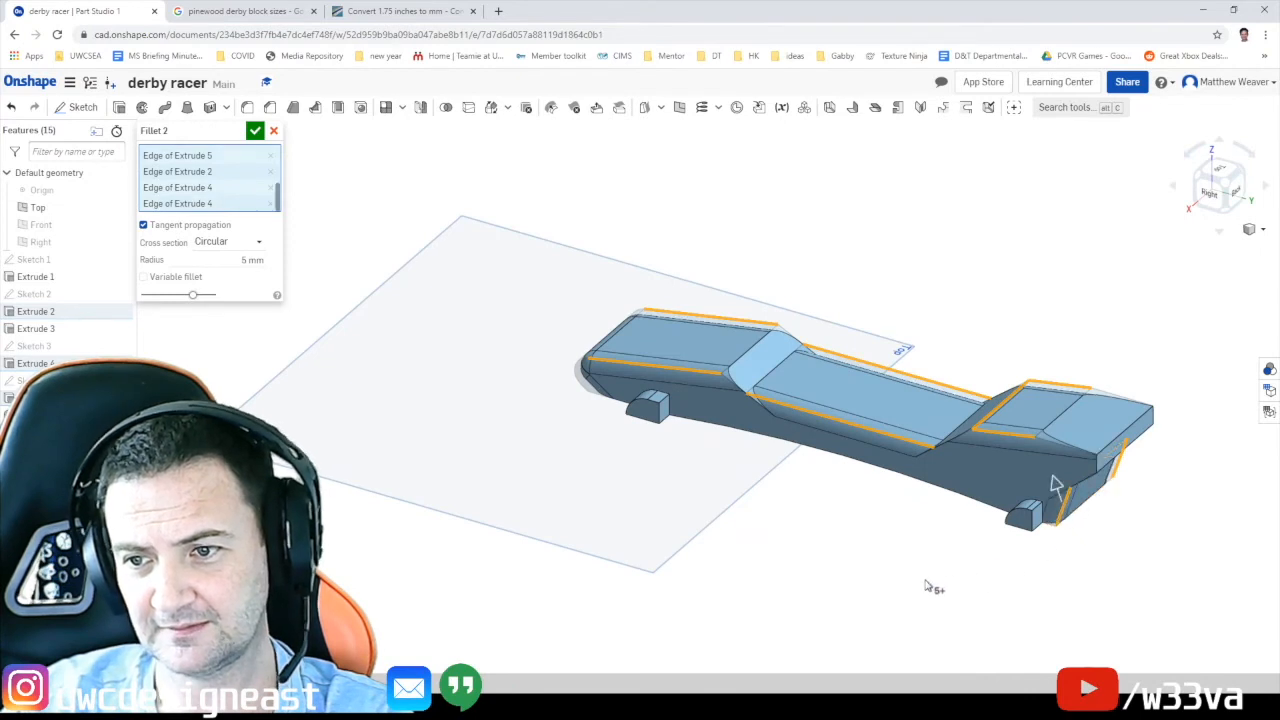
left_click(255, 130)
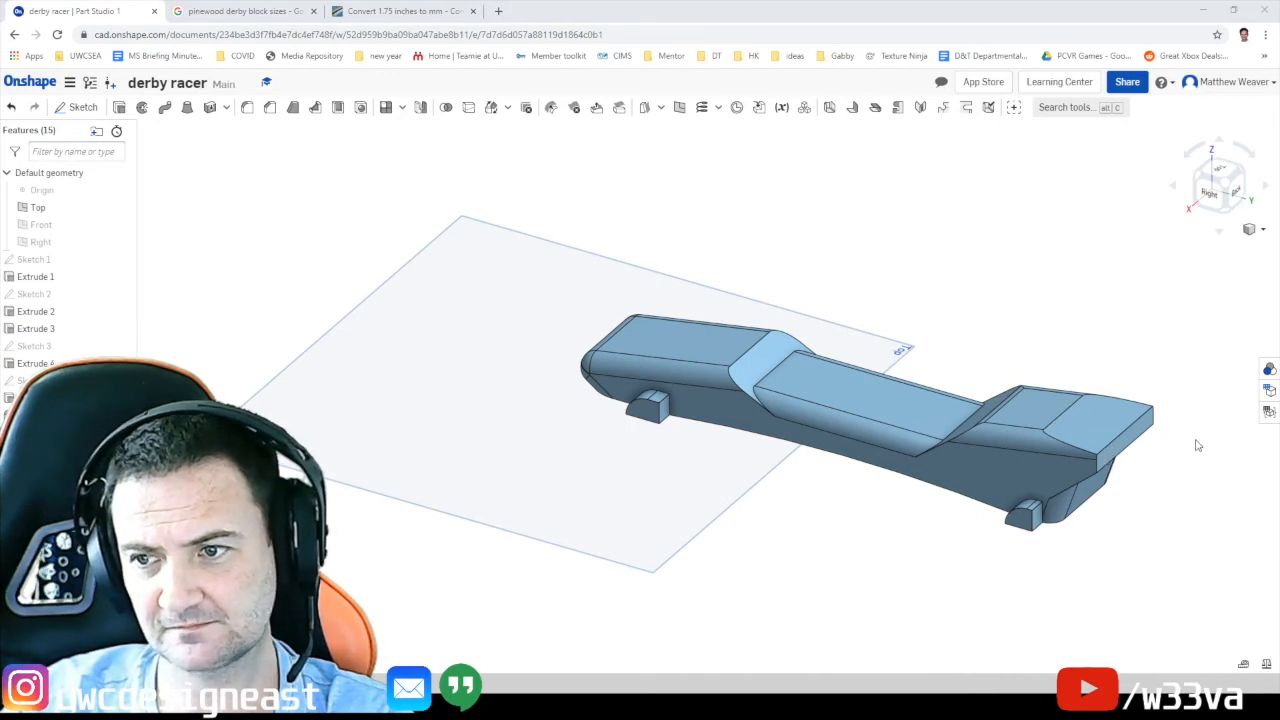
Start a sketch on the outer face of the front axle tab on the model's left side
left_click(1200, 180)
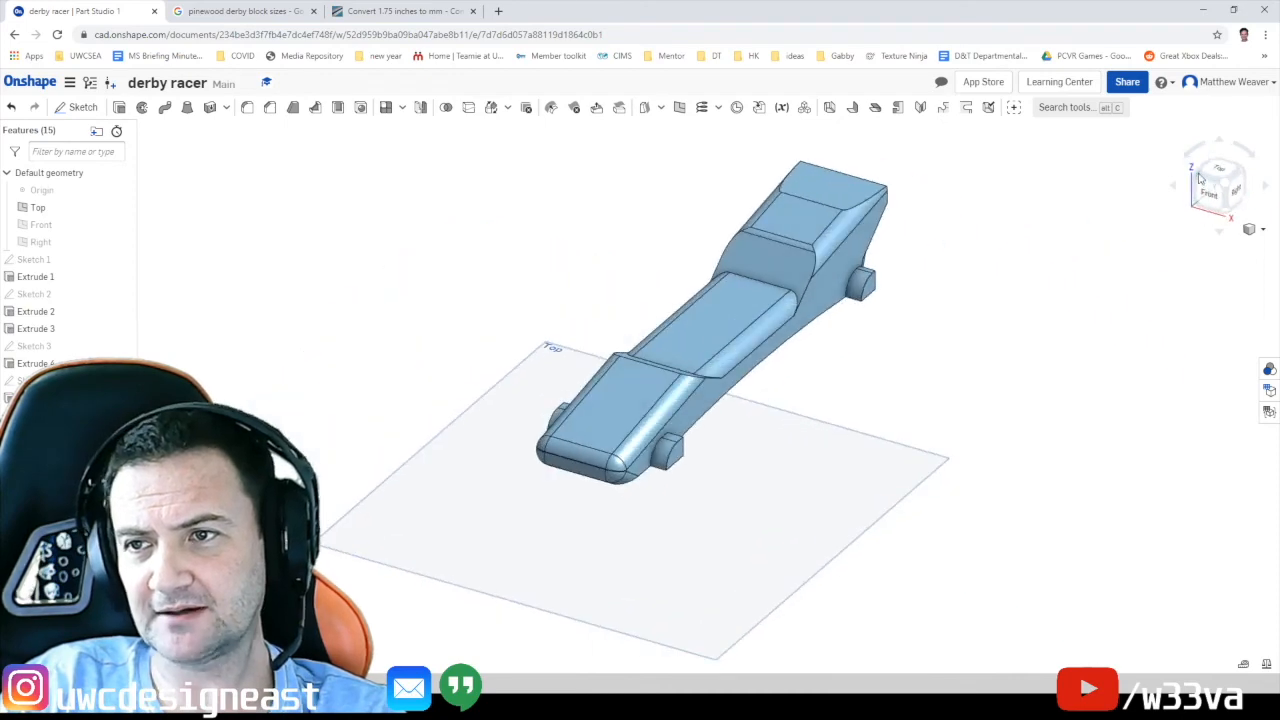
left_click(1202, 180)
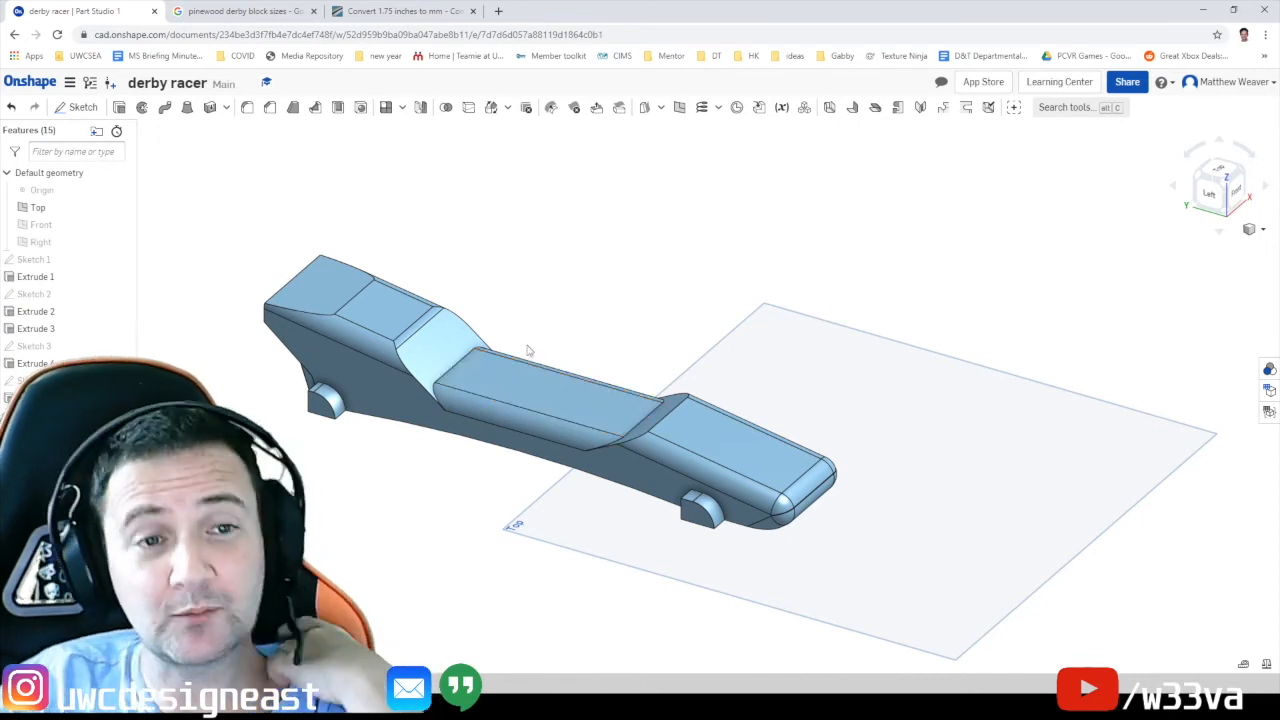
left_click(78, 107)
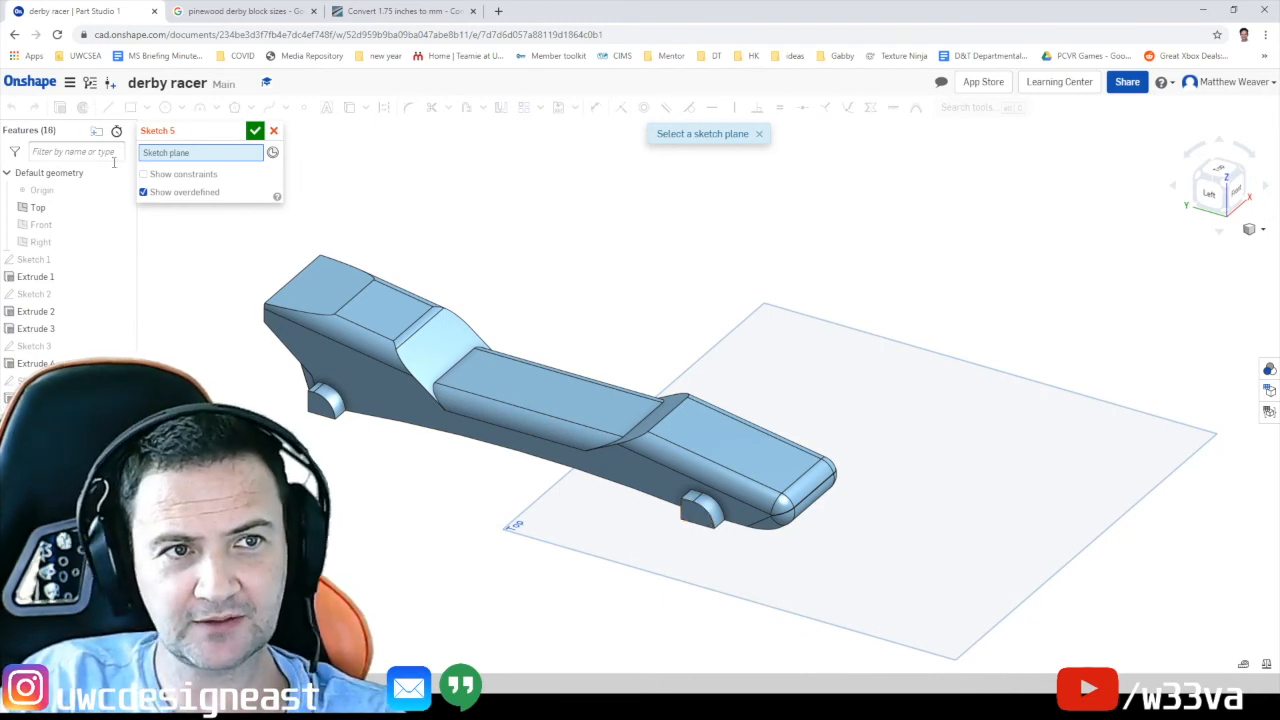
left_click(700, 512)
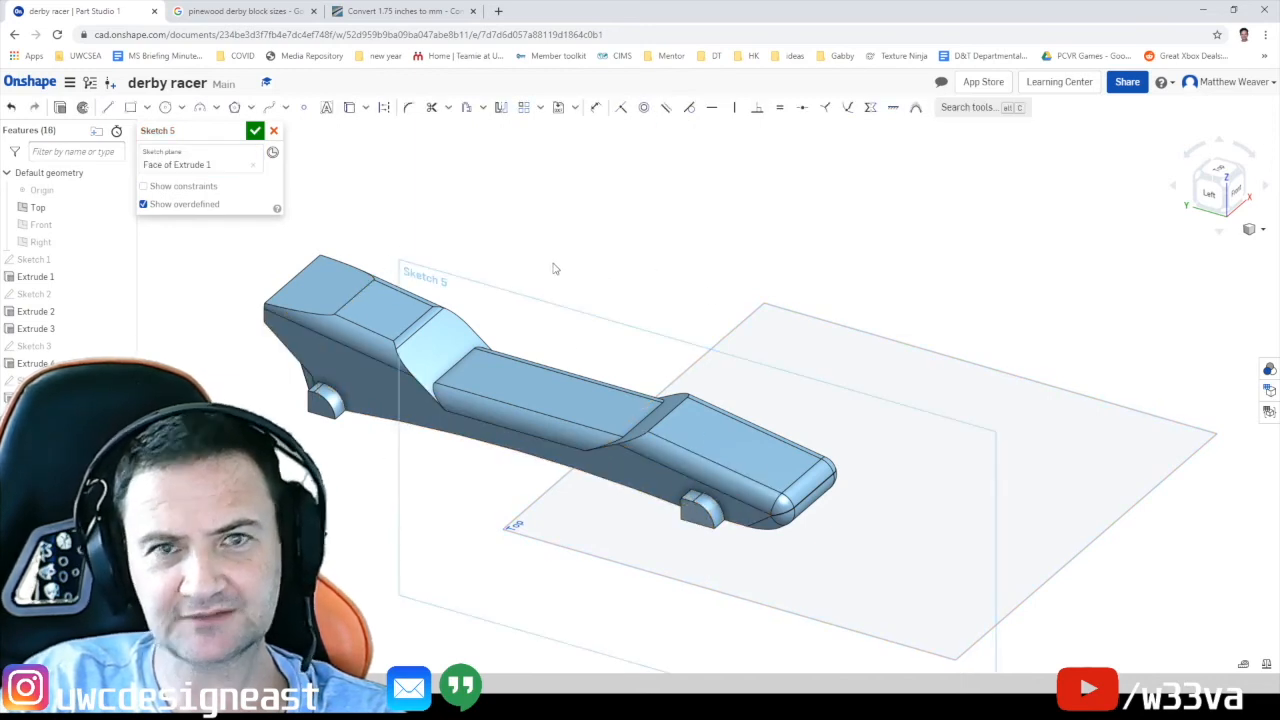
Sketch a wheel circle about 16.8 mm in diameter centred within the front axle tab's outer face
left_click(165, 107)
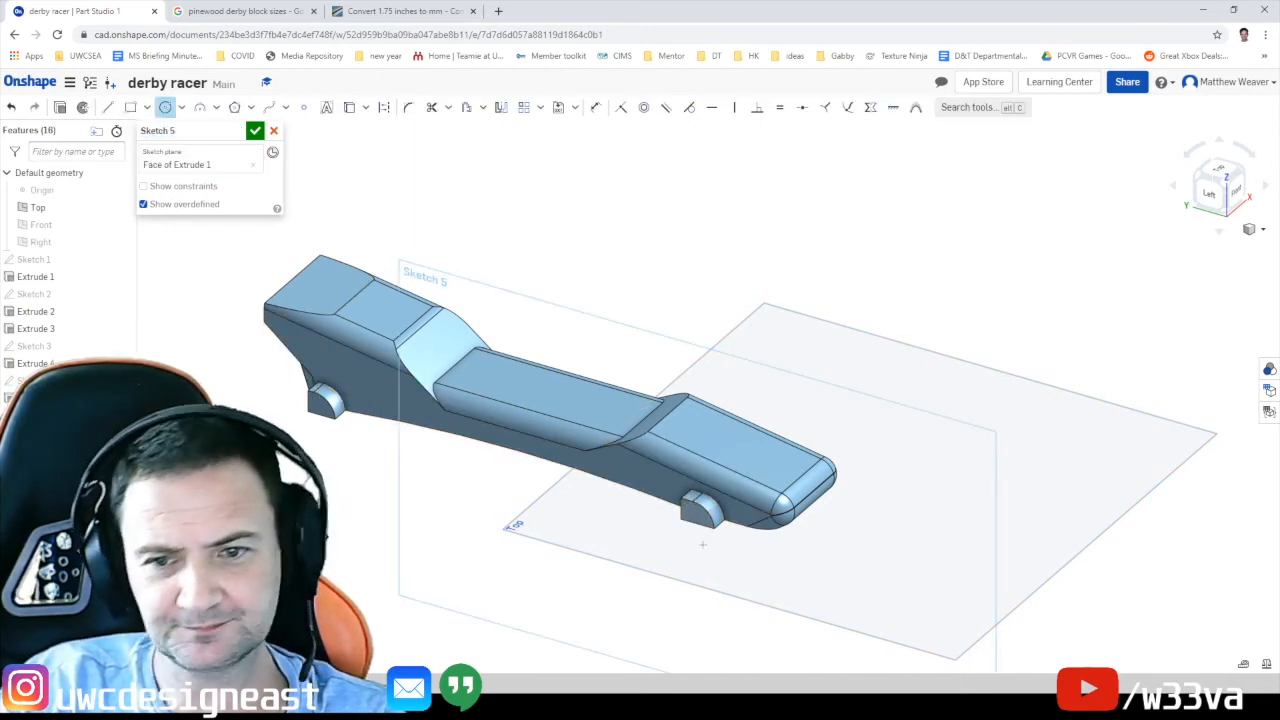
left_click(1209, 194)
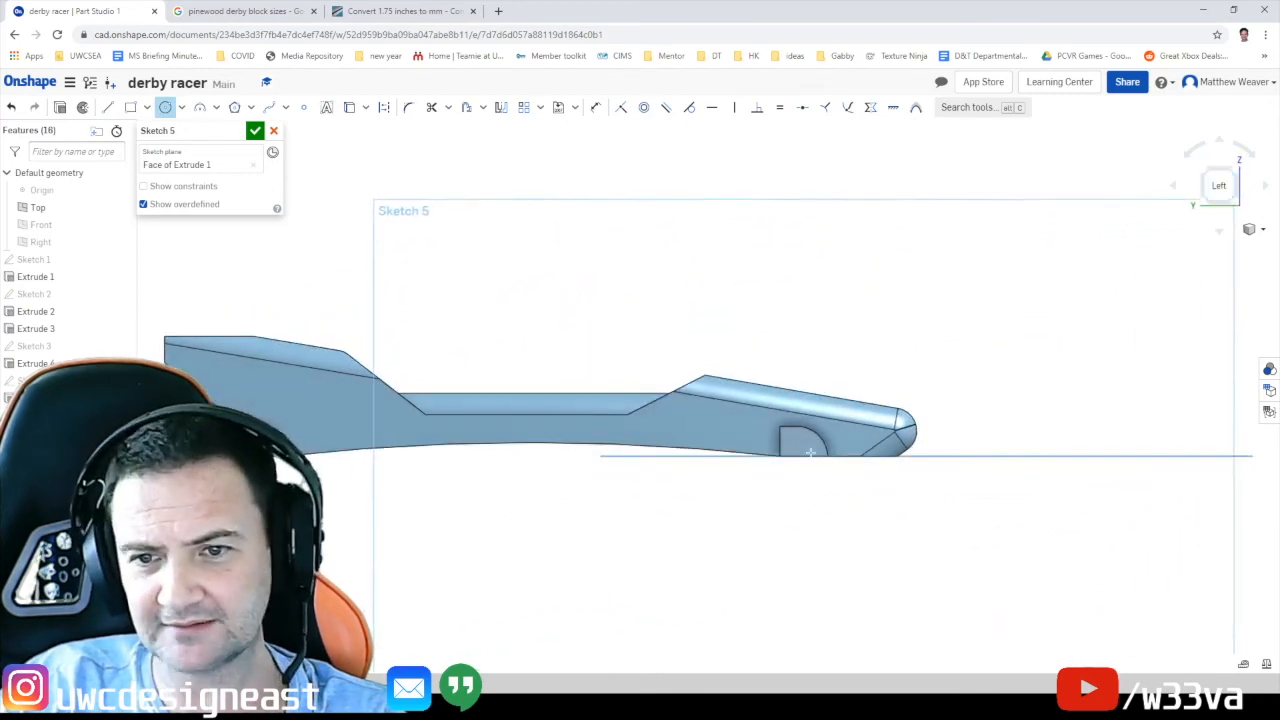
scroll(741, 448, "up", 5)
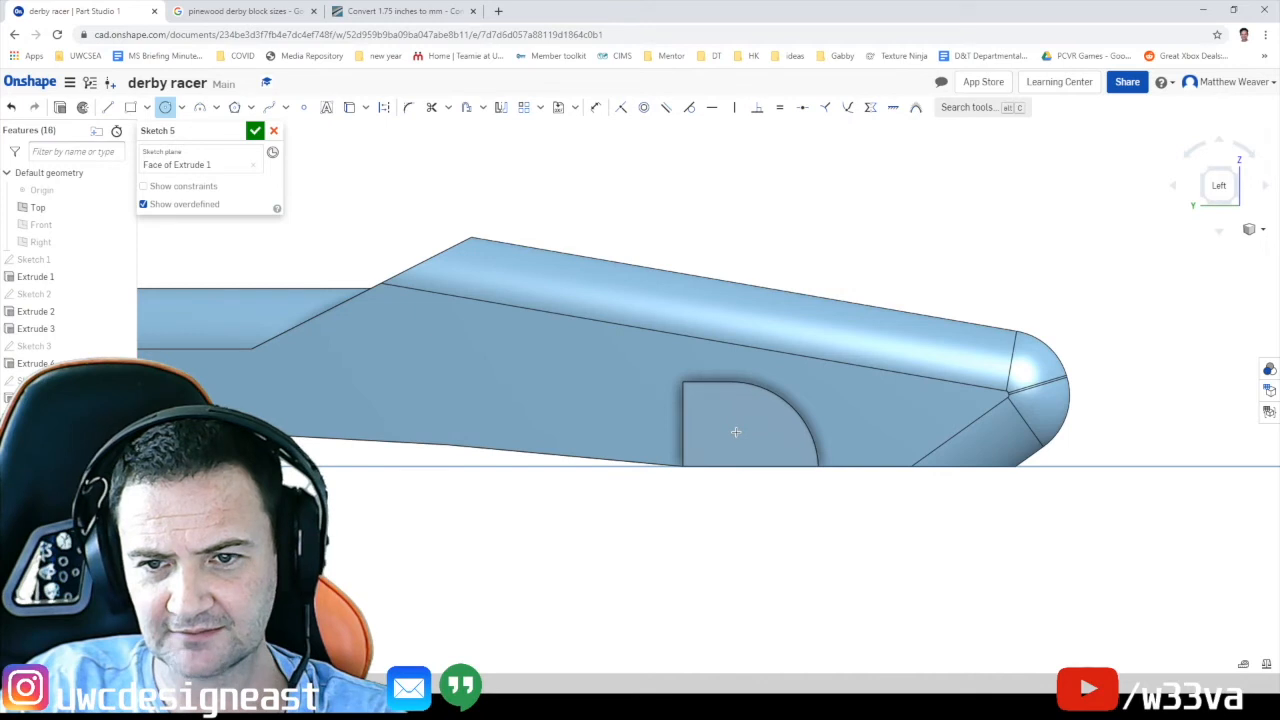
left_click(735, 432)
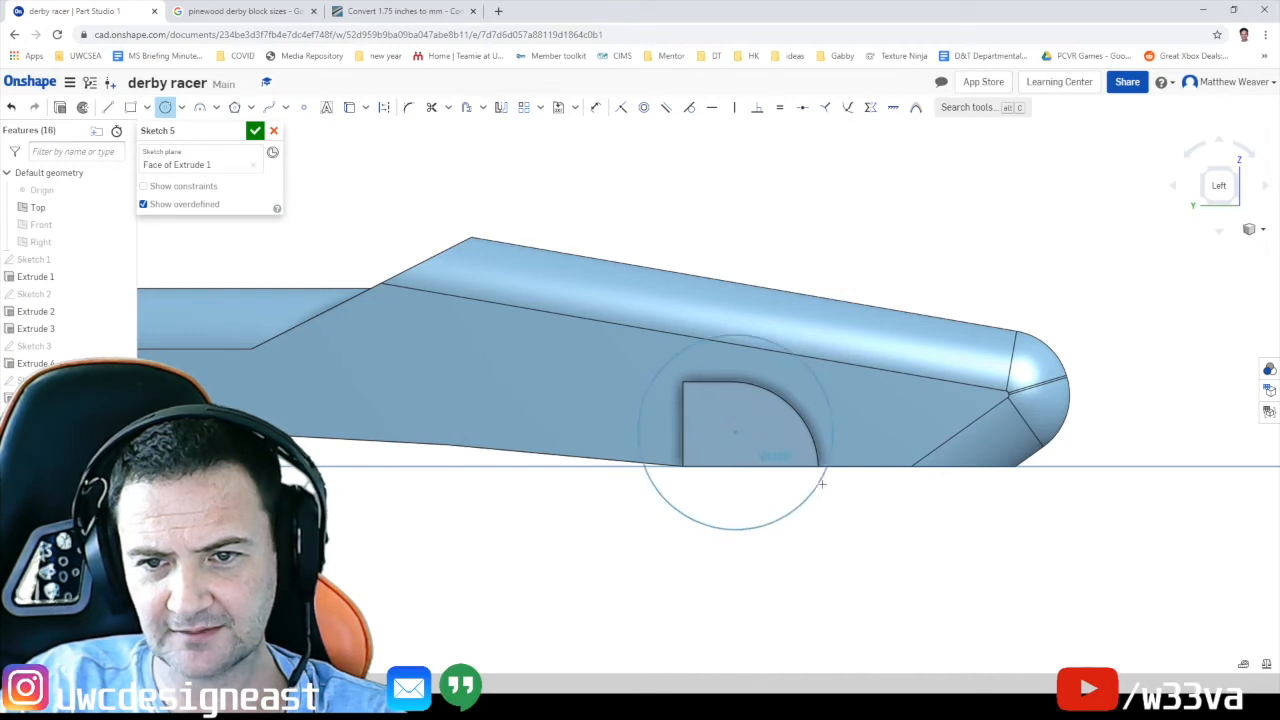
left_click(754, 532)
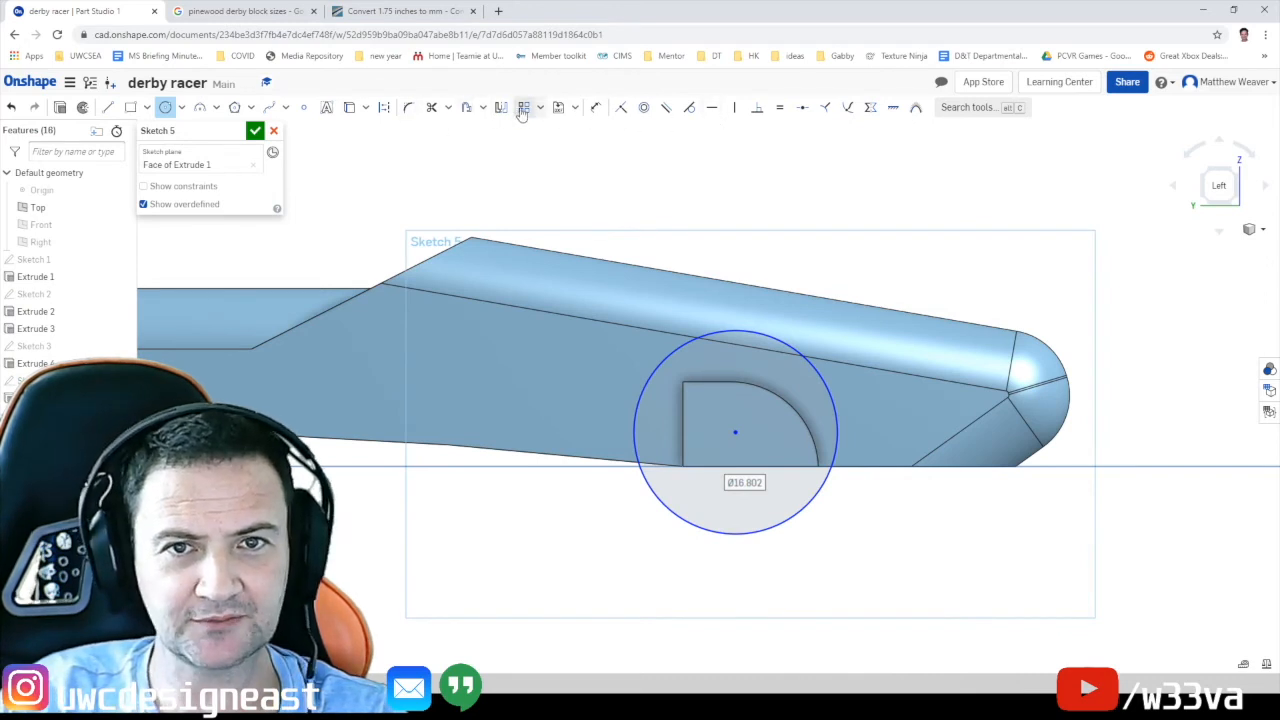
Dimension the wheel circle's diameter to 20 mm and finish the sketch
left_click(595, 107)
left_click(679, 523)
left_click(631, 595)
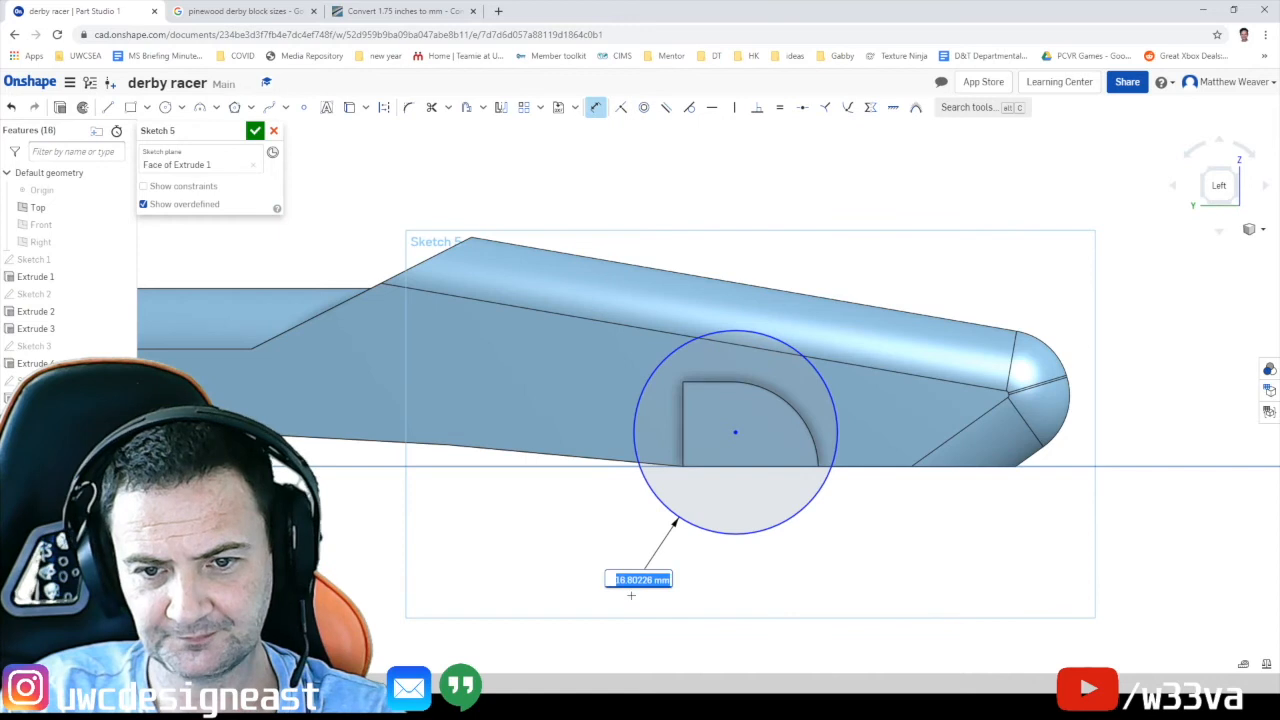
type("20")
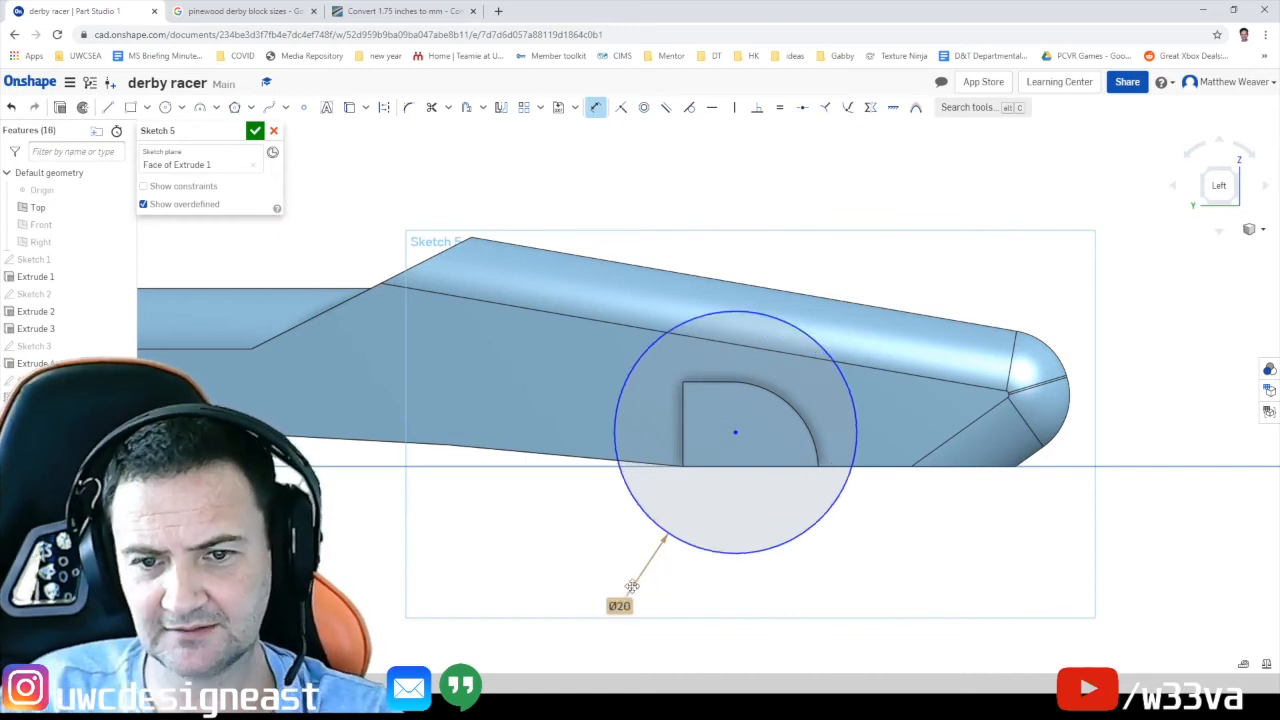
scroll(923, 537, "up", 5)
scroll(914, 540, "down", 8)
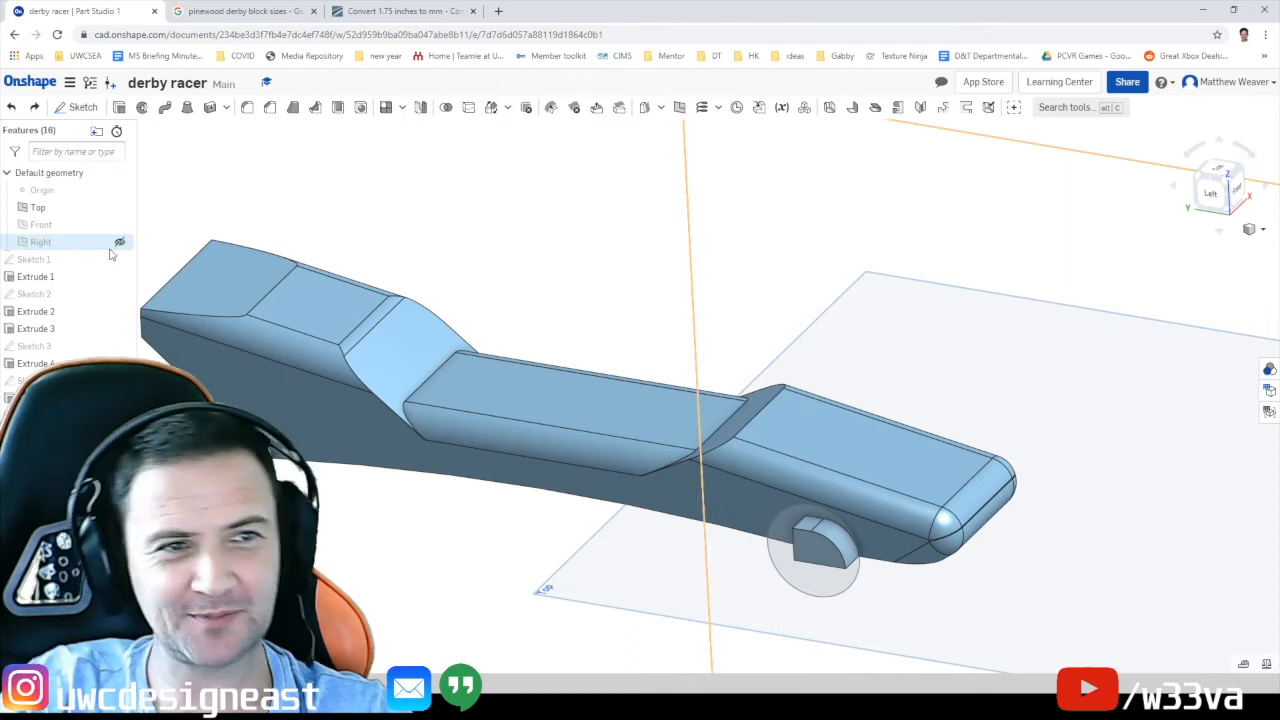
Extrude both regions of the wheel circle, including the tab-shaped area, 6 mm outward as a new part
left_click(120, 110)
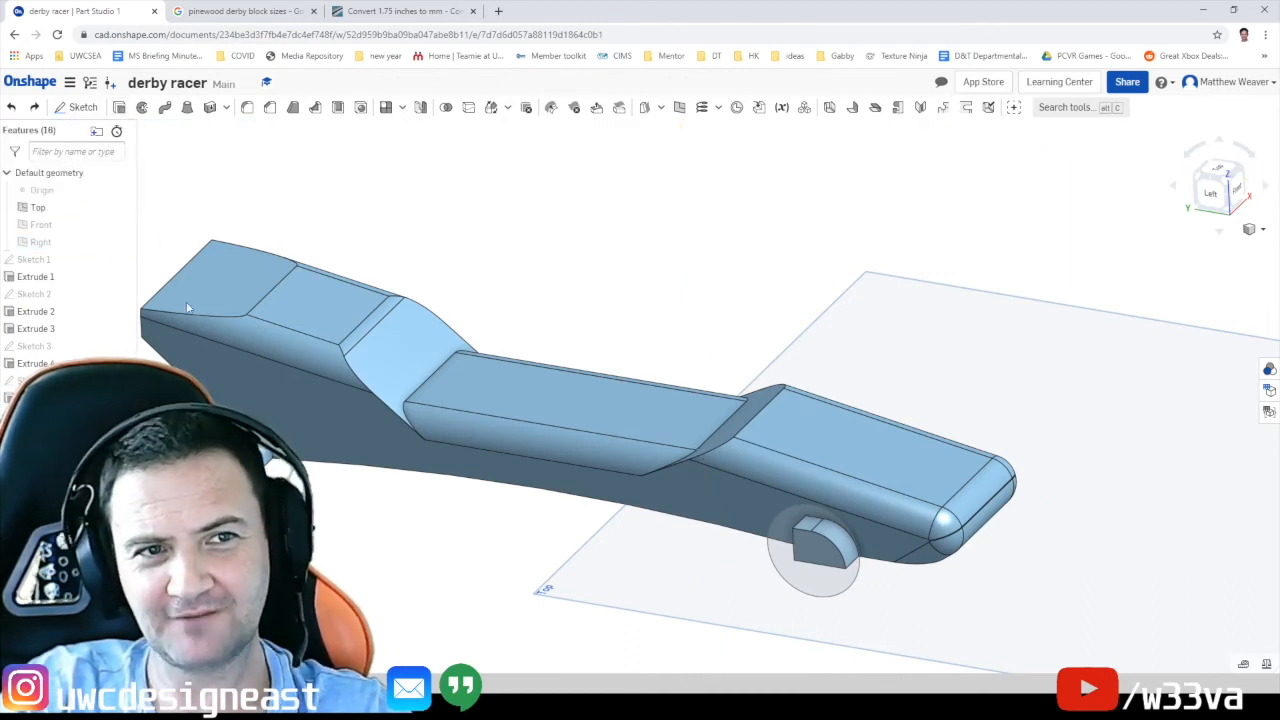
left_click(803, 538)
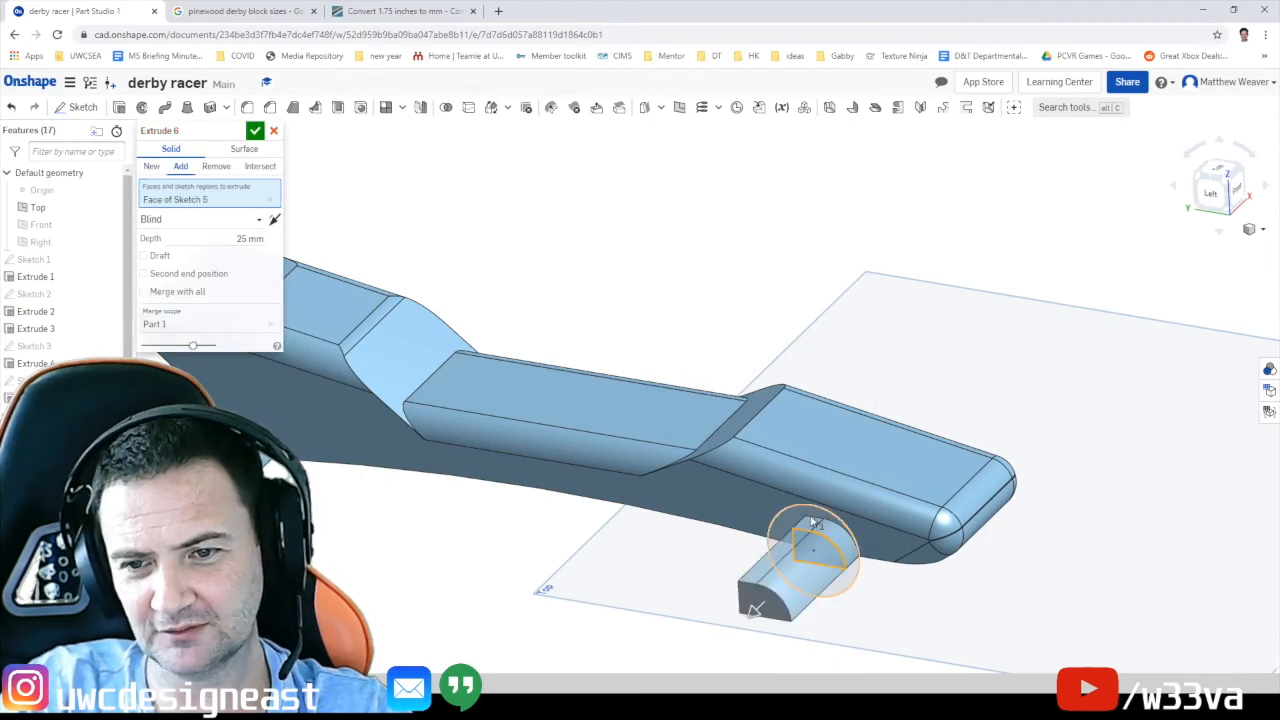
left_click(813, 522)
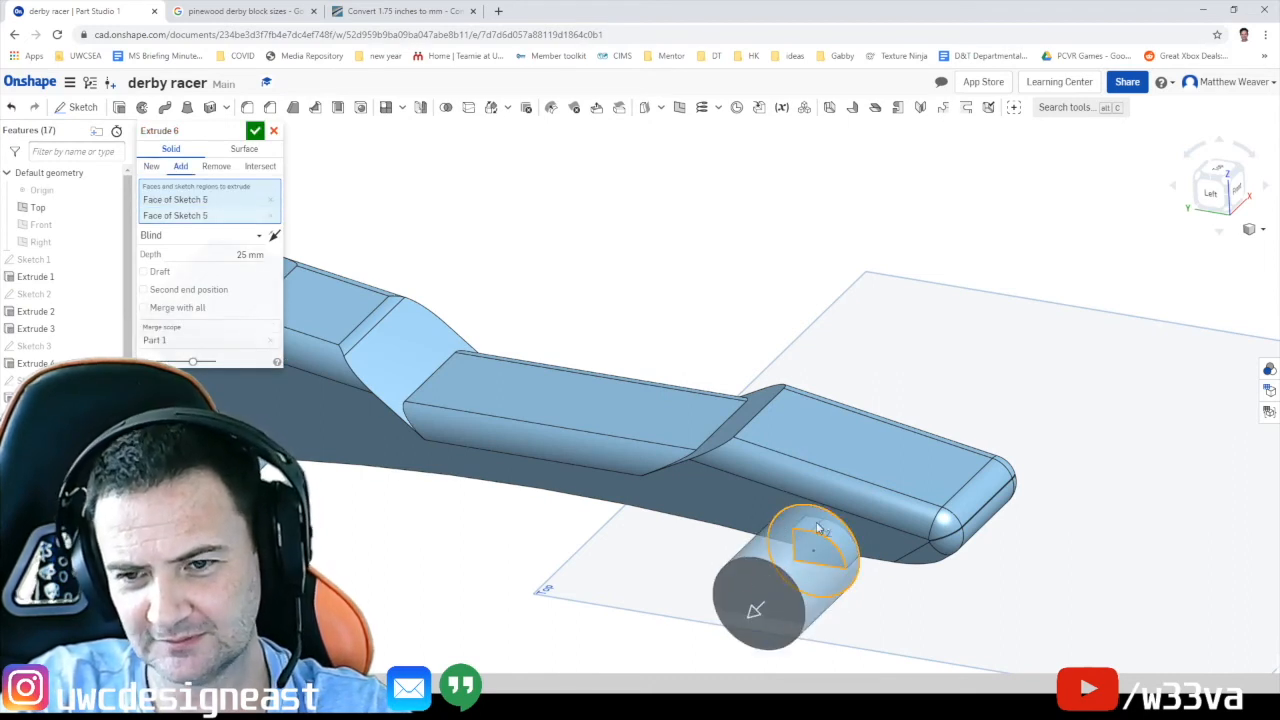
left_click(247, 255)
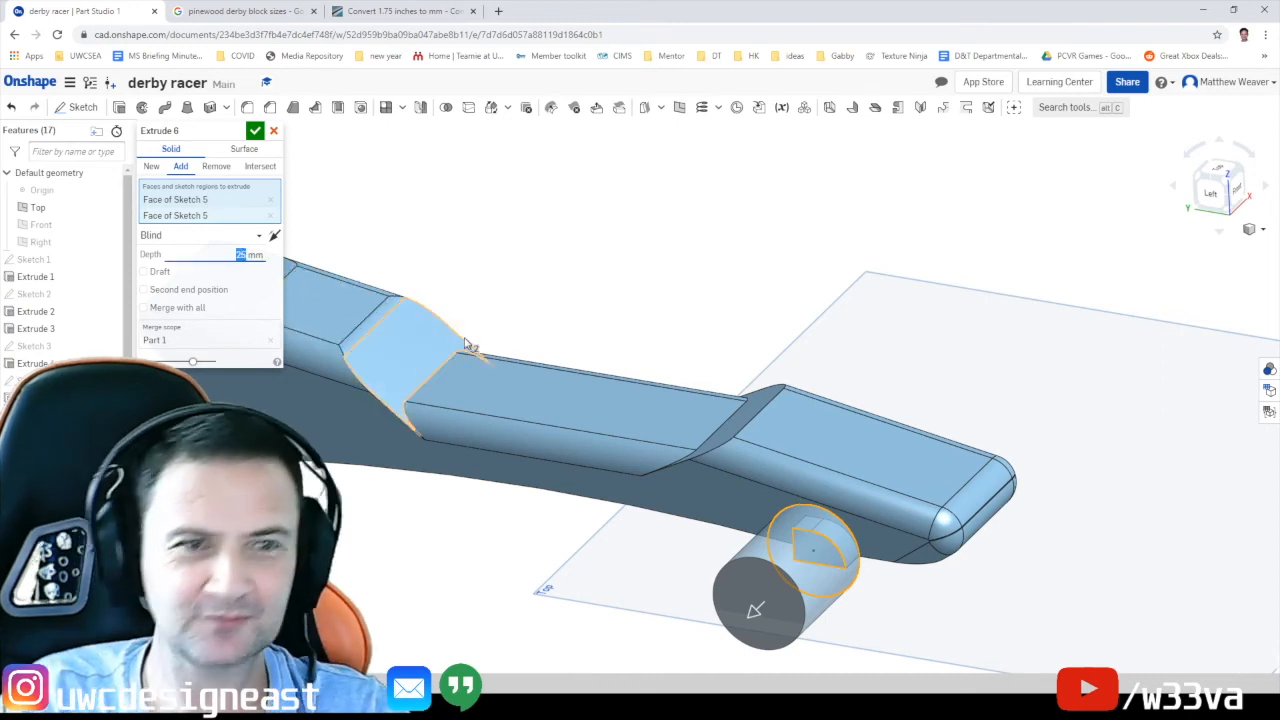
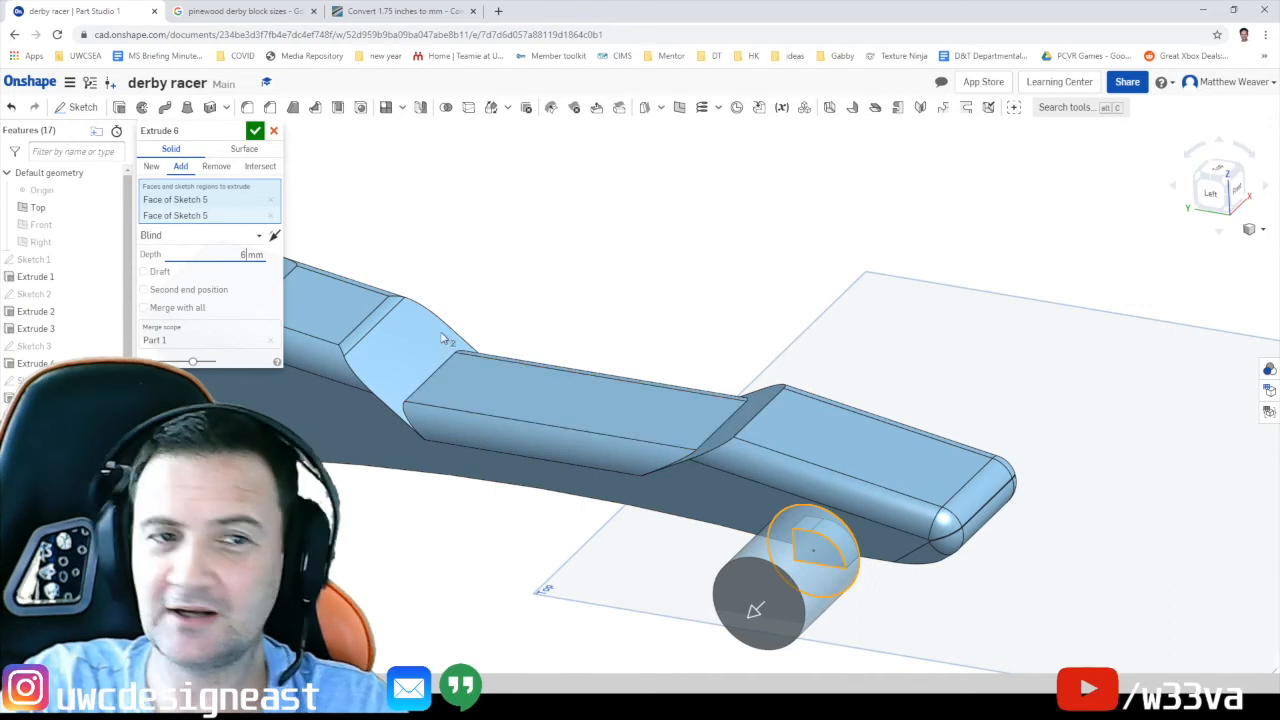
left_click(150, 167)
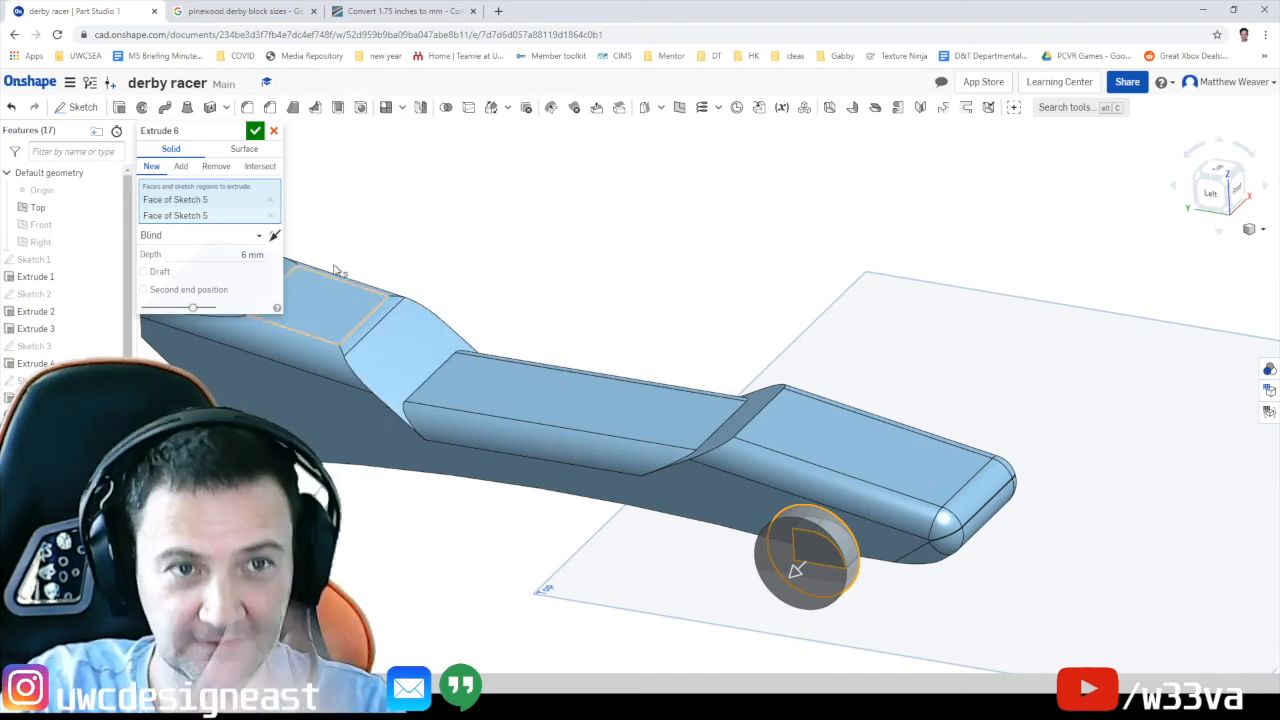
left_click(256, 133)
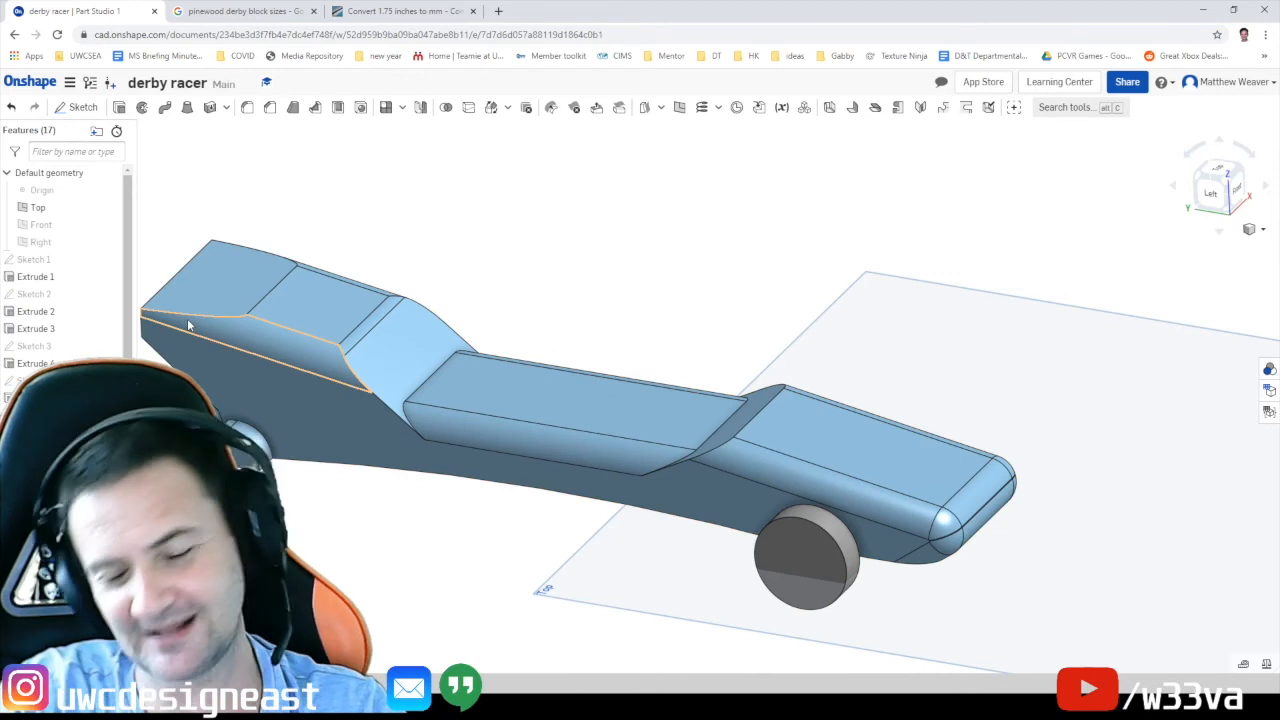
left_click(32, 628)
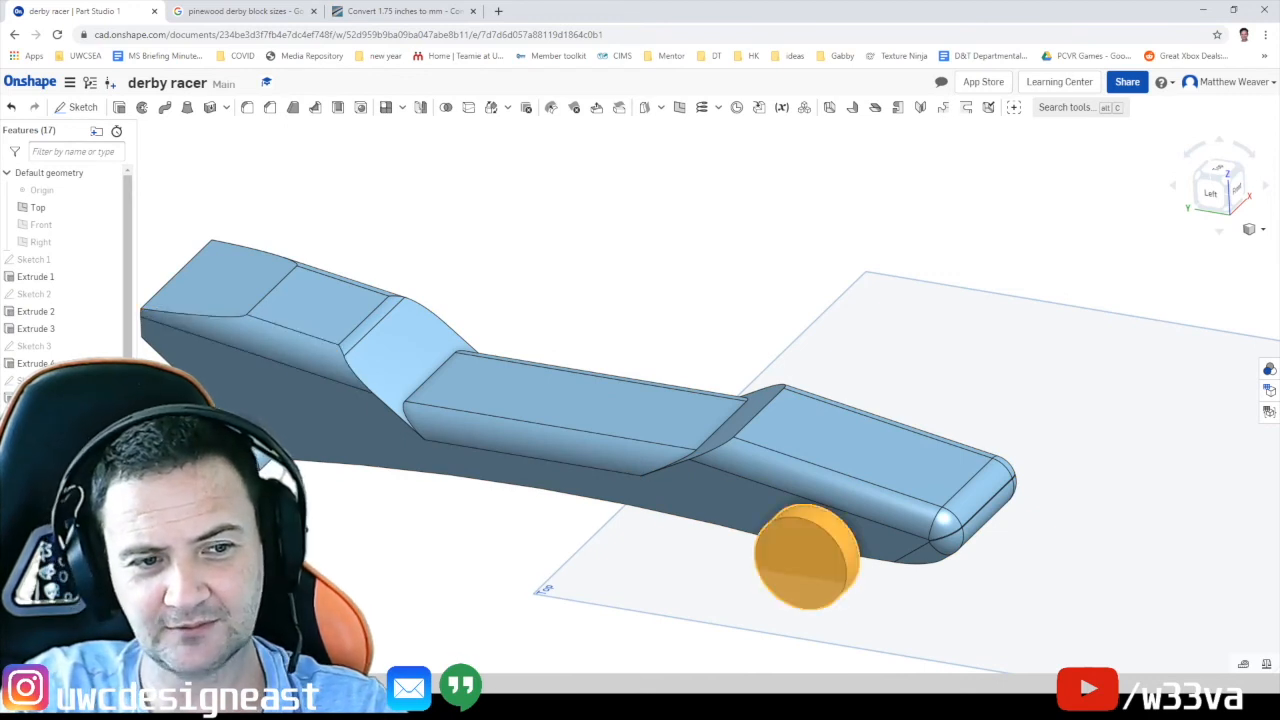
right_click(32, 628)
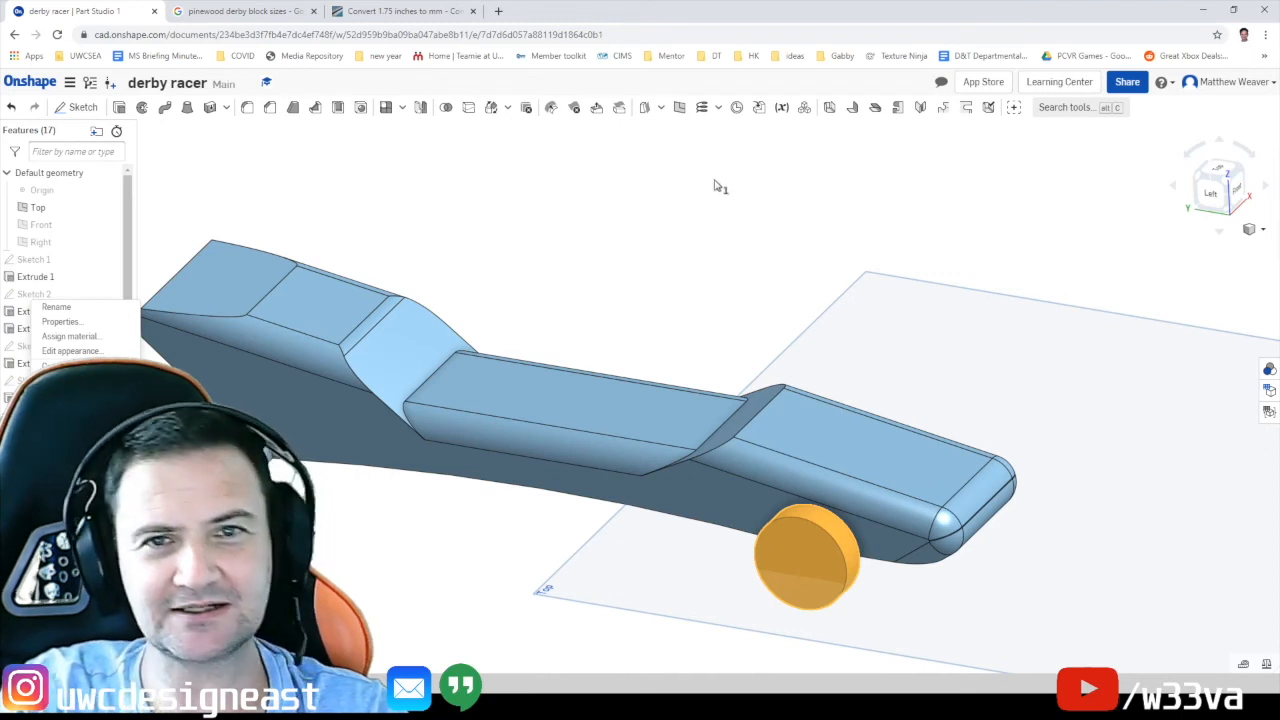
left_click(743, 194)
left_click(558, 552)
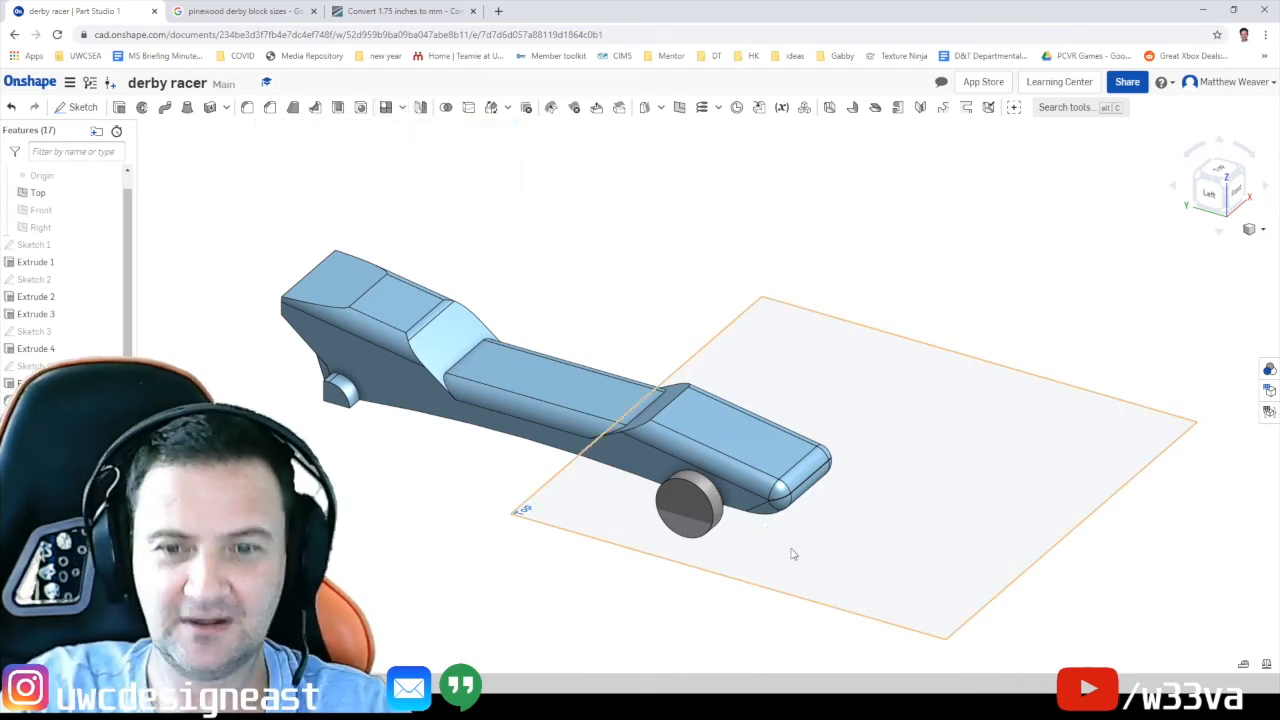
Start a linear part pattern of the wheel along the rear axle tab's lower edge, with two instances spaced 125 mm apart
left_click(404, 108)
left_click(423, 129)
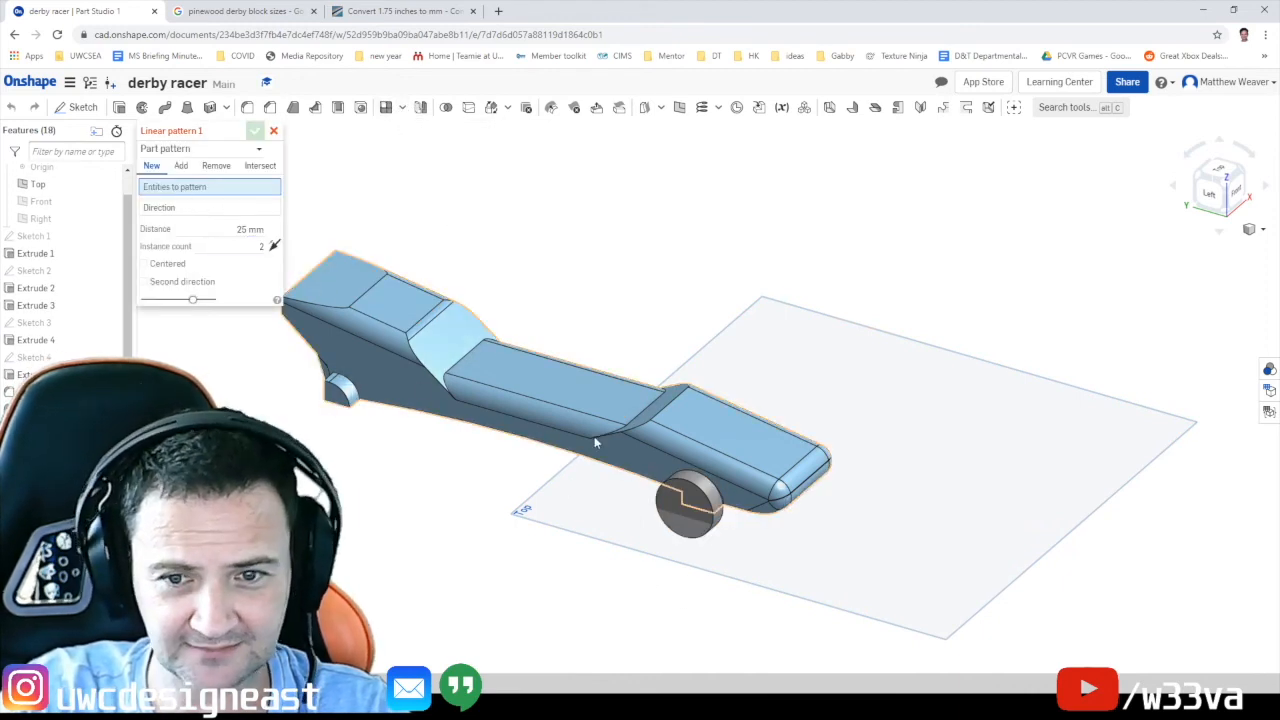
left_click(680, 528)
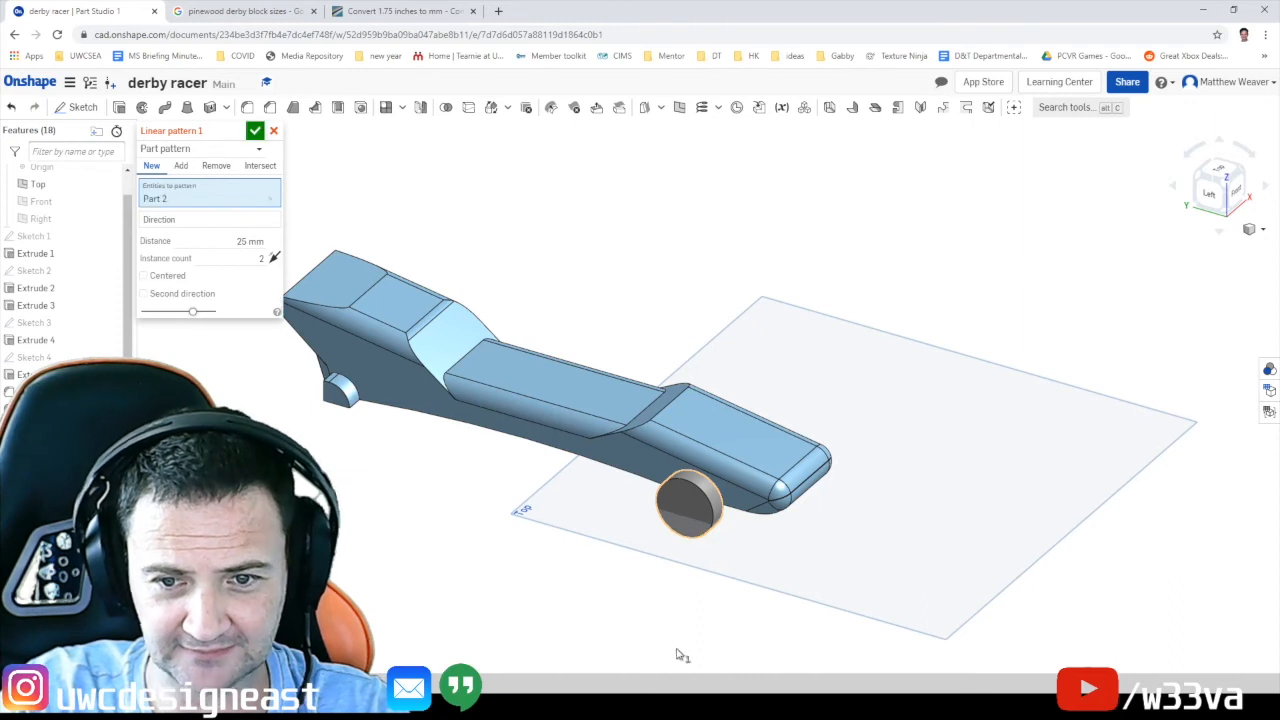
left_click(198, 222)
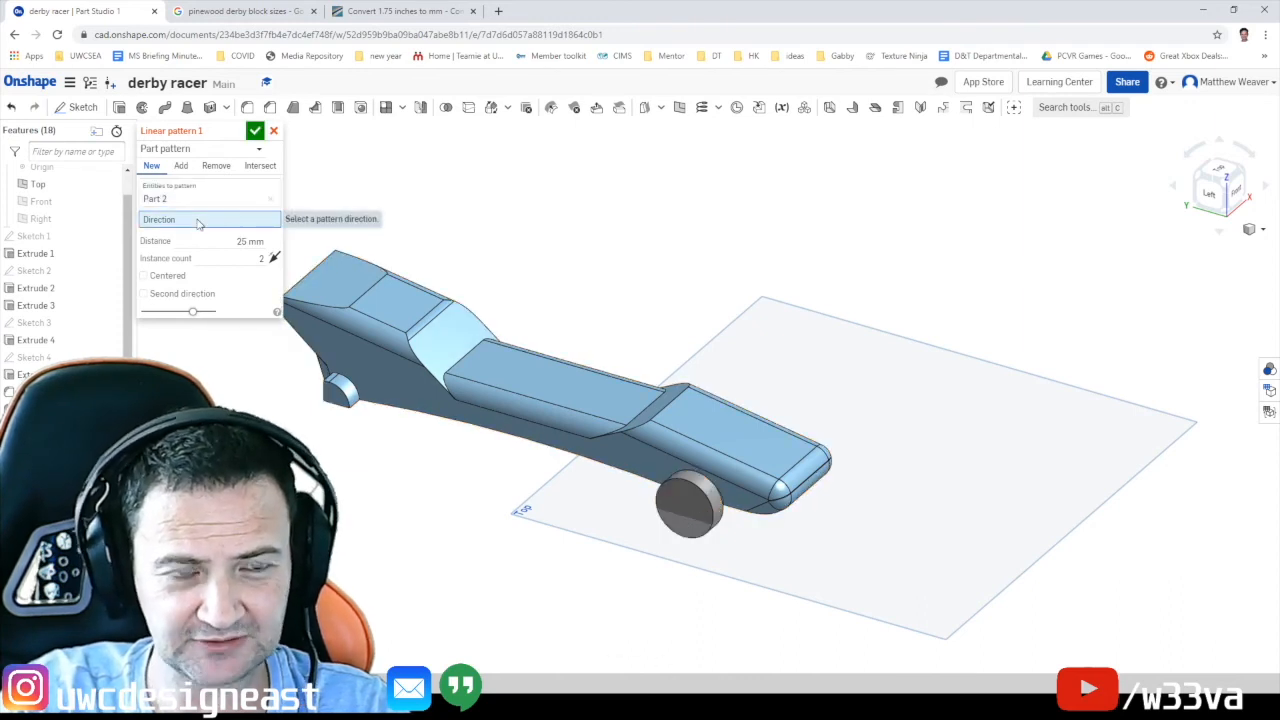
left_click(336, 408)
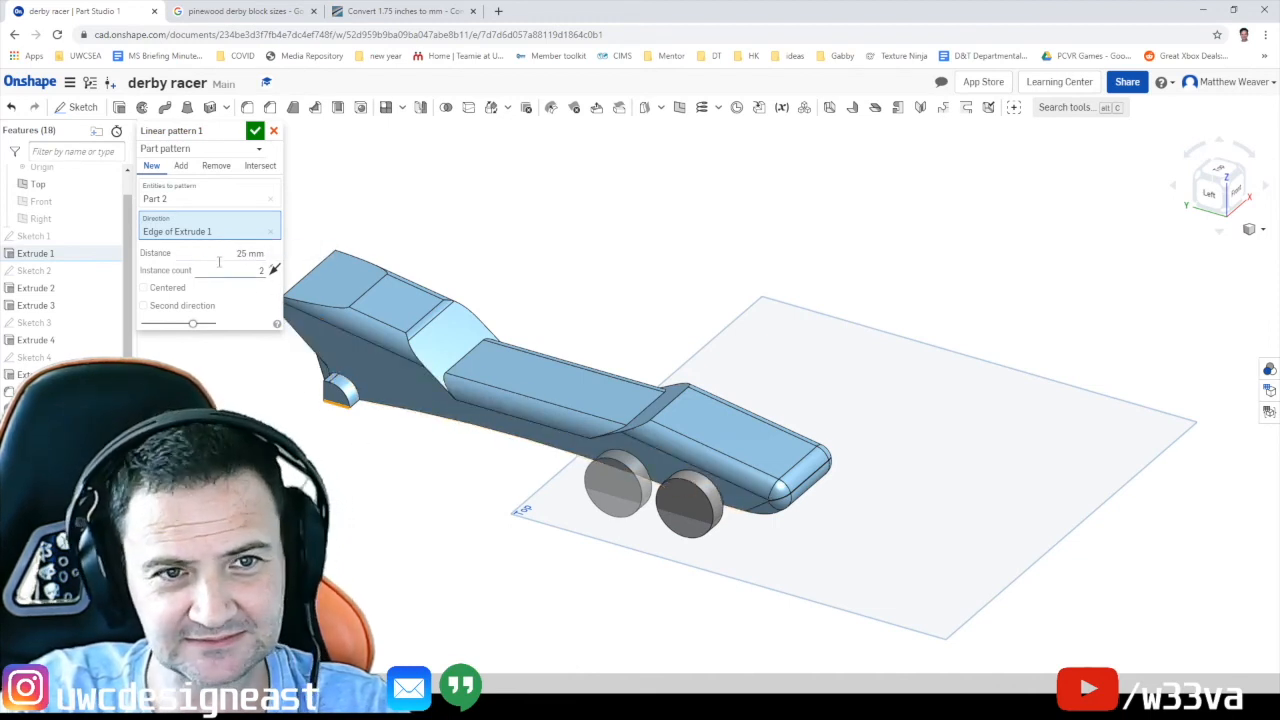
left_click(242, 254)
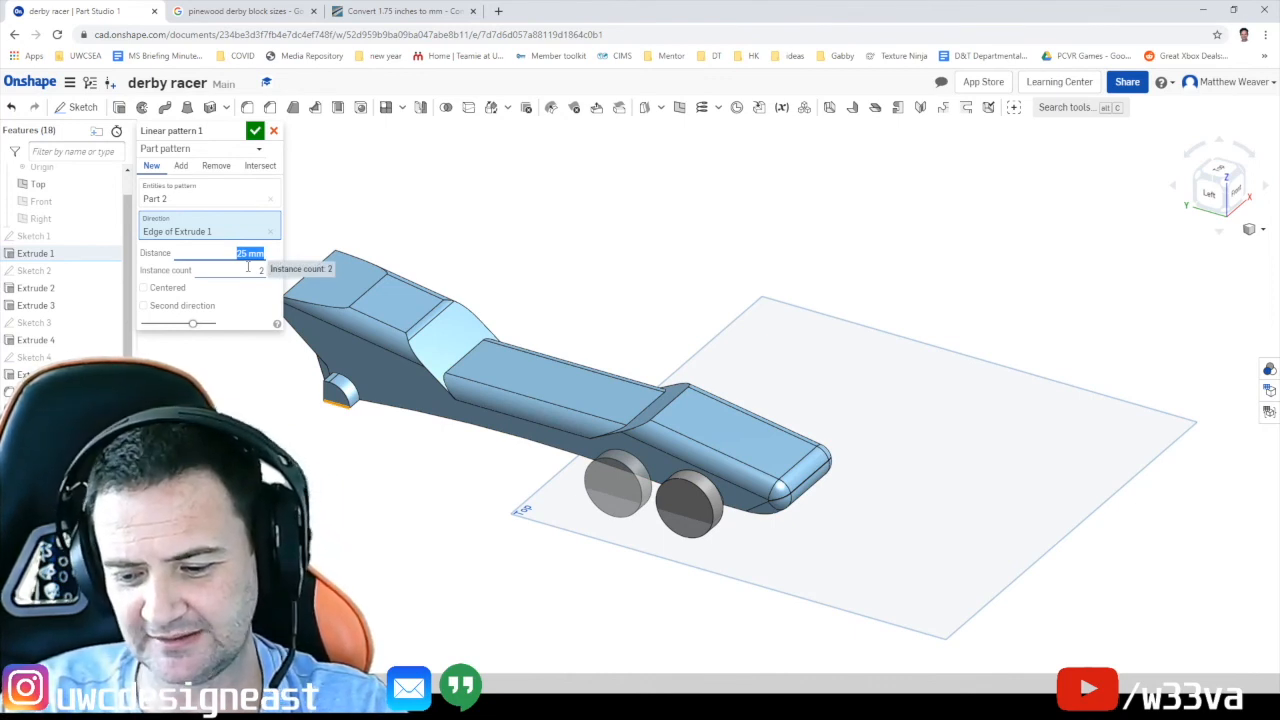
type("125")
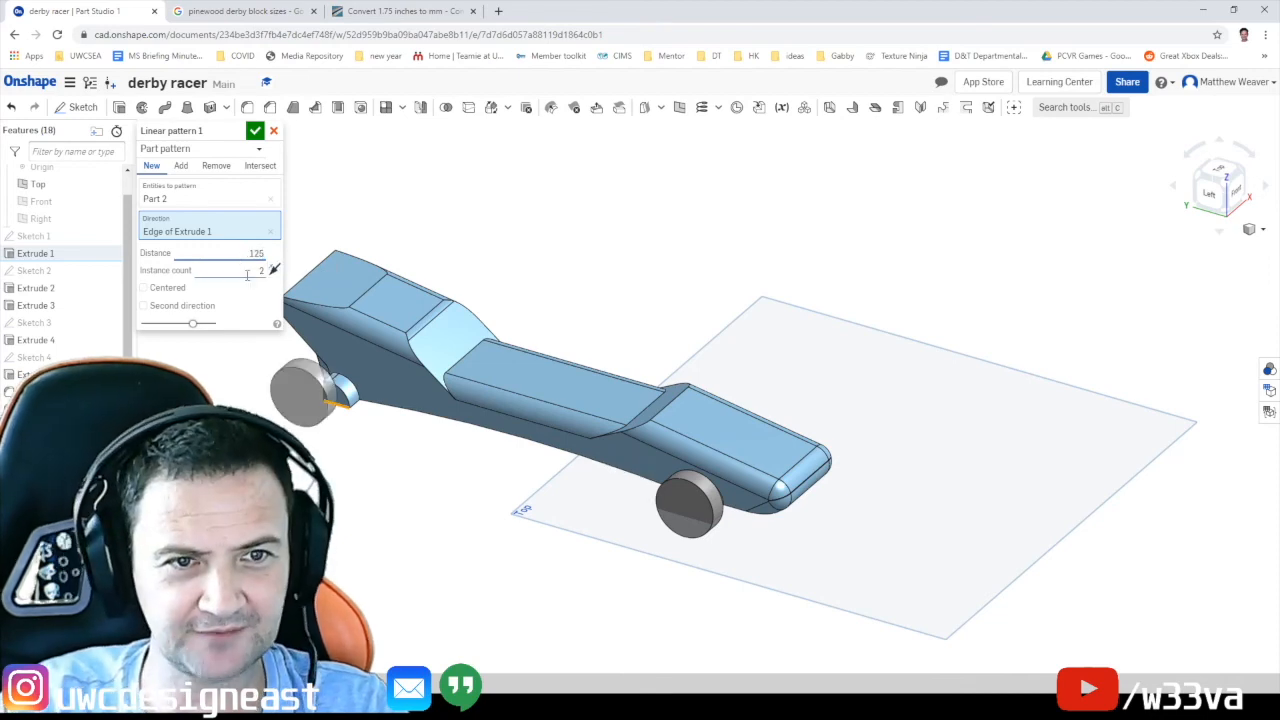
left_click(247, 274)
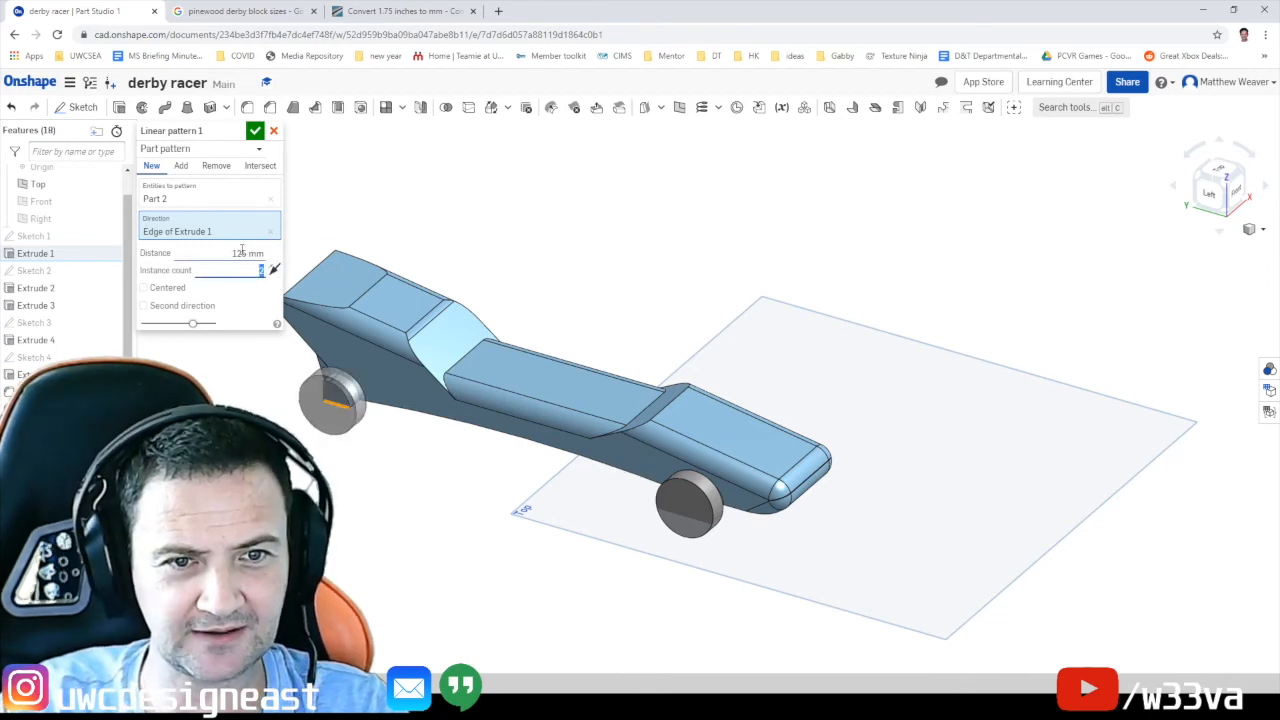
Set the wheel pattern's spacing along the car's length to 128 mm, checking the alignment in the left view
left_click(1209, 193)
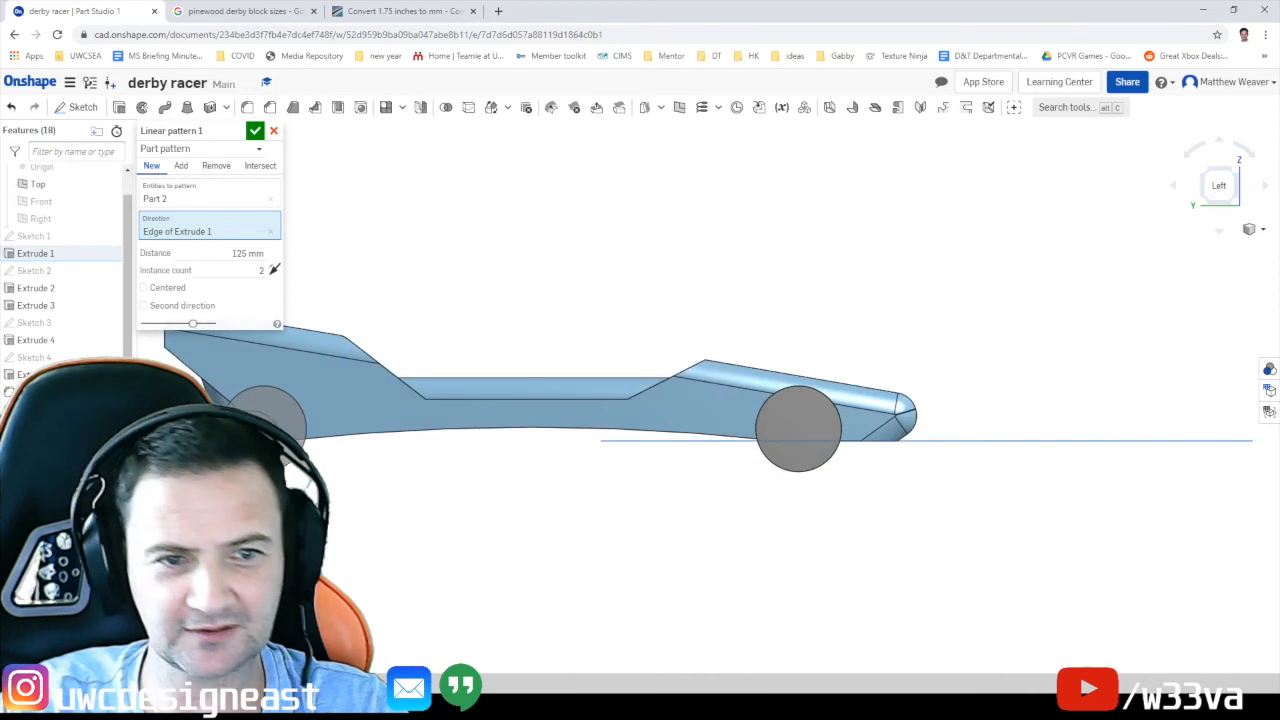
left_click(245, 256)
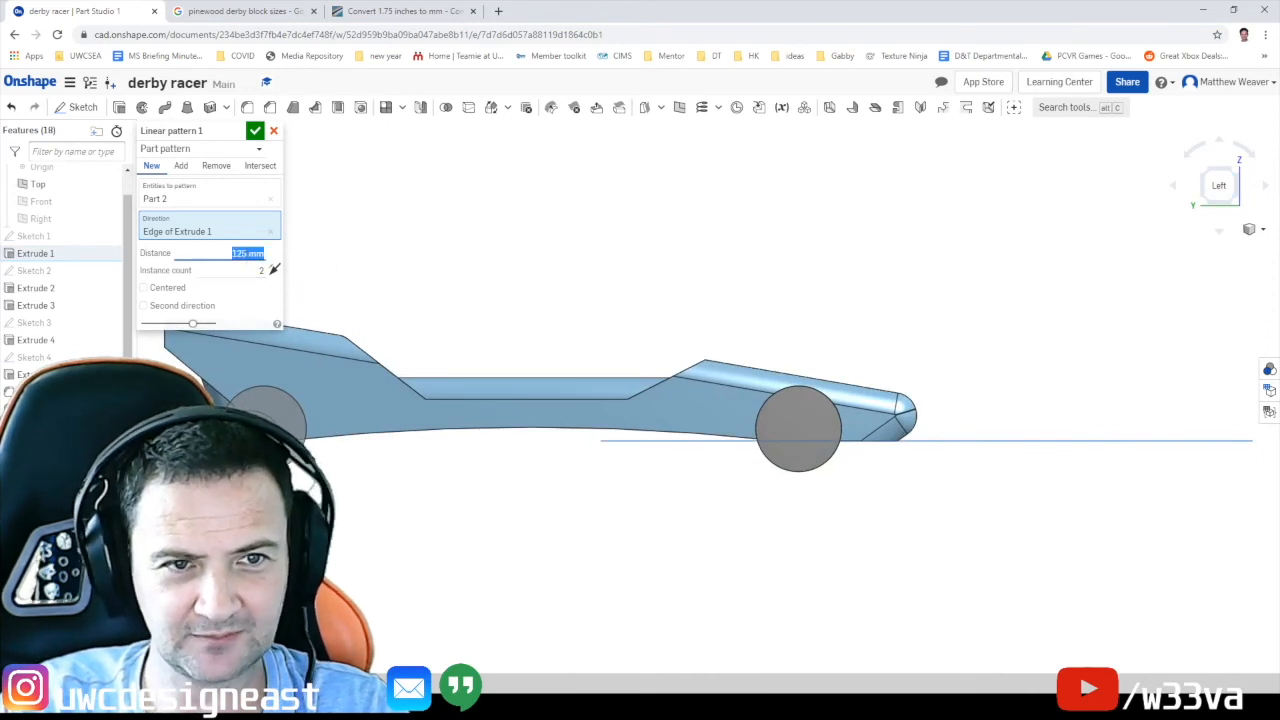
key("BackSpace")
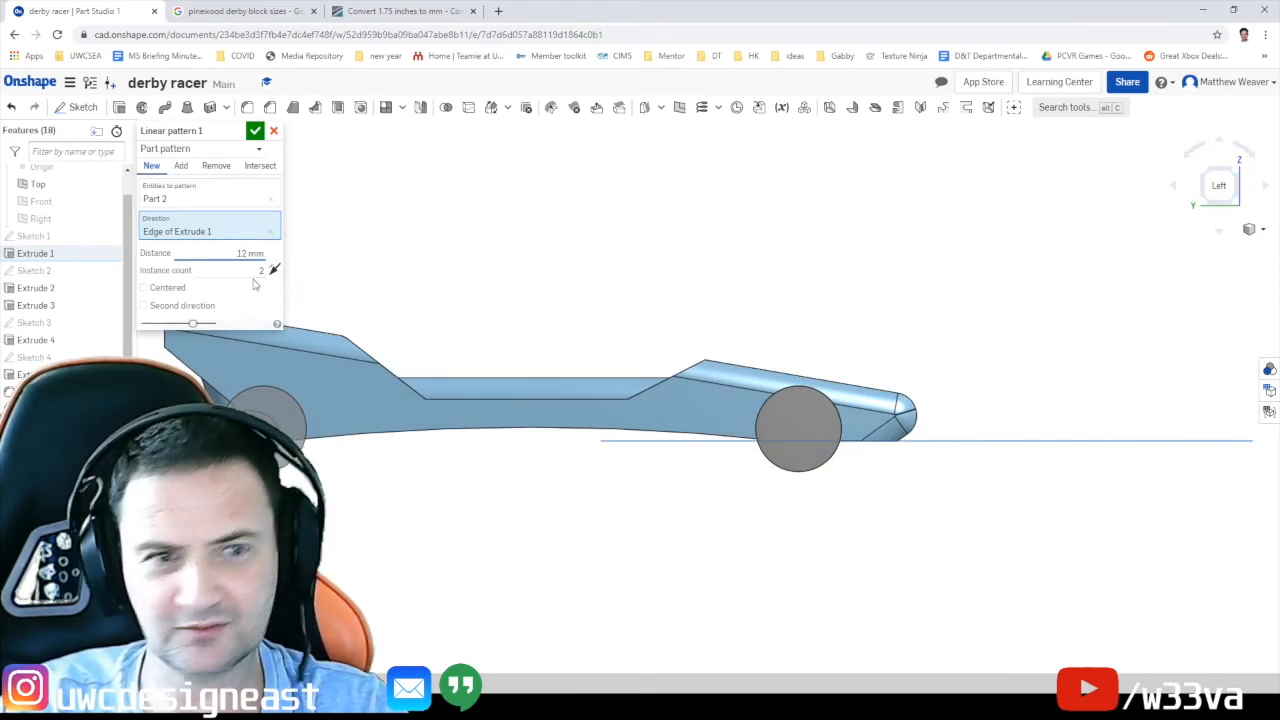
type("8")
left_click(255, 270)
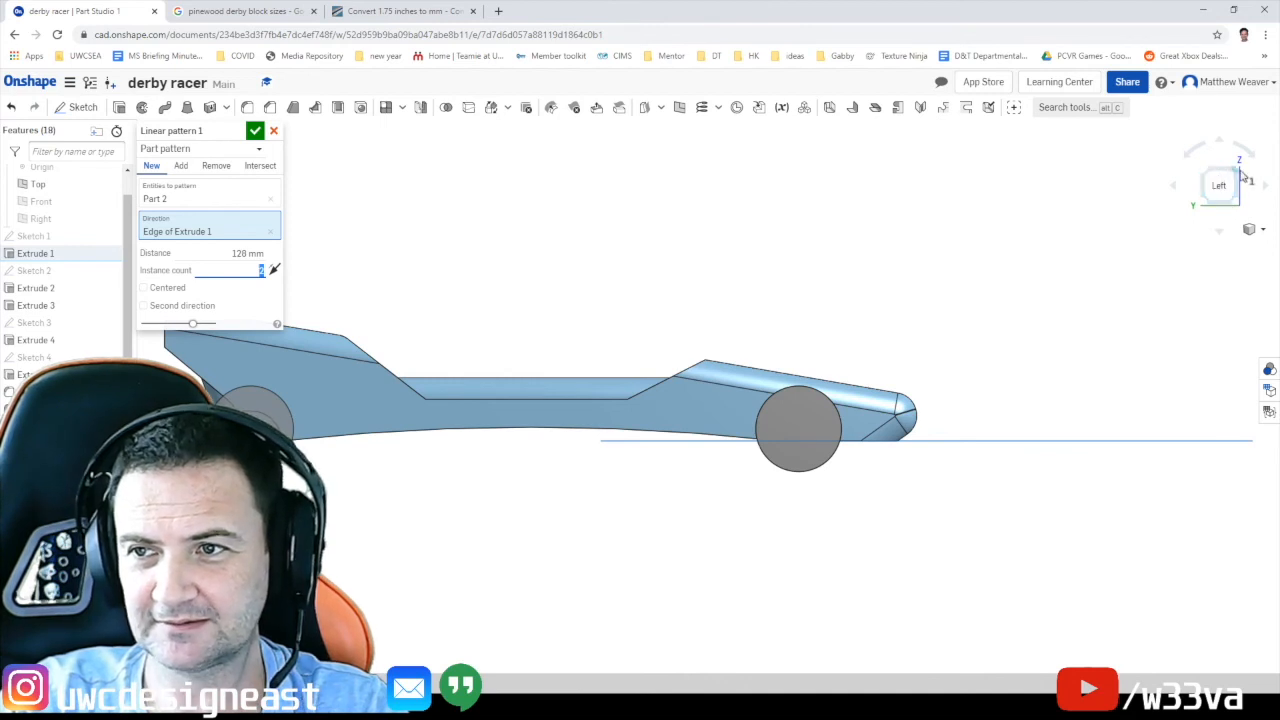
Add a second pattern direction along the upper rear edge across the car's width, with an instance count of 2
left_click(1208, 178)
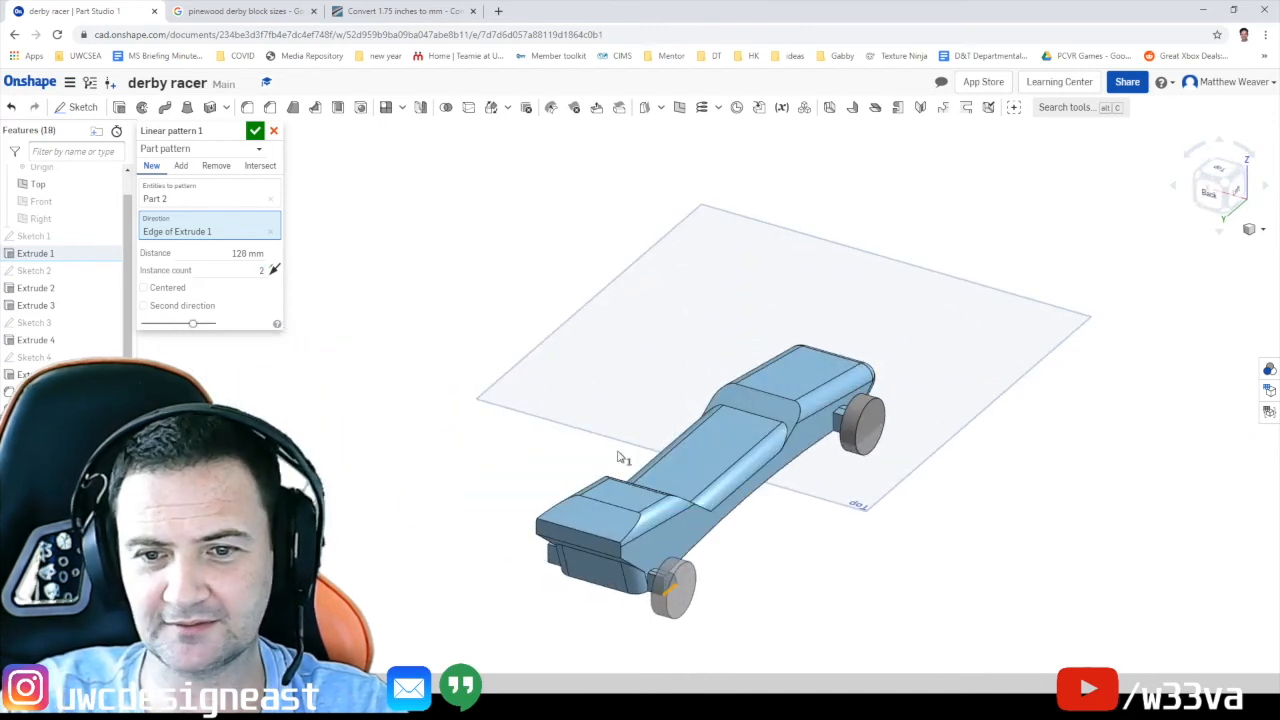
left_click(143, 305)
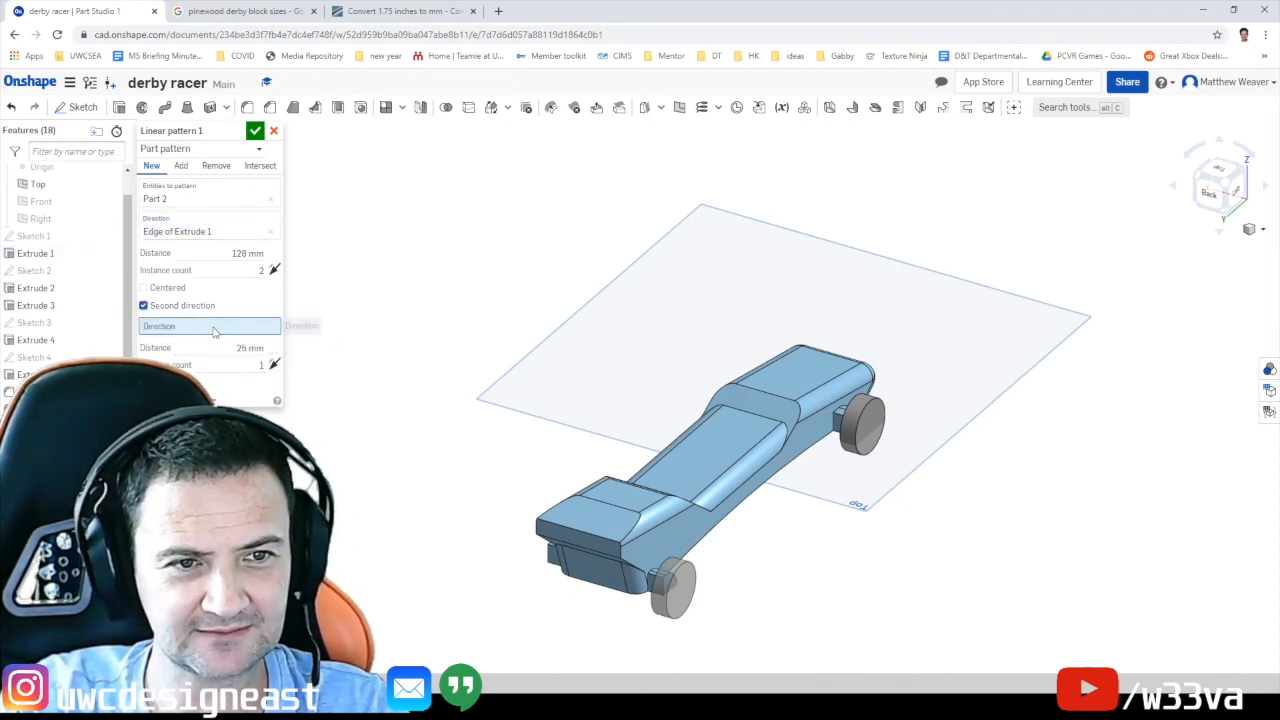
left_click(578, 530)
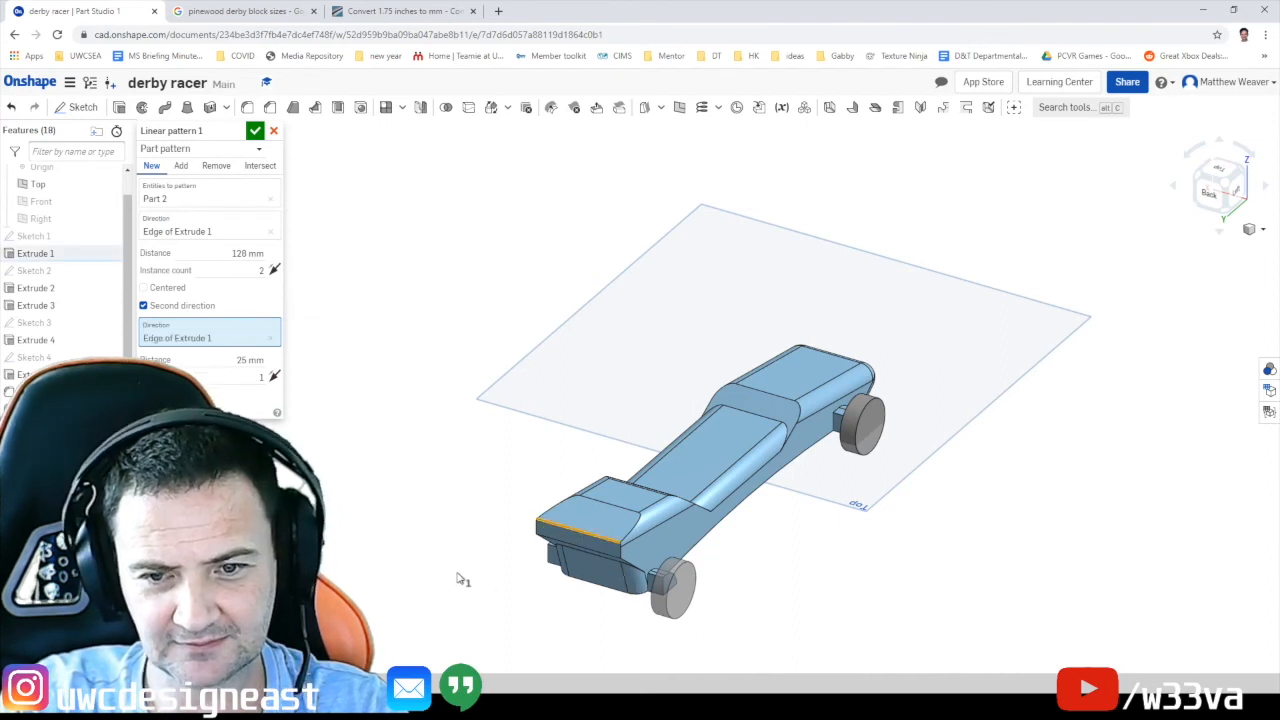
double_click(264, 377)
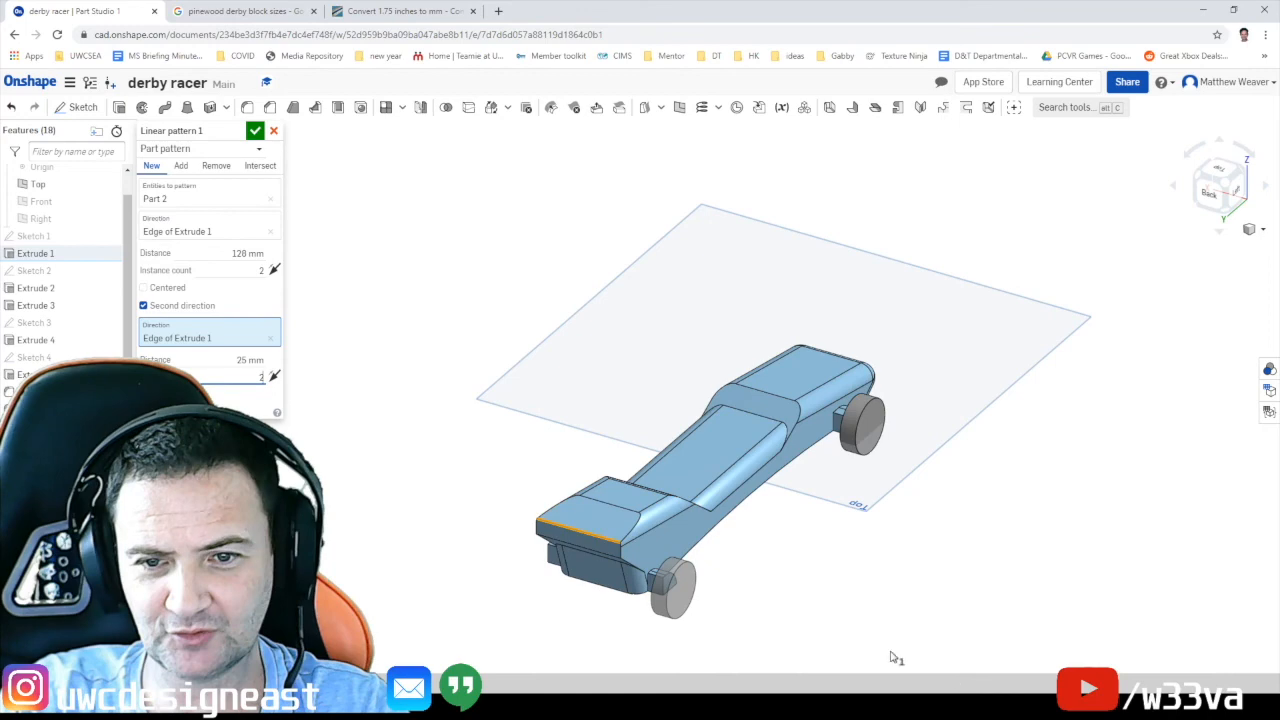
Set the second direction's spacing to 51 mm so the copied wheels sit against the opposite axle tabs, checking in the back view
left_click(1214, 189)
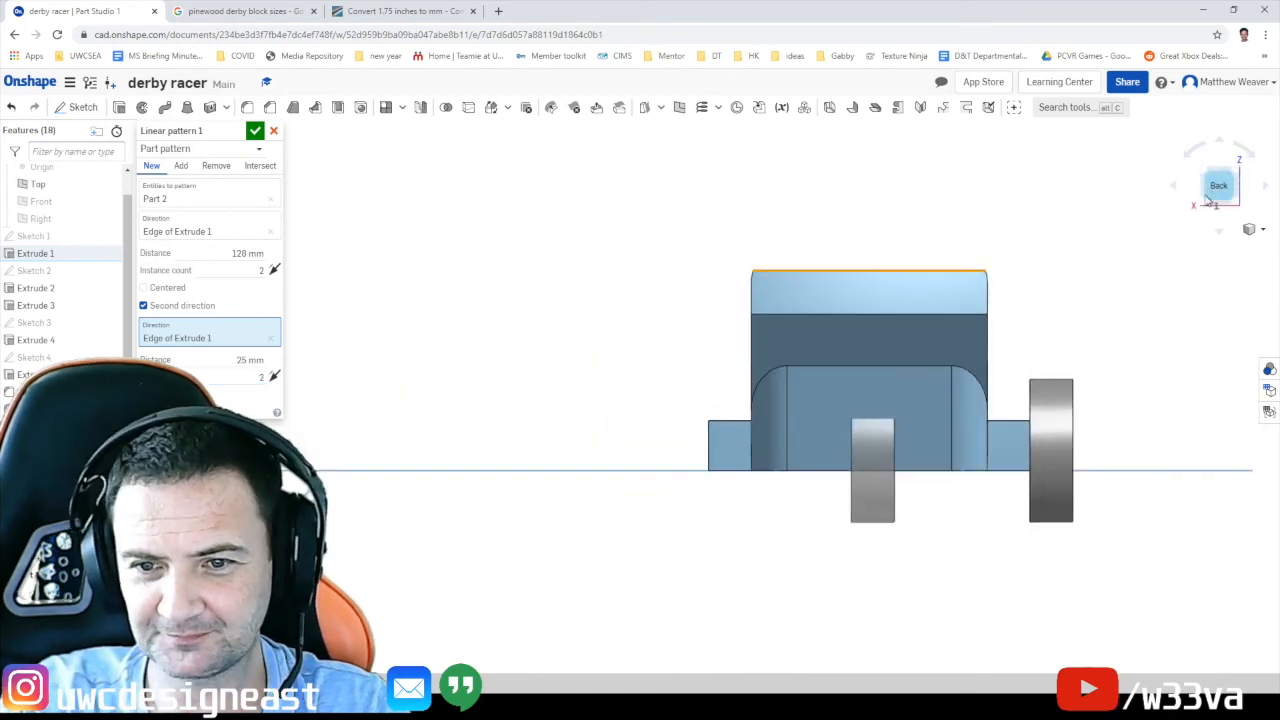
left_click(1198, 185)
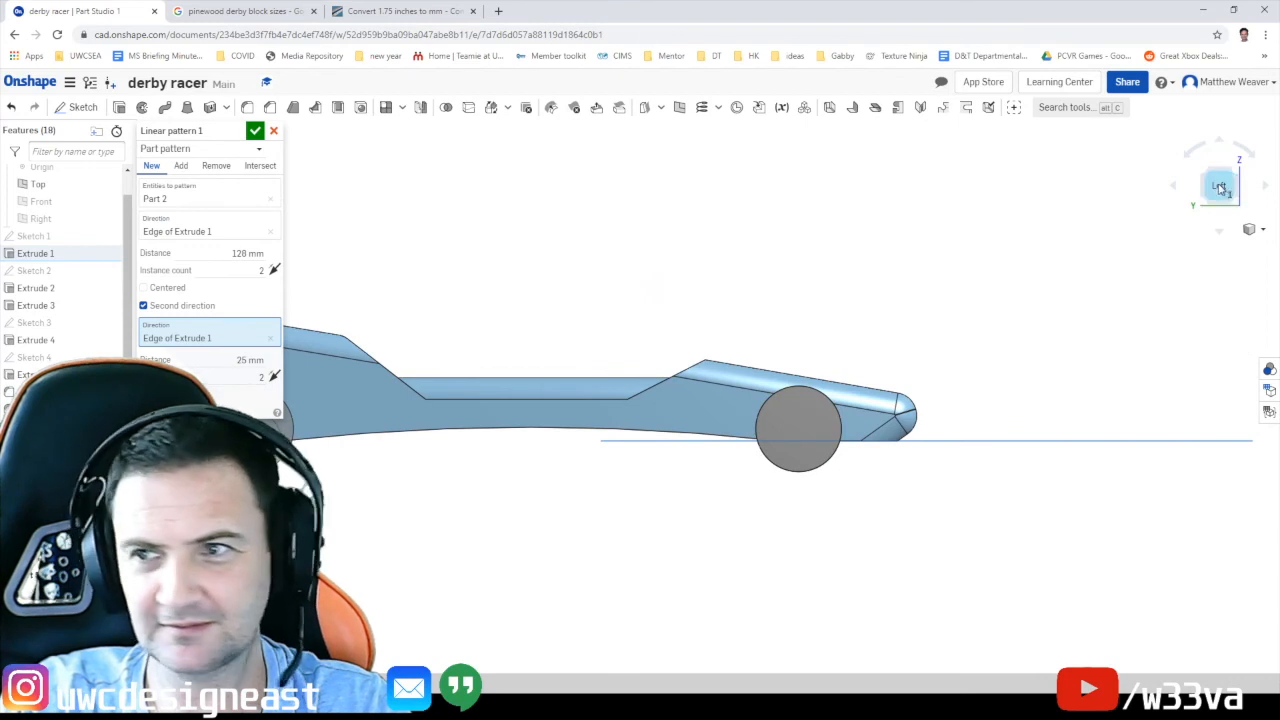
left_click(1226, 174)
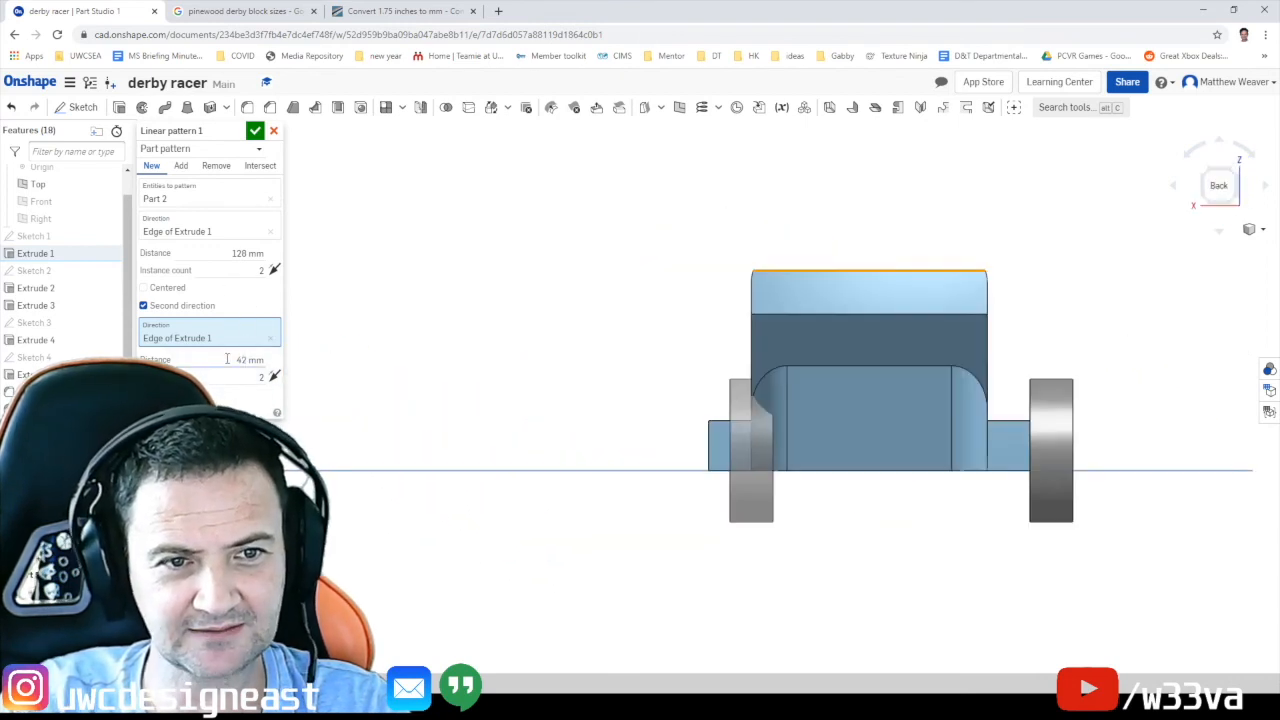
left_click(250, 360)
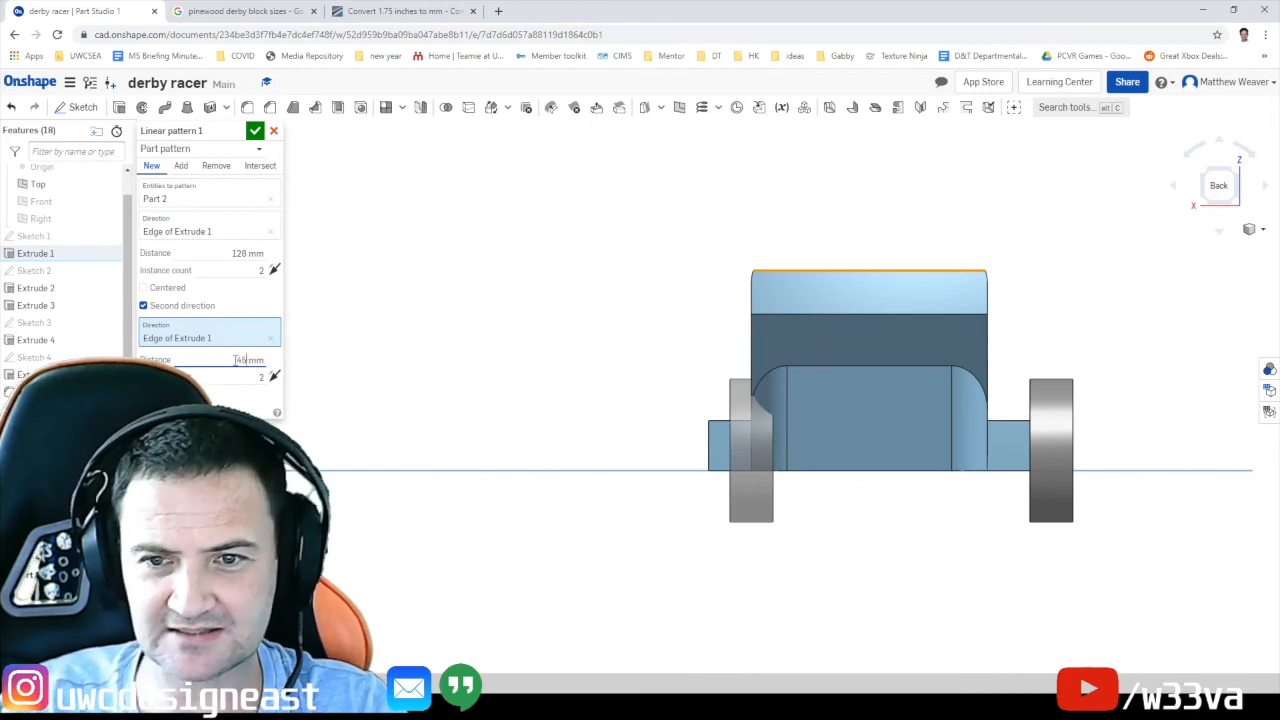
type("45")
key("Tab")
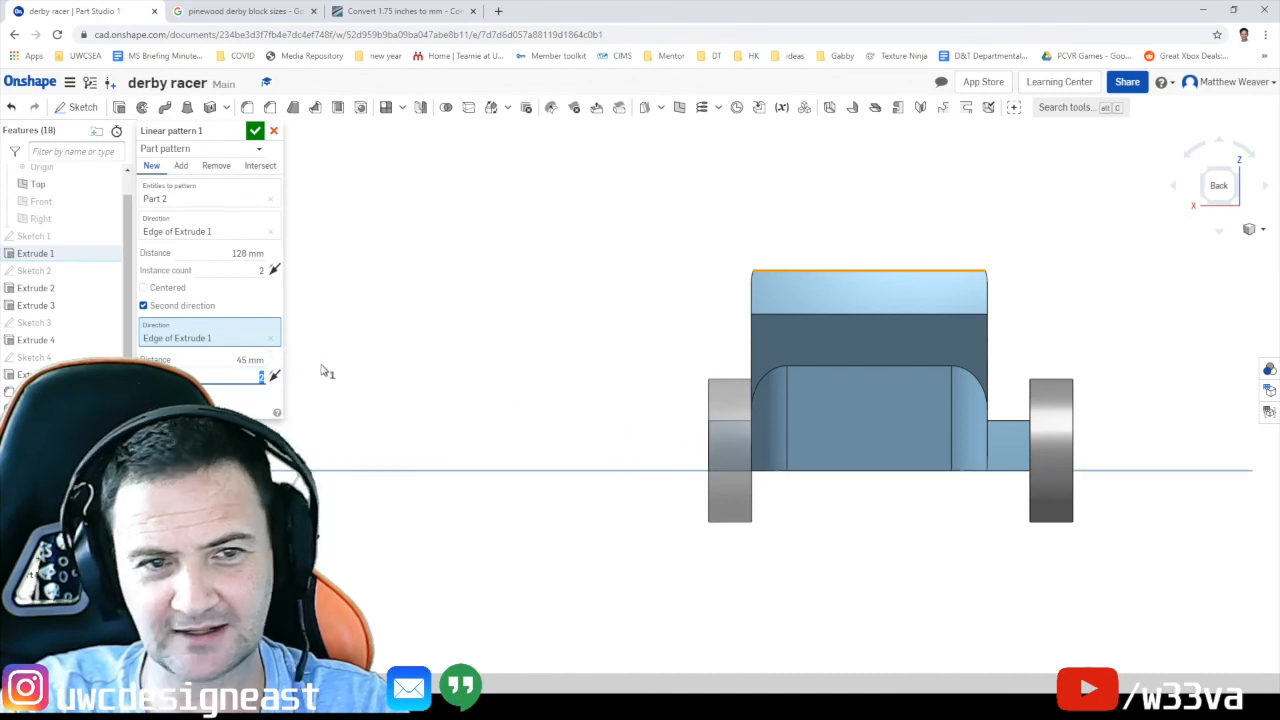
left_click(242, 360)
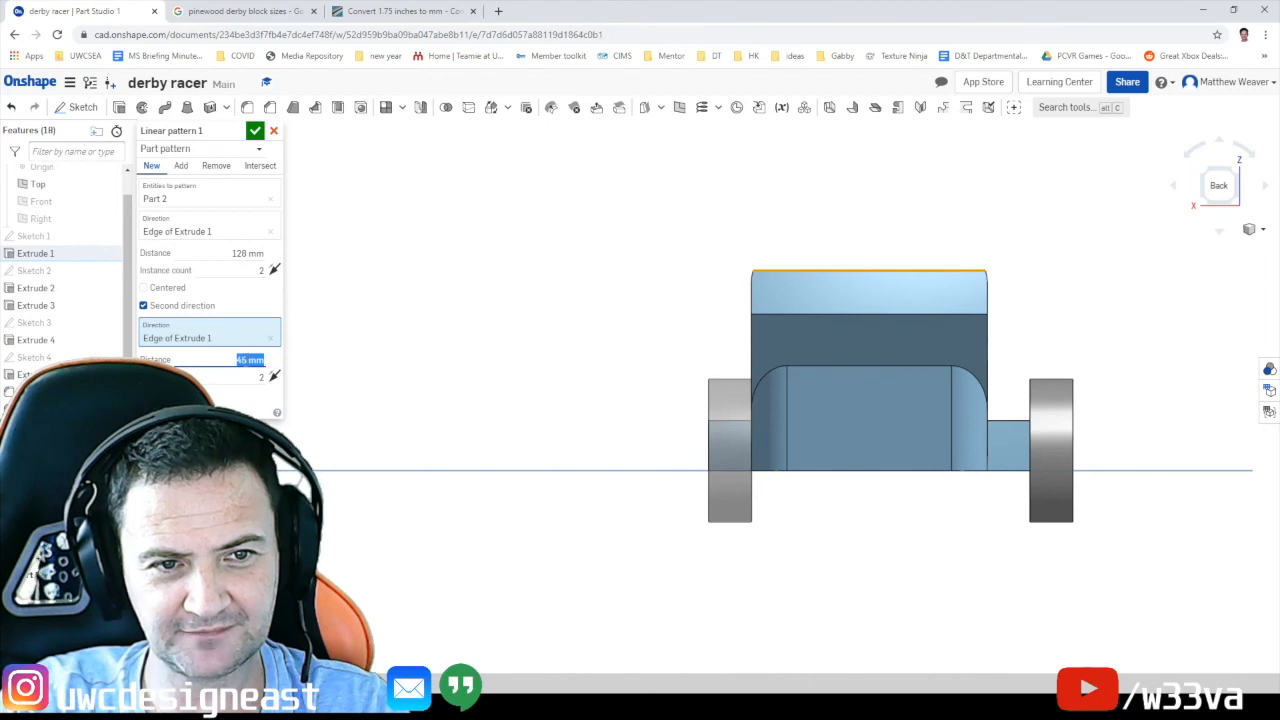
left_click(251, 374)
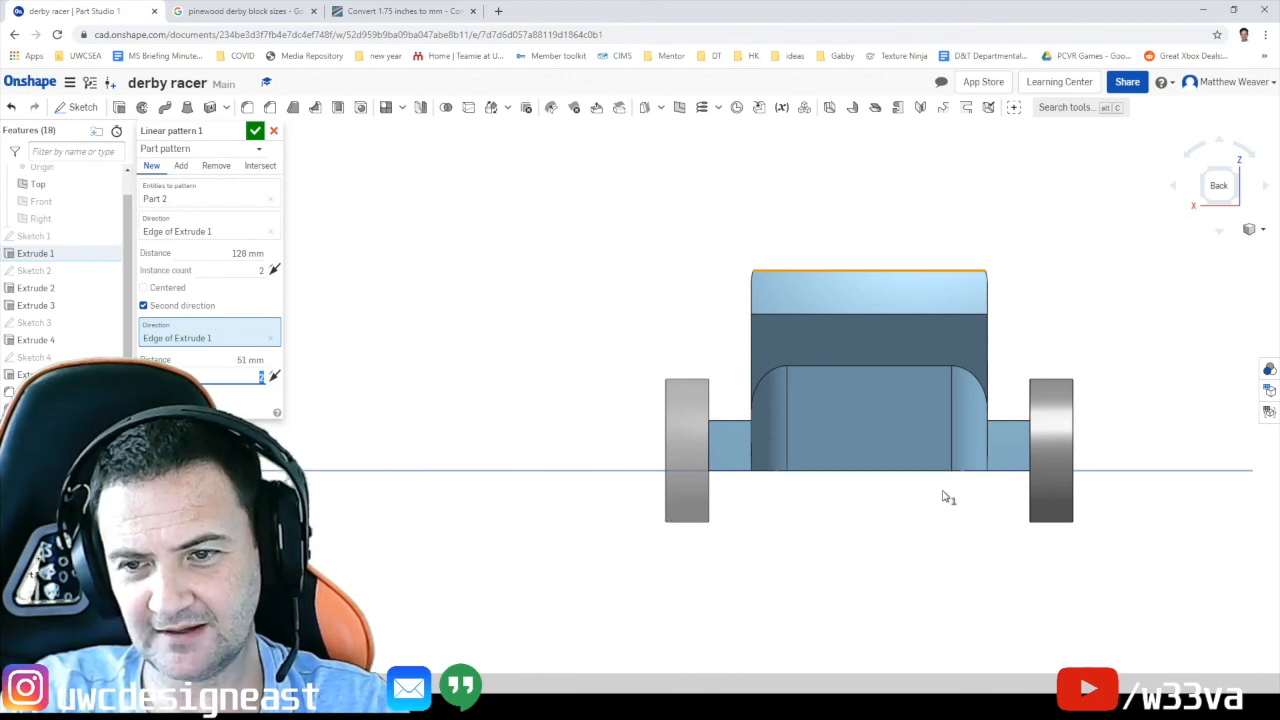
Accept the two-direction linear pattern of the wheel and check the wheel positions from the right side and in isometric view
left_click(256, 132)
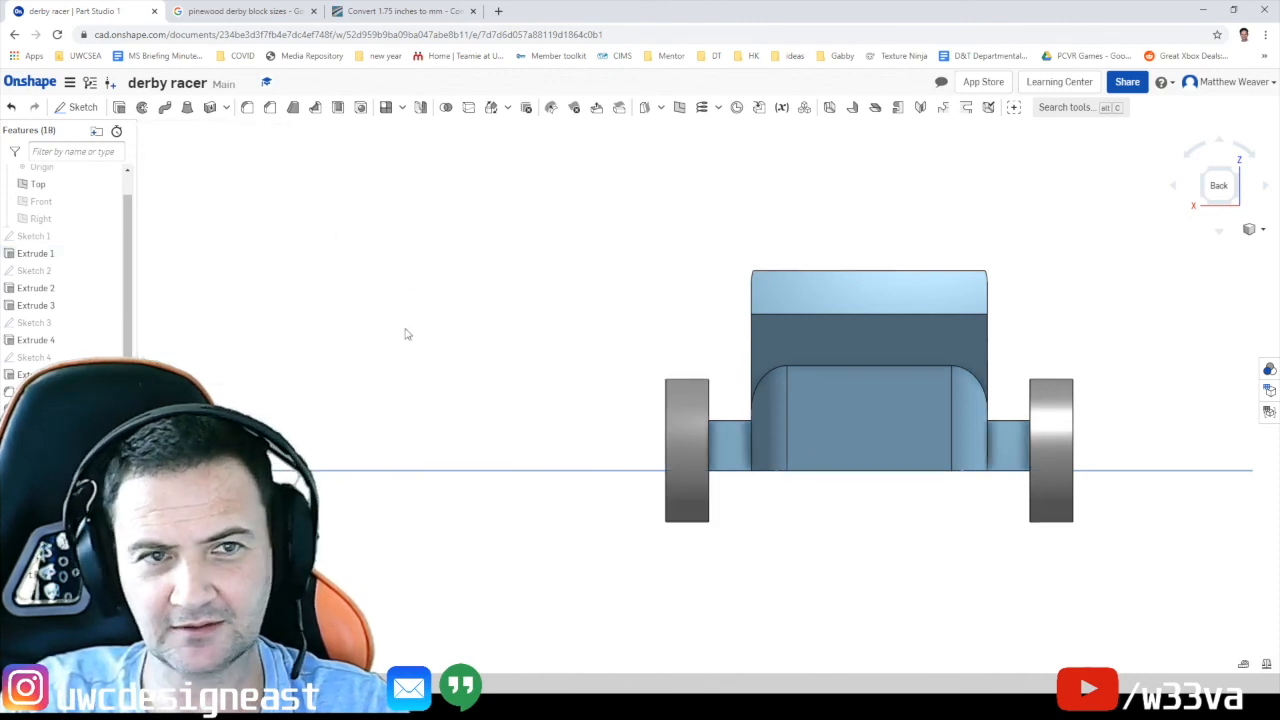
left_click(1210, 190)
left_click(1208, 194)
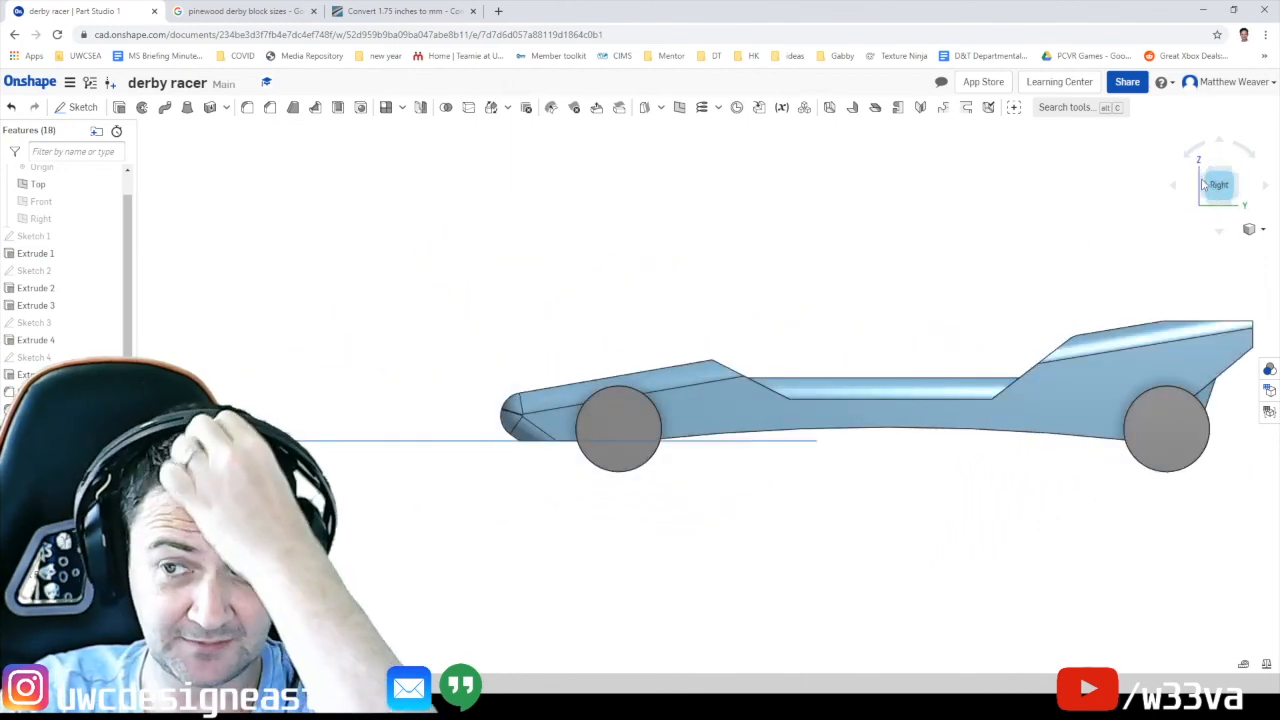
left_click(1205, 189)
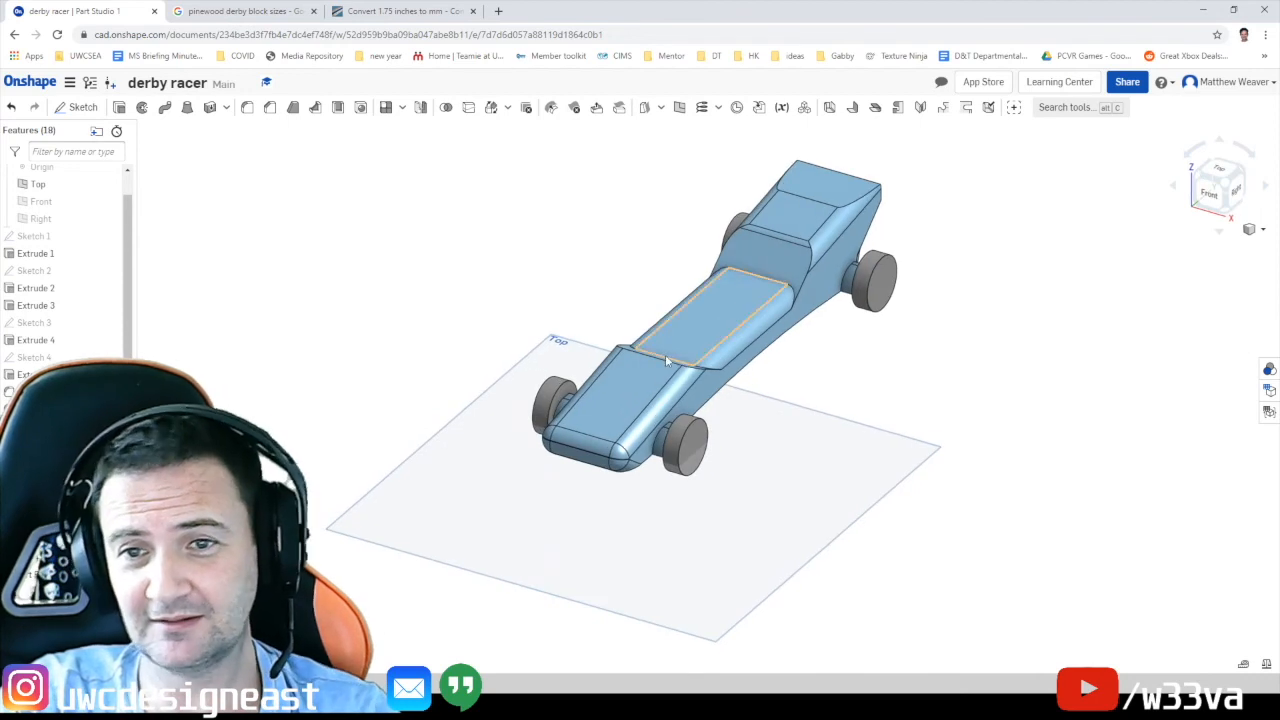
Hide the Top plane so only the car model is displayed
scroll(43, 230, "up", 1)
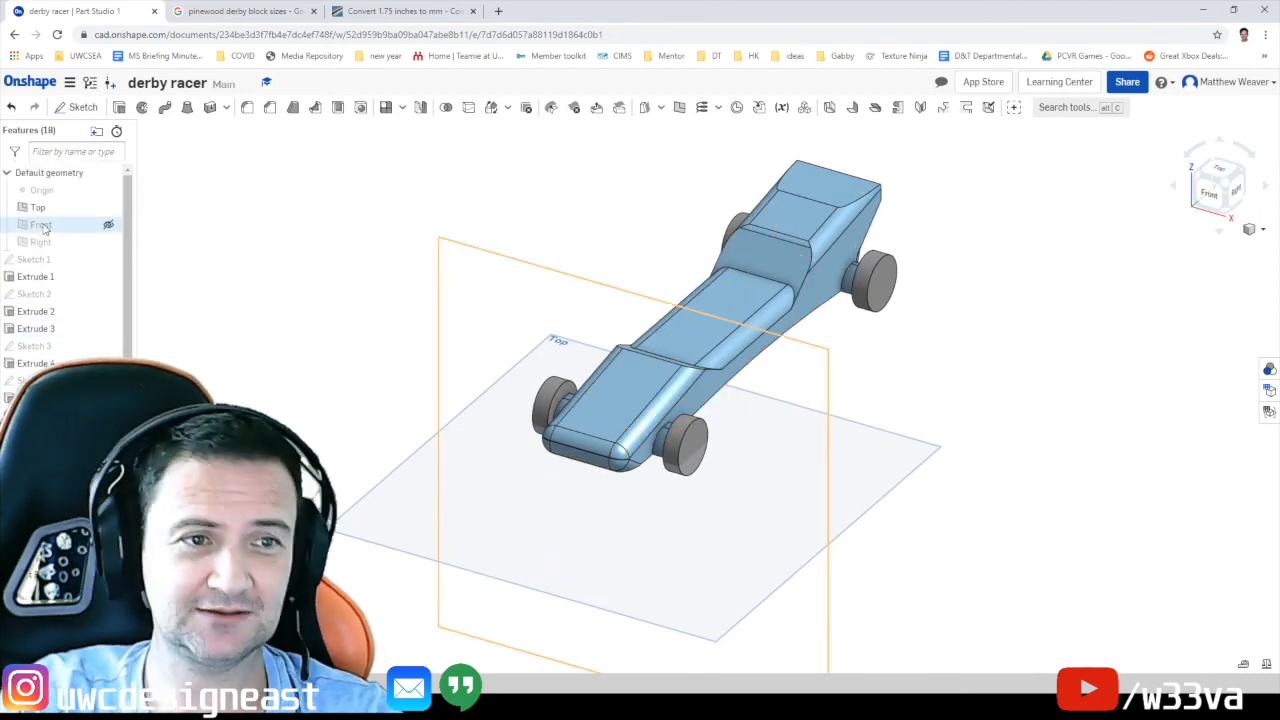
left_click(108, 208)
middle_click_drag(829, 390, 800, 463)
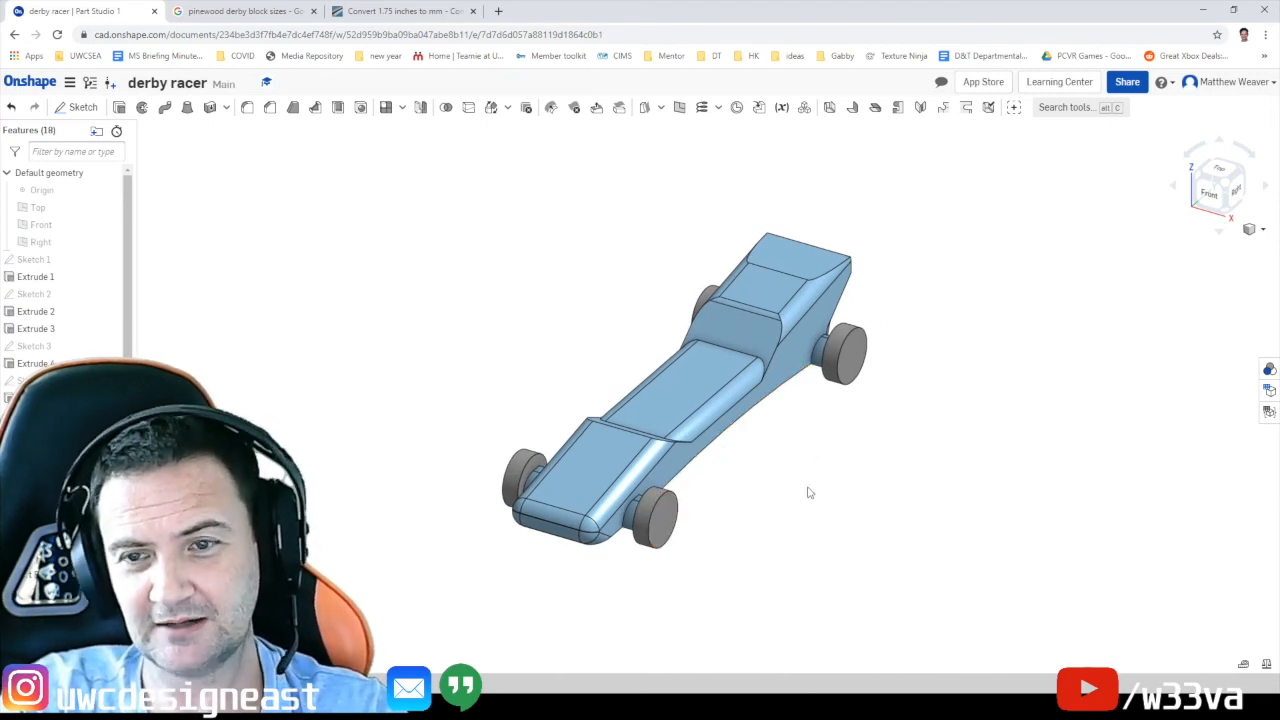
Measure the distance between the inner circular edges of the two front wheels, starting from the front view
left_click(1198, 200)
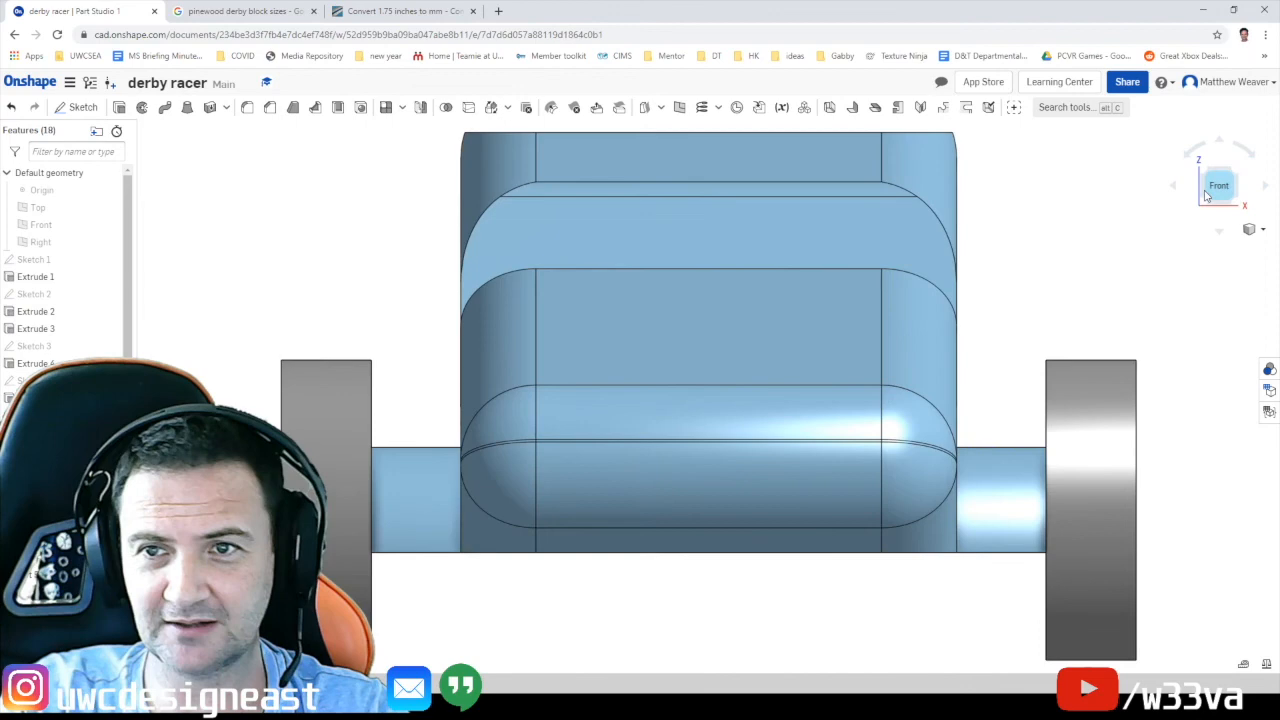
scroll(606, 589, "up", 3)
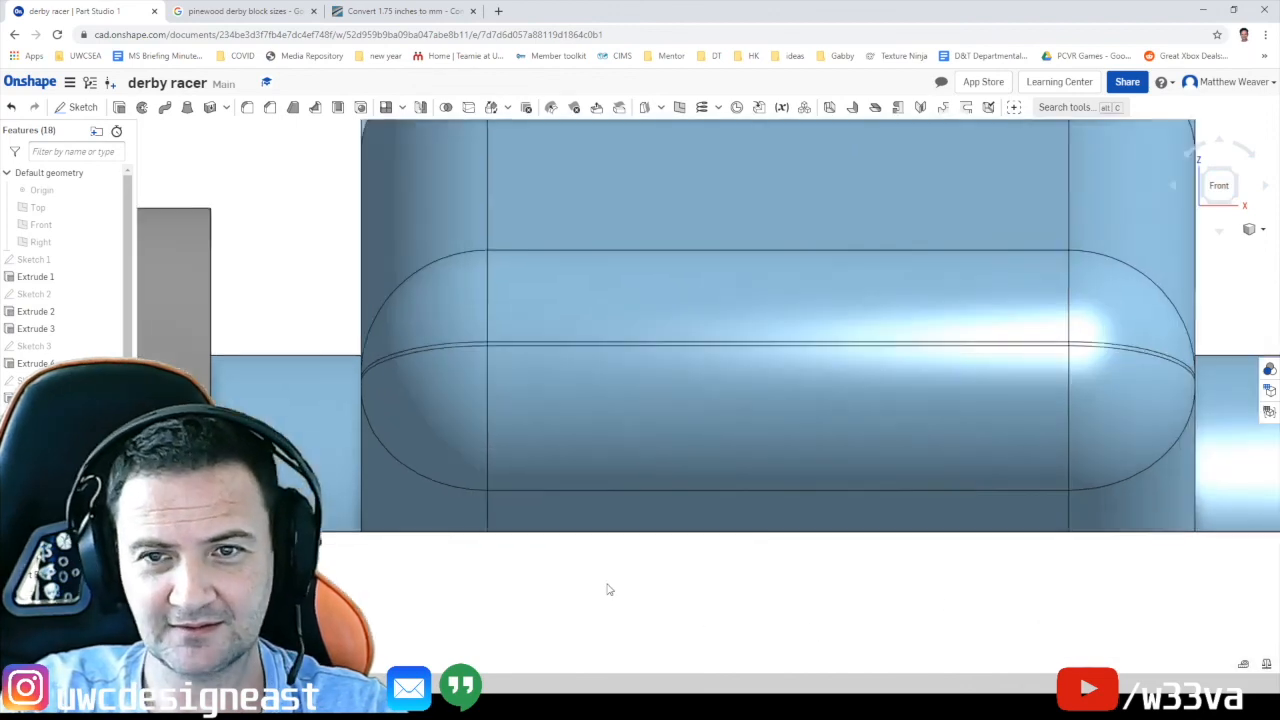
scroll(625, 582, "down", 5)
middle_click_drag(631, 550, 633, 534)
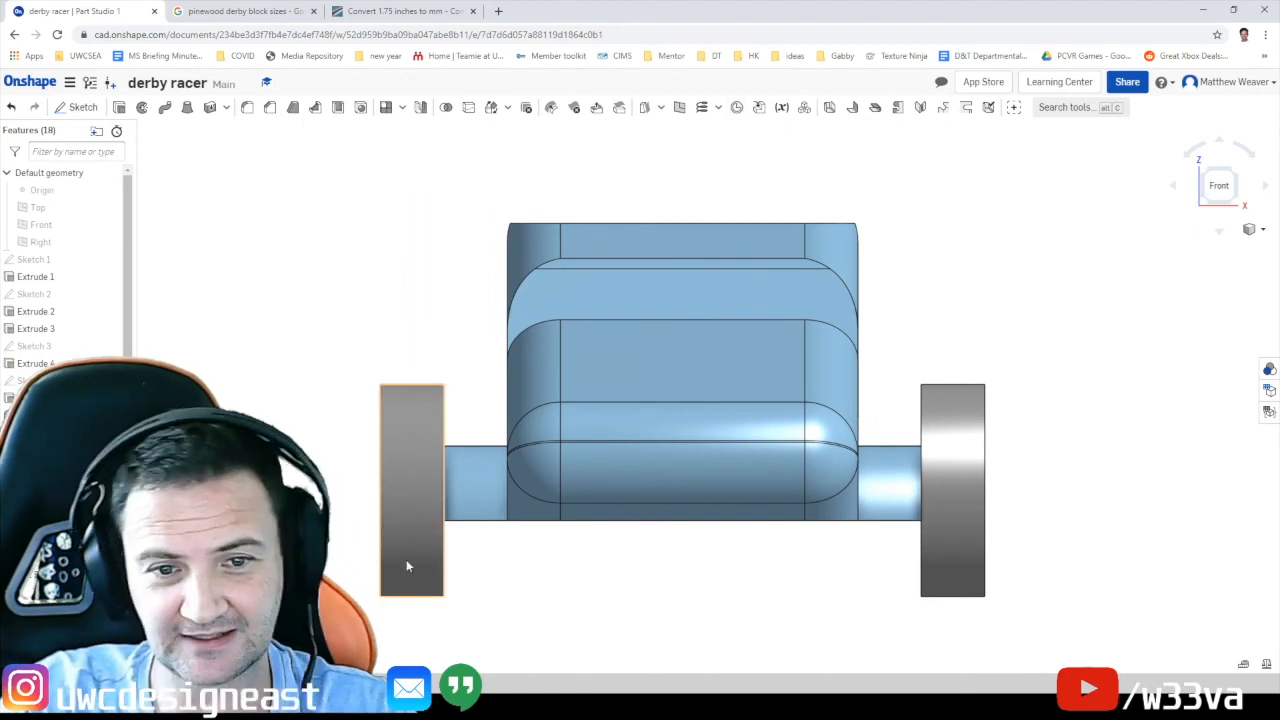
left_click(446, 565)
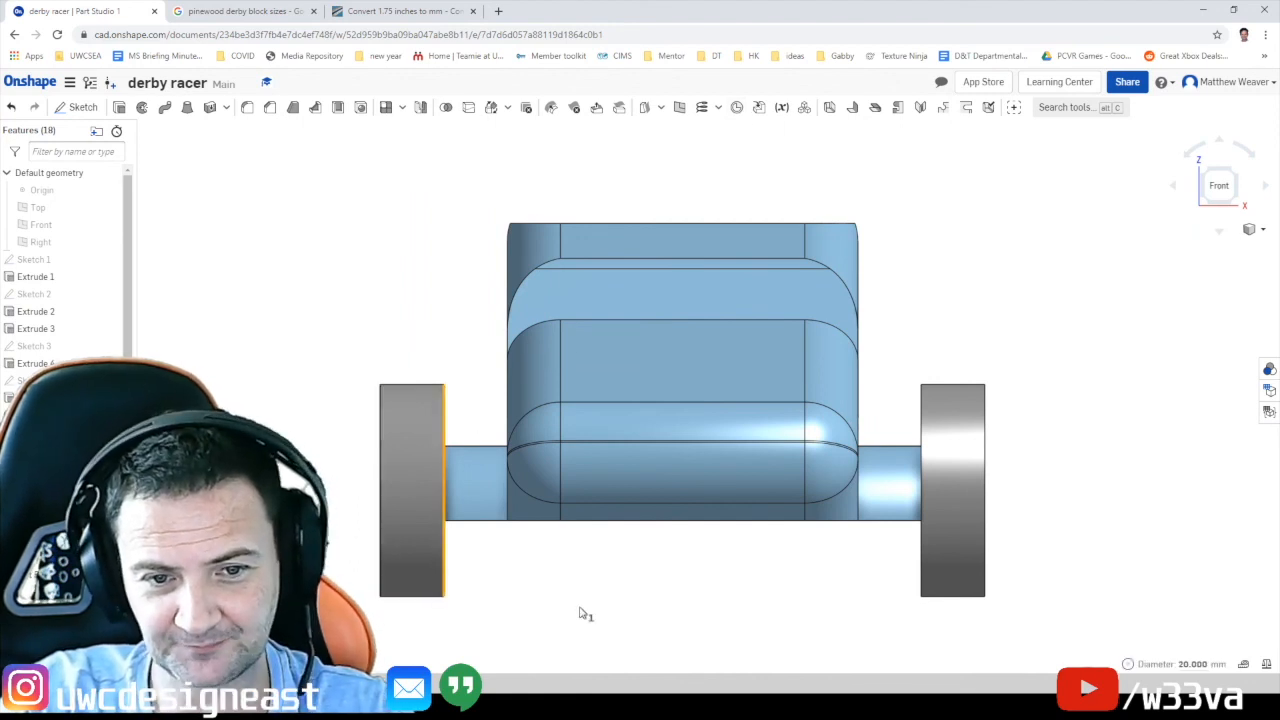
left_click(921, 553)
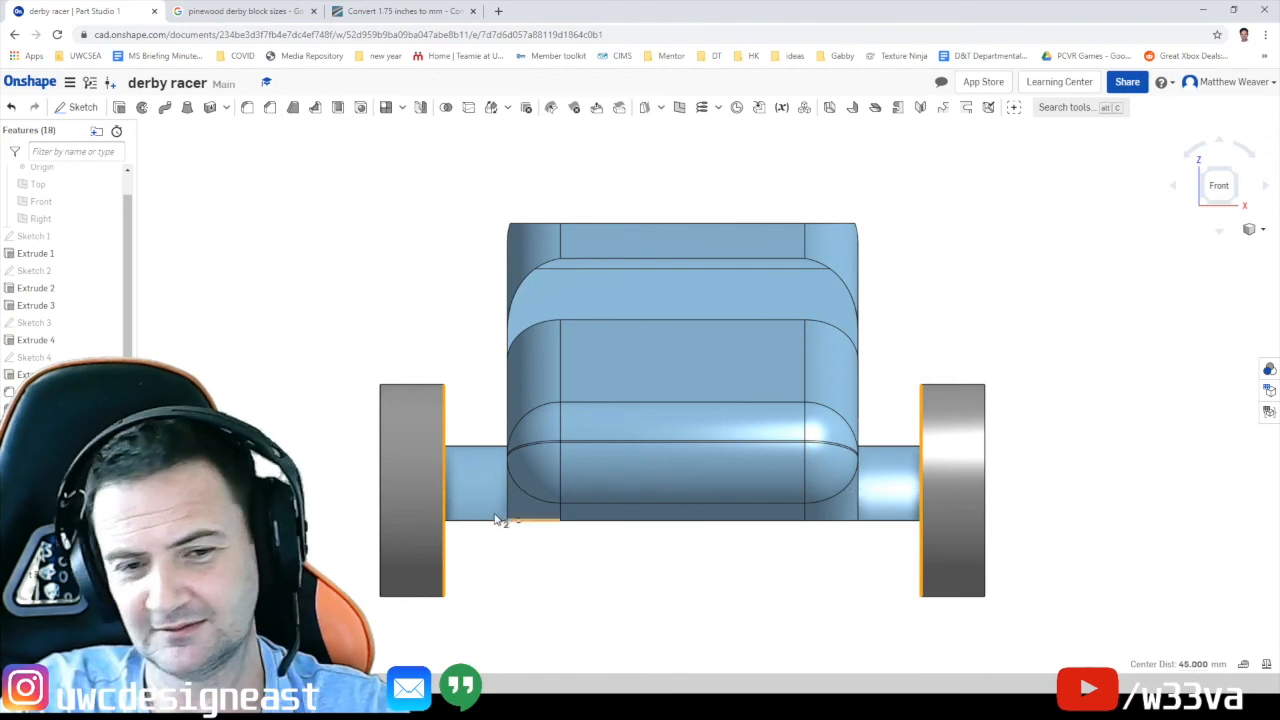
left_click(462, 550)
left_click(445, 550)
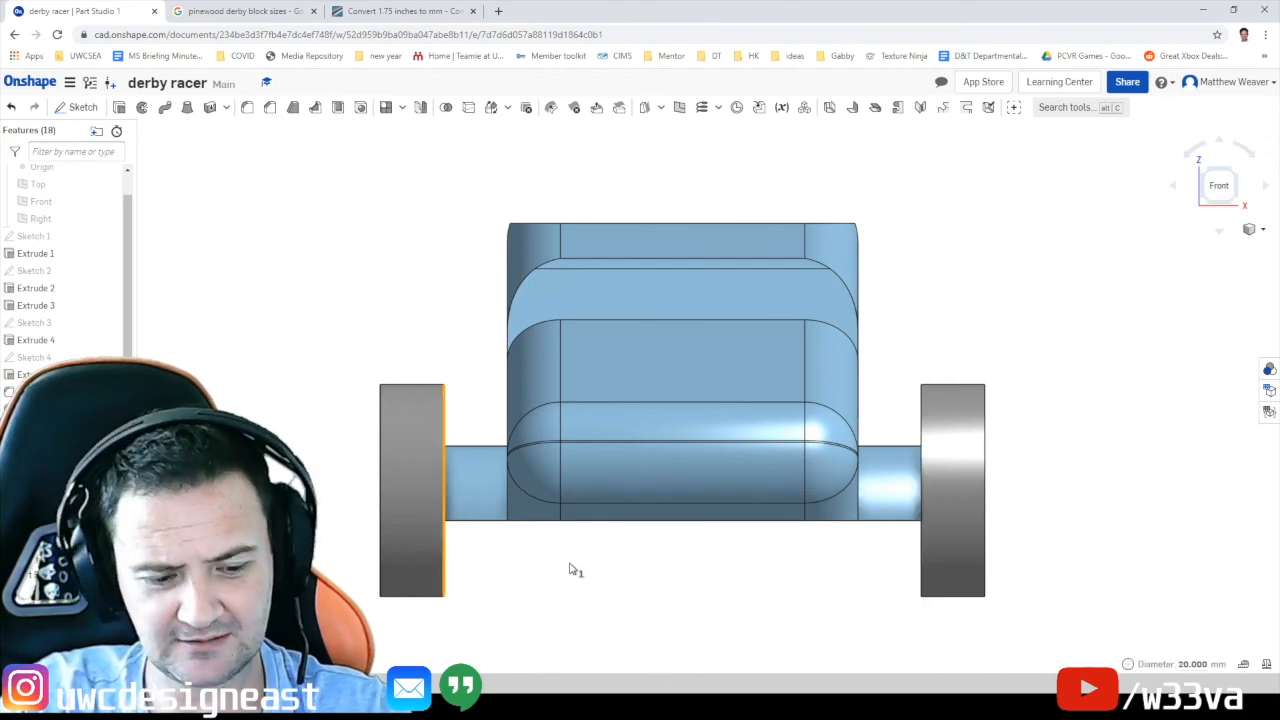
mouse_move(570, 565)
right_mouse_down()
mouse_move(553, 566)
mouse_move(580, 571)
right_mouse_up()
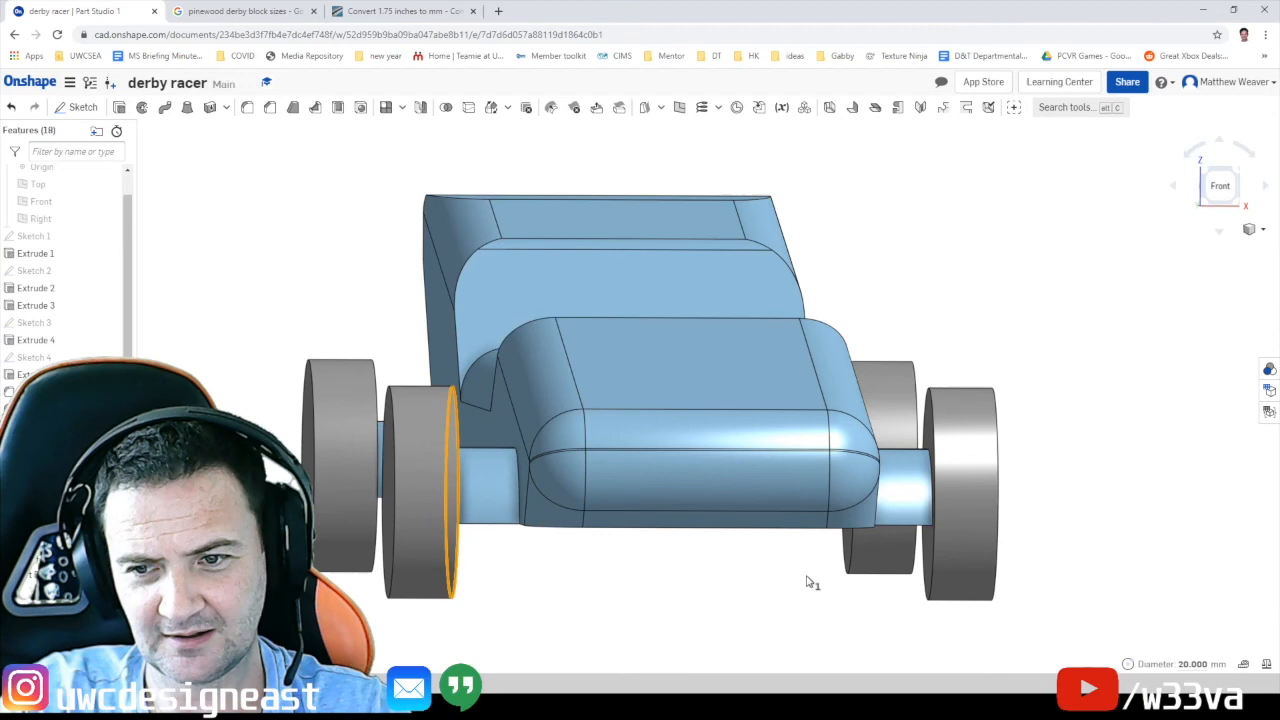
left_click(935, 578)
right_click_drag(780, 591, 789, 591)
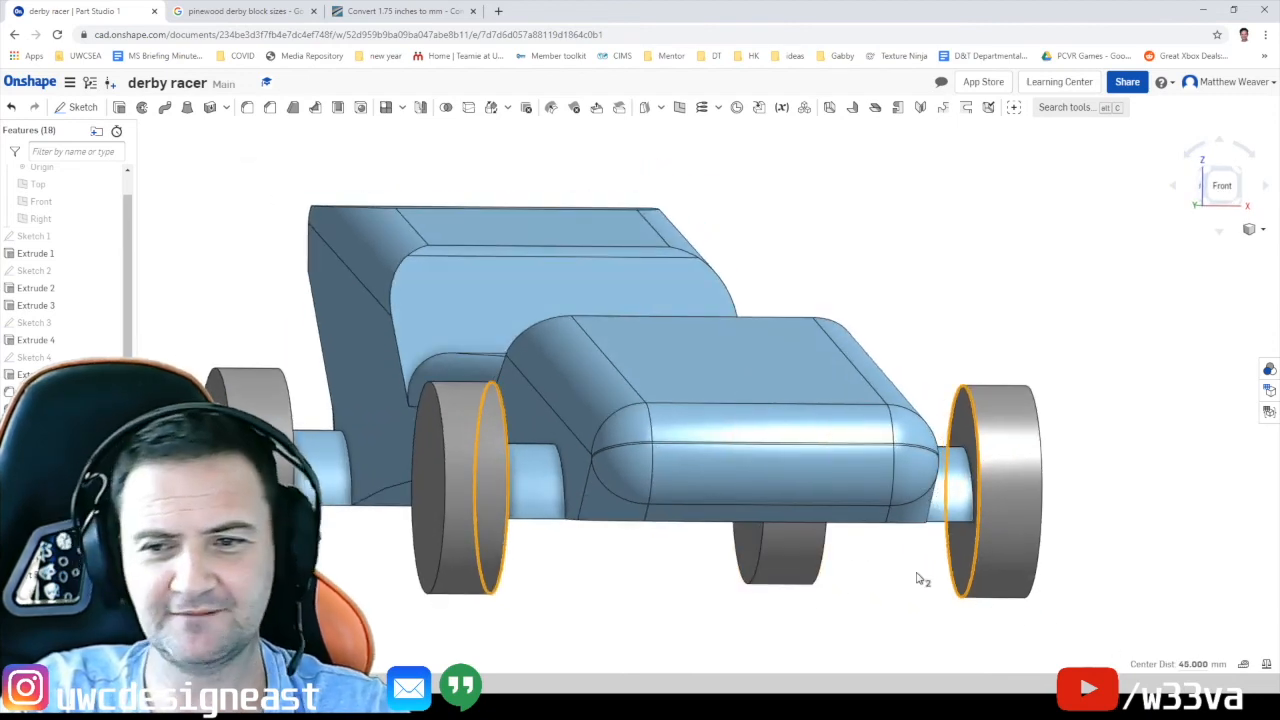
mouse_move(934, 580)
right_mouse_down()
mouse_move(903, 583)
mouse_move(930, 582)
right_mouse_up()
scroll(978, 562, "up", 3)
scroll(978, 562, "down", 3)
right_click_drag(991, 543, 988, 552)
middle_click_drag(1009, 543, 850, 503)
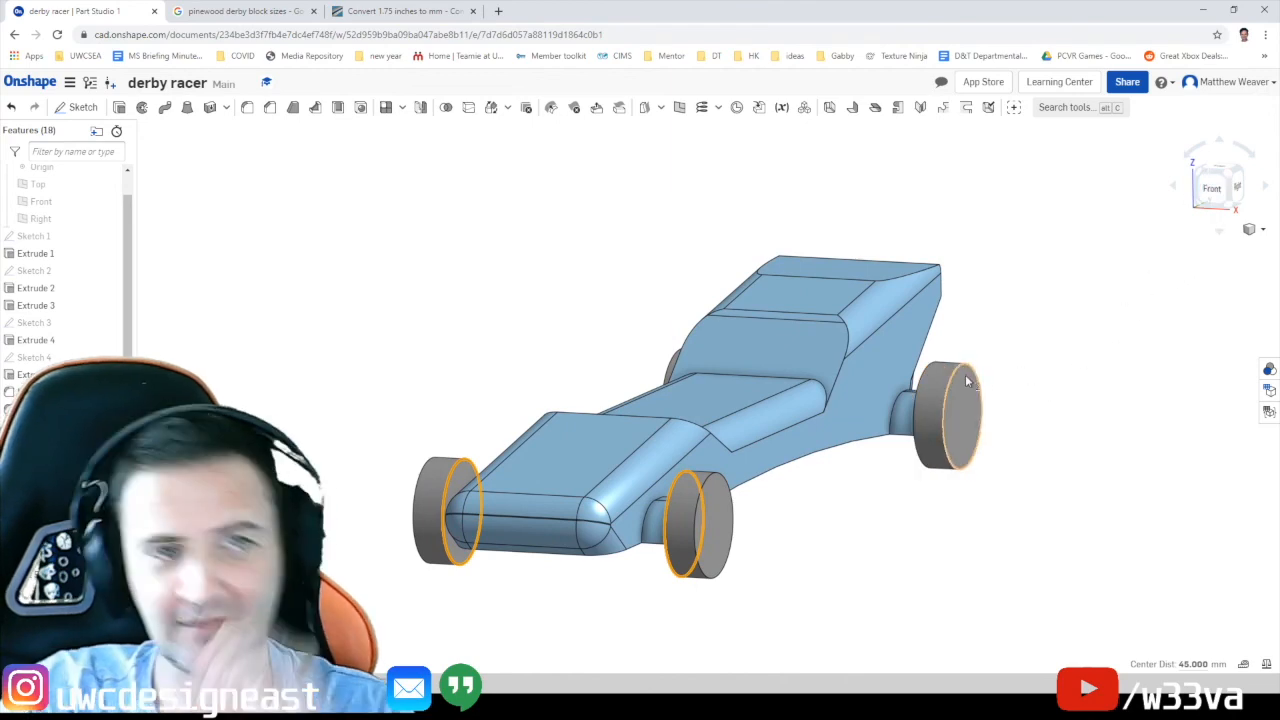